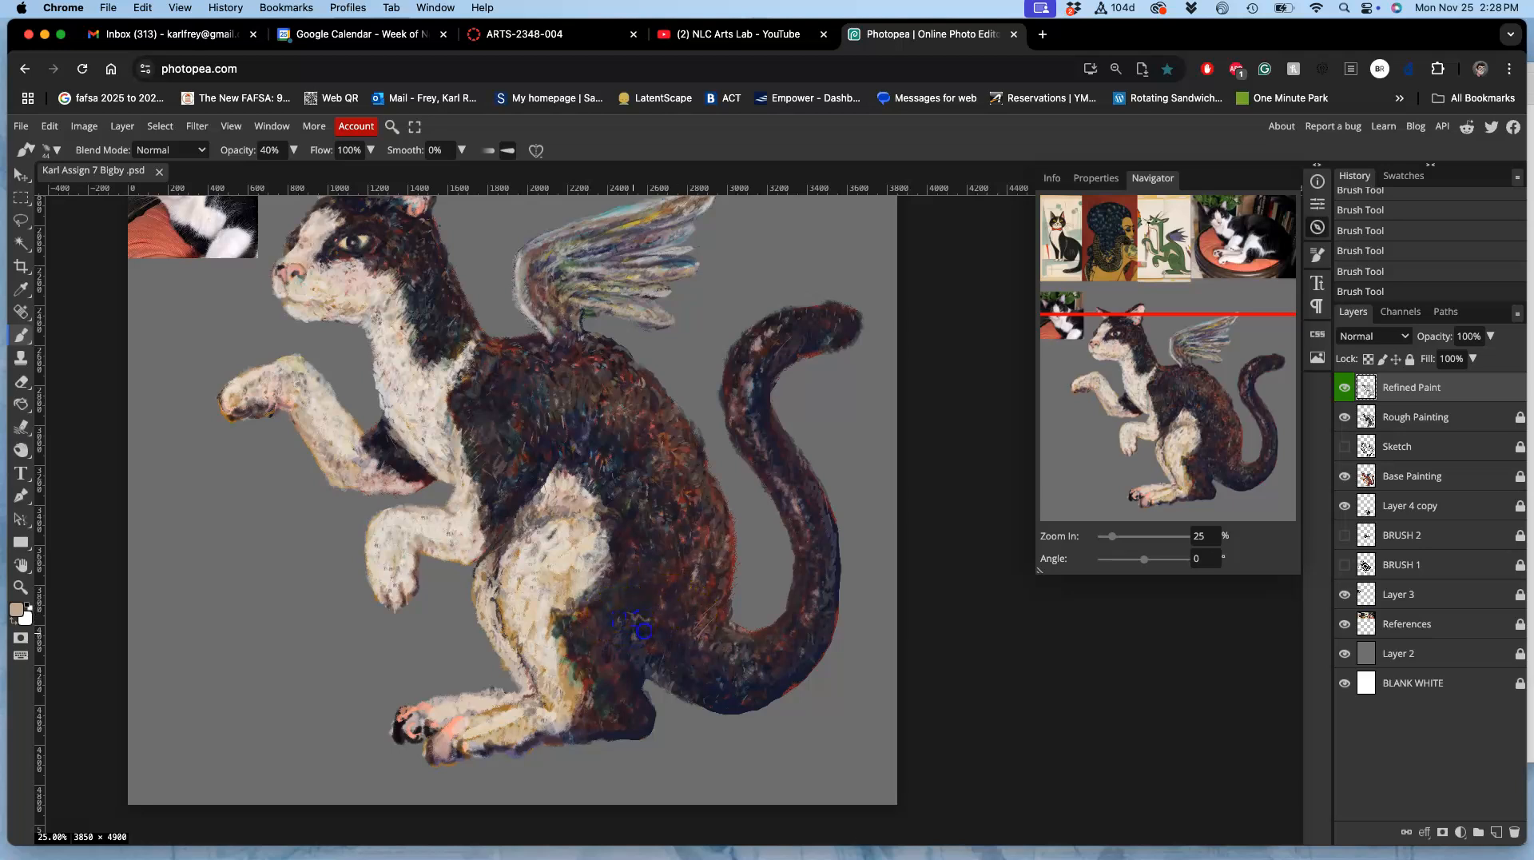
Step: Create a new layer above Refined Paint, lock the Refined Paint layer, and make the new layer active
alt+click(656, 640)
scroll(663, 572, down, 1)
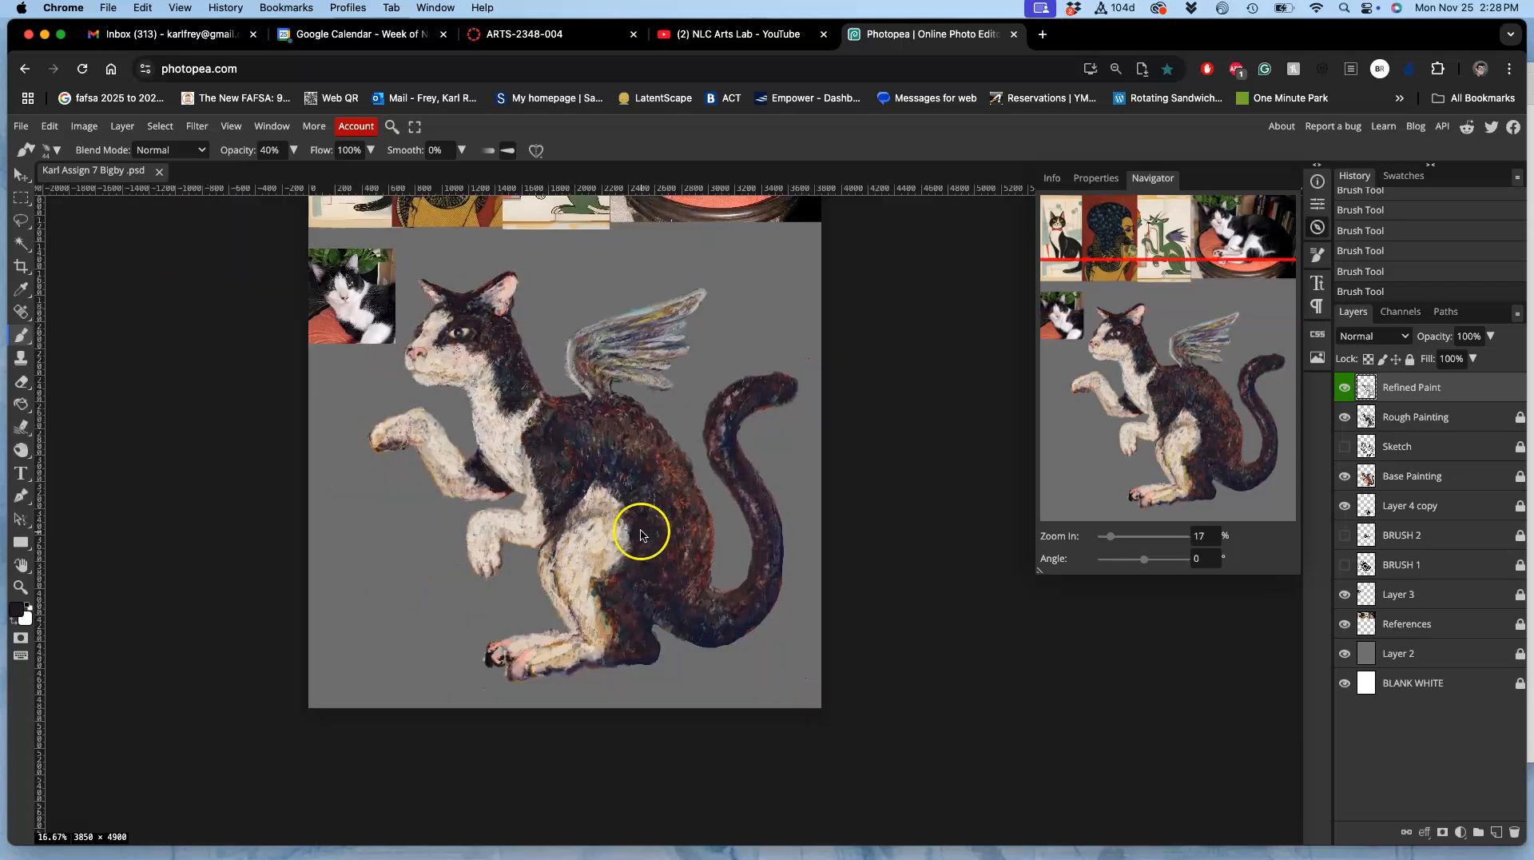
scroll(535, 428, up, 2)
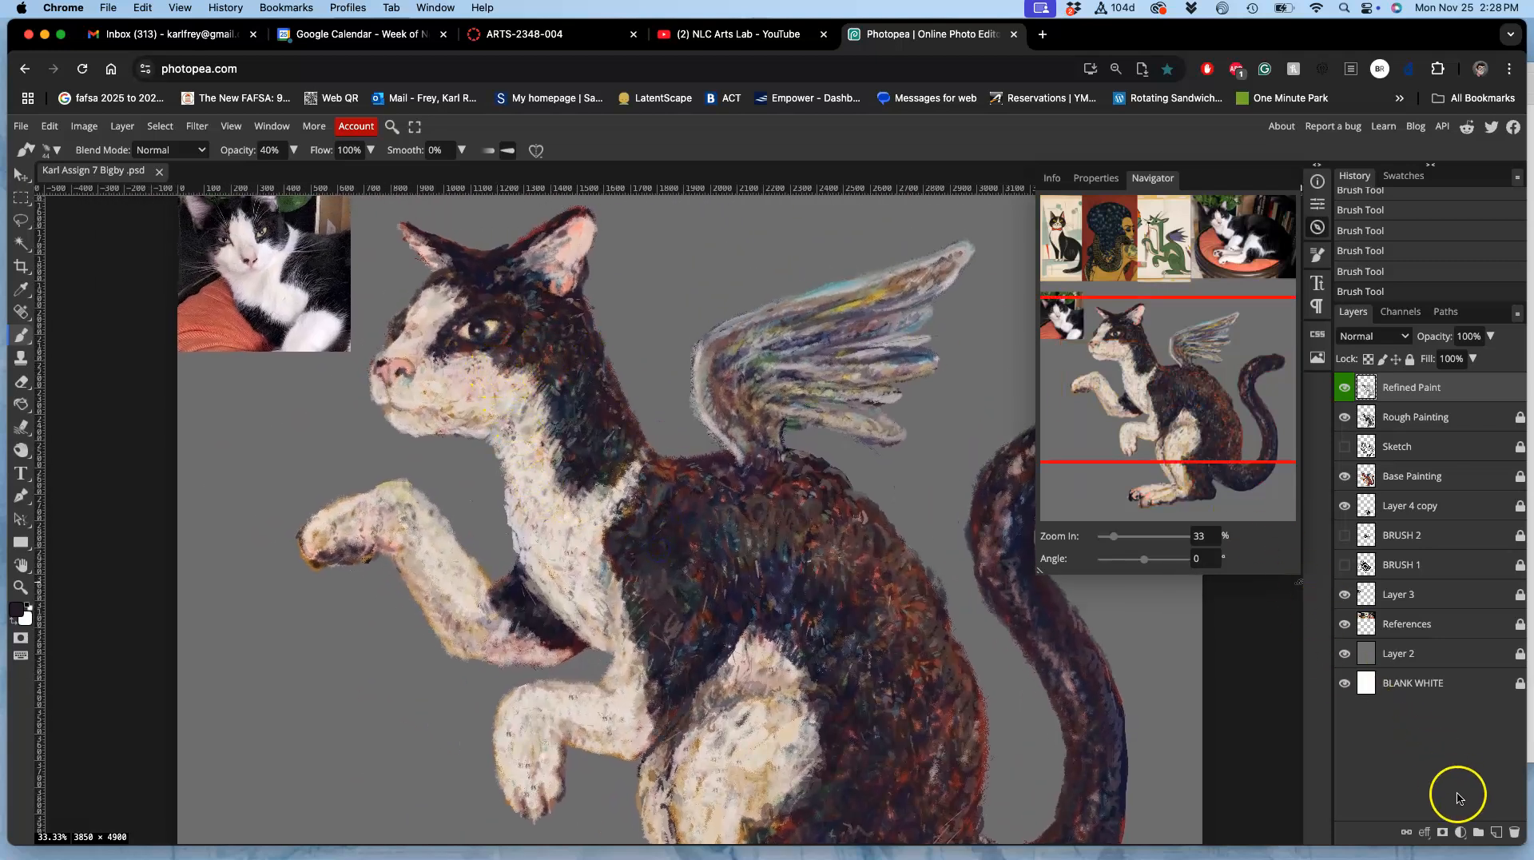
click(1497, 832)
click(1468, 414)
click(1411, 360)
click(1427, 386)
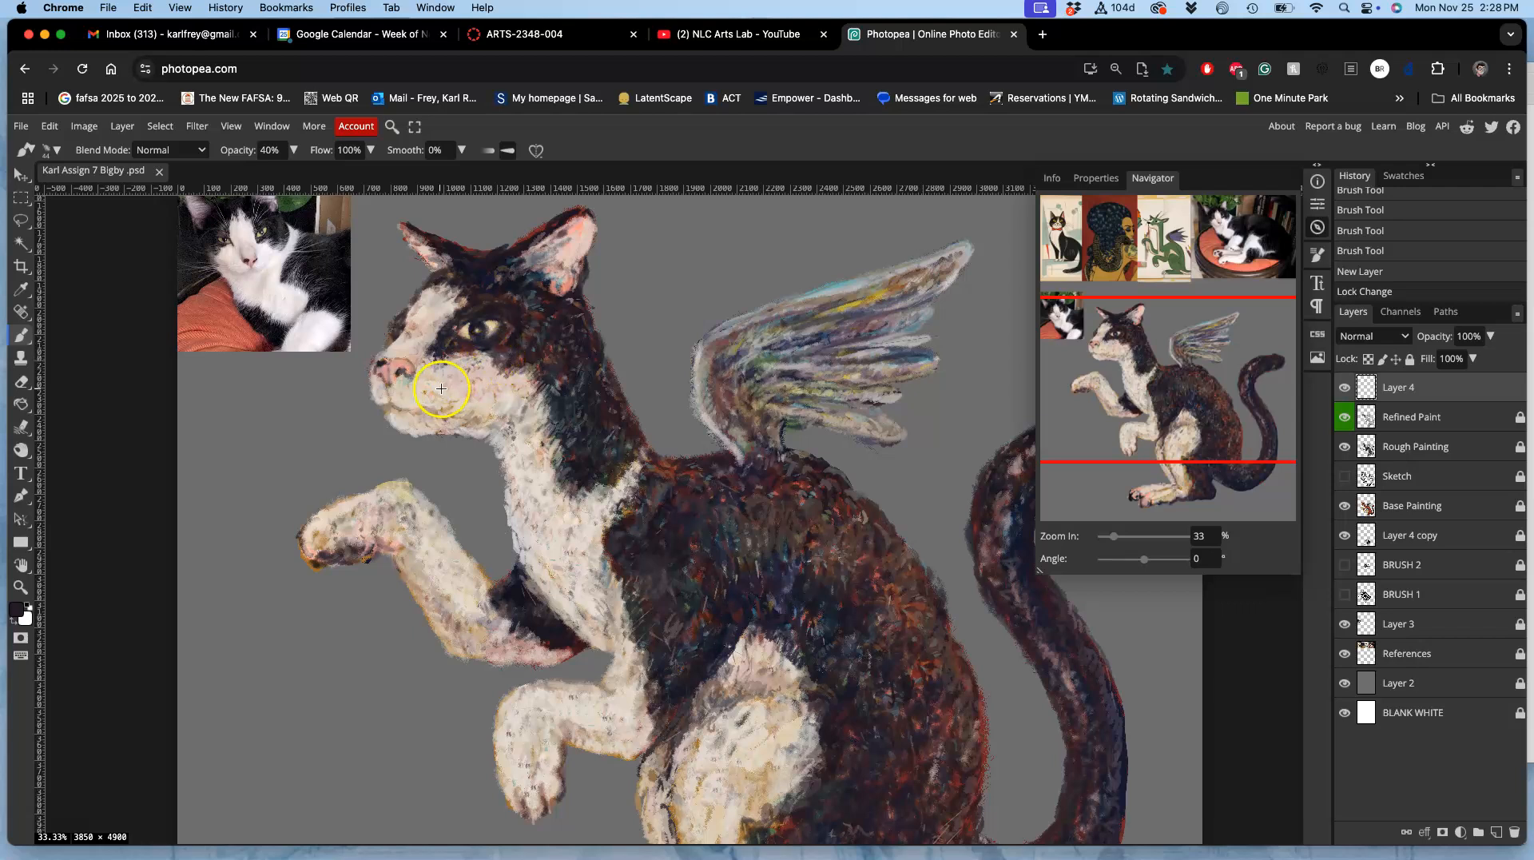
Step: Sample a light cream from the cat's fur and paint thin curved whiskers extending forward from the muzzle
alt+click(430, 316)
alt+click(318, 525)
drag(385, 389, 237, 421)
drag(396, 407, 229, 452)
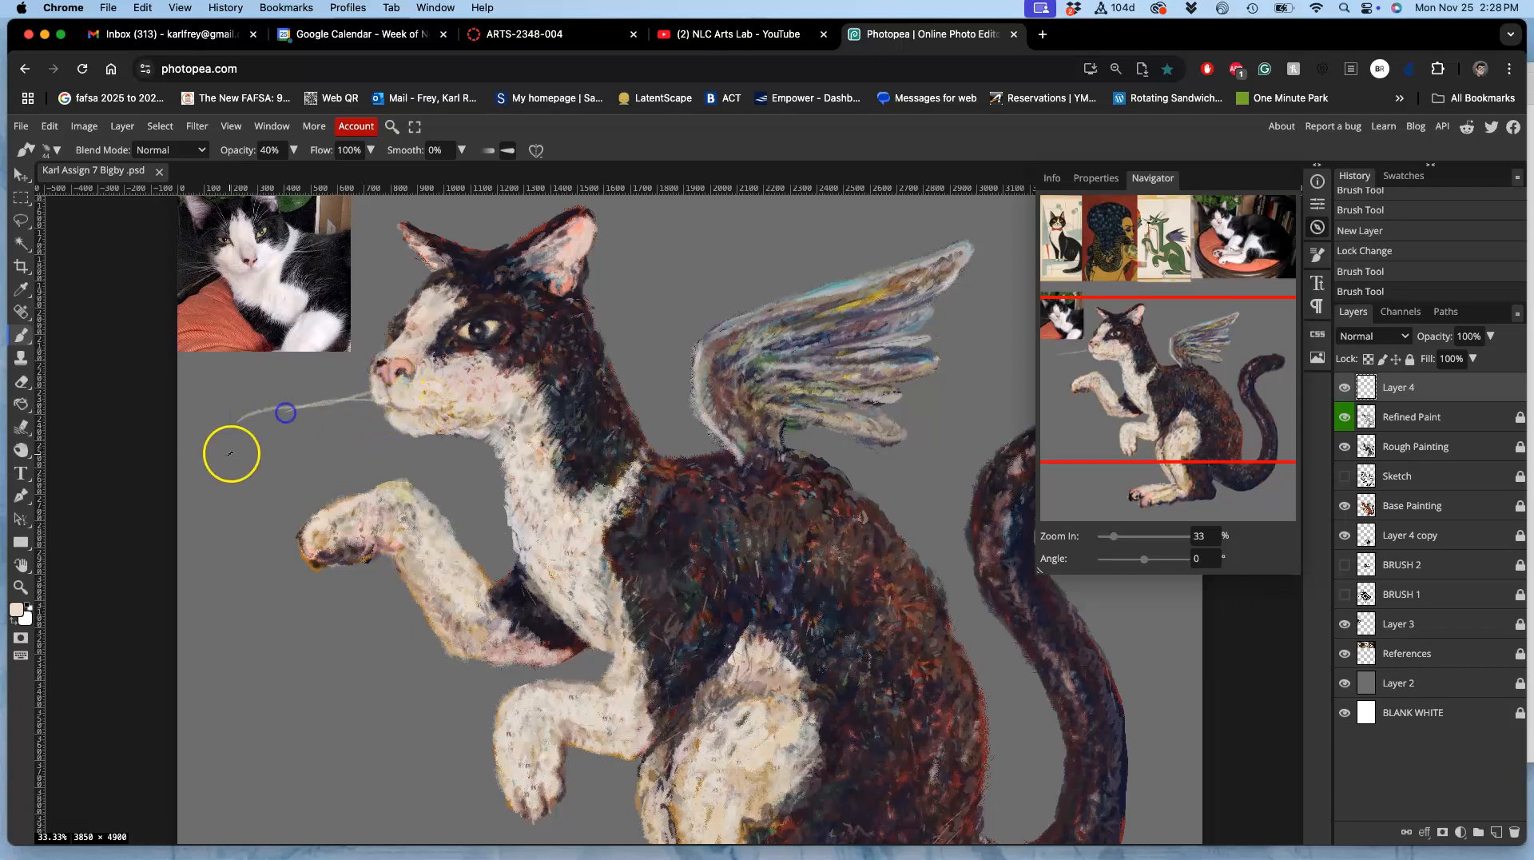
key(super+z)
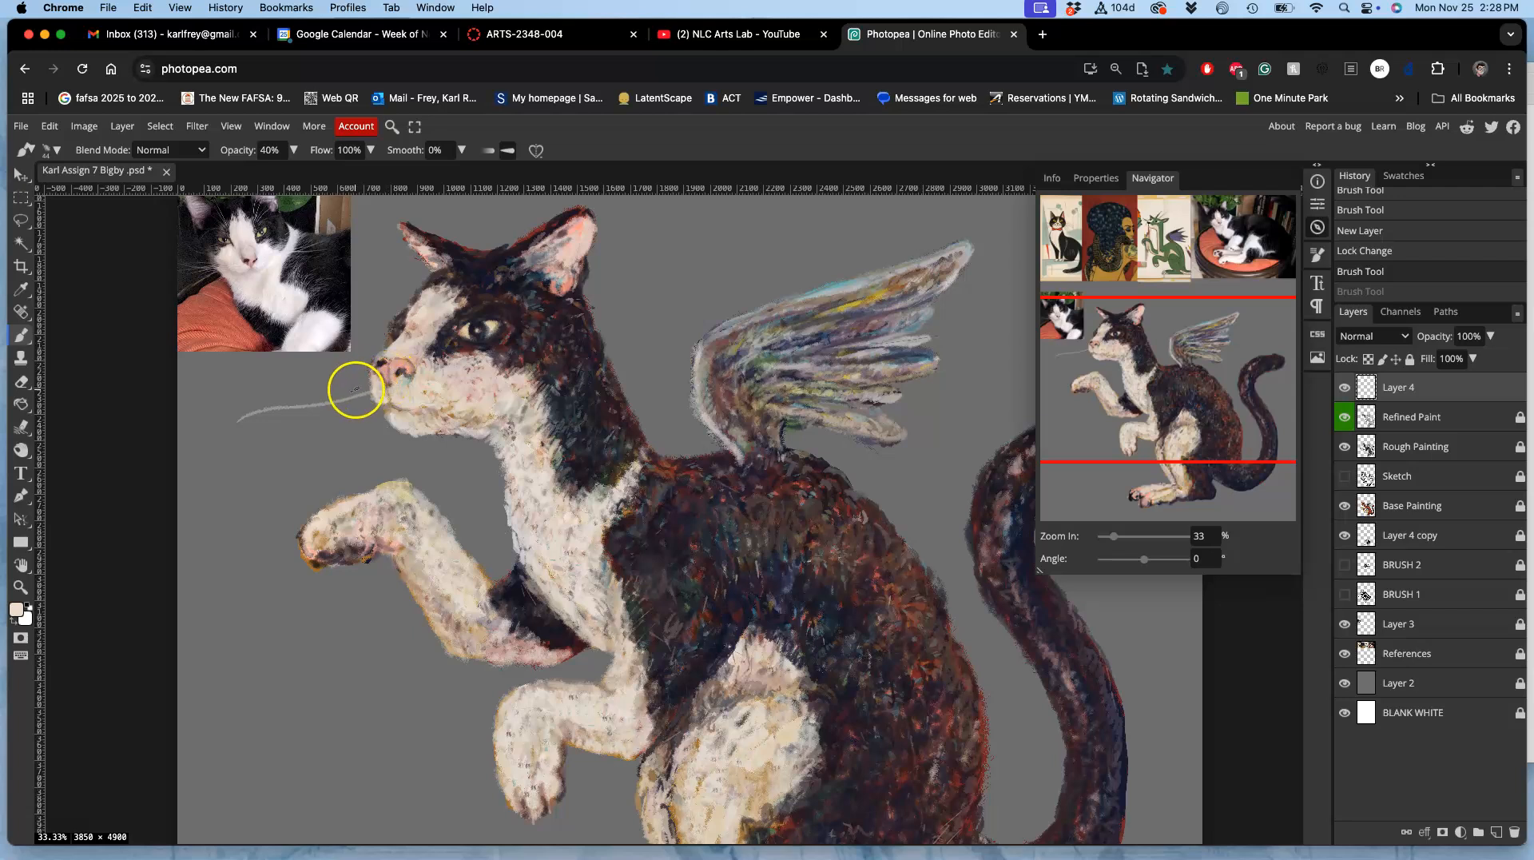
drag(385, 393, 229, 444)
drag(374, 393, 205, 428)
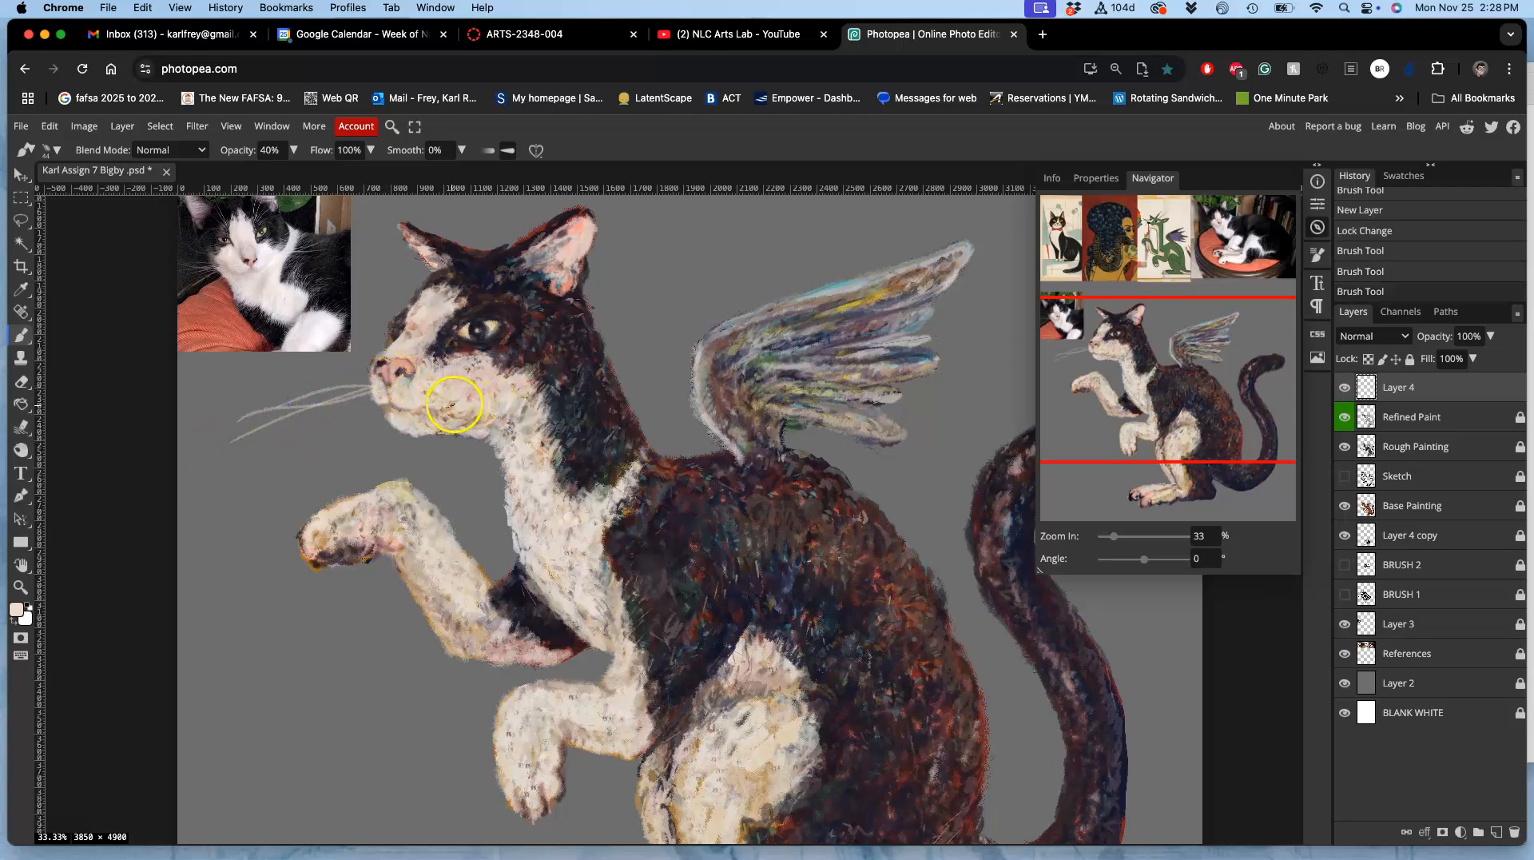
Step: Paint several long light whiskers sweeping back from the cheek across the dark neck
drag(452, 394, 676, 370)
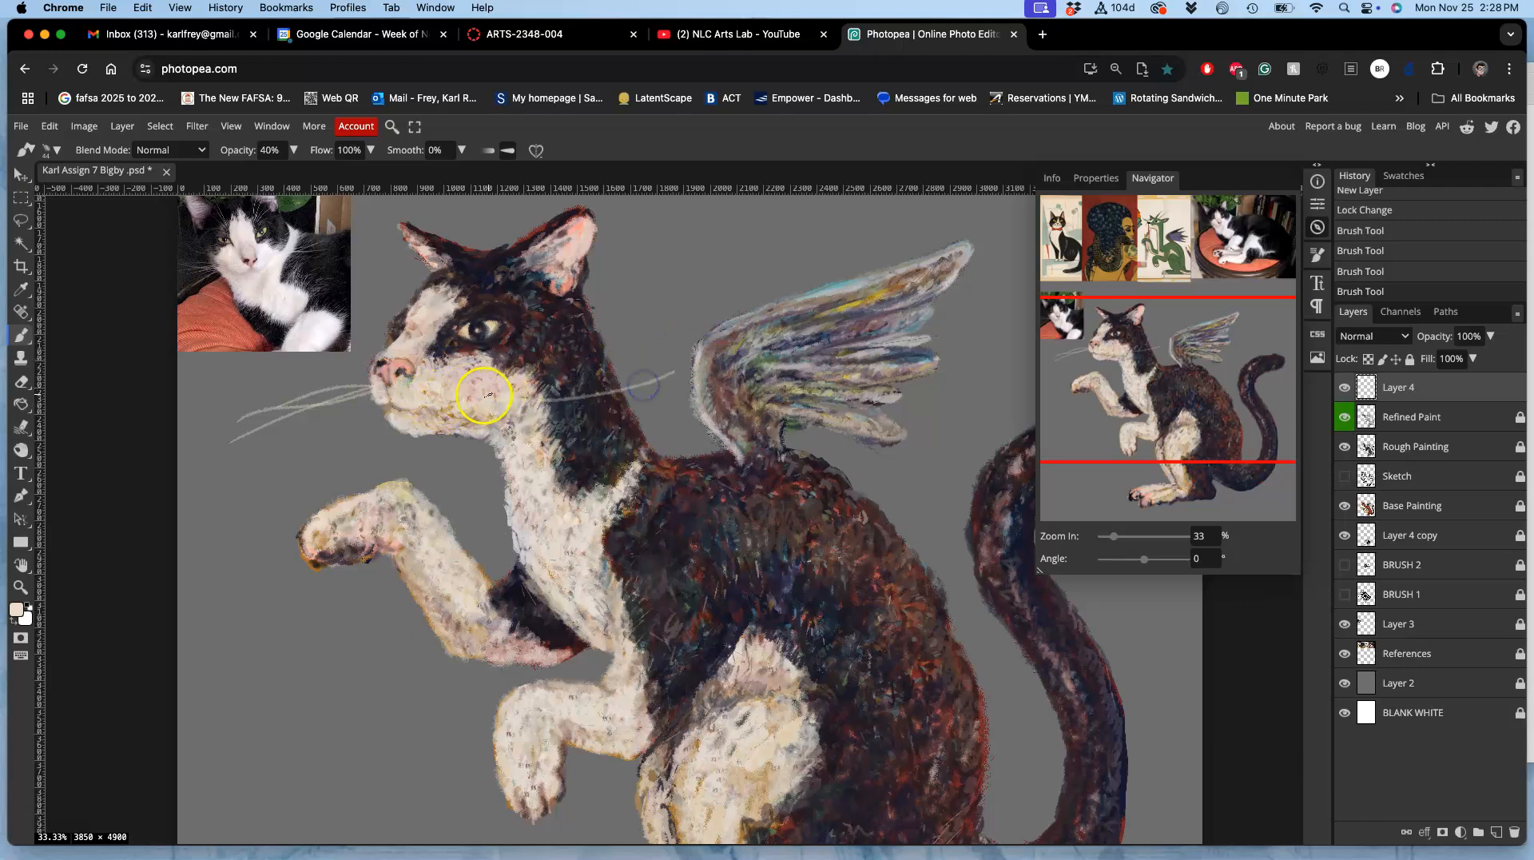
drag(450, 413, 644, 435)
drag(445, 394, 595, 349)
drag(474, 408, 616, 367)
drag(519, 401, 607, 398)
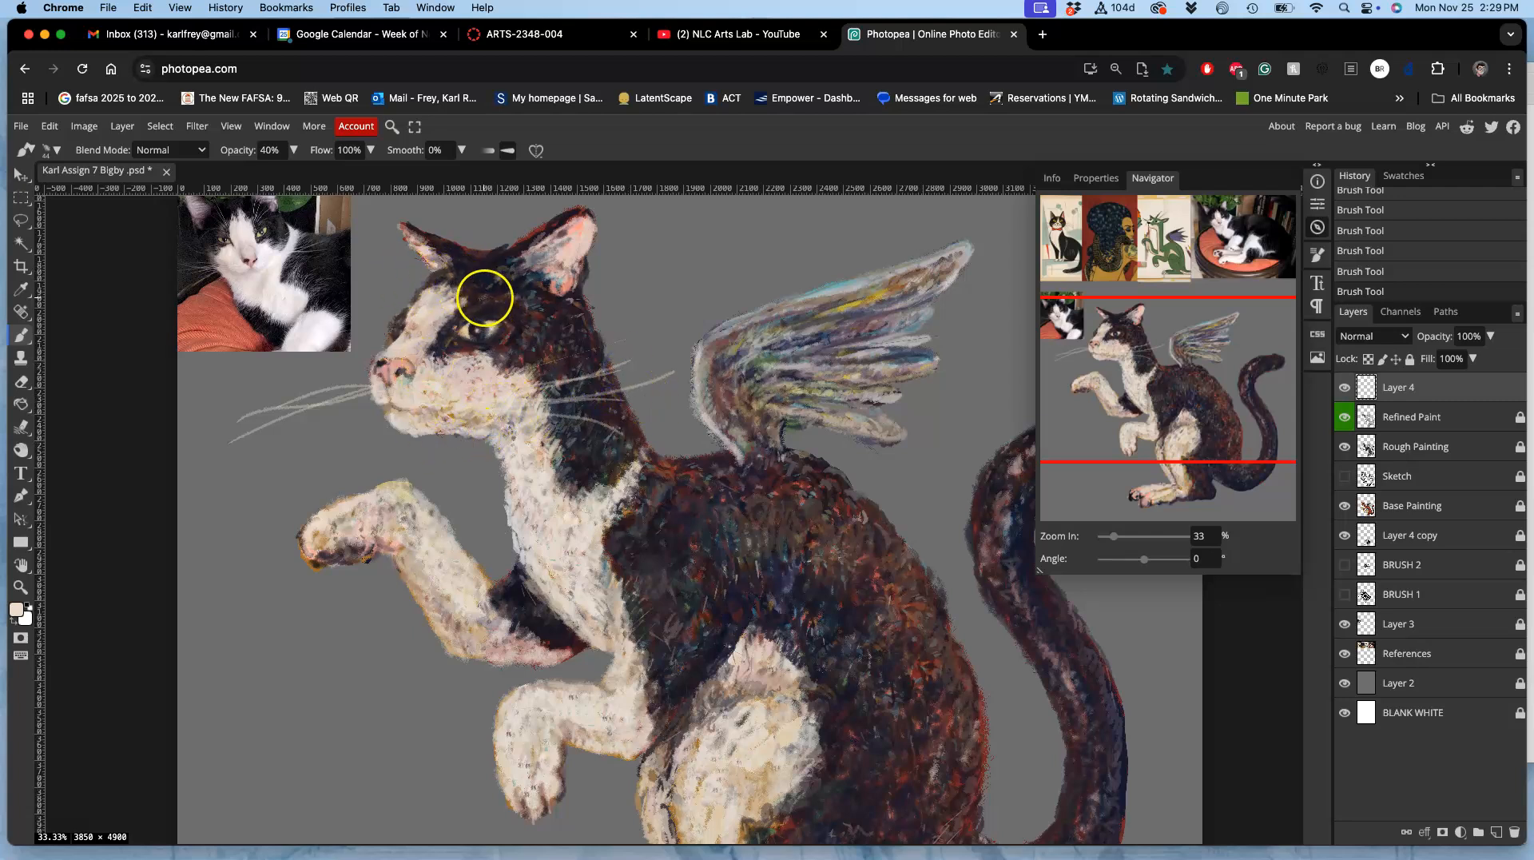
Step: Paint light brow whiskers rising above the visible eye and from the far side of the forehead
mouse_move(484, 296)
mouse_down()
mouse_move(522, 210)
mouse_move(471, 293)
mouse_move(506, 223)
mouse_up()
drag(490, 292, 537, 232)
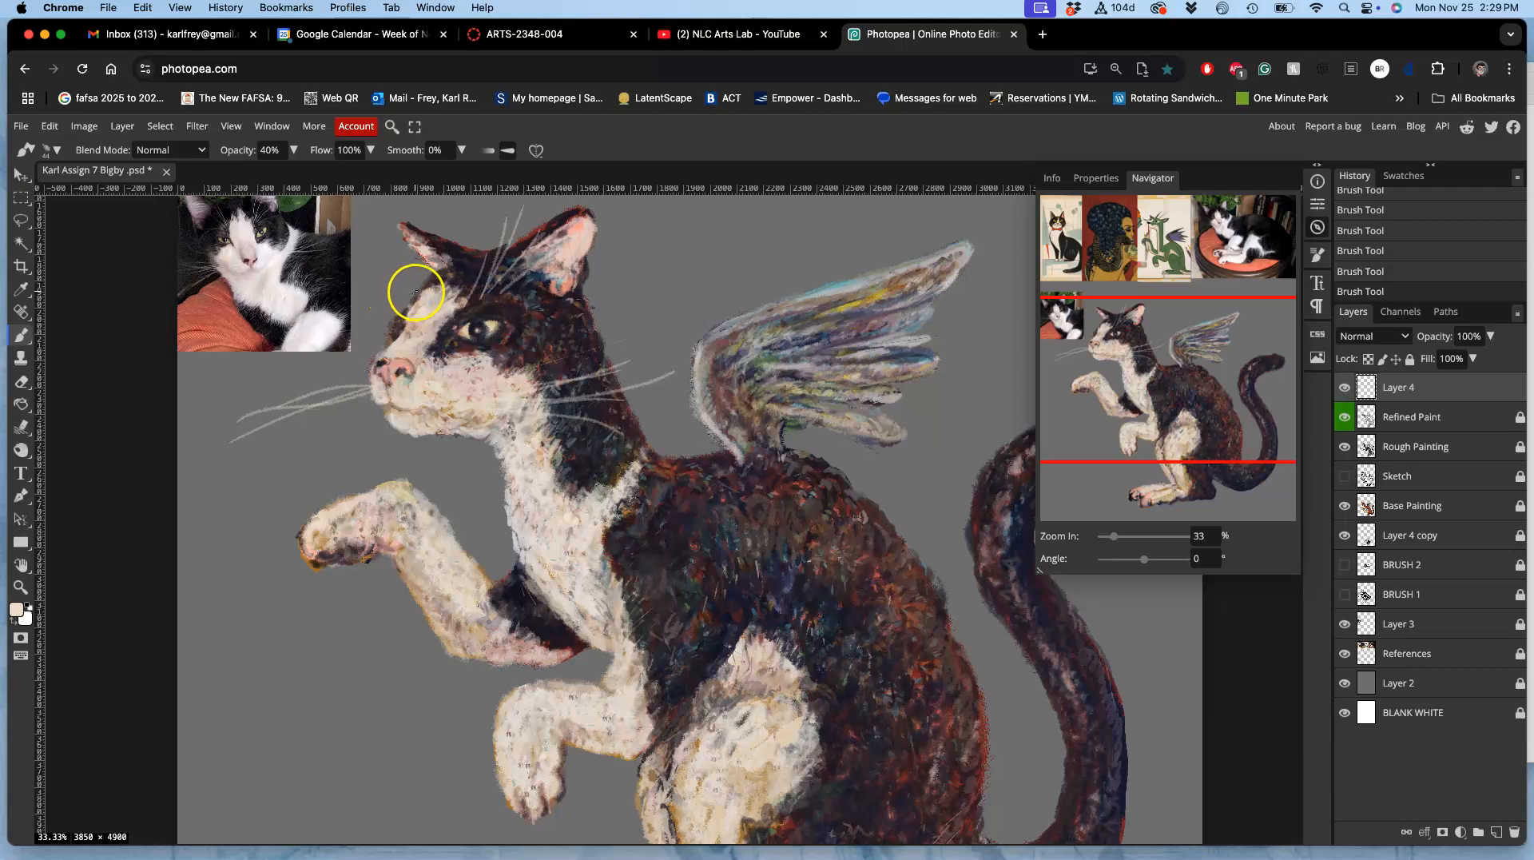
drag(385, 291, 405, 306)
drag(370, 243, 414, 311)
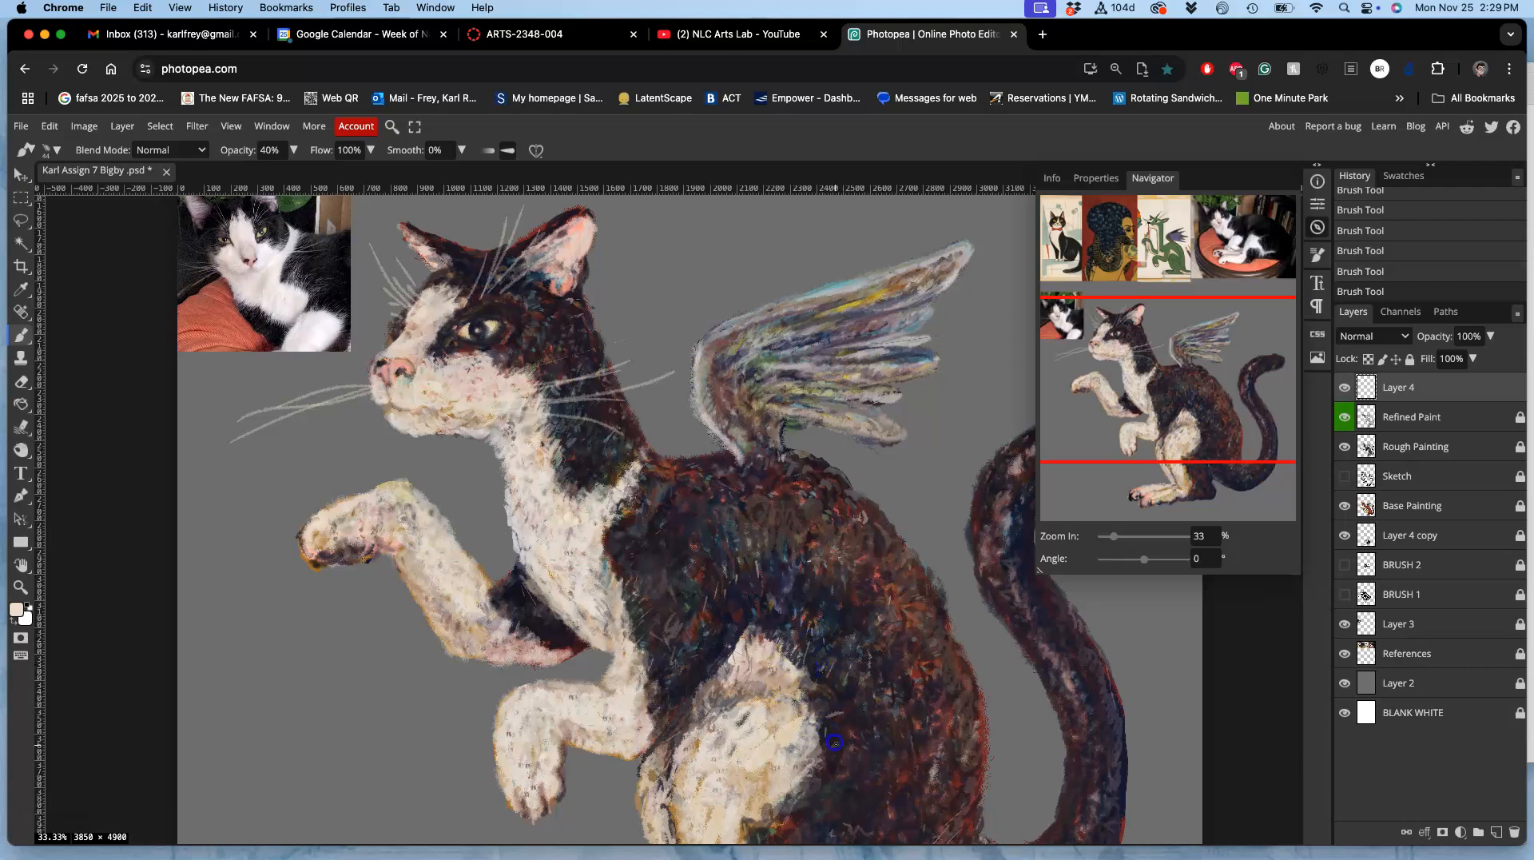
Step: Paint short light hair strokes over the cat's shoulder, haunch and dark body fur, and add light strokes to the wing
drag(838, 751, 809, 761)
drag(650, 553, 644, 579)
scroll(789, 604, down, 4)
click(827, 687)
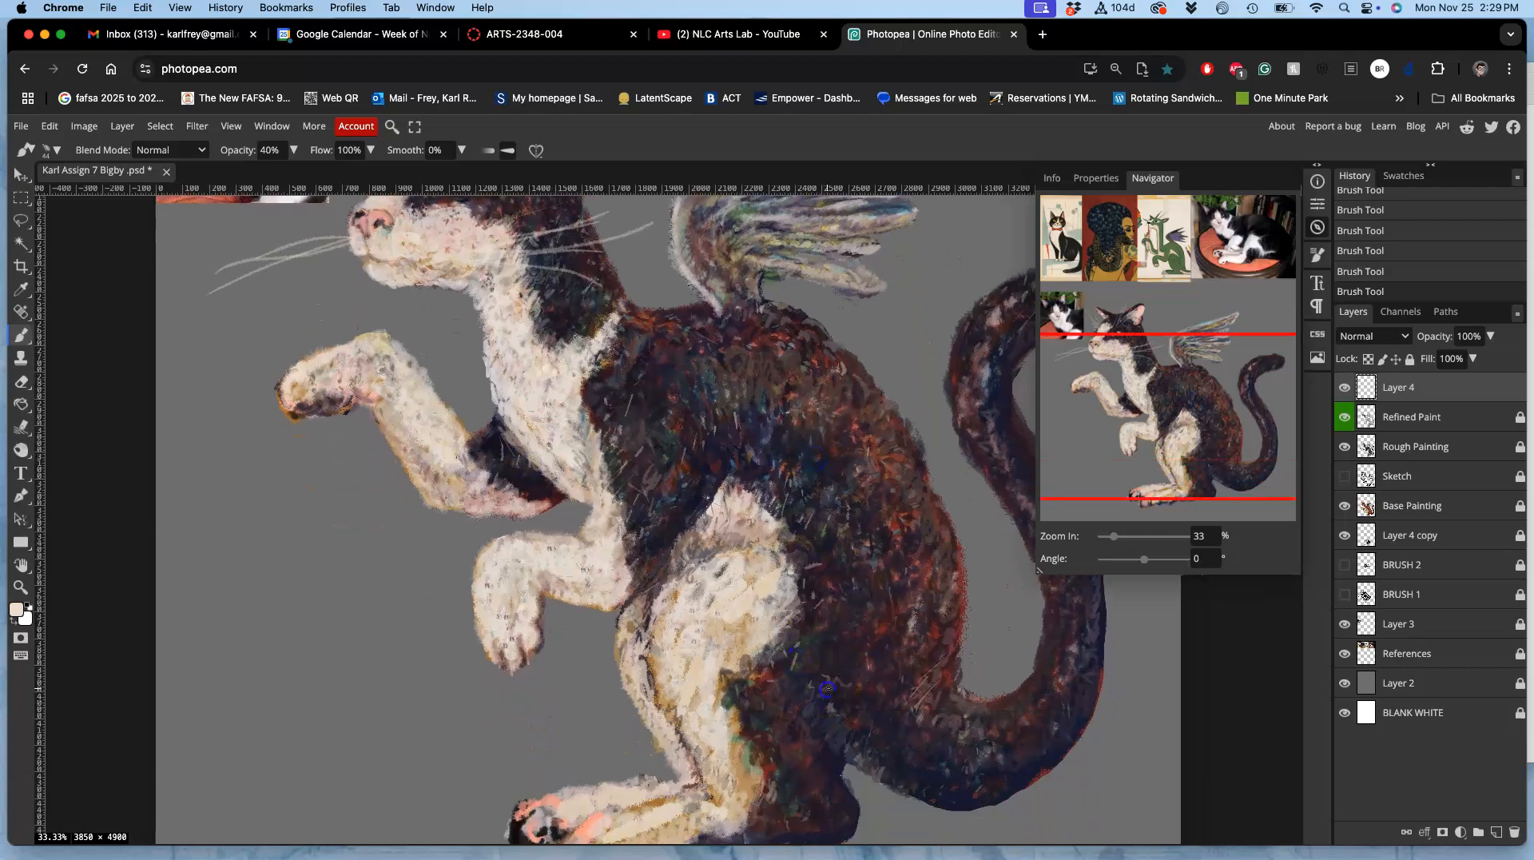
drag(856, 712, 879, 748)
drag(775, 723, 764, 699)
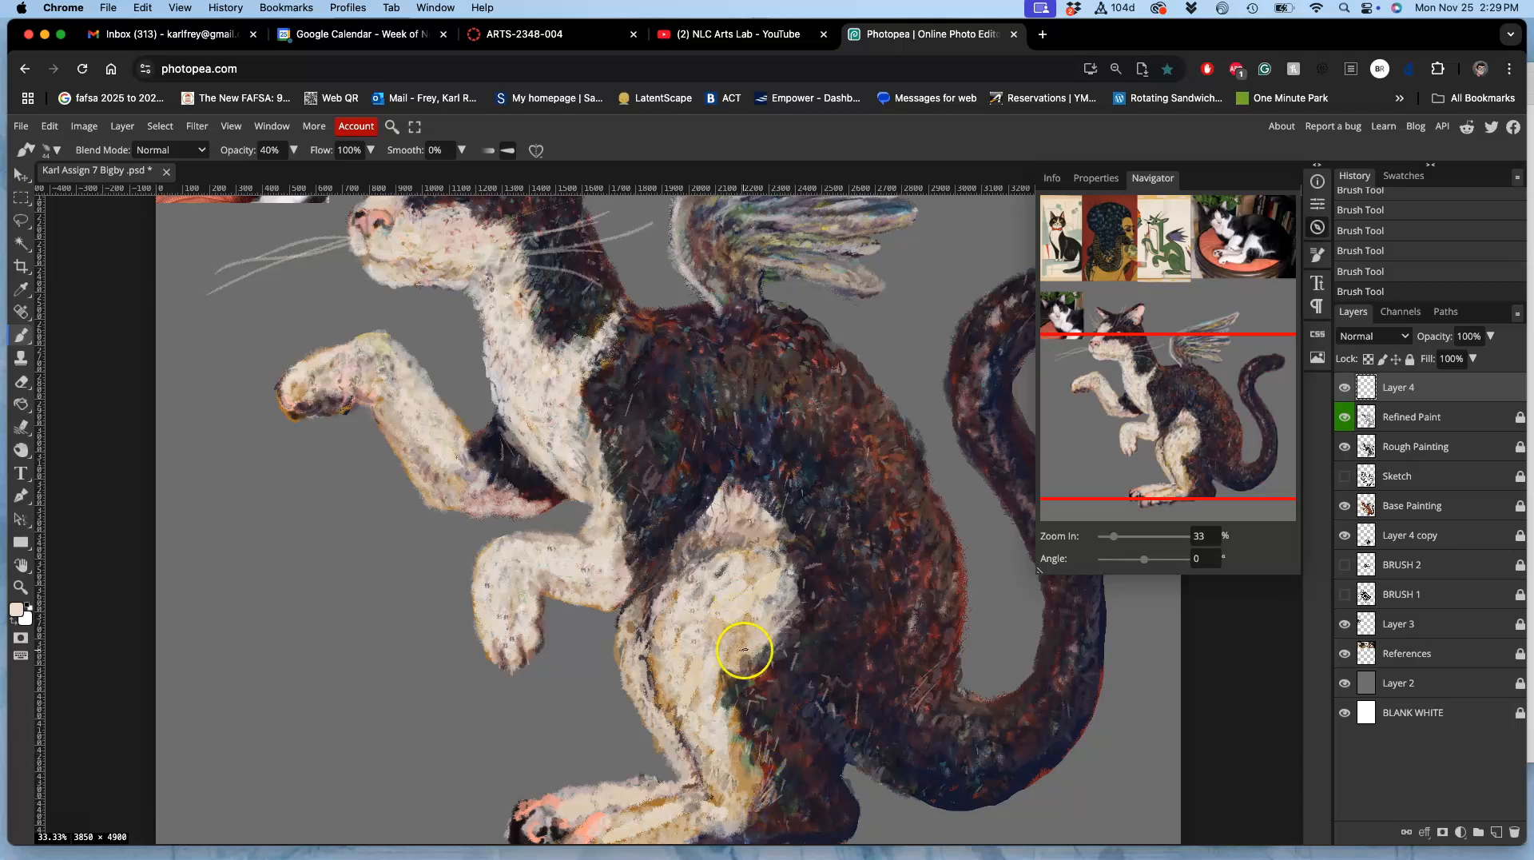
scroll(760, 629, down, 1)
scroll(760, 629, down, 1)
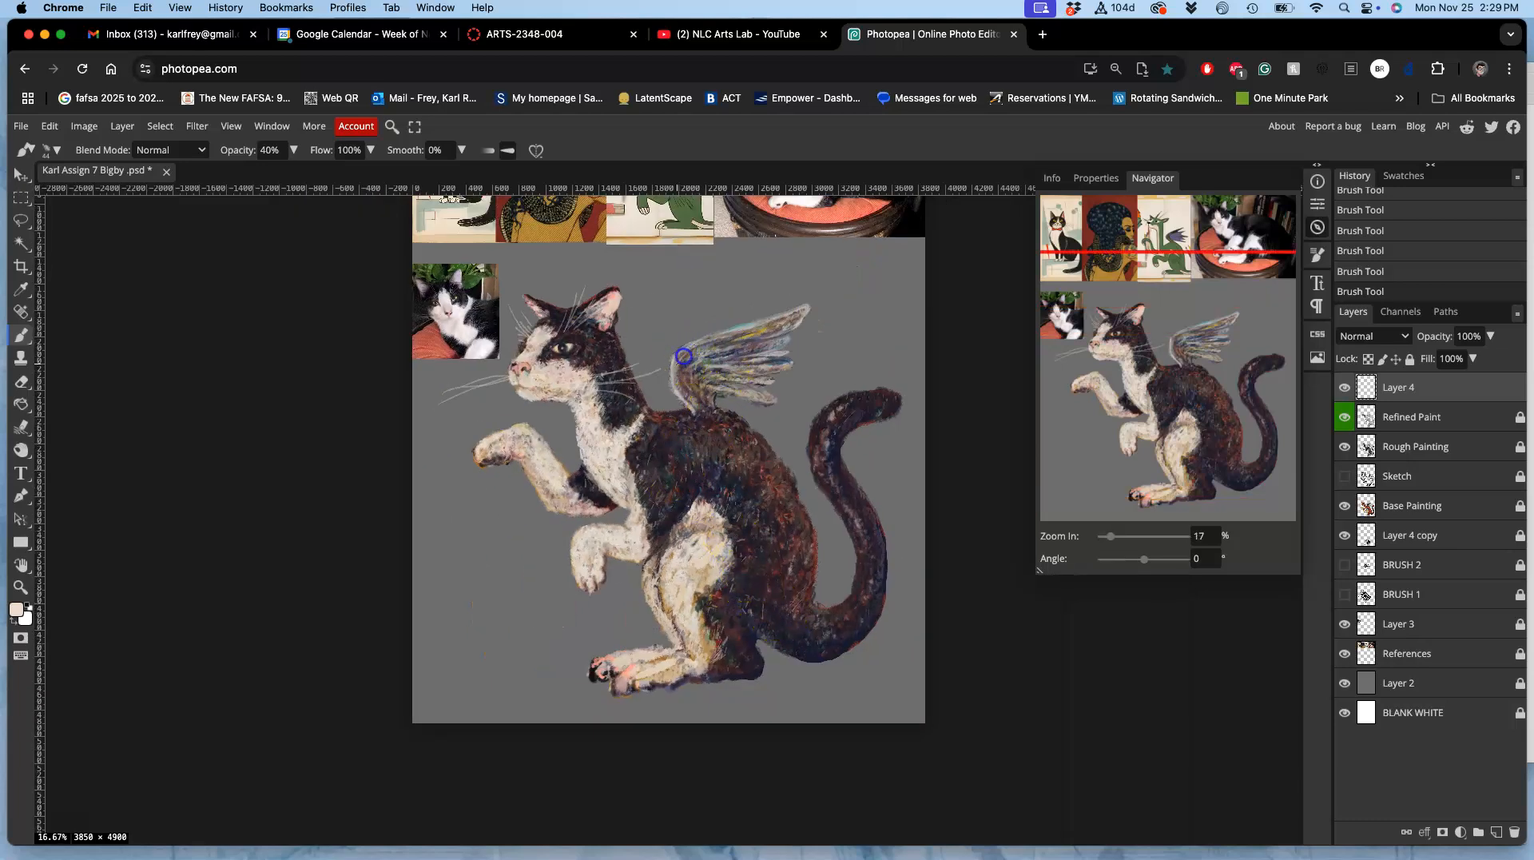
drag(688, 357, 743, 339)
Step: Lasso the stray short stroke beside the far brow above the nose bridge, delete it, and clear the selection
click(21, 219)
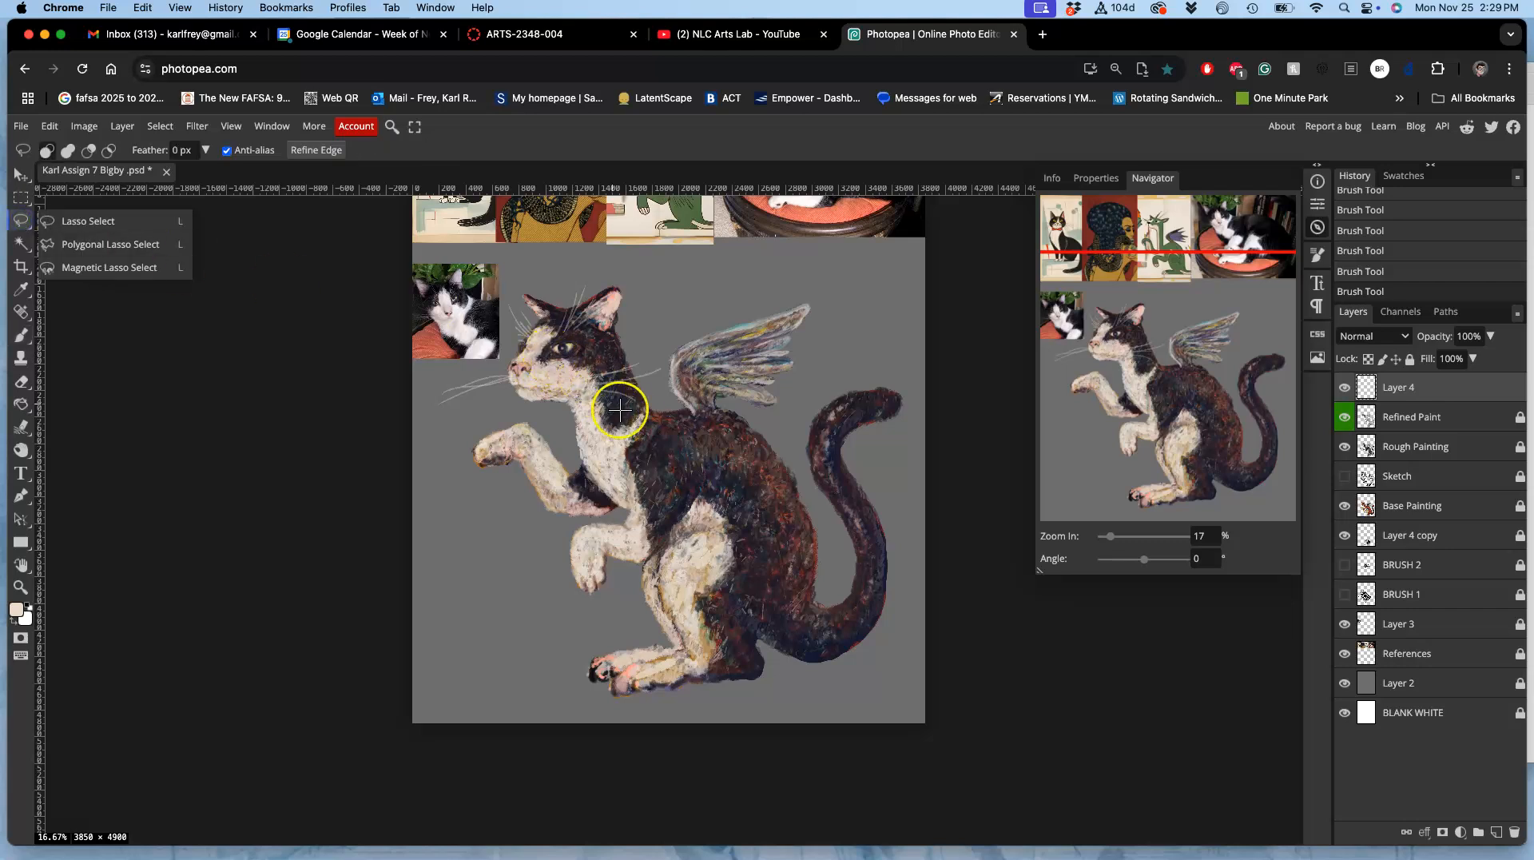
click(101, 223)
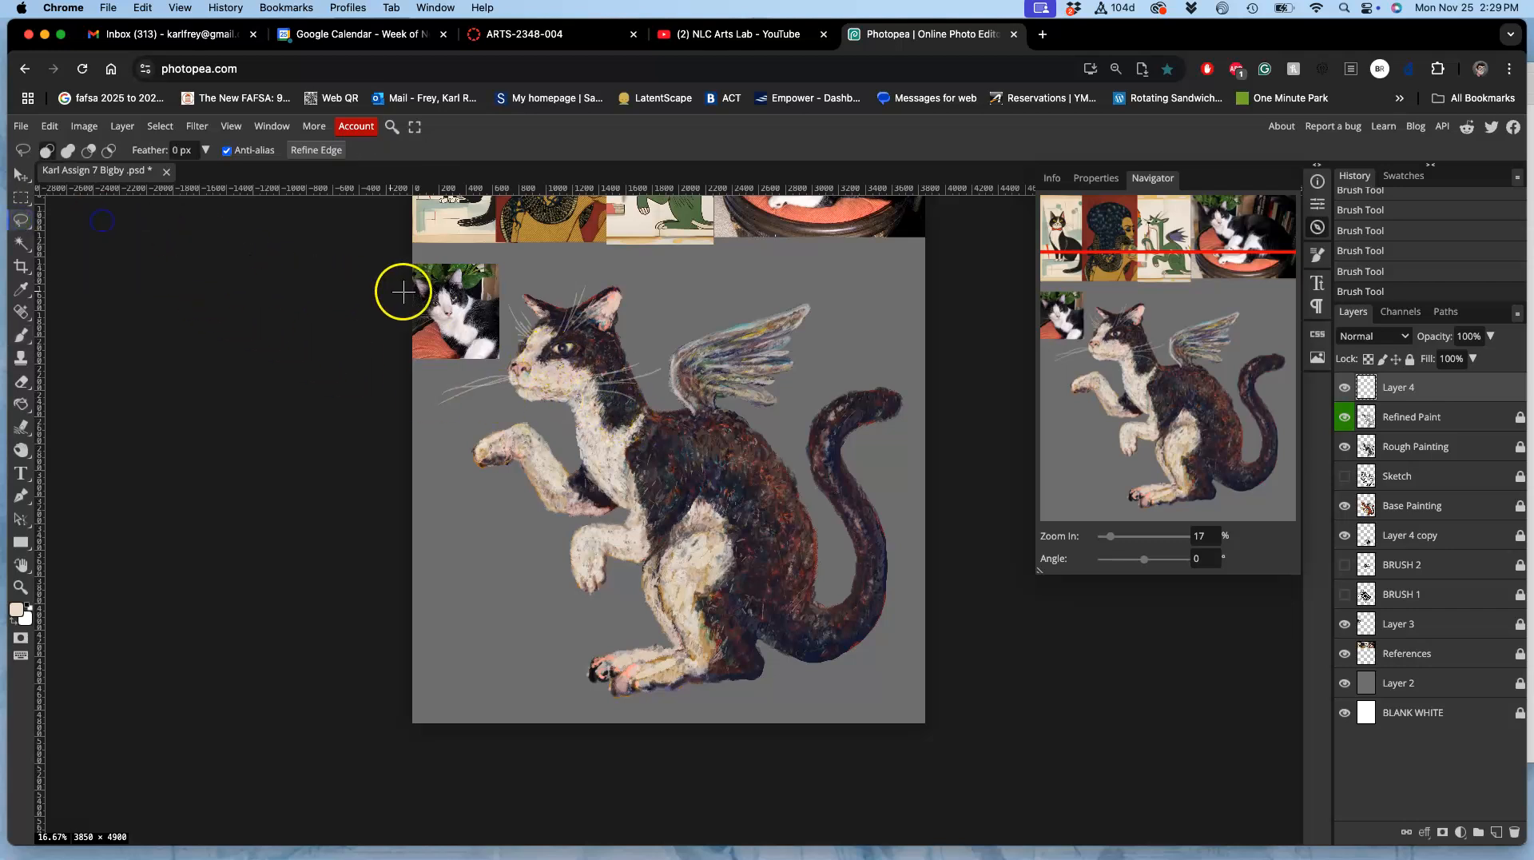
key(super+plus)
key(super+plus)
key(super+plus)
key(super+plus)
key(super+plus)
drag(370, 312, 660, 708)
drag(530, 466, 718, 729)
drag(559, 438, 798, 685)
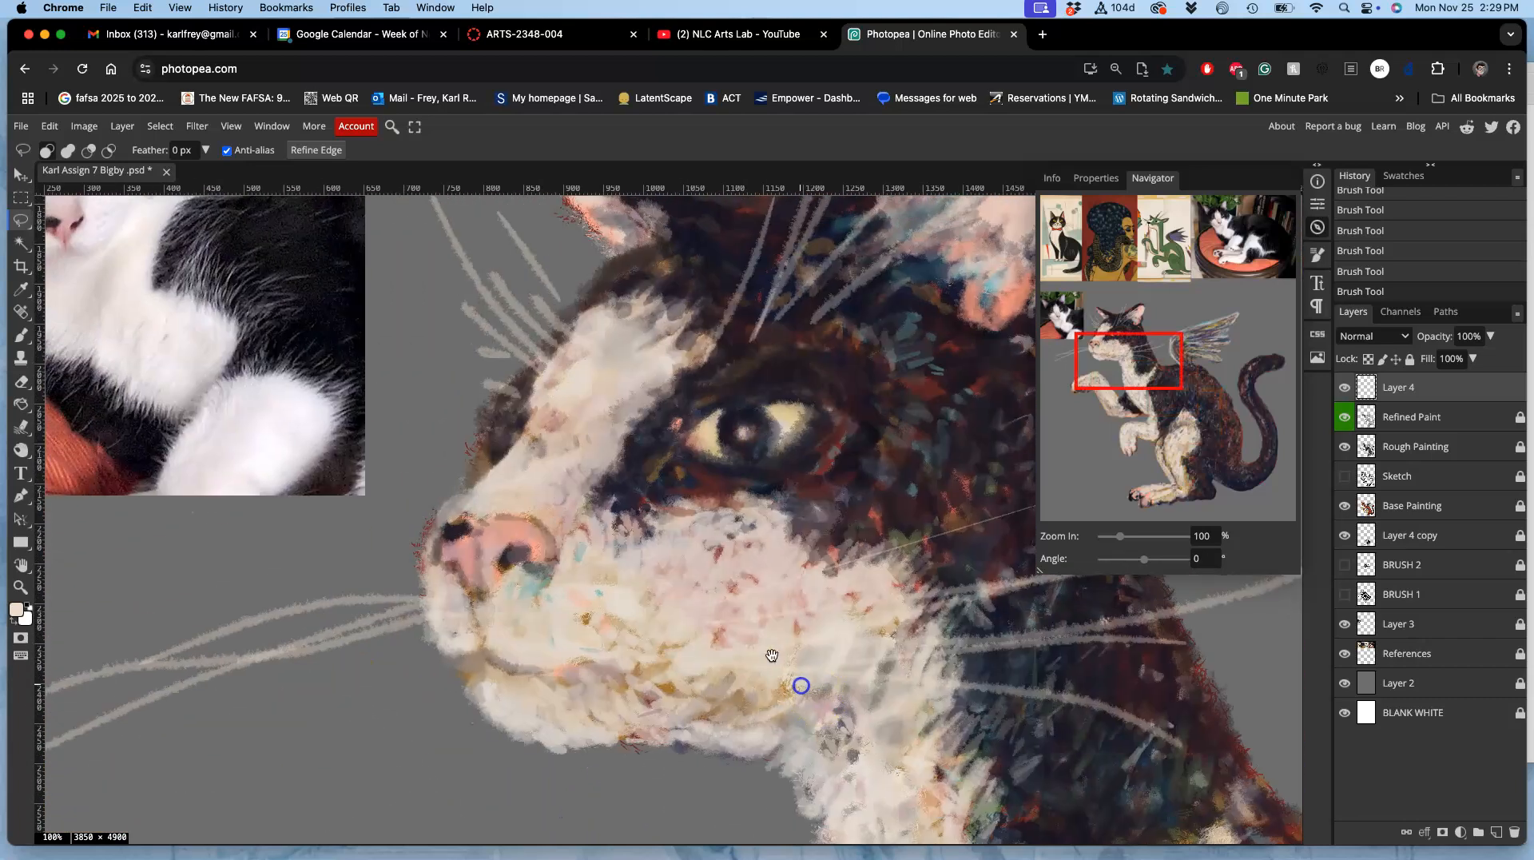
drag(587, 291, 588, 289)
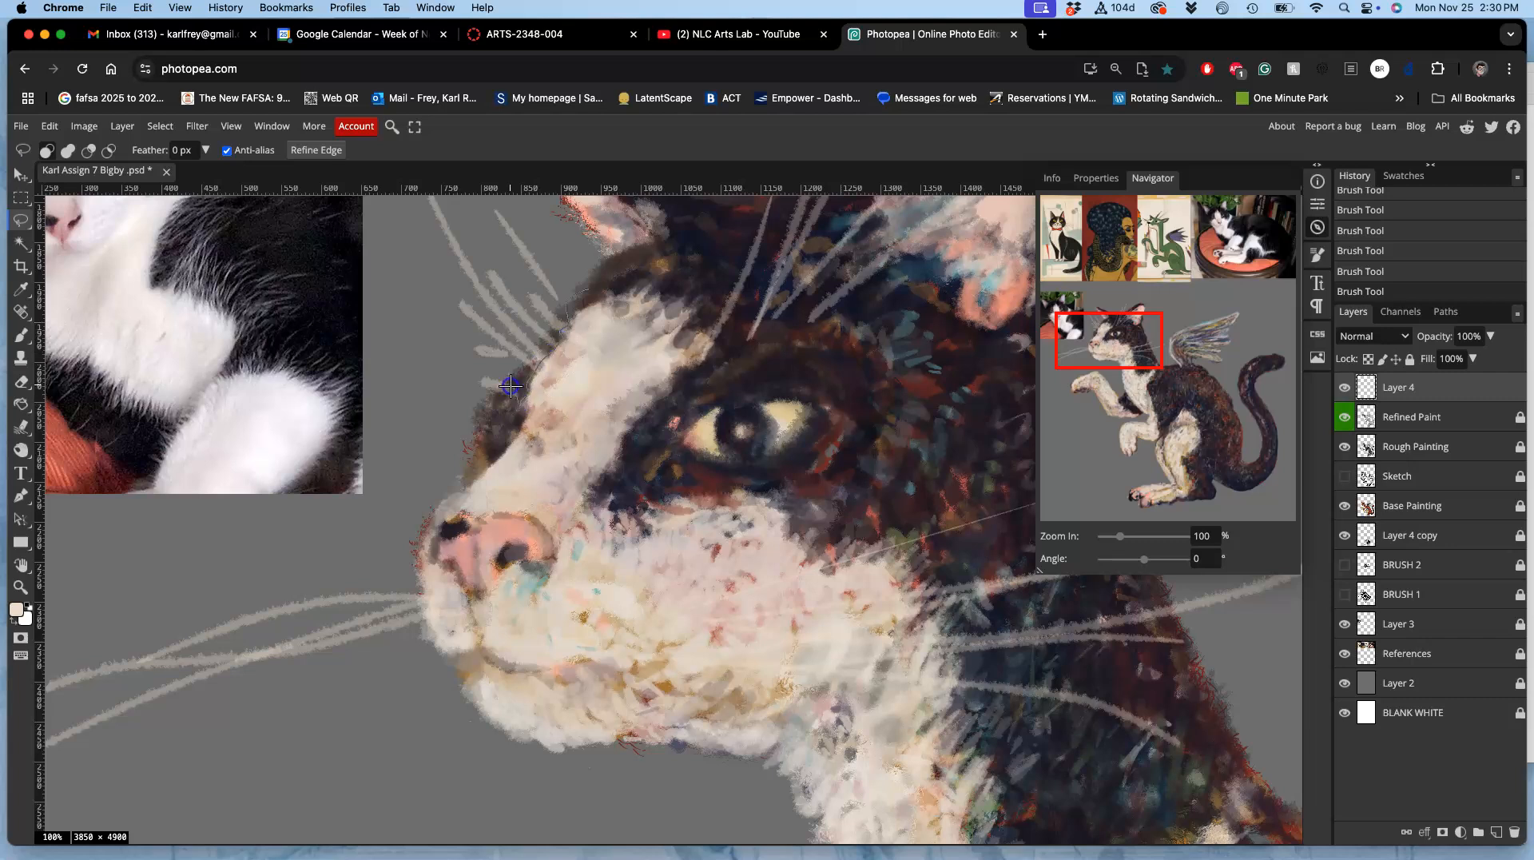
drag(566, 404, 621, 337)
key(Delete)
key(super+d)
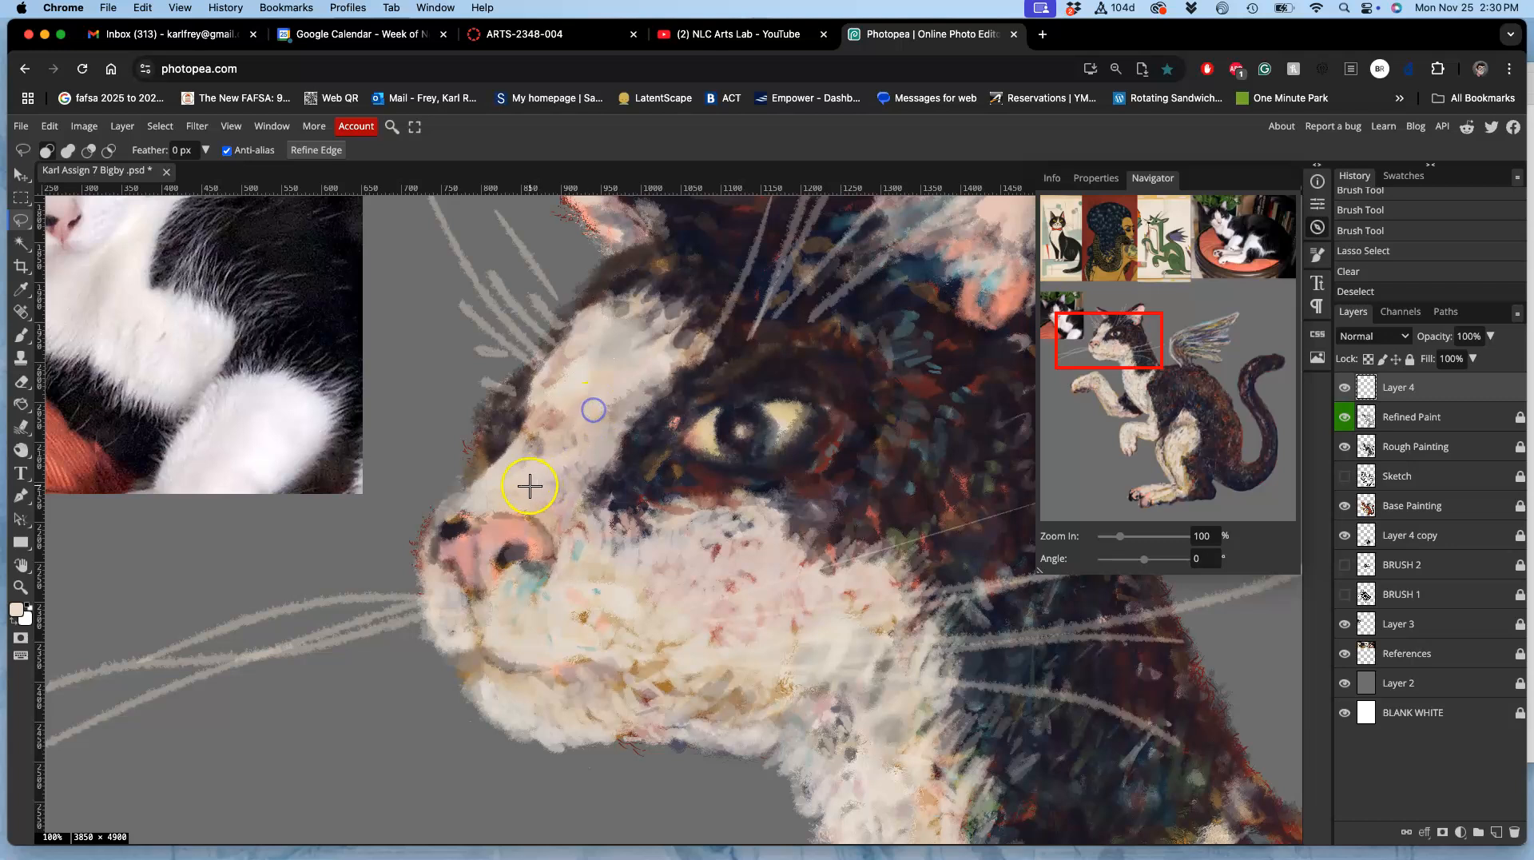
Step: Set the whisker layer's blend mode to Screen and its opacity to 84%
drag(547, 426, 436, 553)
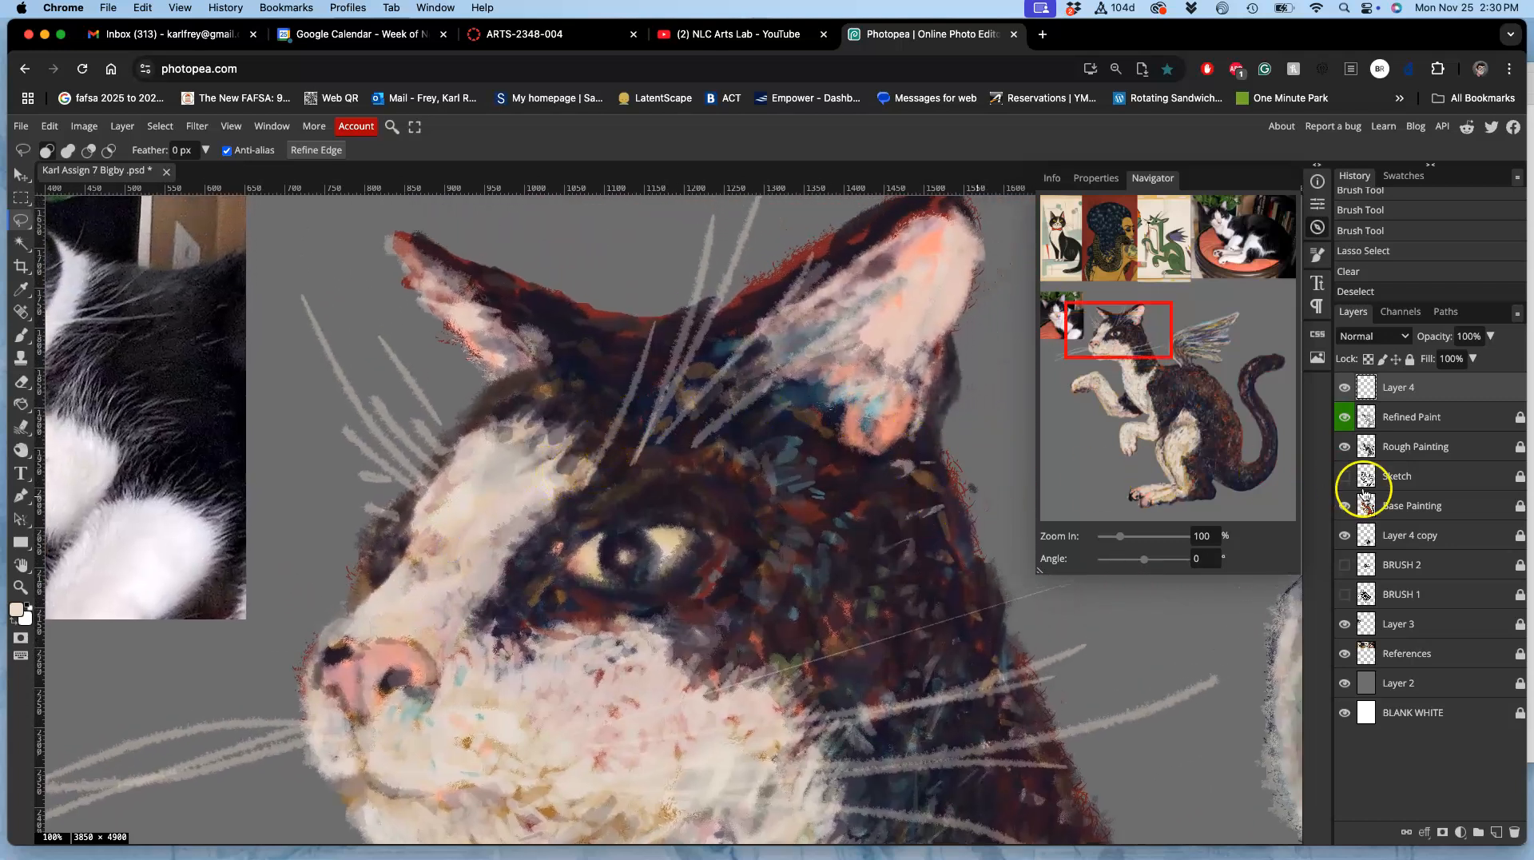
click(1367, 337)
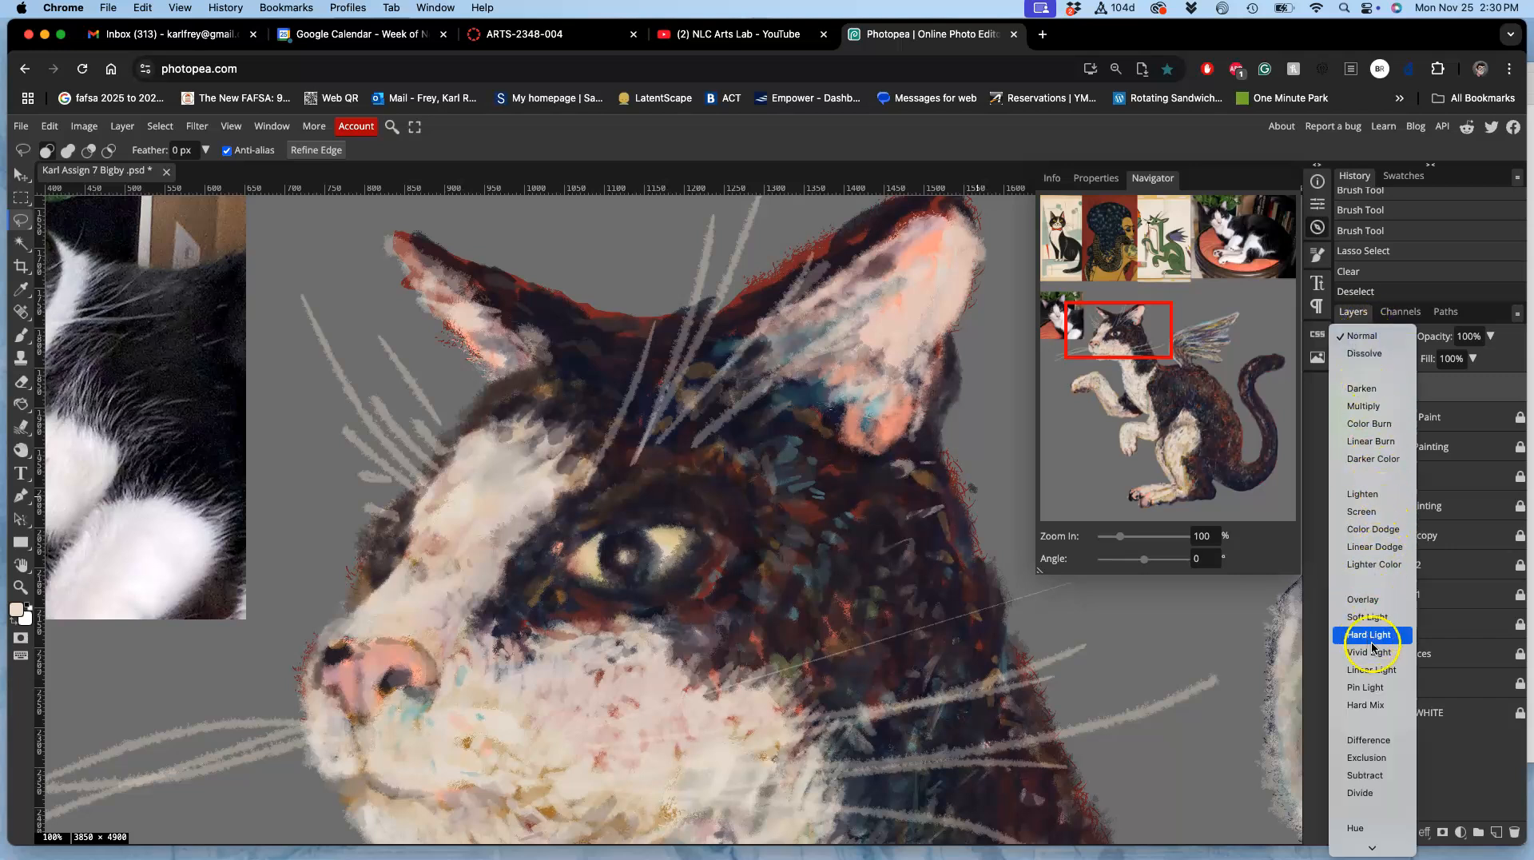
click(1362, 511)
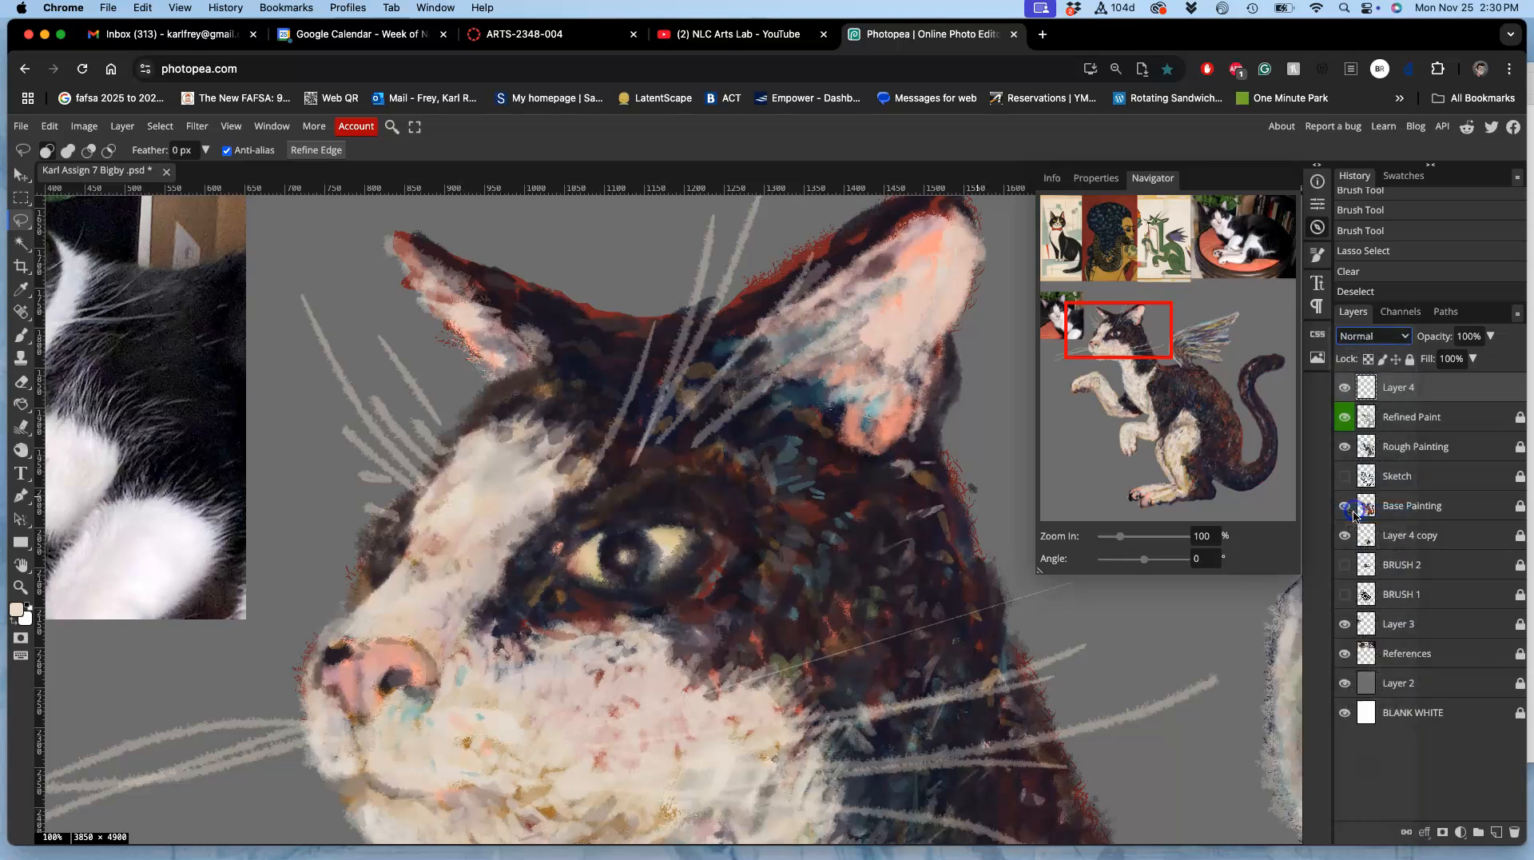
click(1490, 336)
drag(1488, 359, 1434, 368)
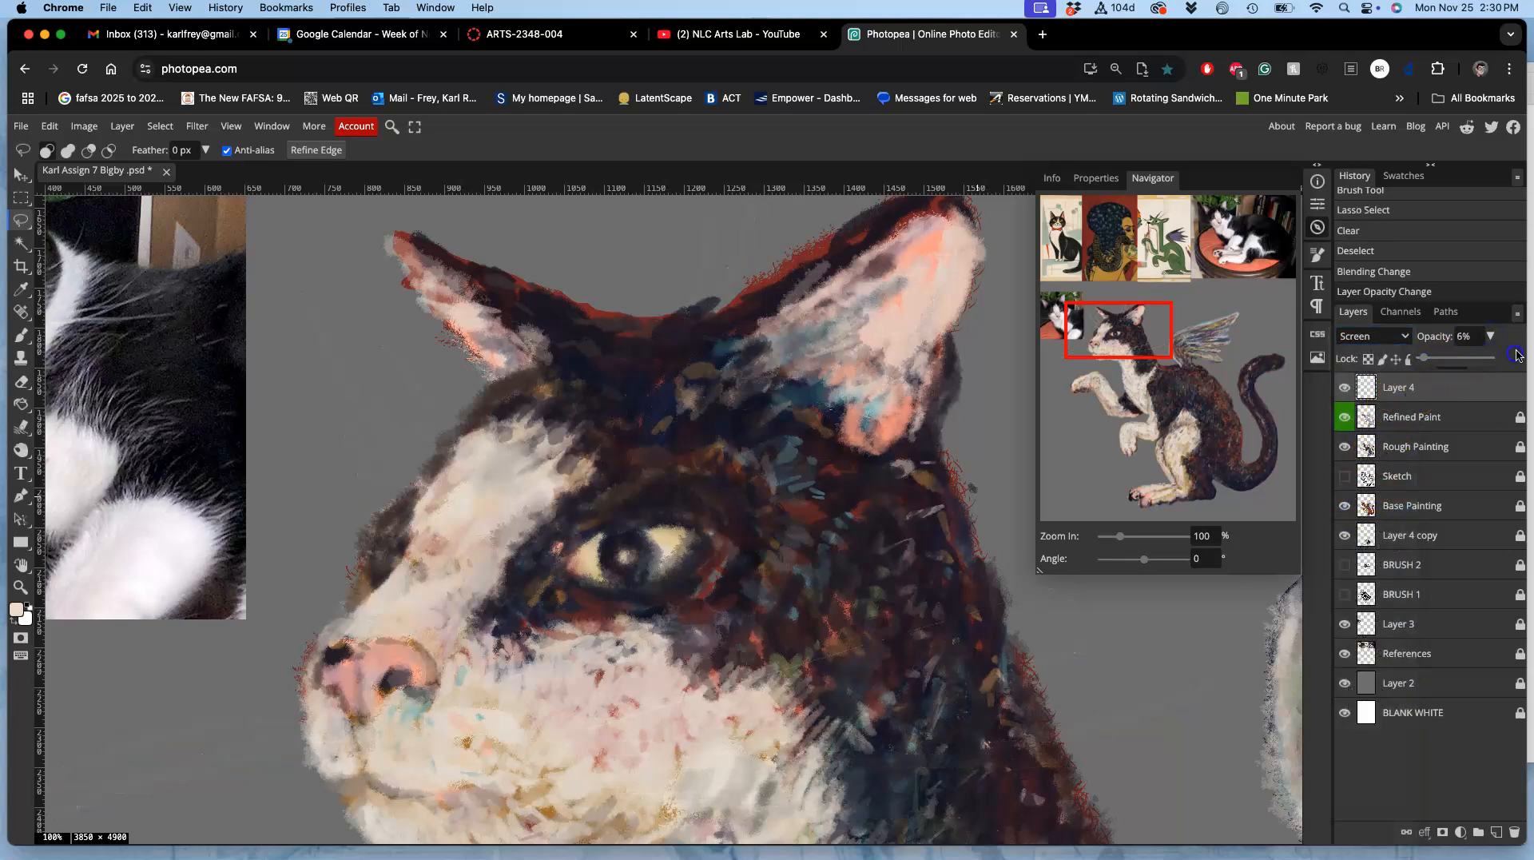
click(1467, 362)
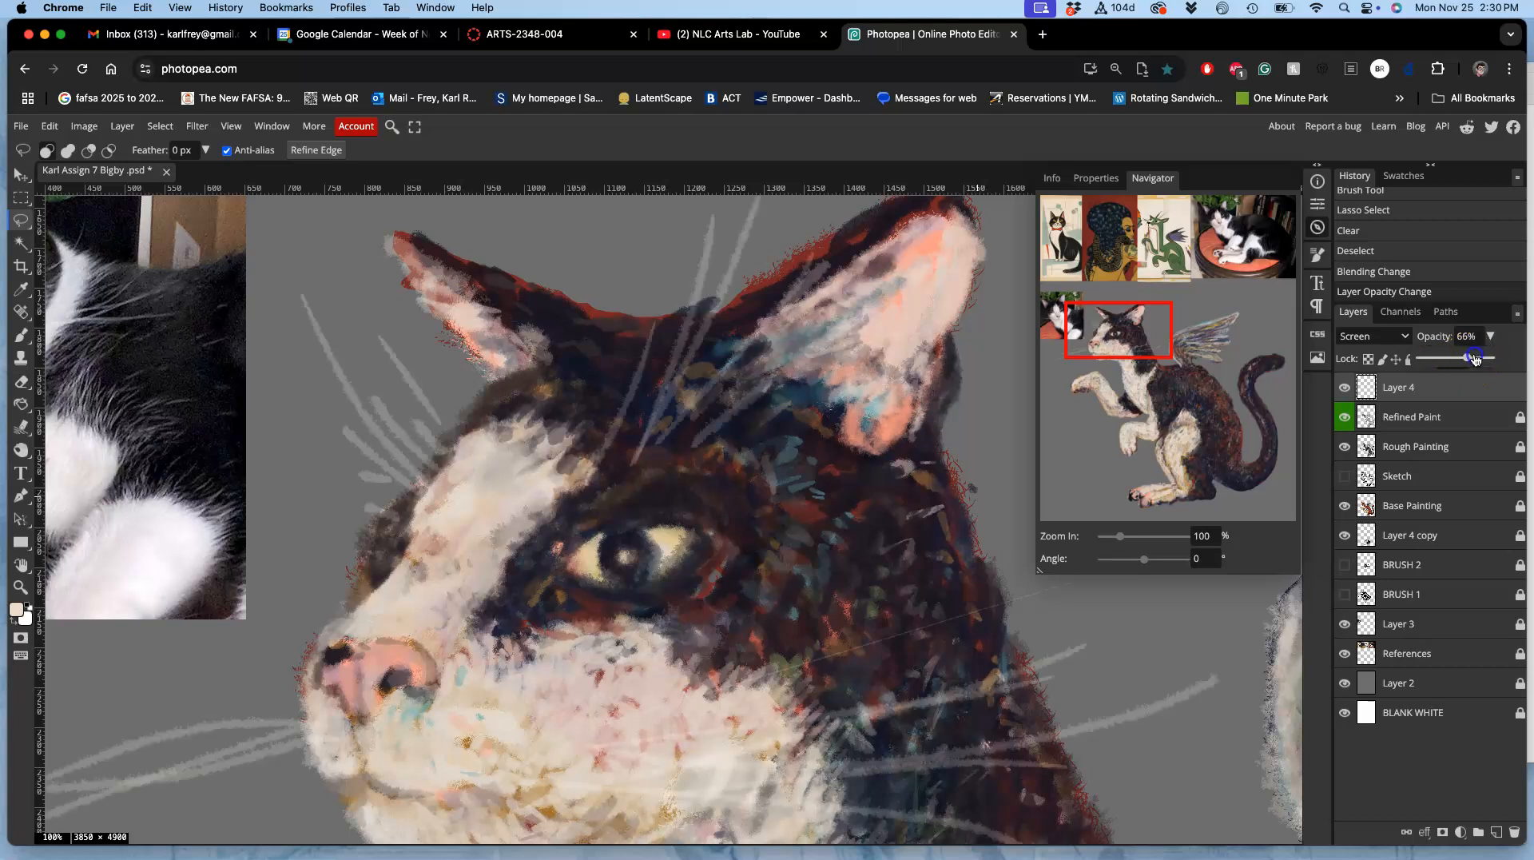
drag(1463, 361, 1480, 358)
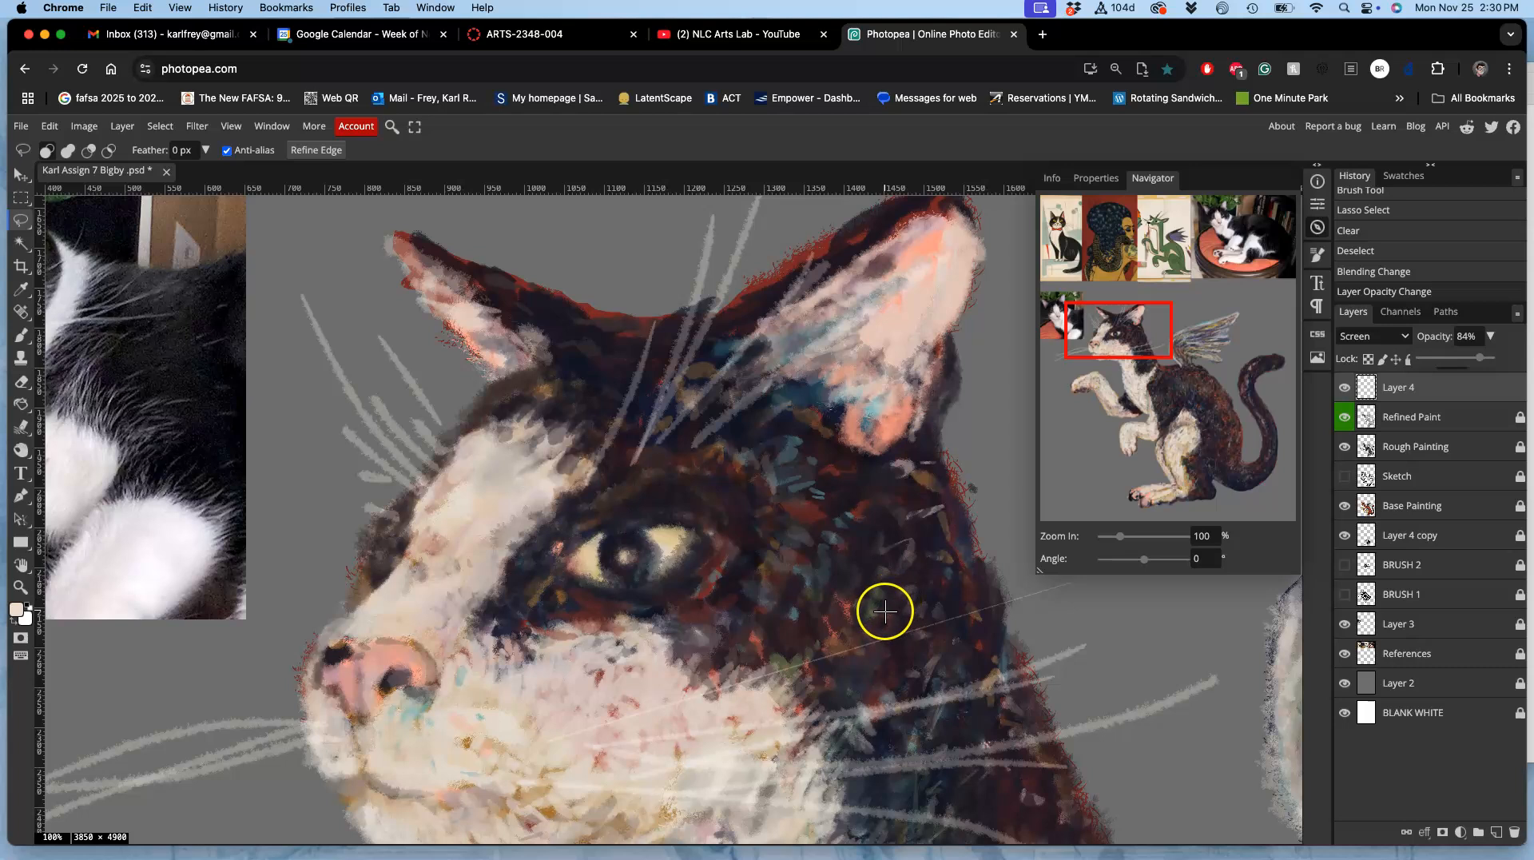
click(1011, 568)
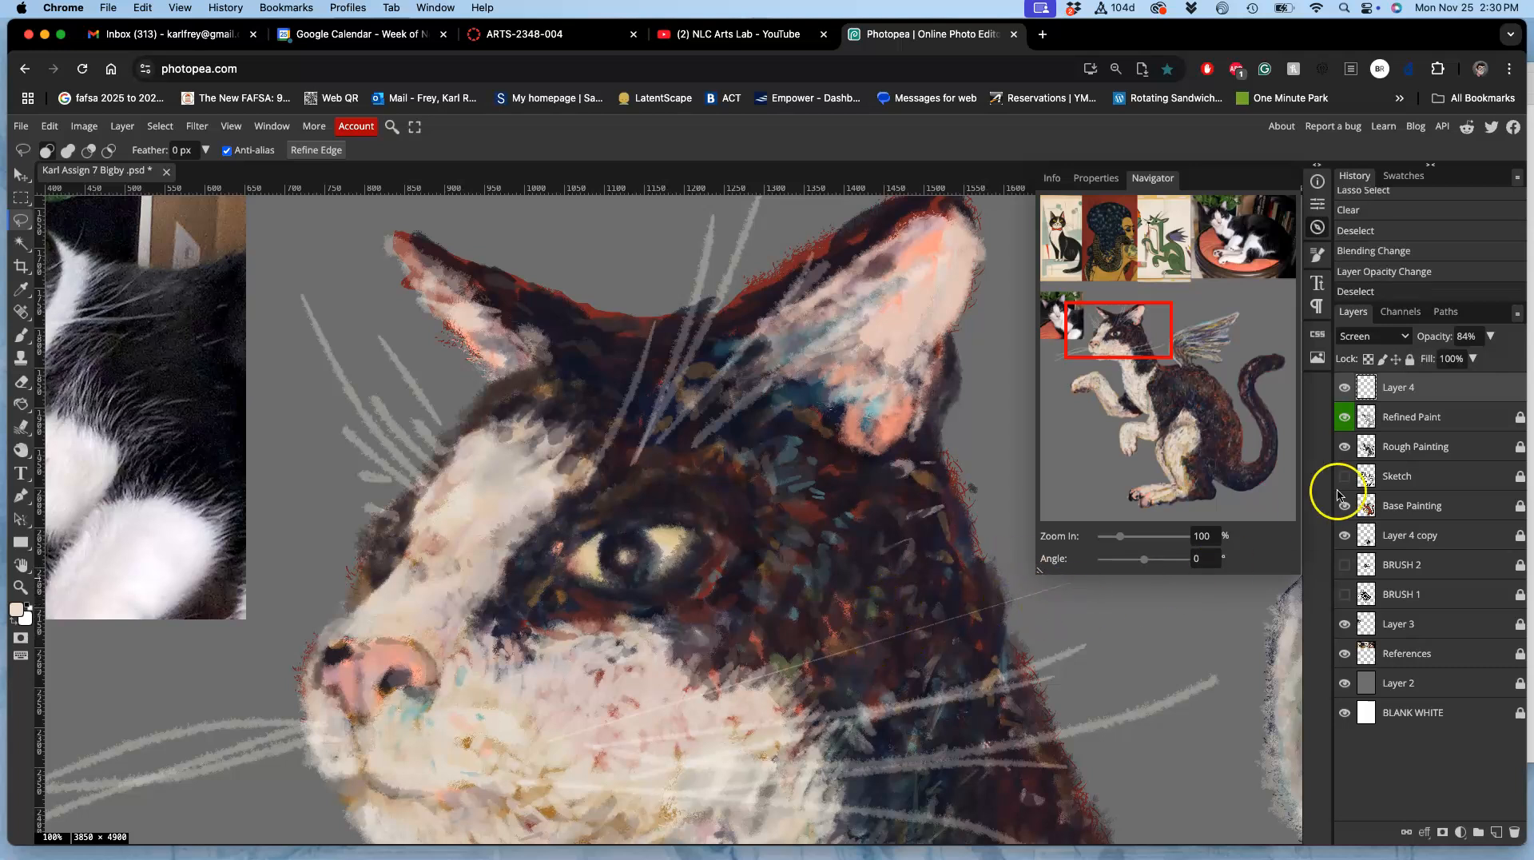
Step: Add a drop shadow with 20% opacity to the whisker layer, Layer 4
double_click(1428, 387)
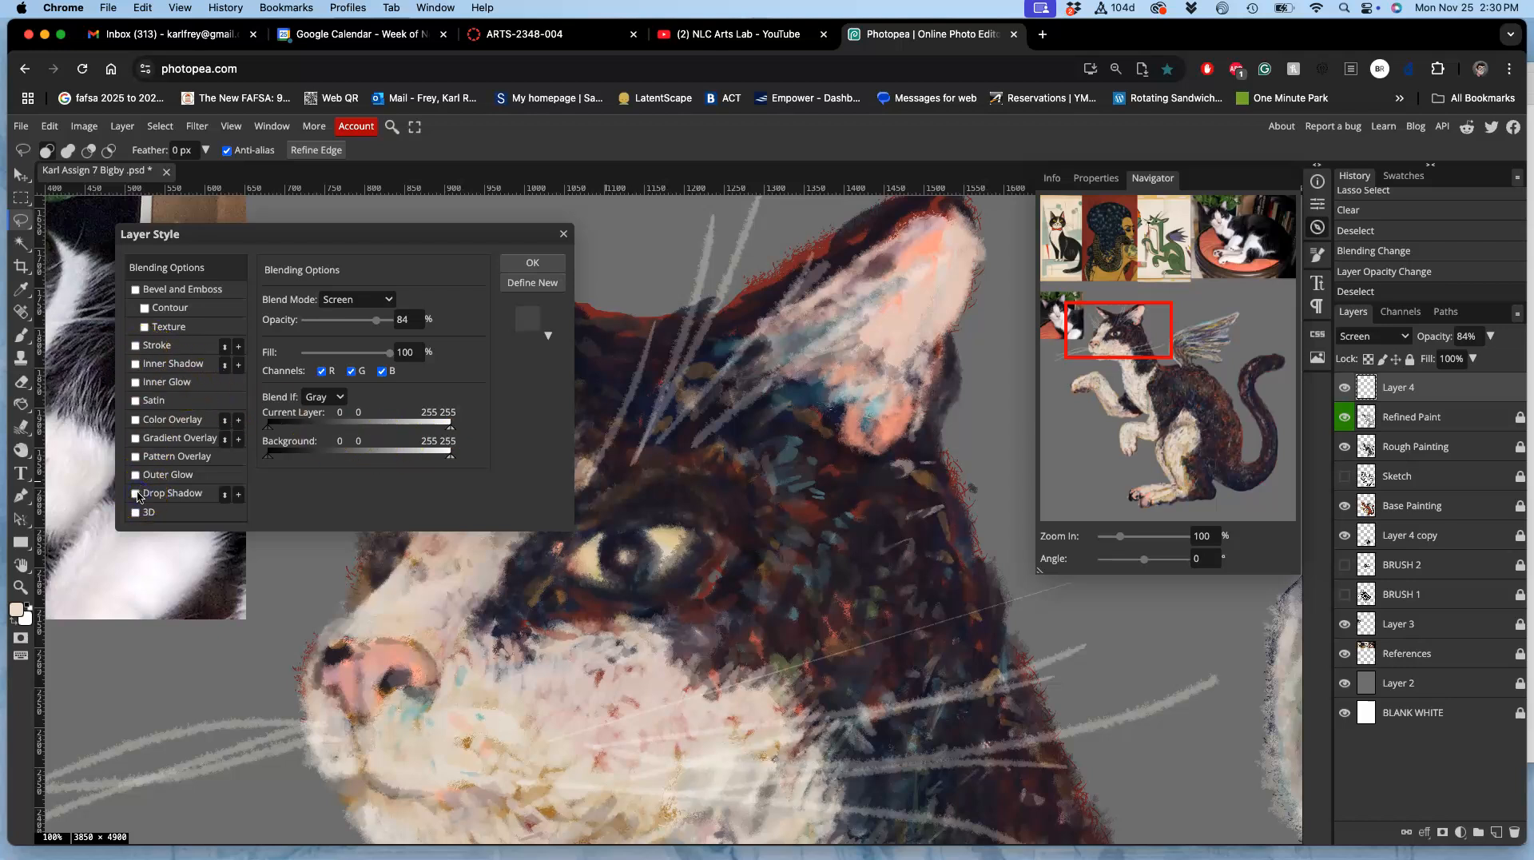
click(188, 497)
click(349, 324)
drag(331, 325, 330, 324)
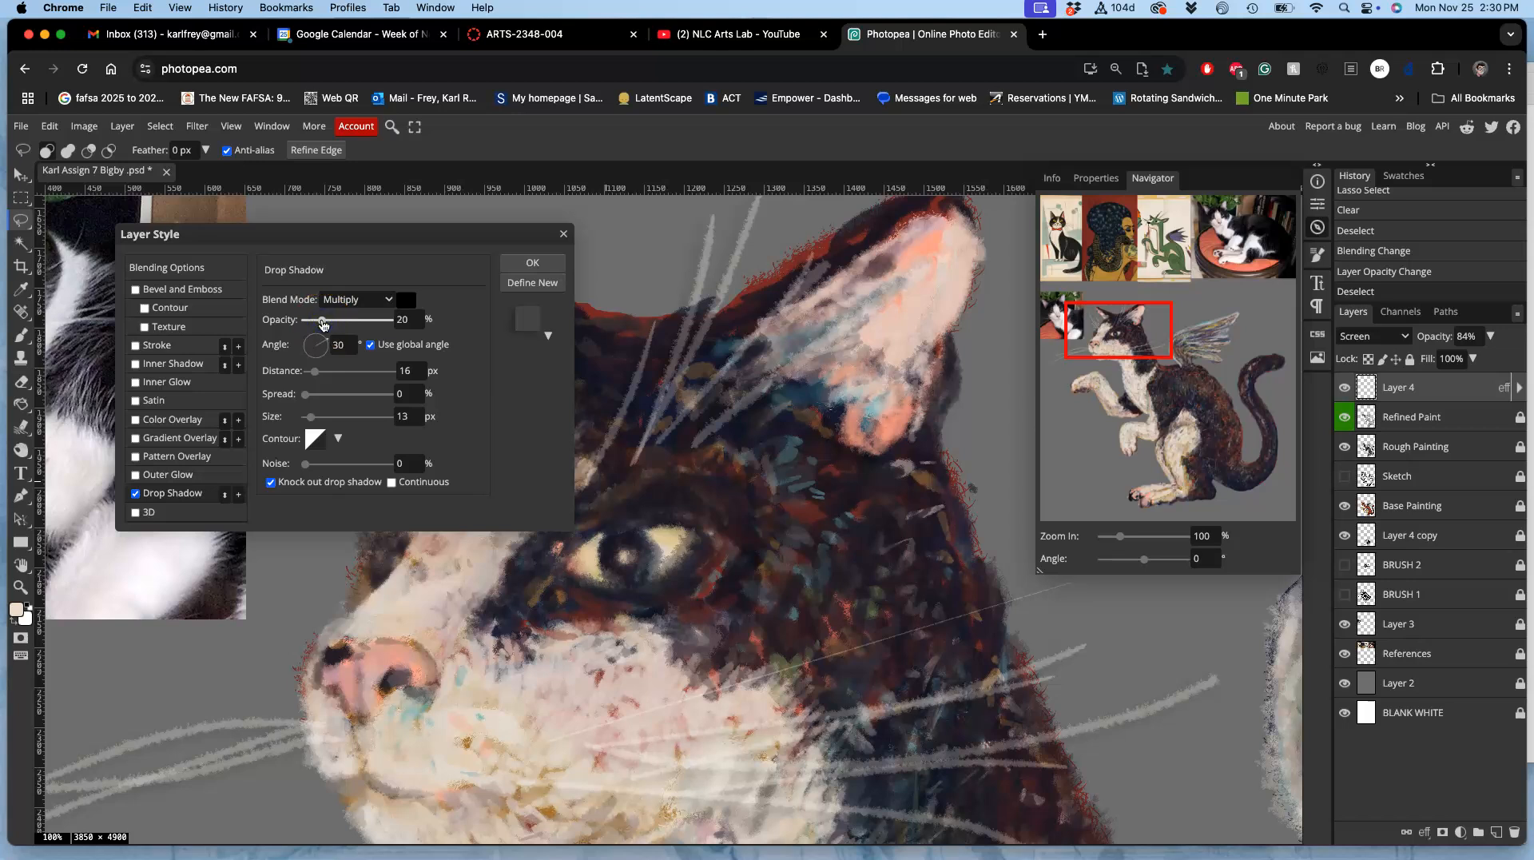
click(535, 263)
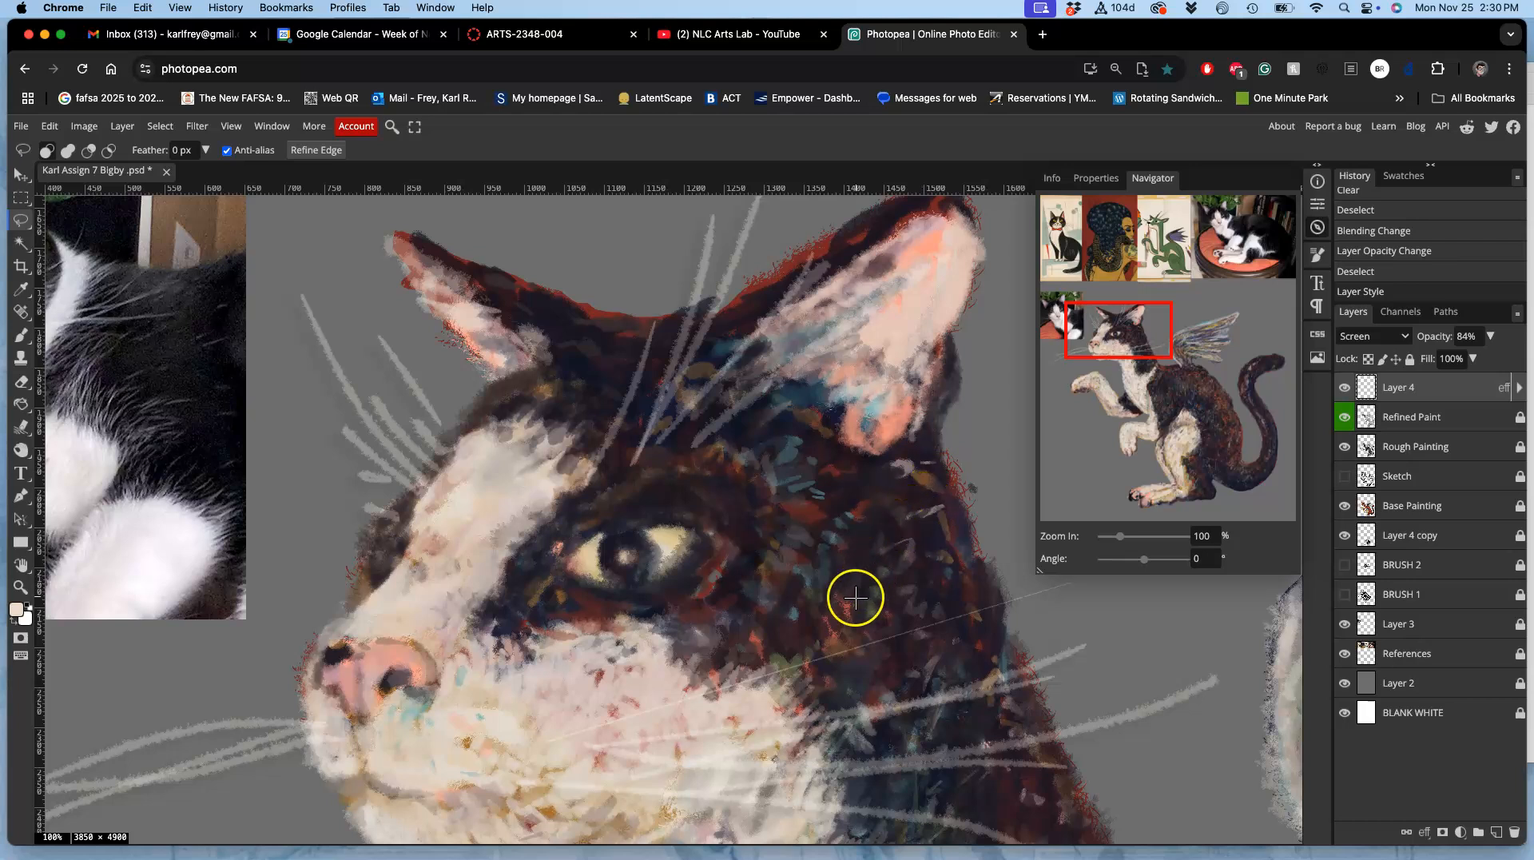
Step: Erase the rough bases of the far brow whiskers where they meet the forehead and the bridge of the nose
click(21, 382)
mouse_move(355, 458)
mouse_down()
mouse_move(384, 481)
mouse_move(337, 418)
mouse_move(359, 468)
mouse_up()
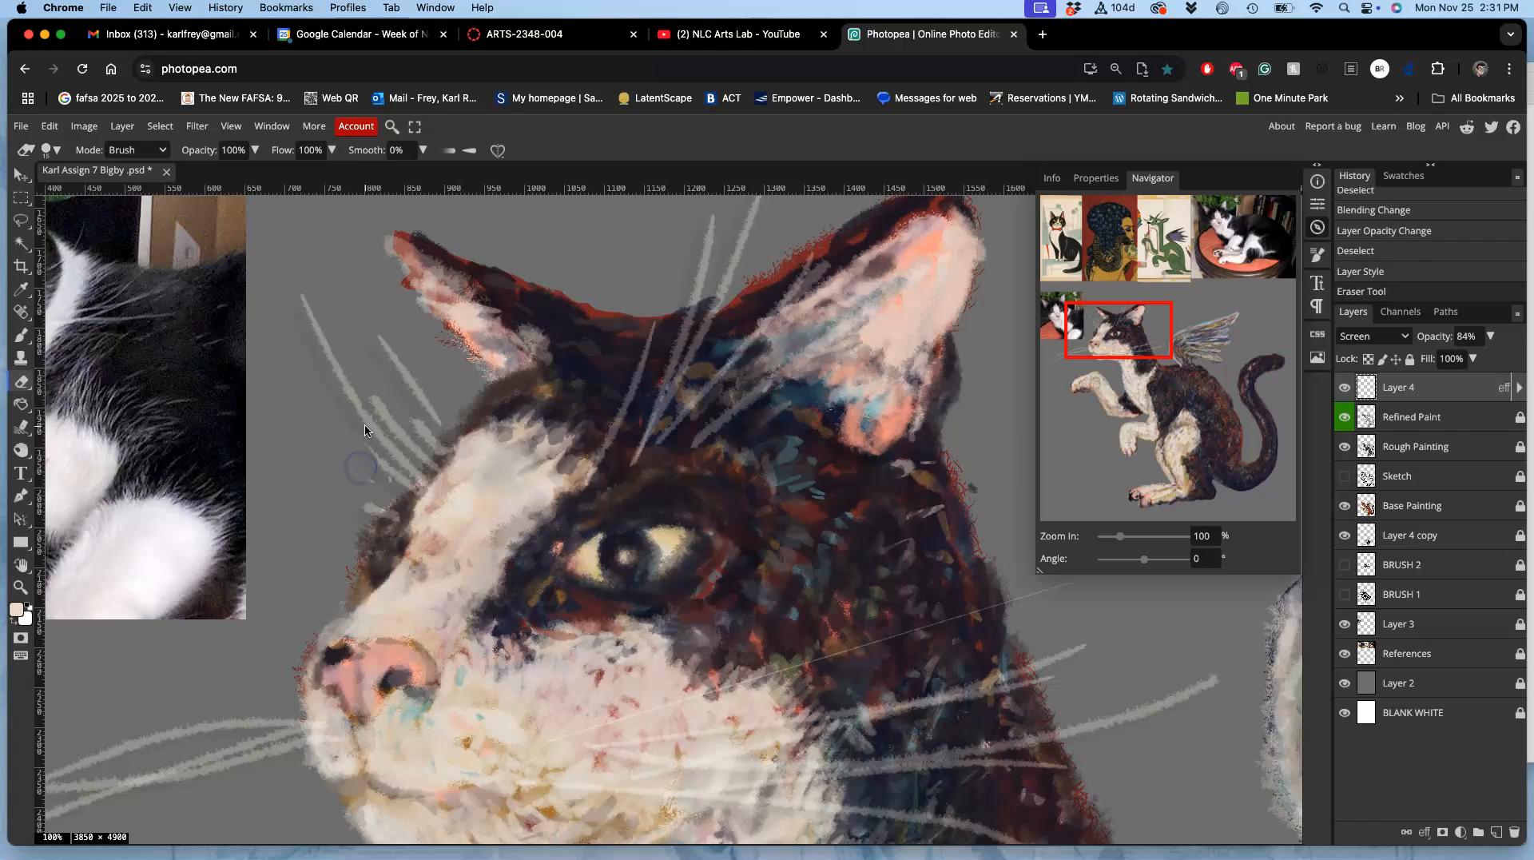
key(super+z)
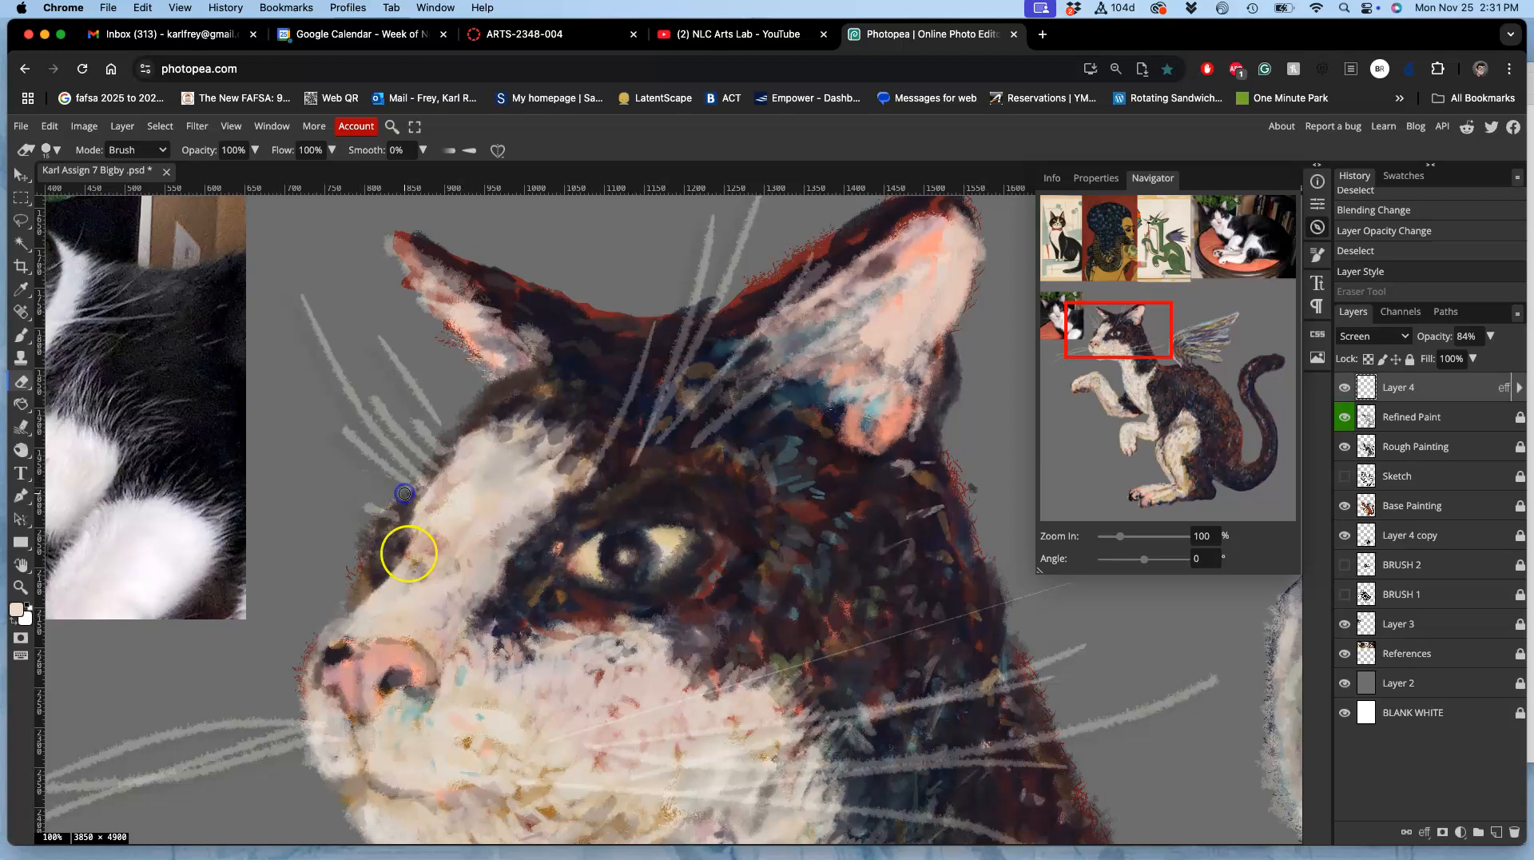
drag(404, 493, 406, 493)
drag(436, 435, 452, 459)
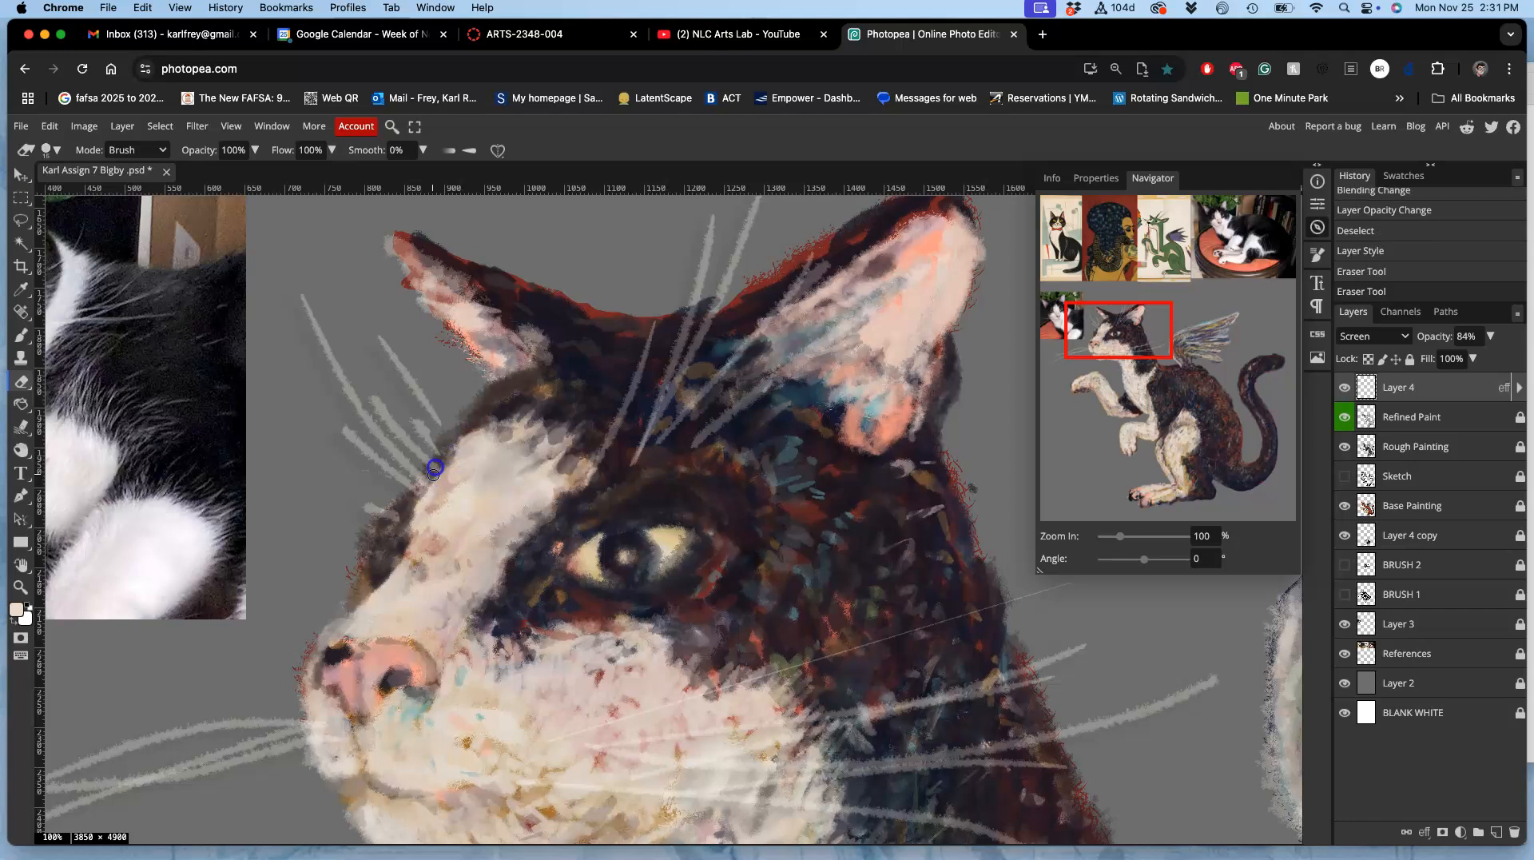
drag(357, 596, 352, 627)
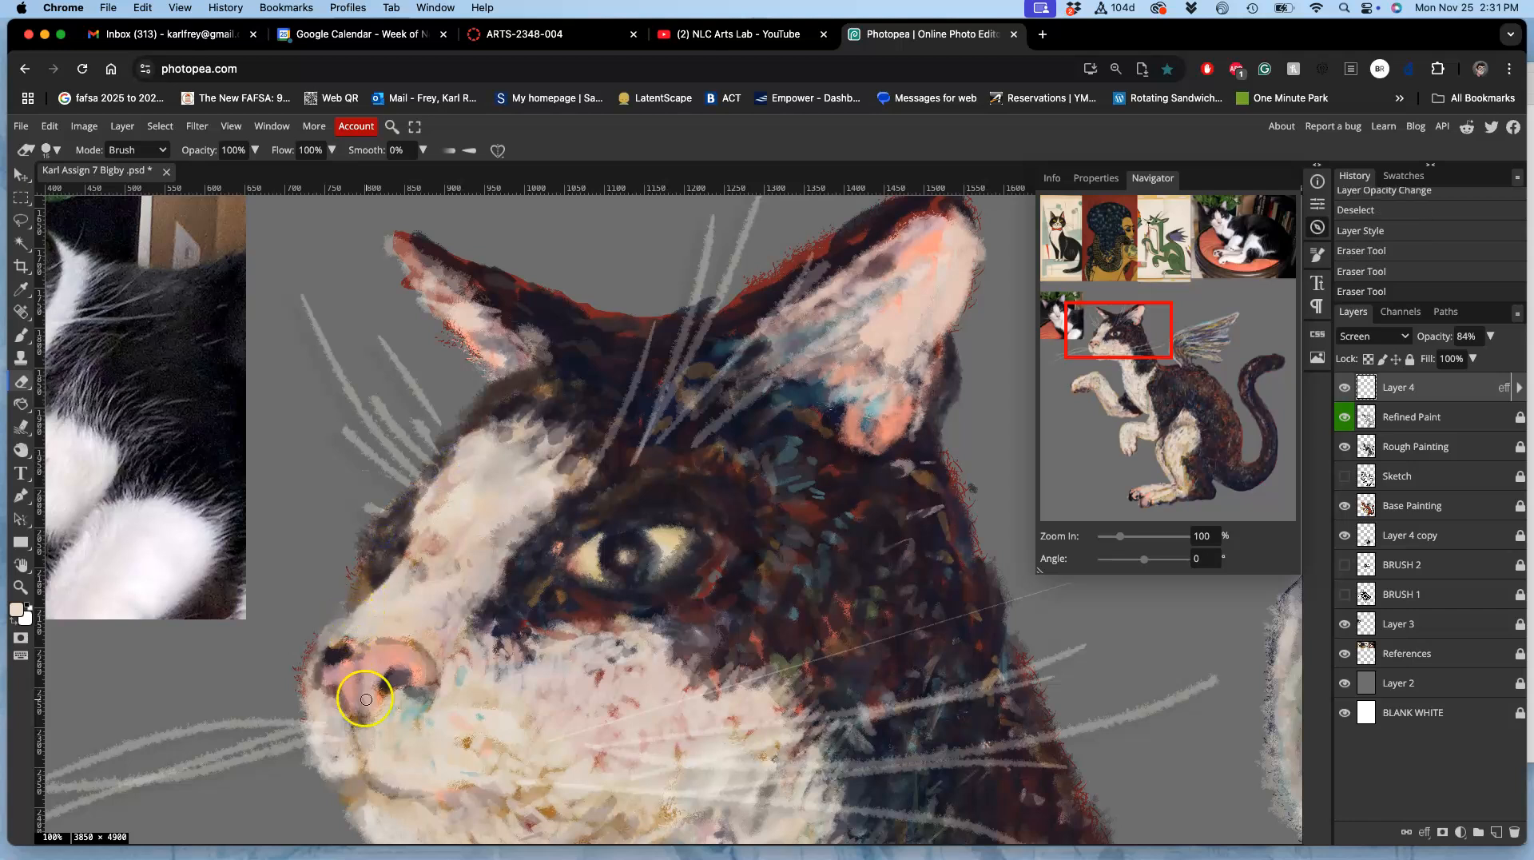
key(super+minus)
scroll(480, 623, down, 2)
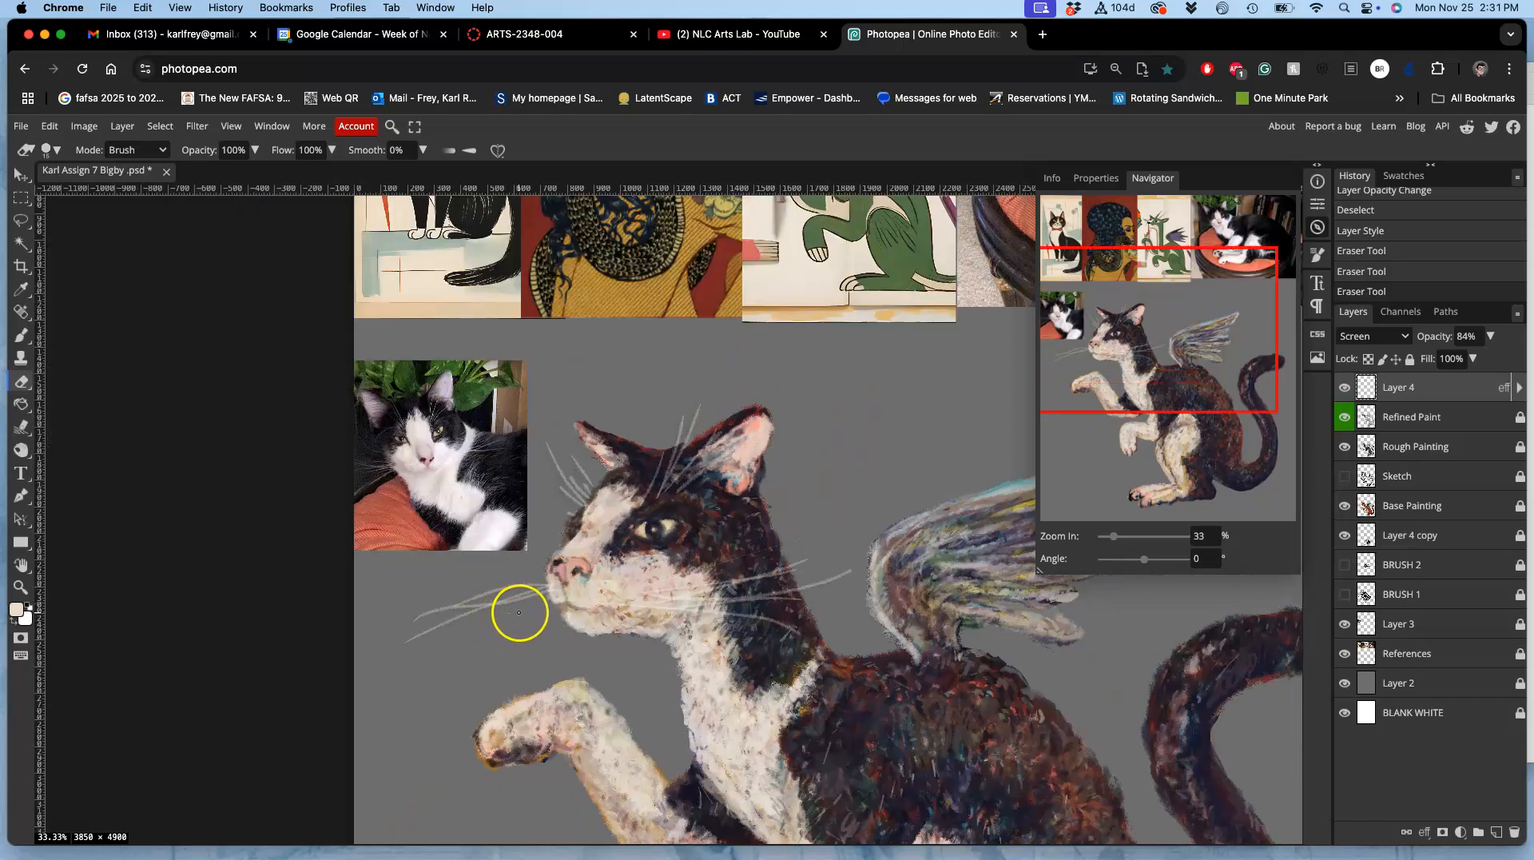
scroll(540, 580, down, 2)
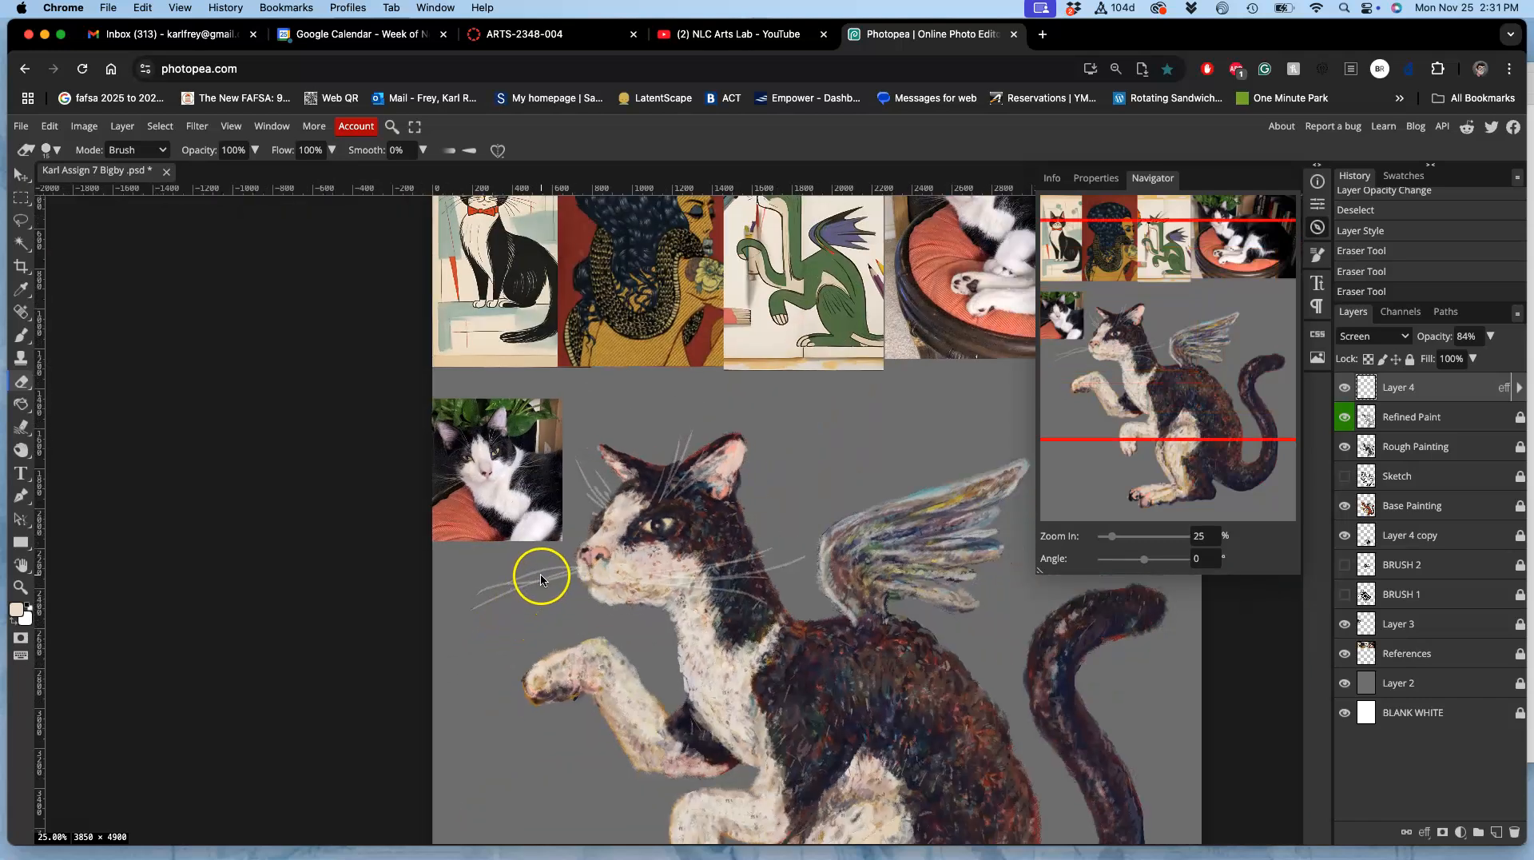
Step: Save the document and hide the References layer and Layer 3
drag(685, 520, 613, 472)
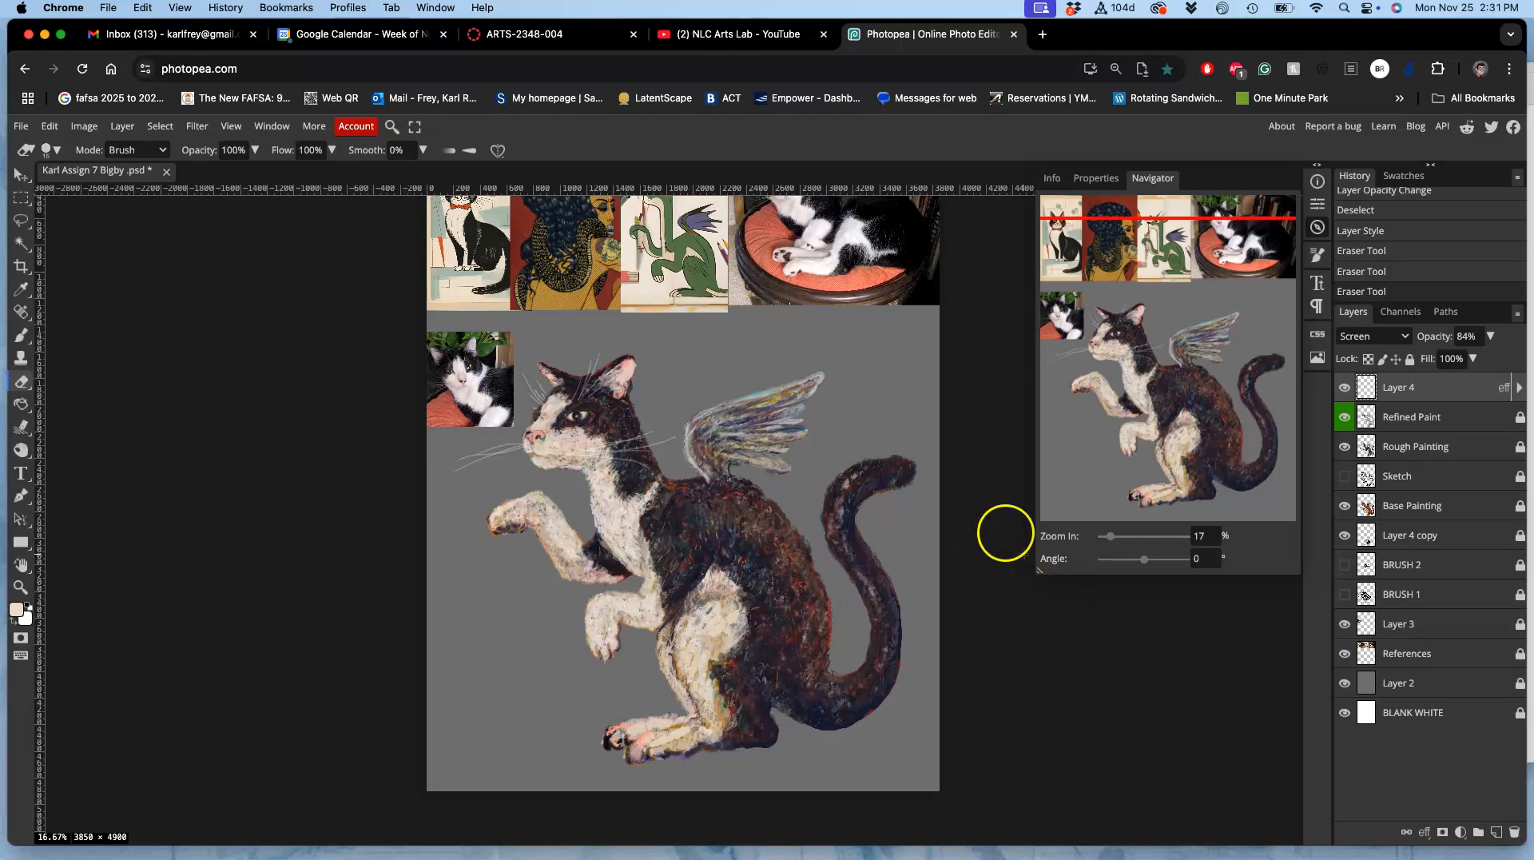
key(super+s)
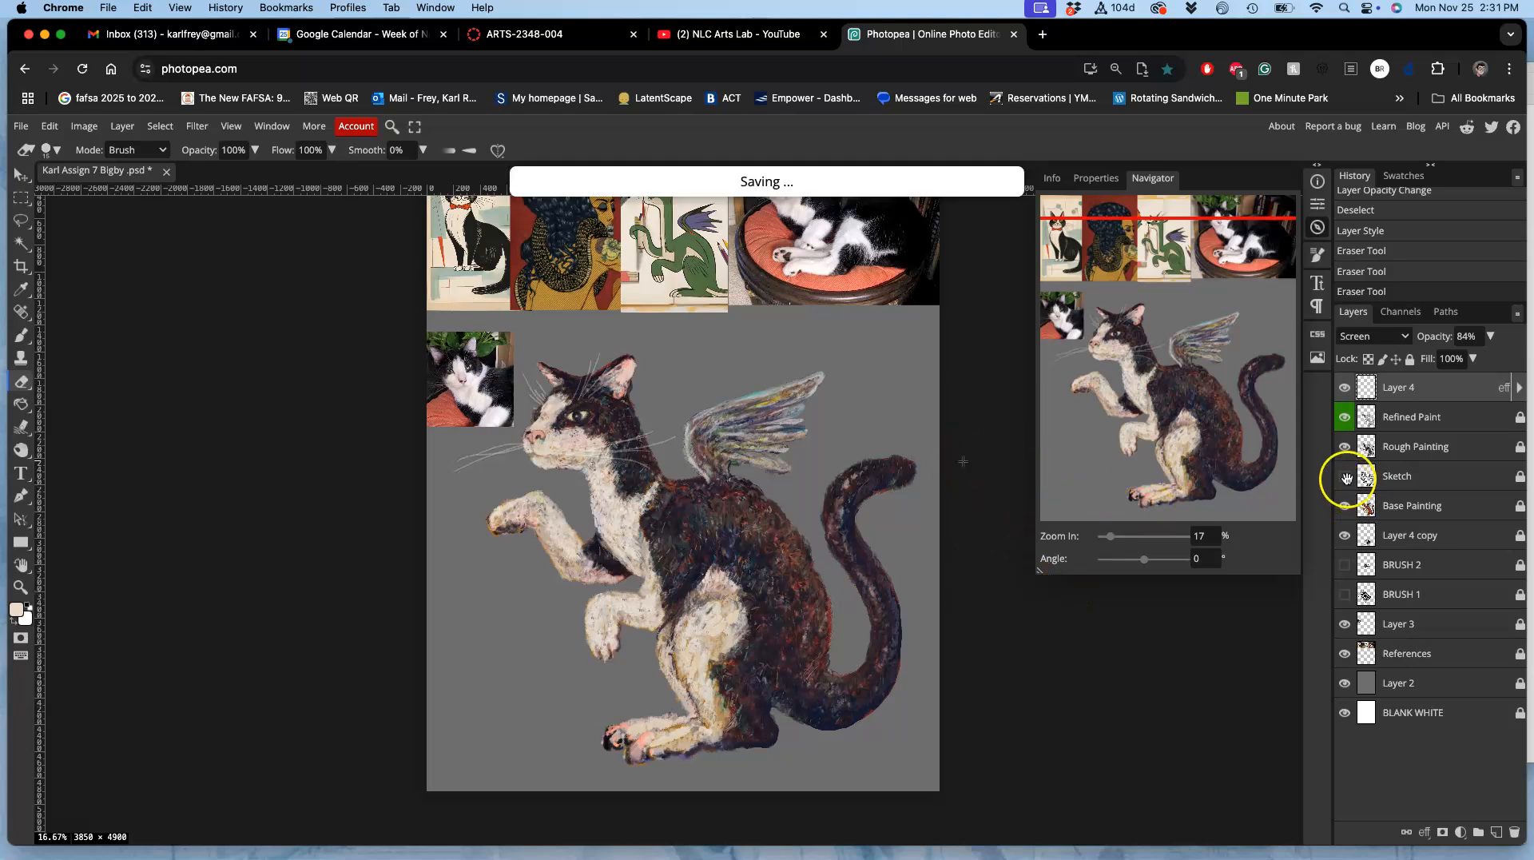
click(1345, 654)
click(1345, 625)
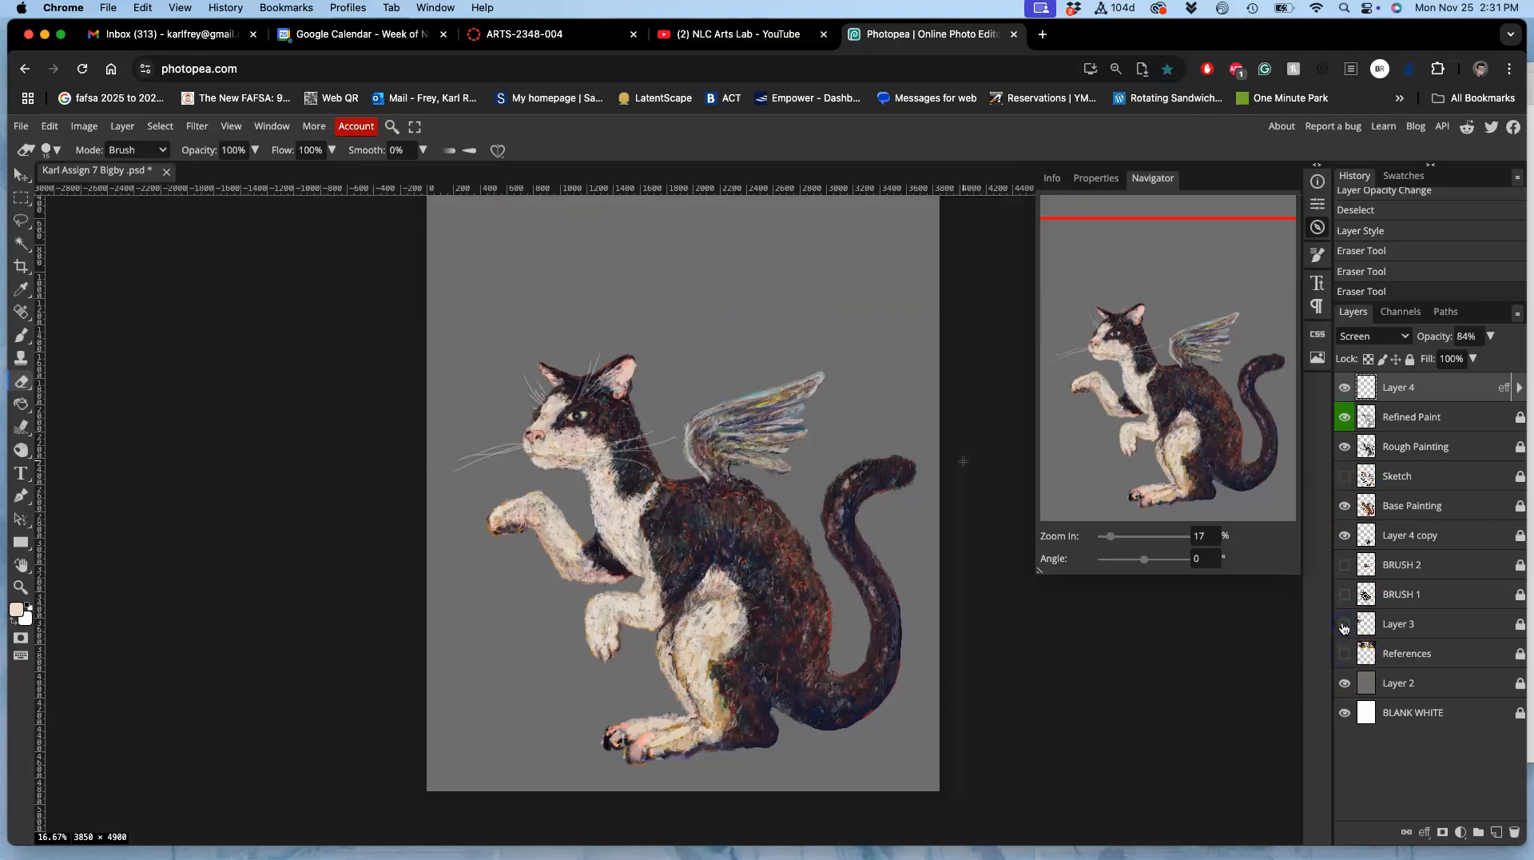
scroll(1138, 645, right, 5)
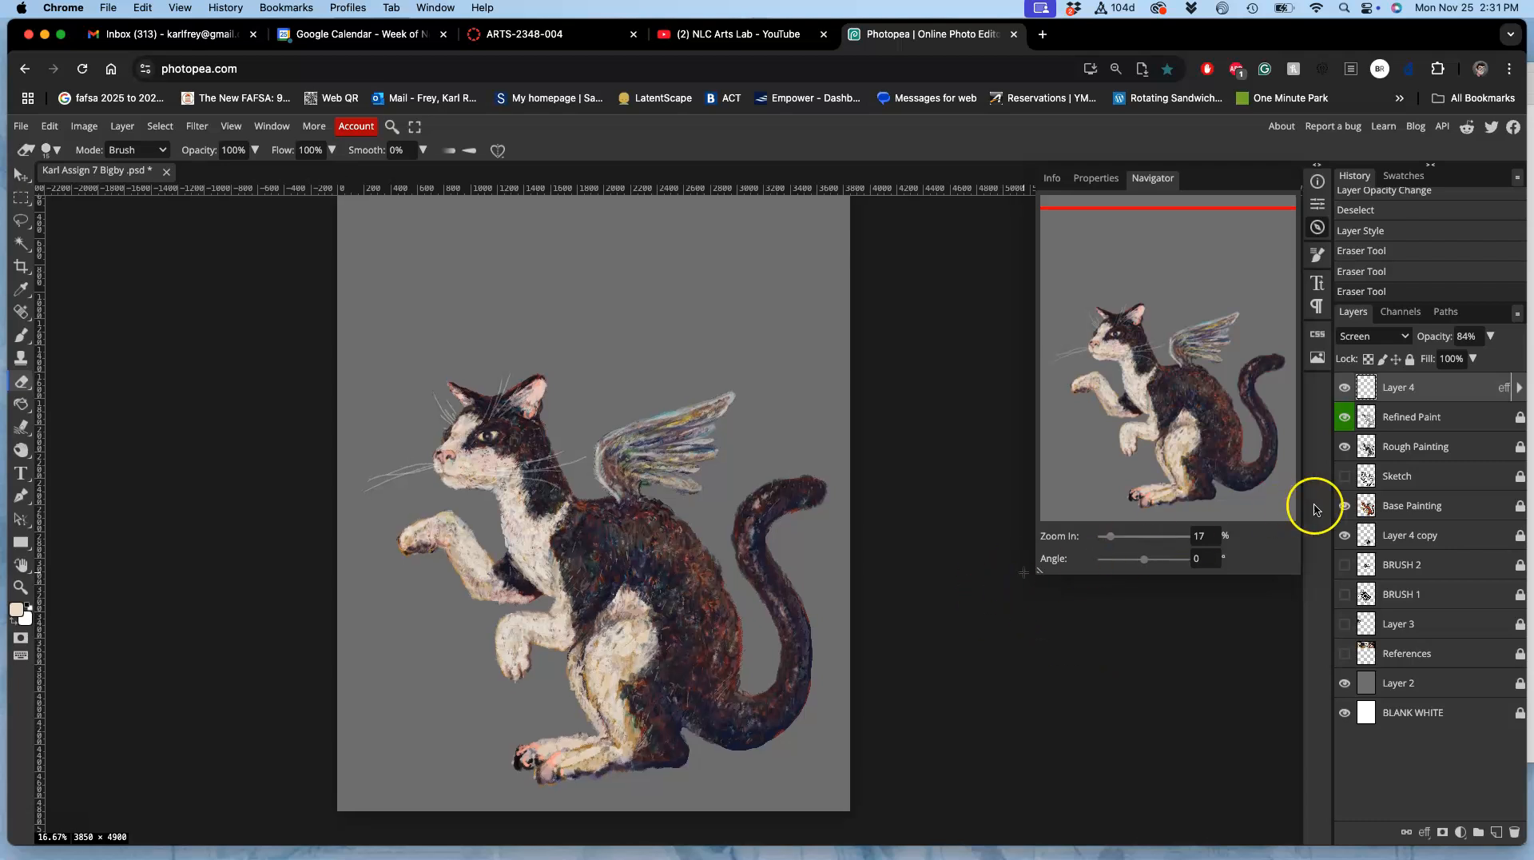
Step: Compare the painting stages by toggling the Rough Painting, Refined Paint and Base Painting layers, leaving all three shown
click(1346, 444)
click(1344, 419)
click(1345, 446)
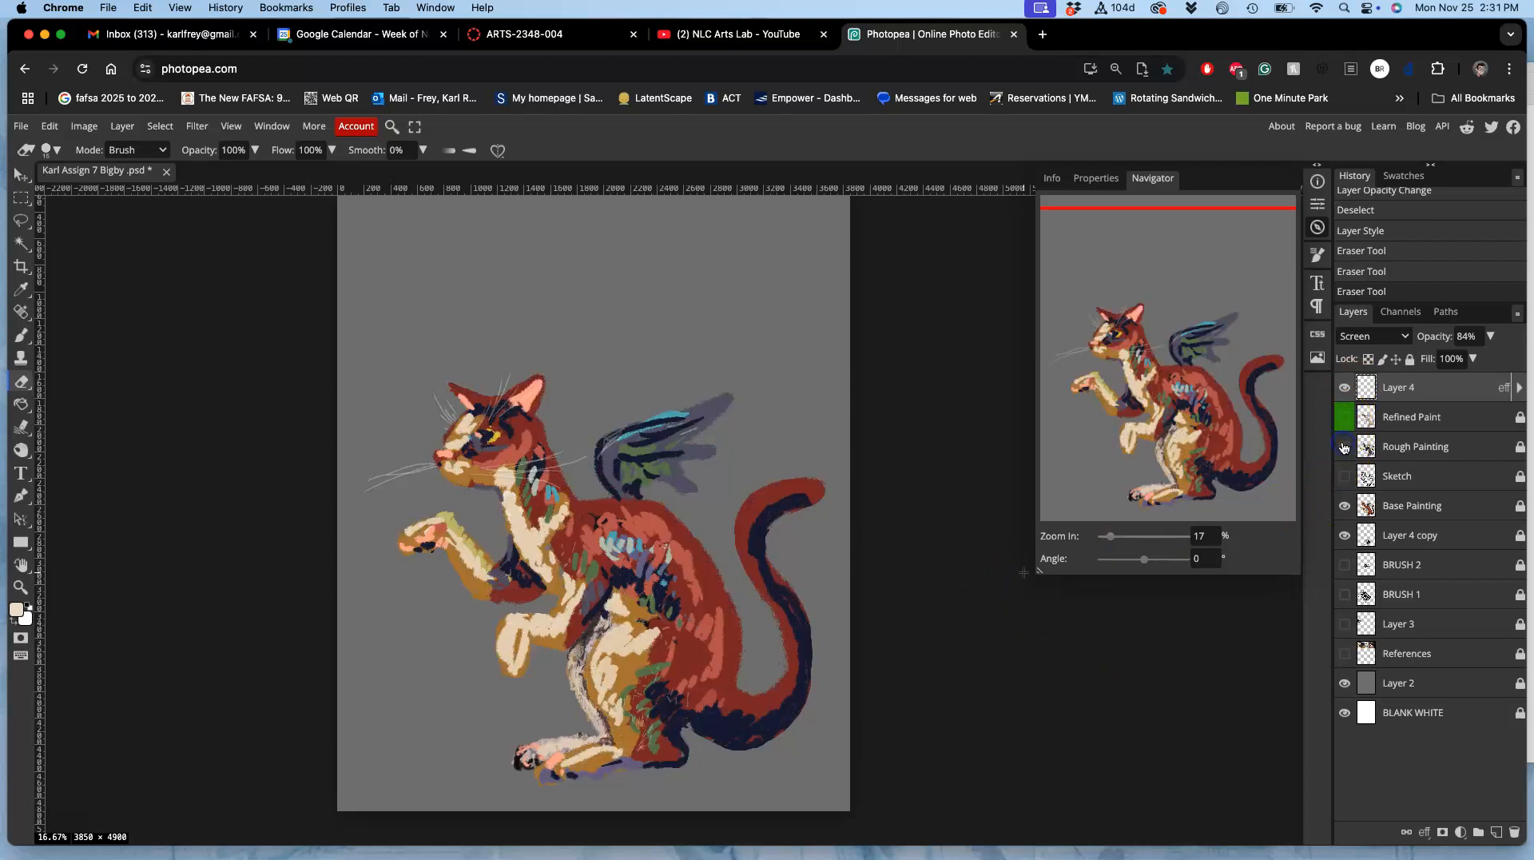
click(1341, 507)
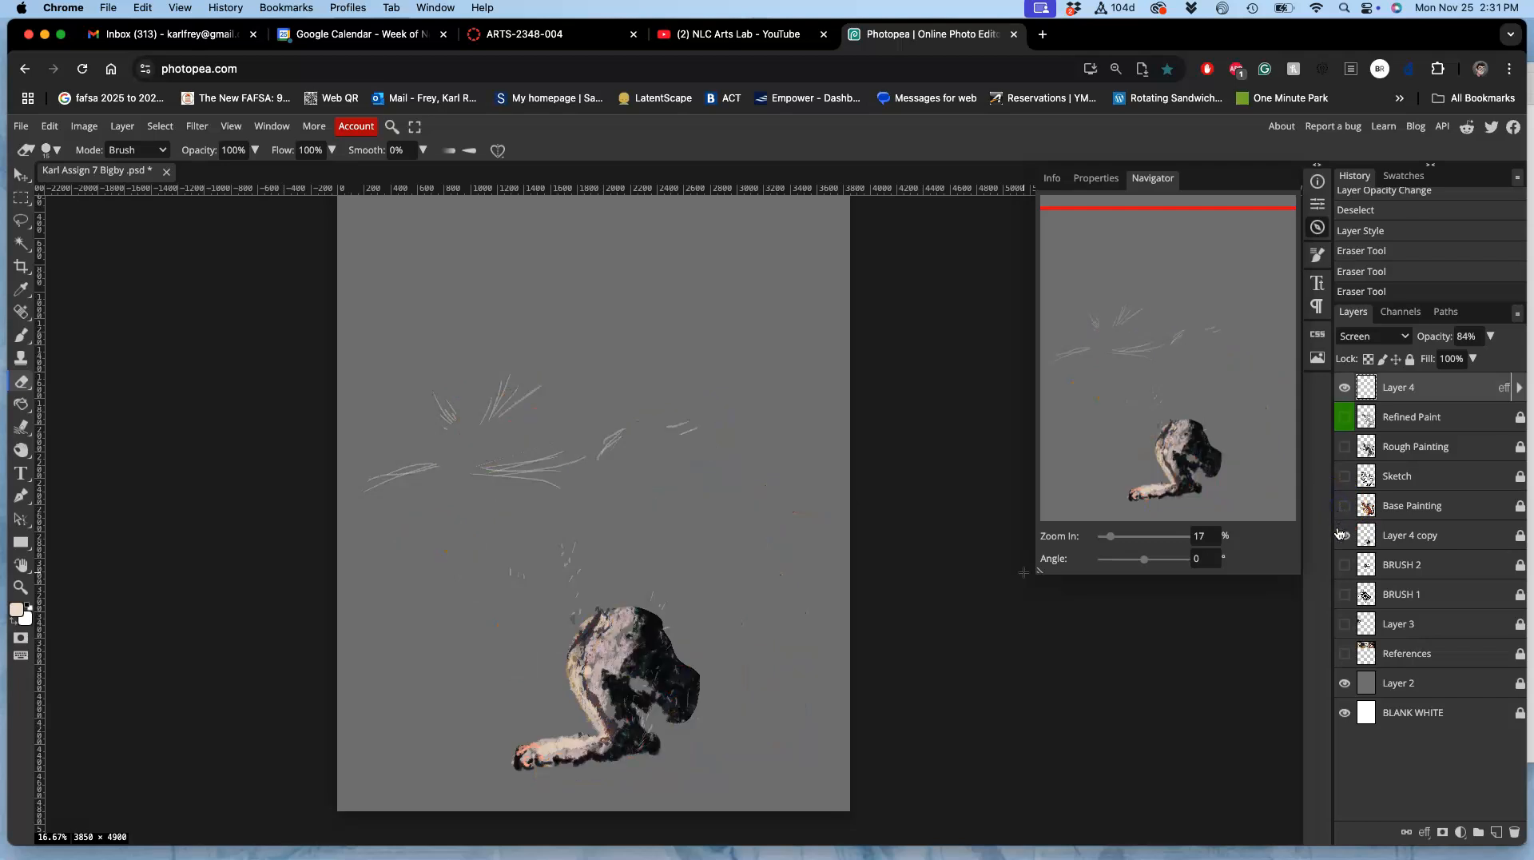
click(1342, 507)
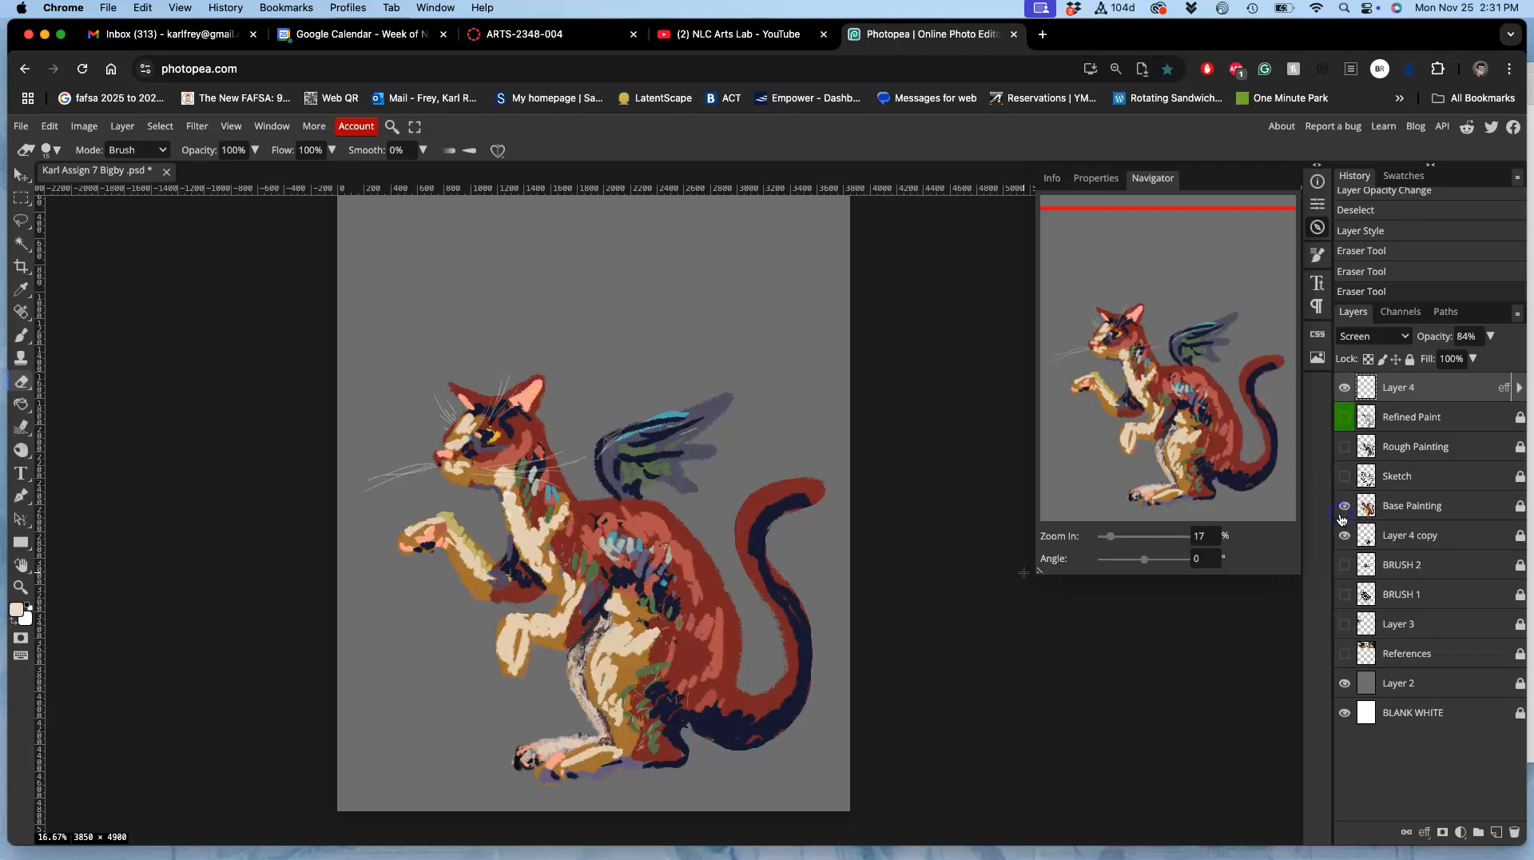
click(1345, 447)
click(1345, 416)
click(1345, 416)
click(1346, 417)
click(1345, 416)
click(1345, 416)
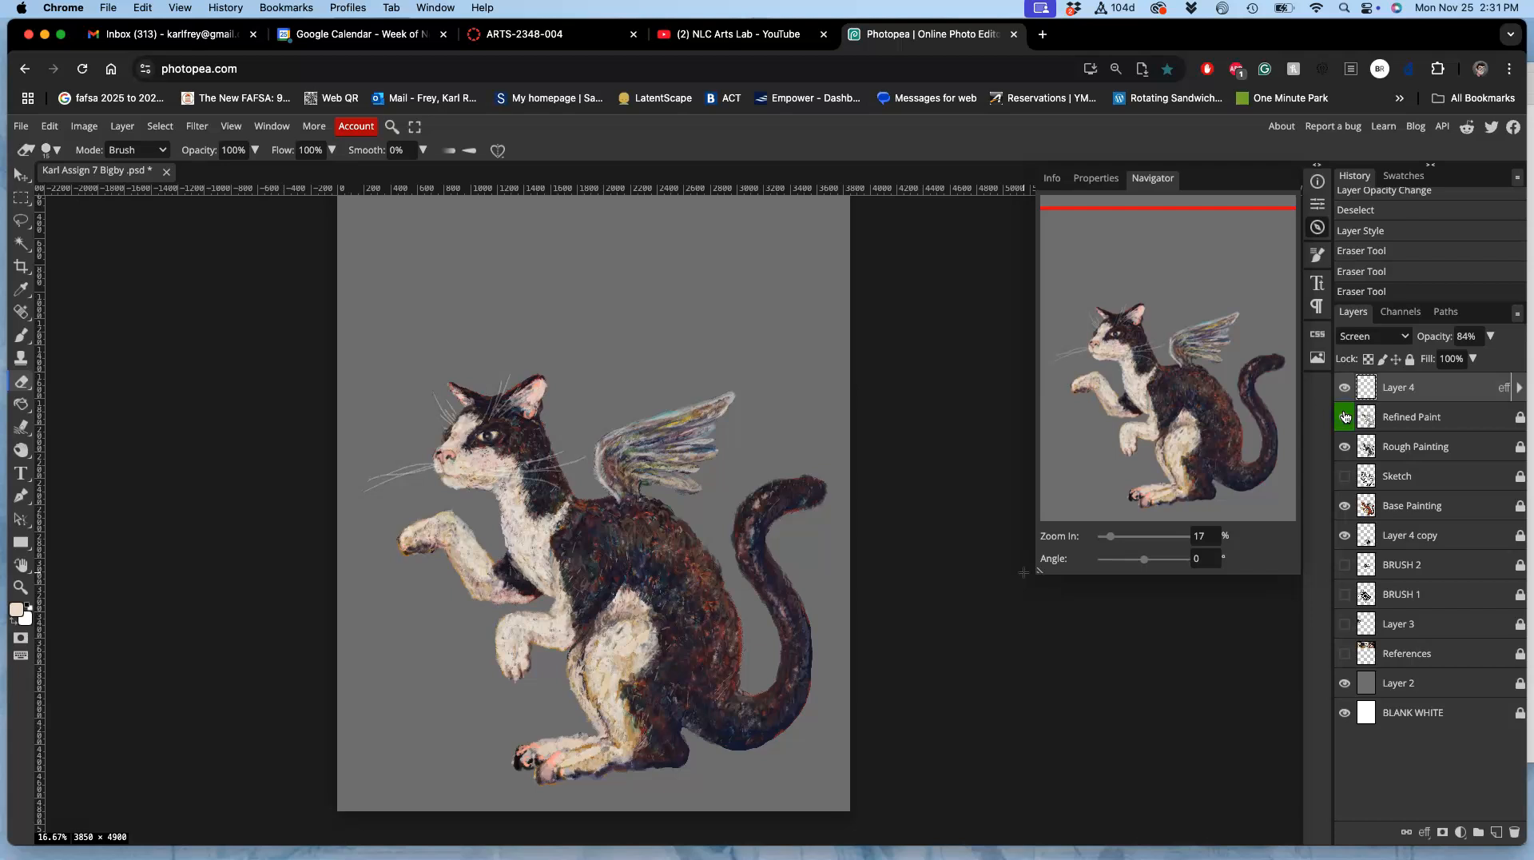
Step: Hide the gray Layer 2 and examine the cat's head and whiskers against the white background
click(1346, 684)
scroll(998, 670, down, 3)
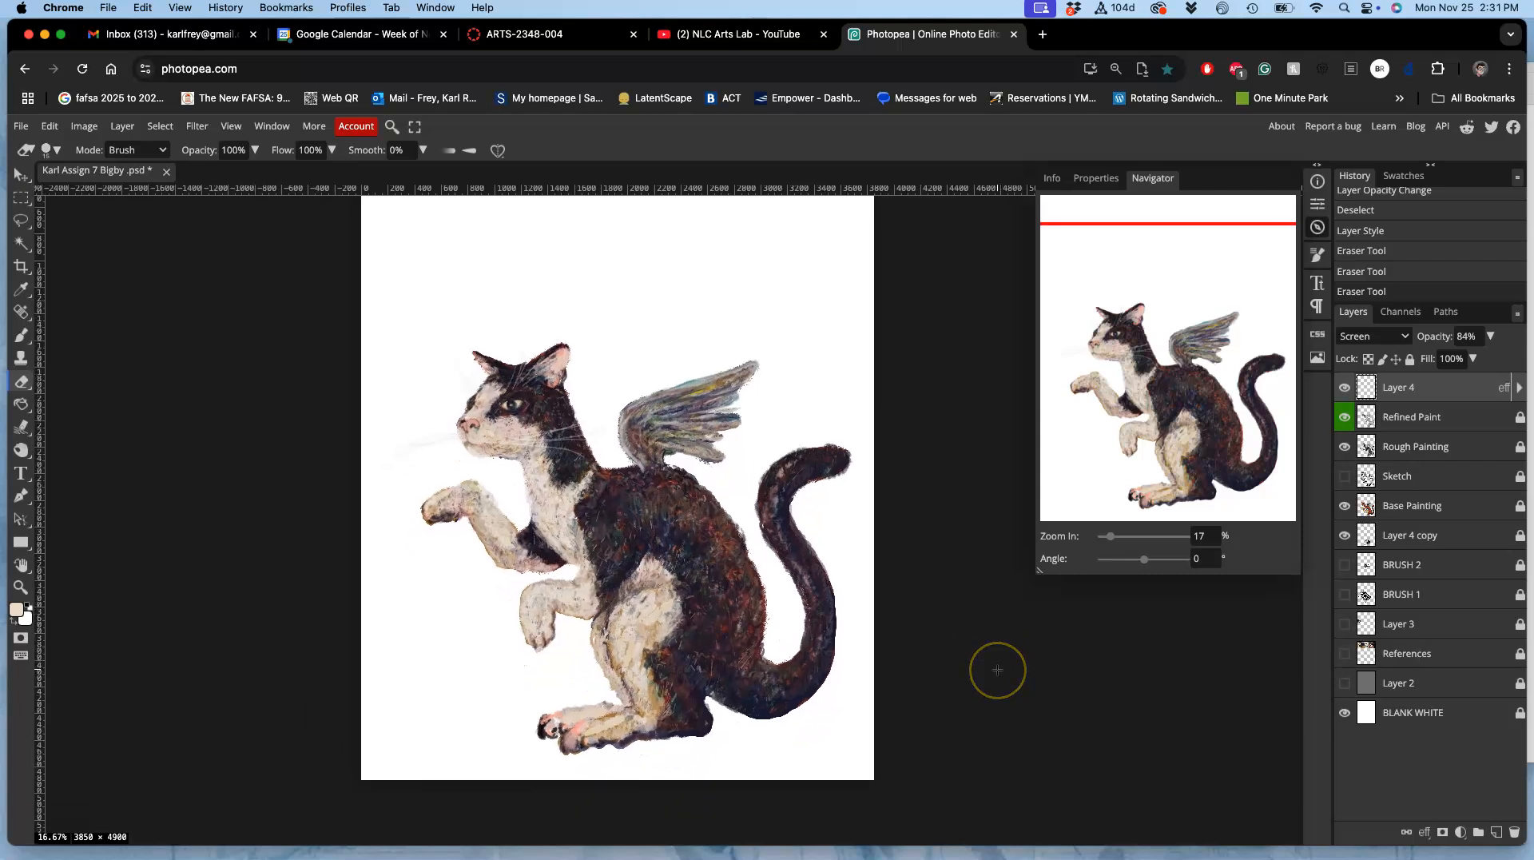
scroll(998, 670, up, 3)
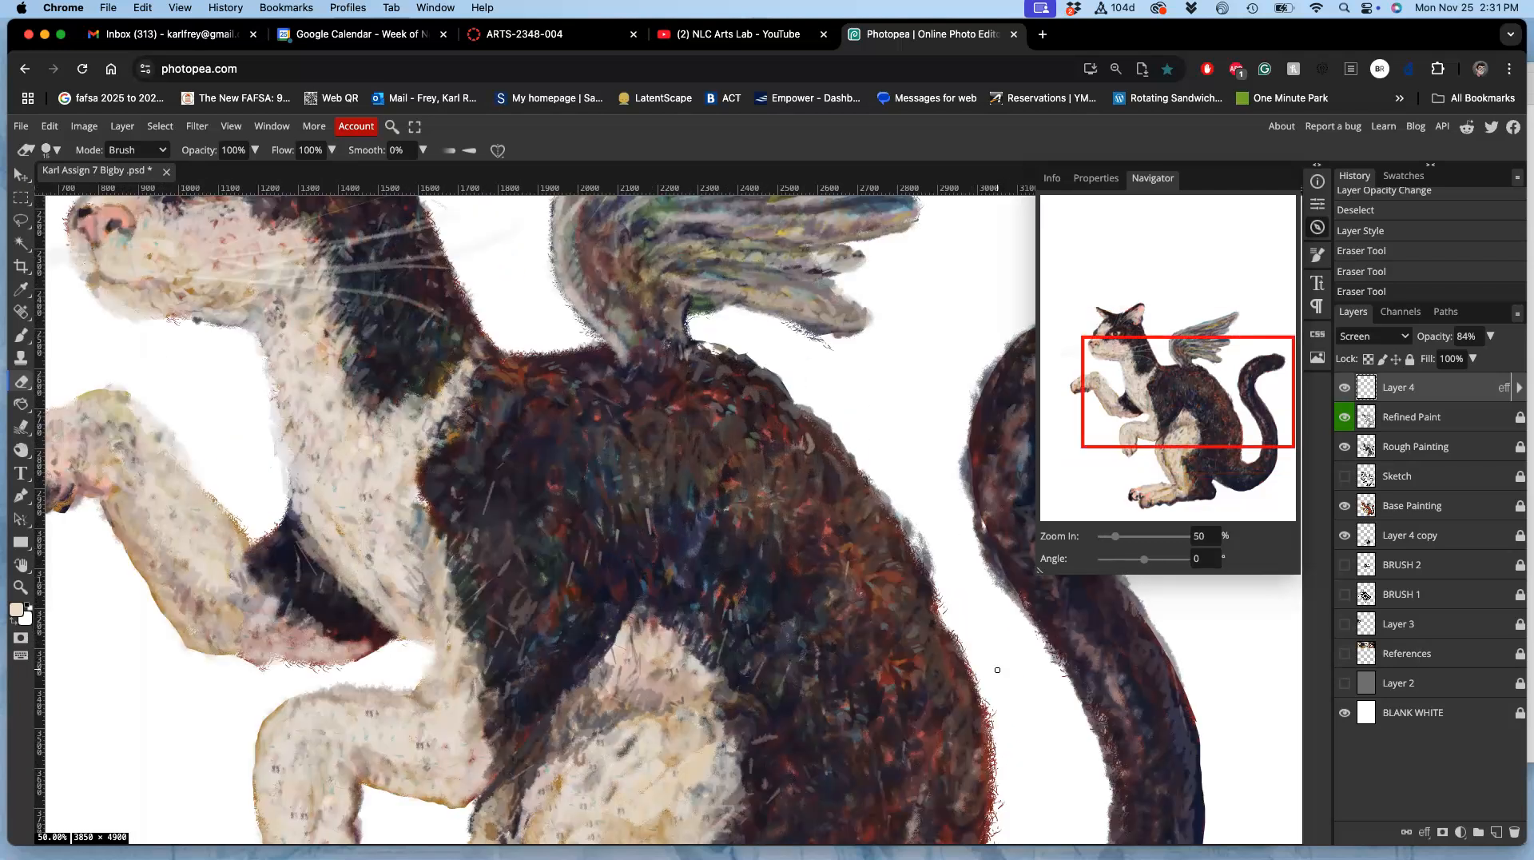
scroll(998, 670, left, 5)
scroll(997, 670, up, 3)
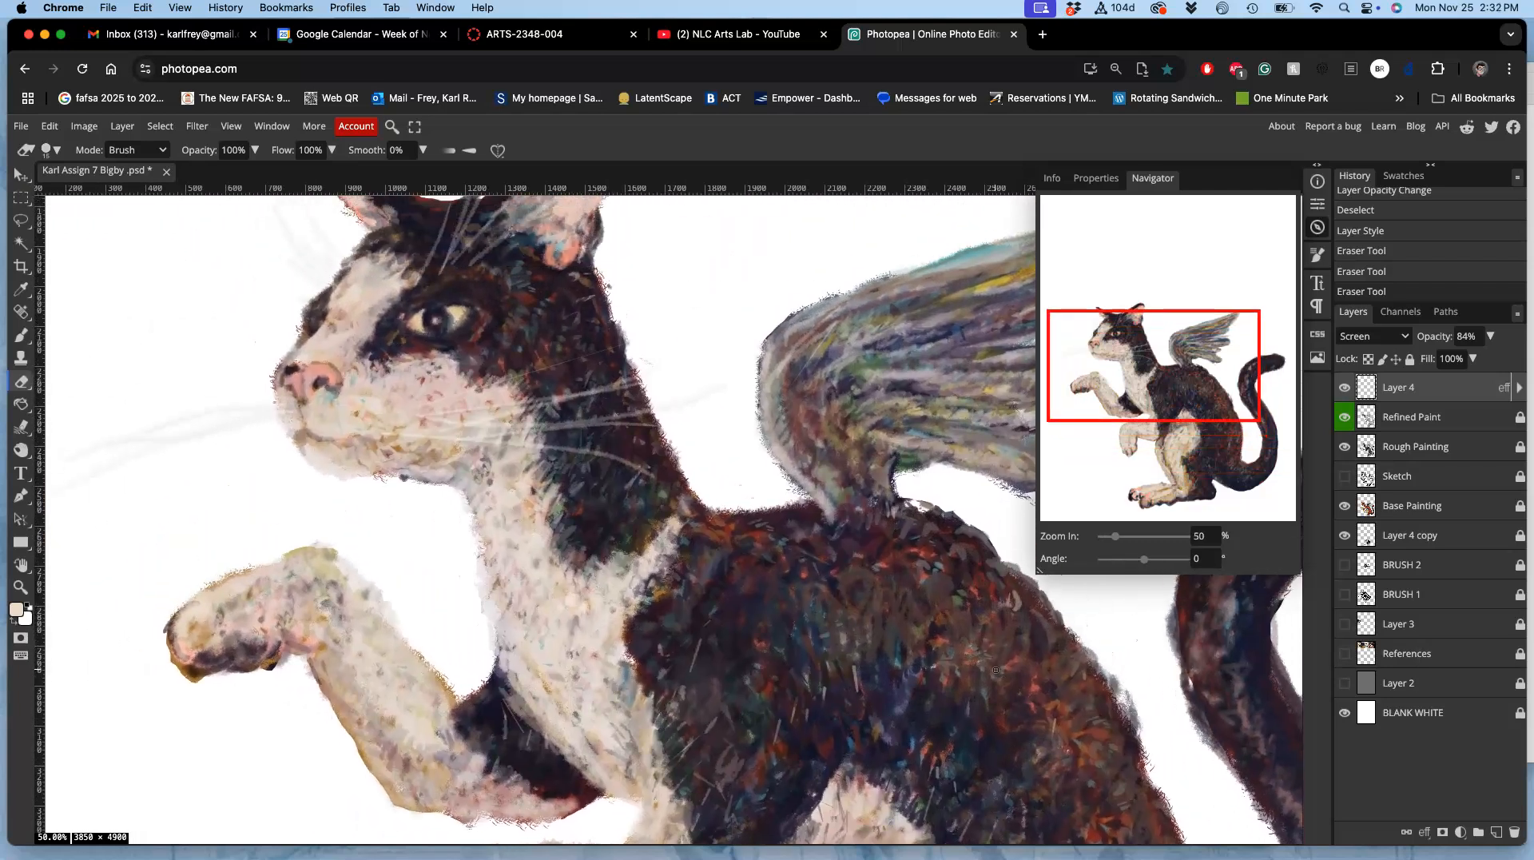
scroll(997, 669, left, 3)
scroll(998, 670, up, 3)
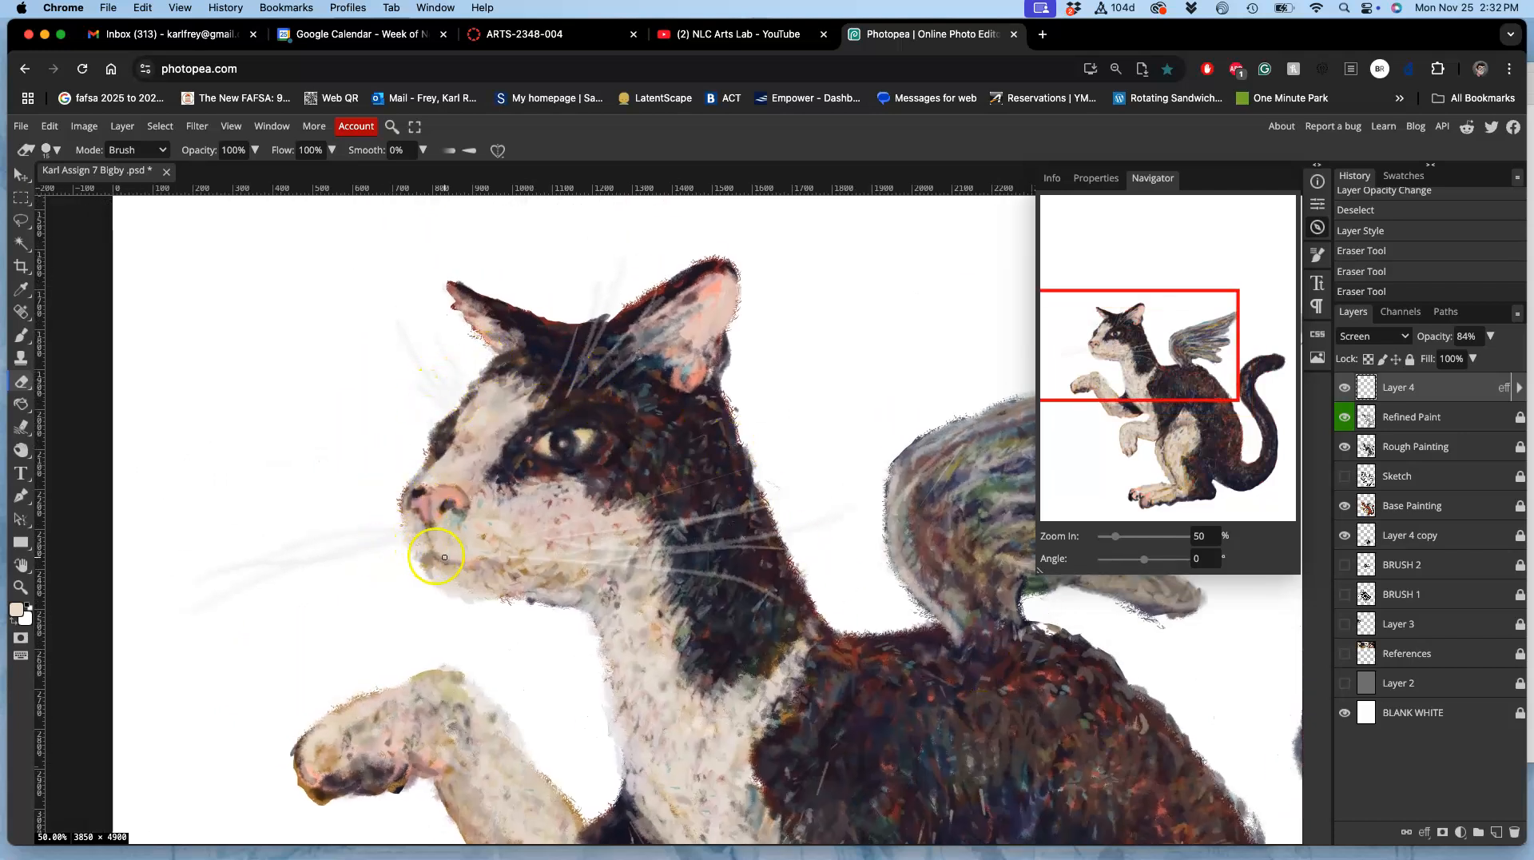
Step: Hide the BLANK WHITE layer so the whole cat stands on transparency
click(1346, 712)
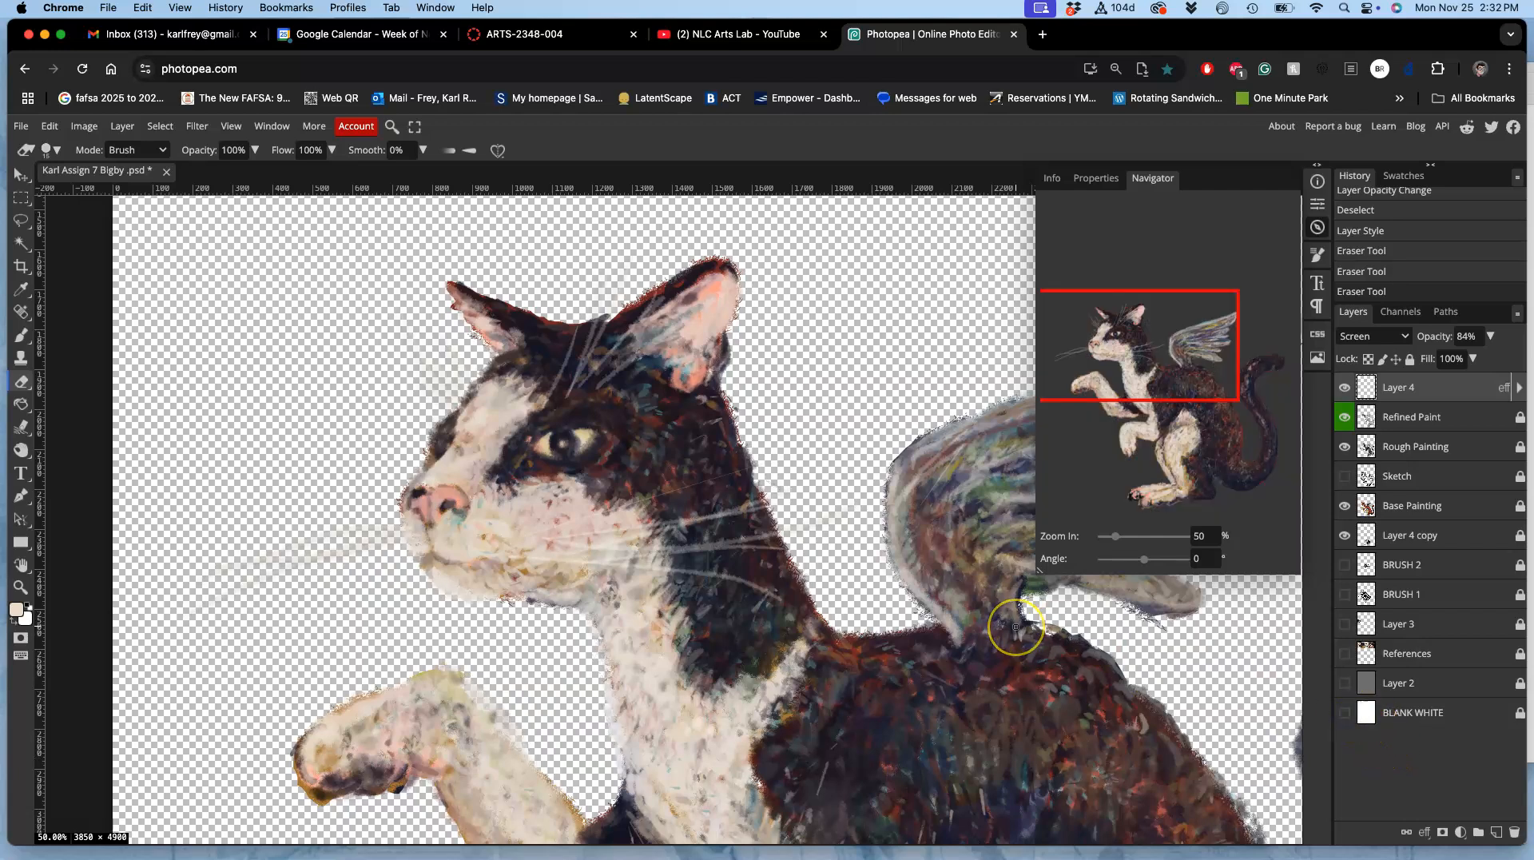
scroll(659, 423, down, 3)
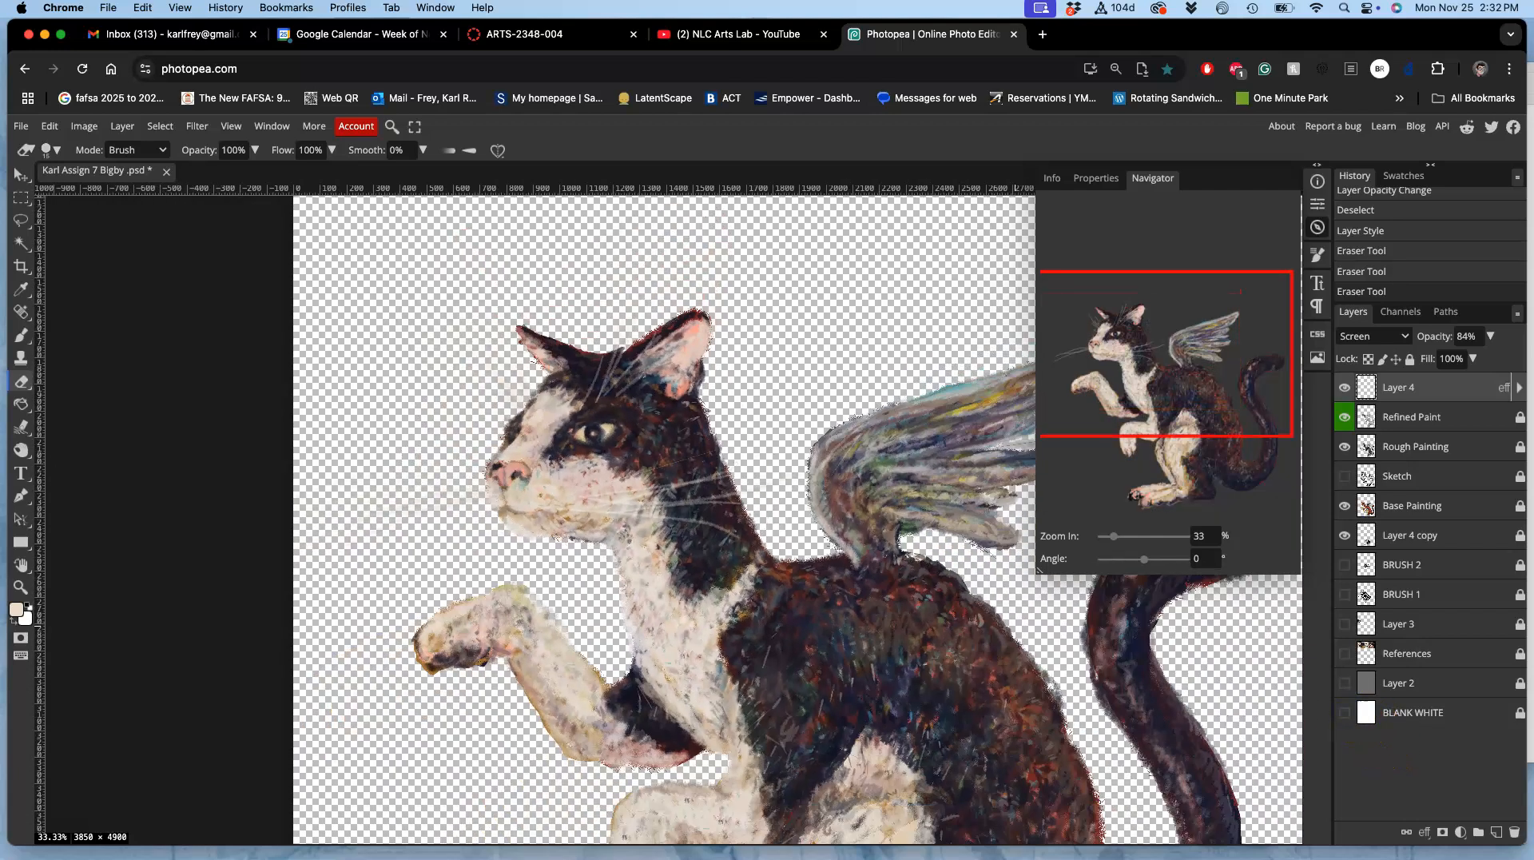
scroll(1038, 628, down, 3)
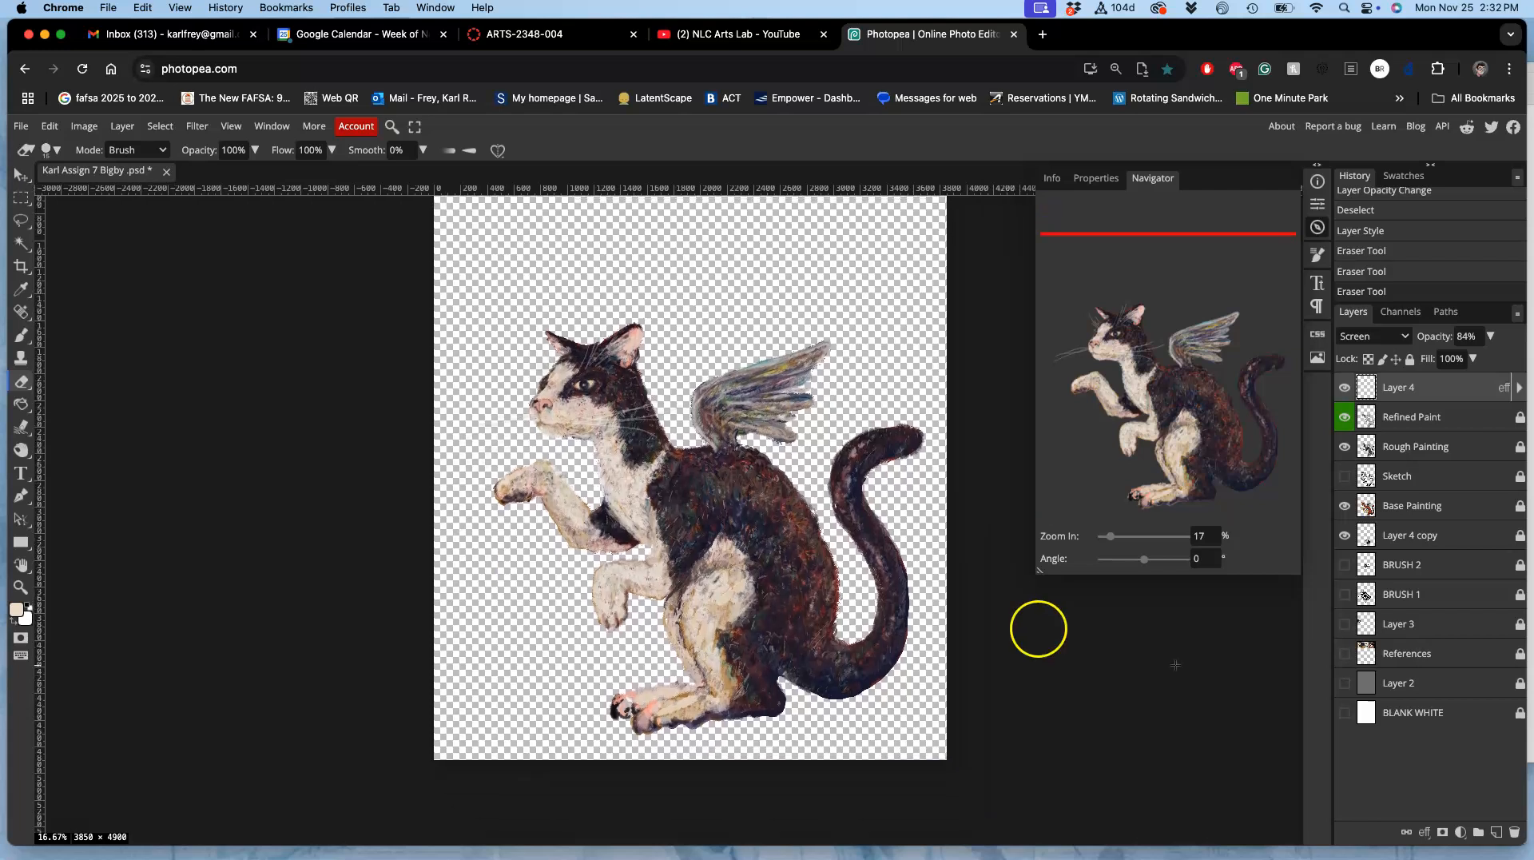
click(1346, 712)
click(1345, 713)
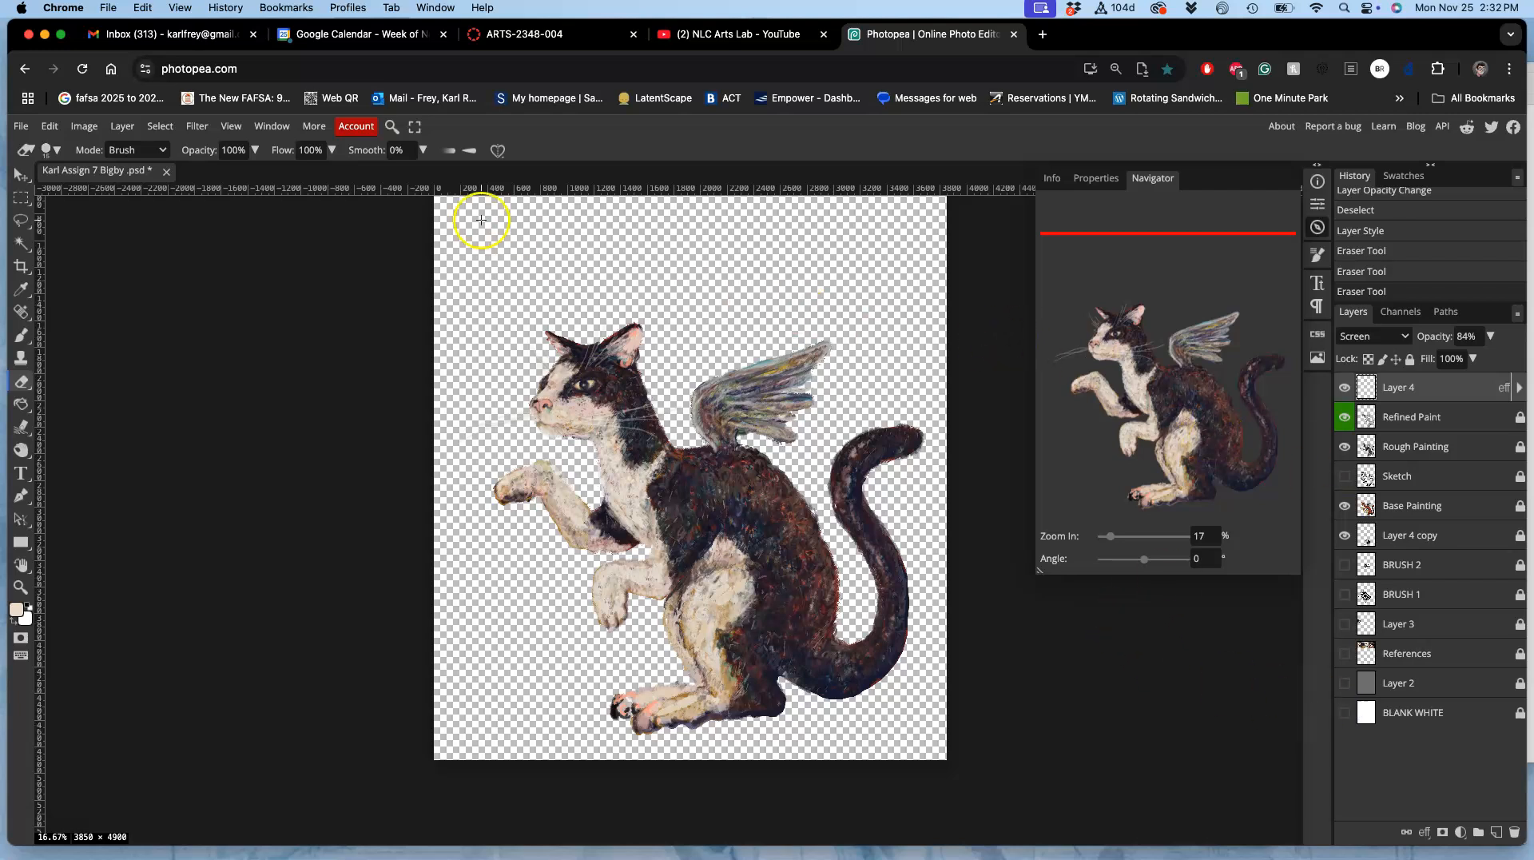
Step: Export the transparent cat as a 3850 by 4900 px PNG at 100% quality and show the BLANK WHITE layer again
click(23, 127)
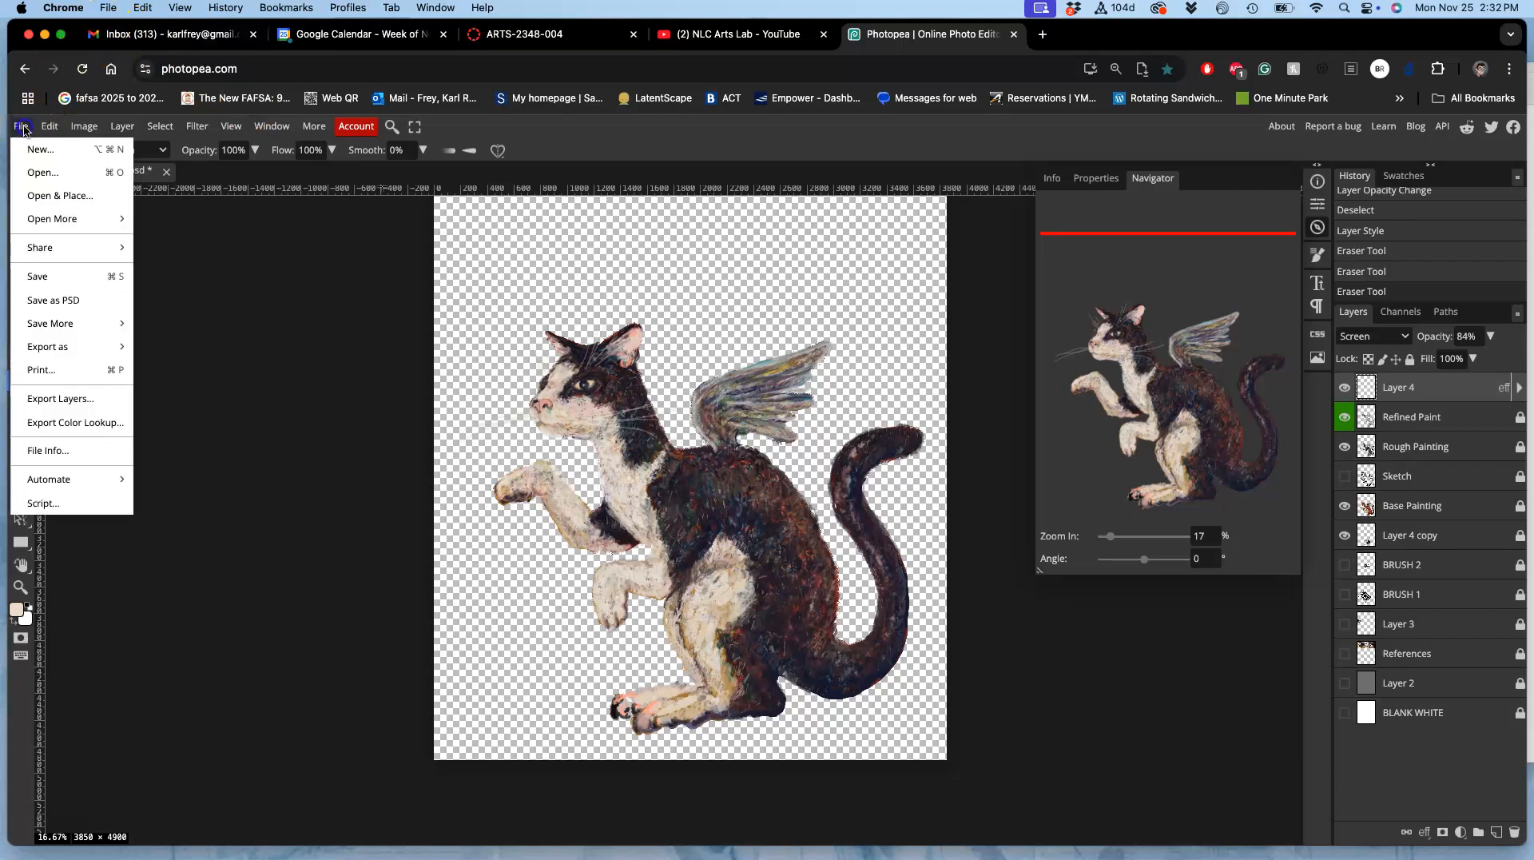
click(46, 354)
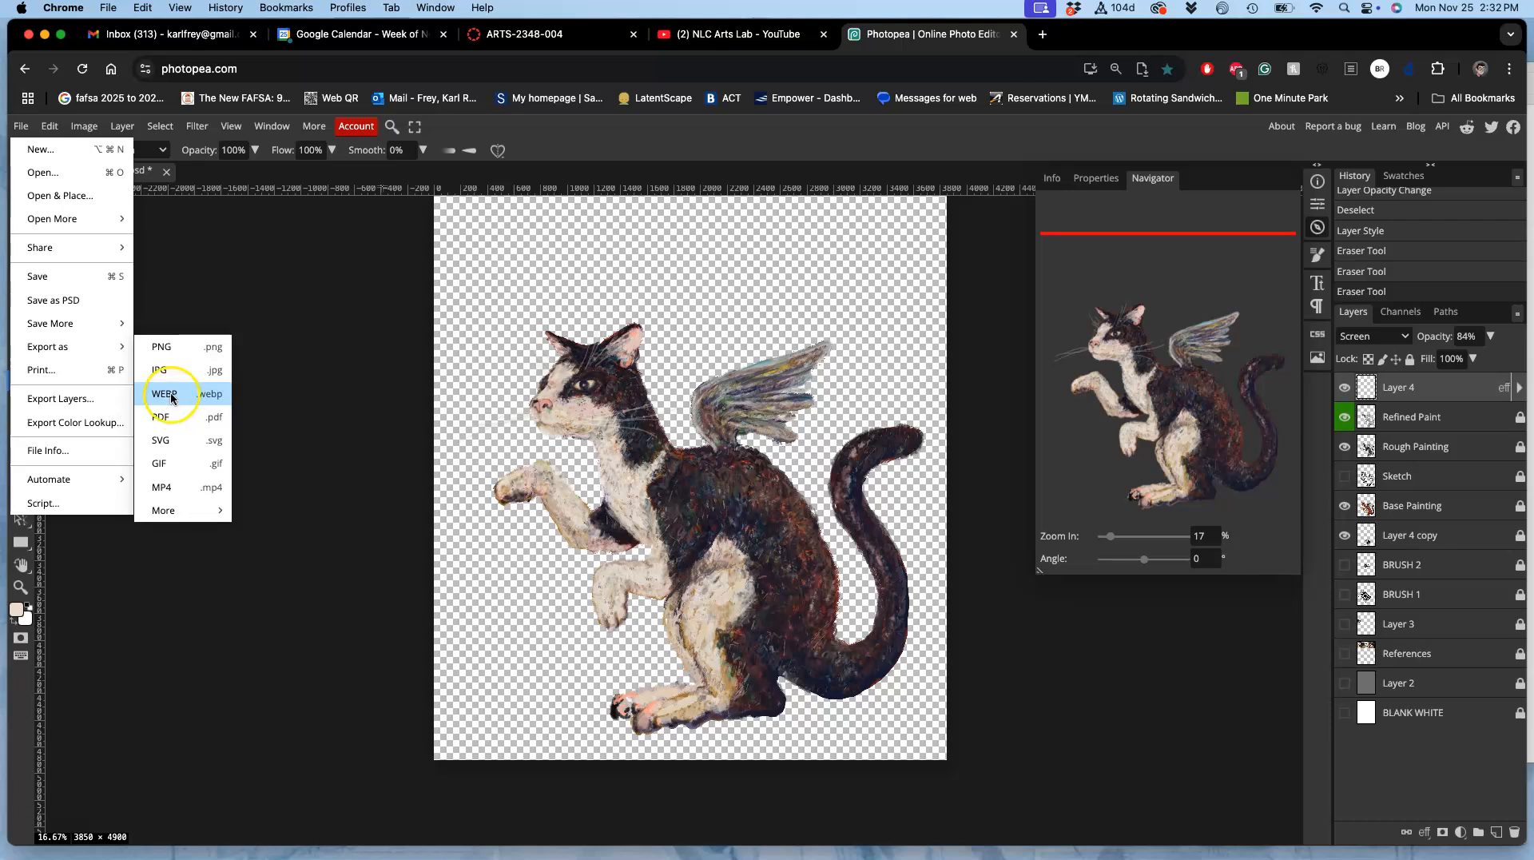
click(167, 350)
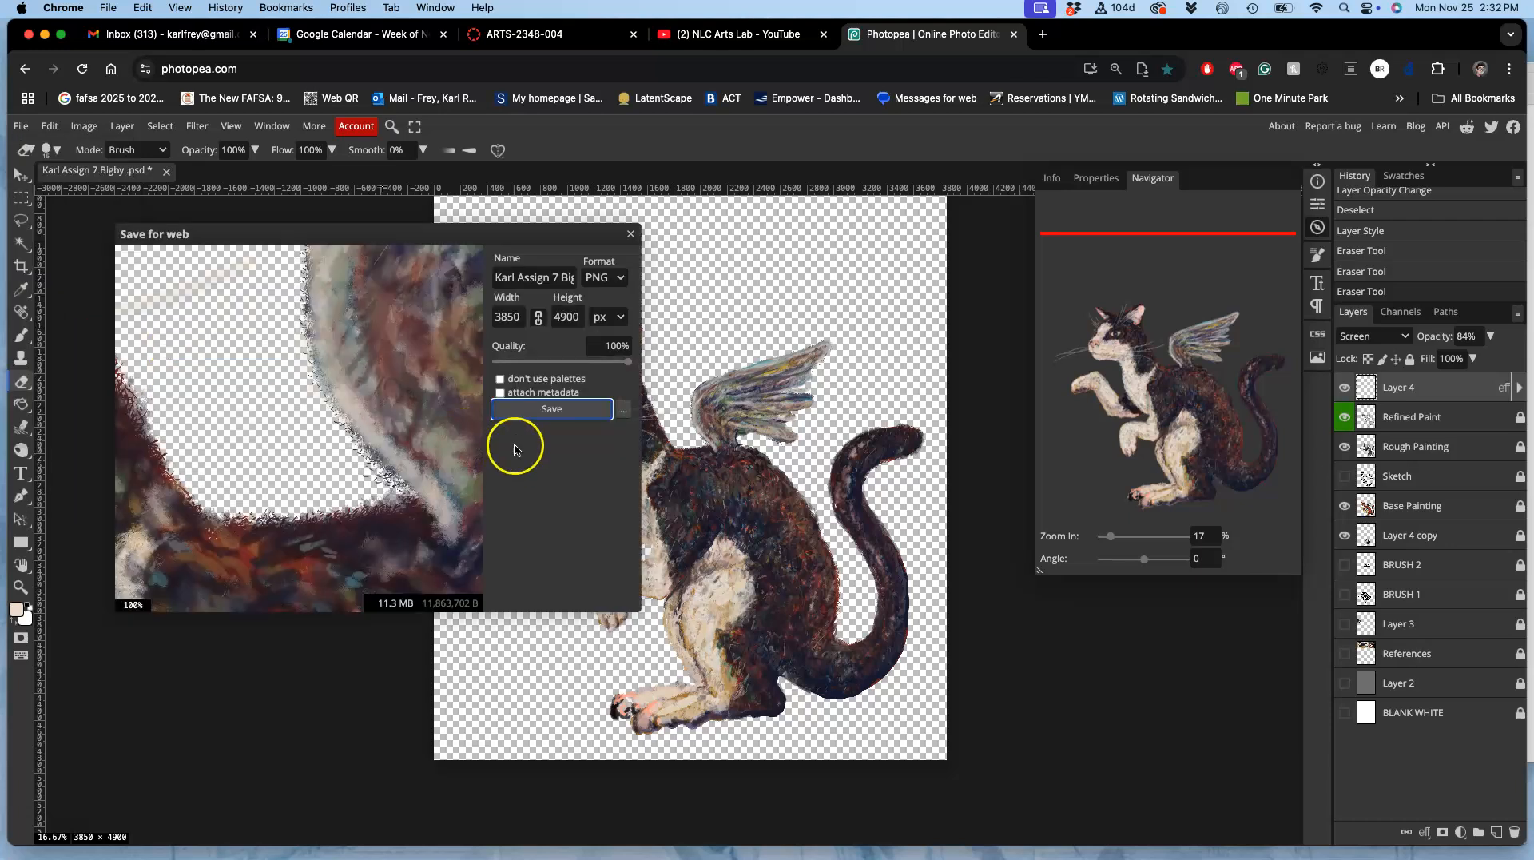
click(538, 411)
click(774, 260)
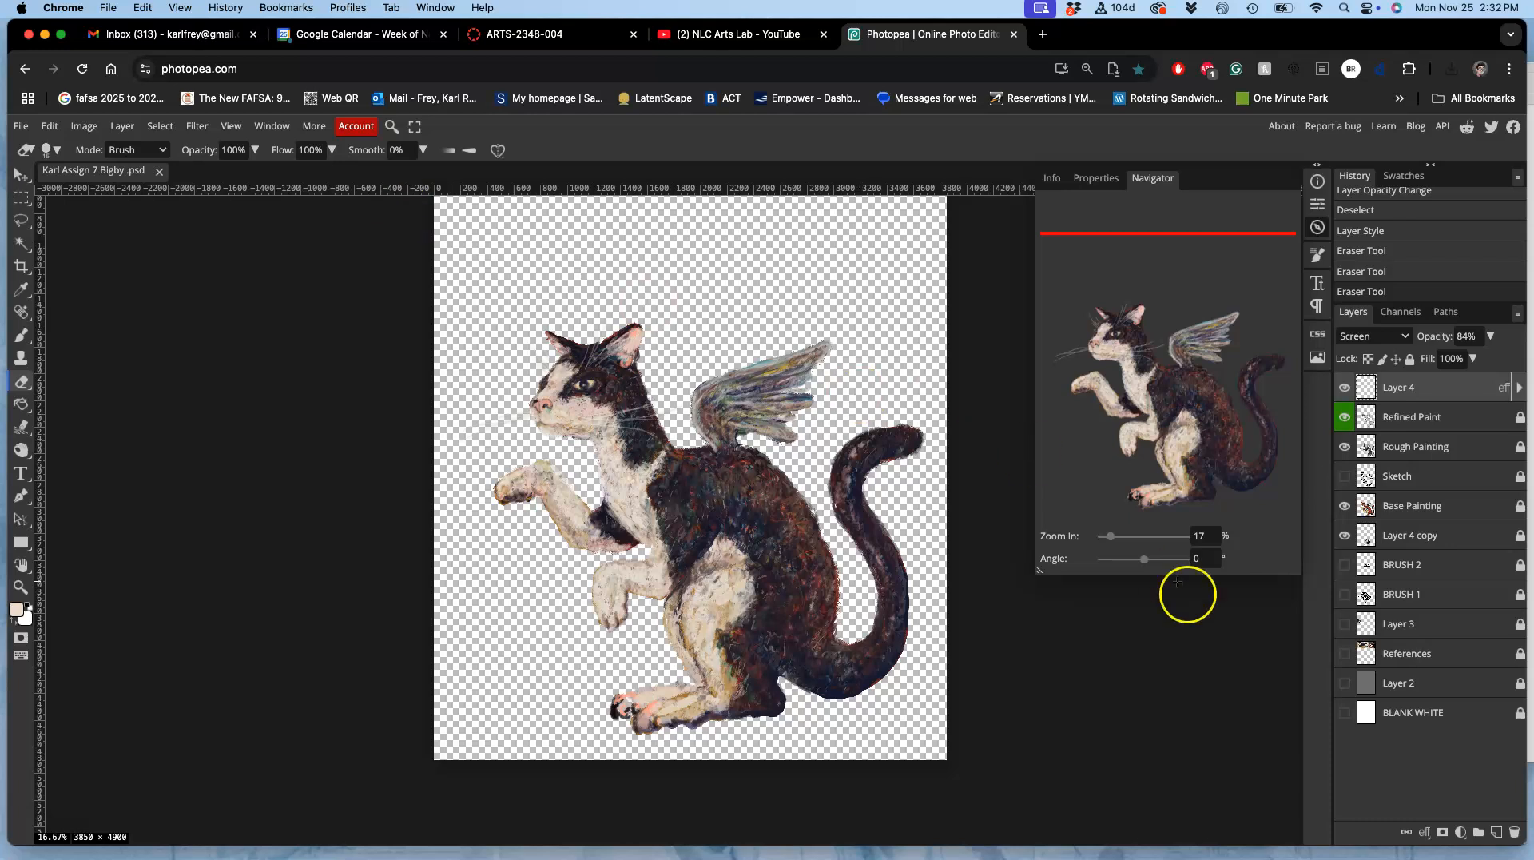
click(1345, 711)
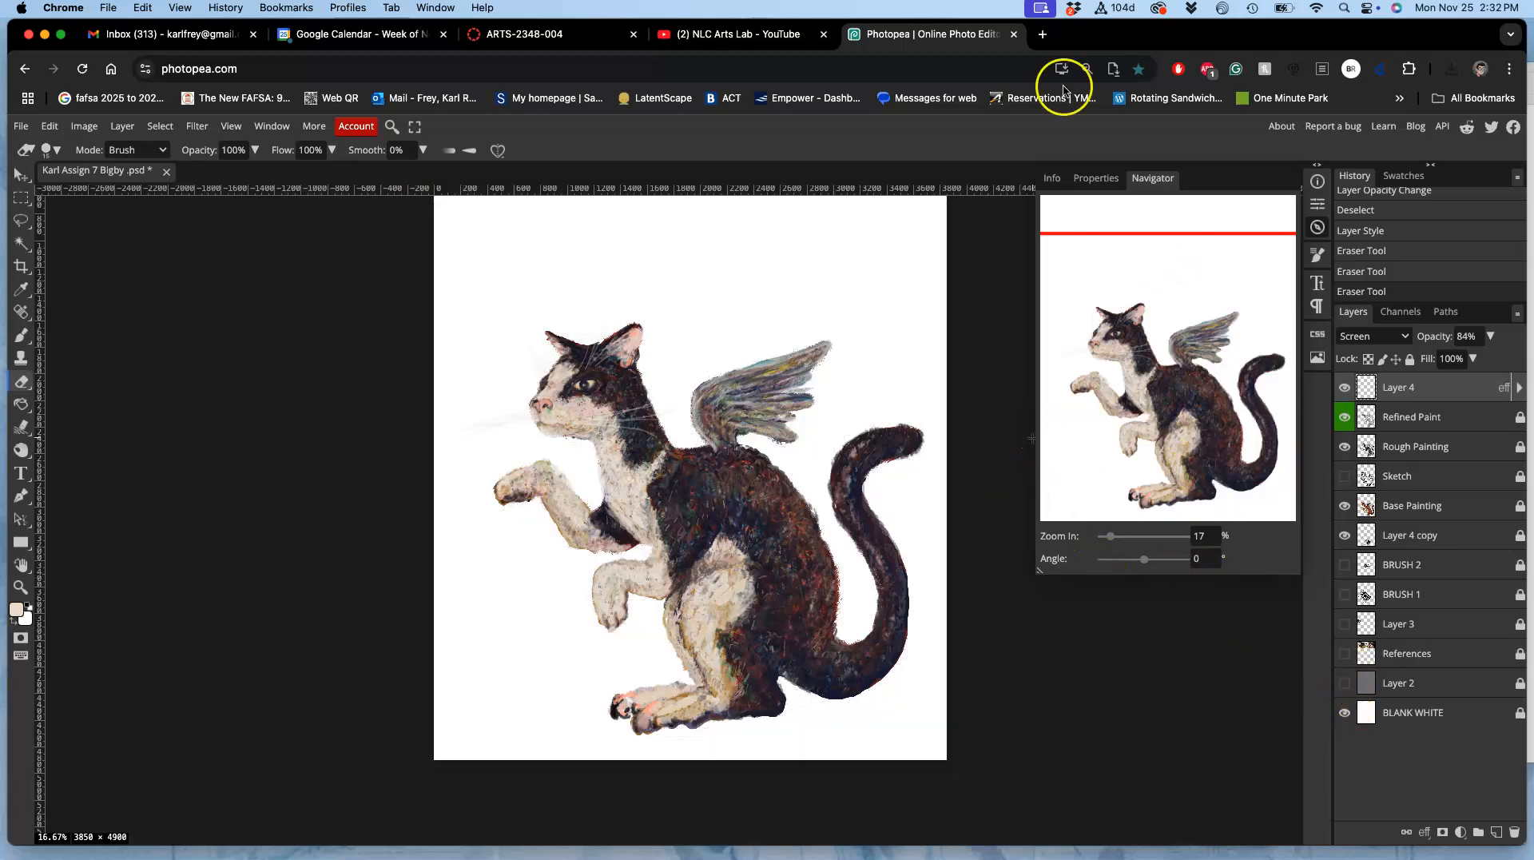
Step: Open Pixabay in a new browser tab and search for "medieval manuscript background"
click(1043, 36)
text(pixabay.com)
key(Return)
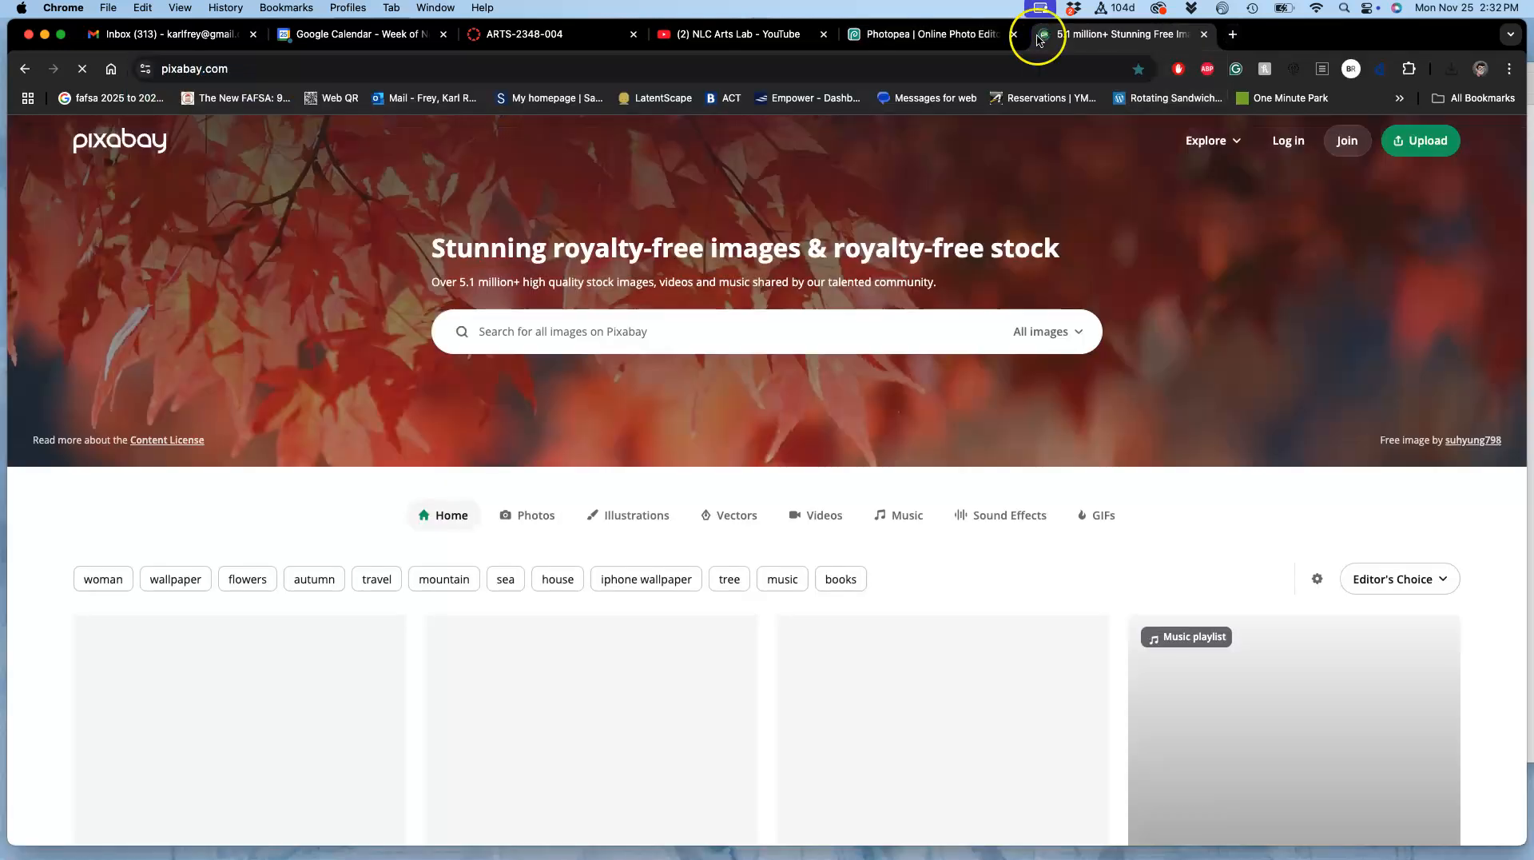
click(536, 340)
text(medieval manuscript background)
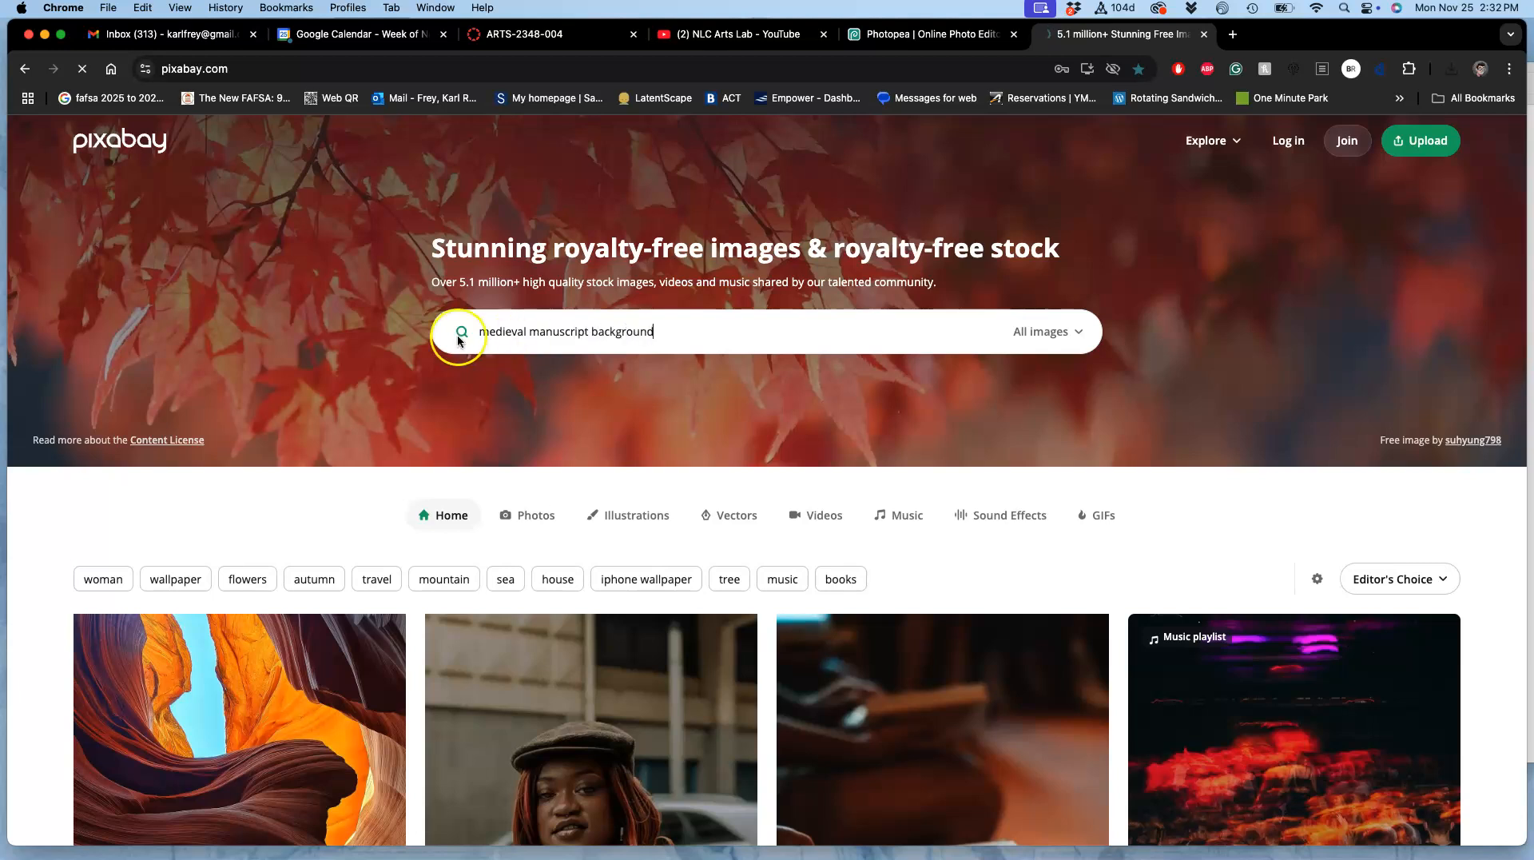
Step: Browse the search results for a plain aged paper and open the vintage paper texture image in its own tab
scroll(625, 441, down, 8)
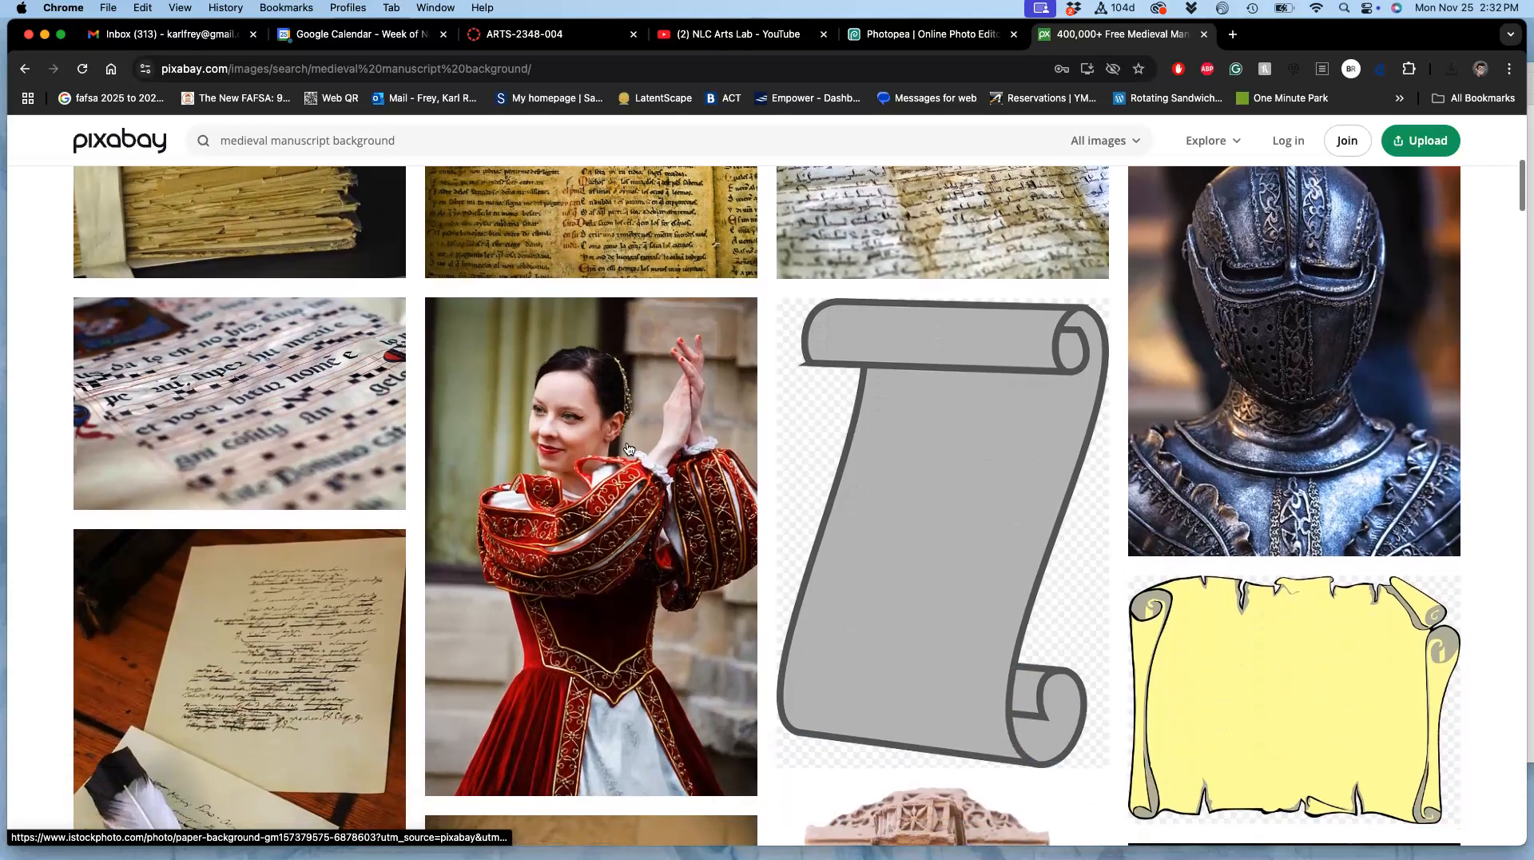
scroll(628, 449, down, 12)
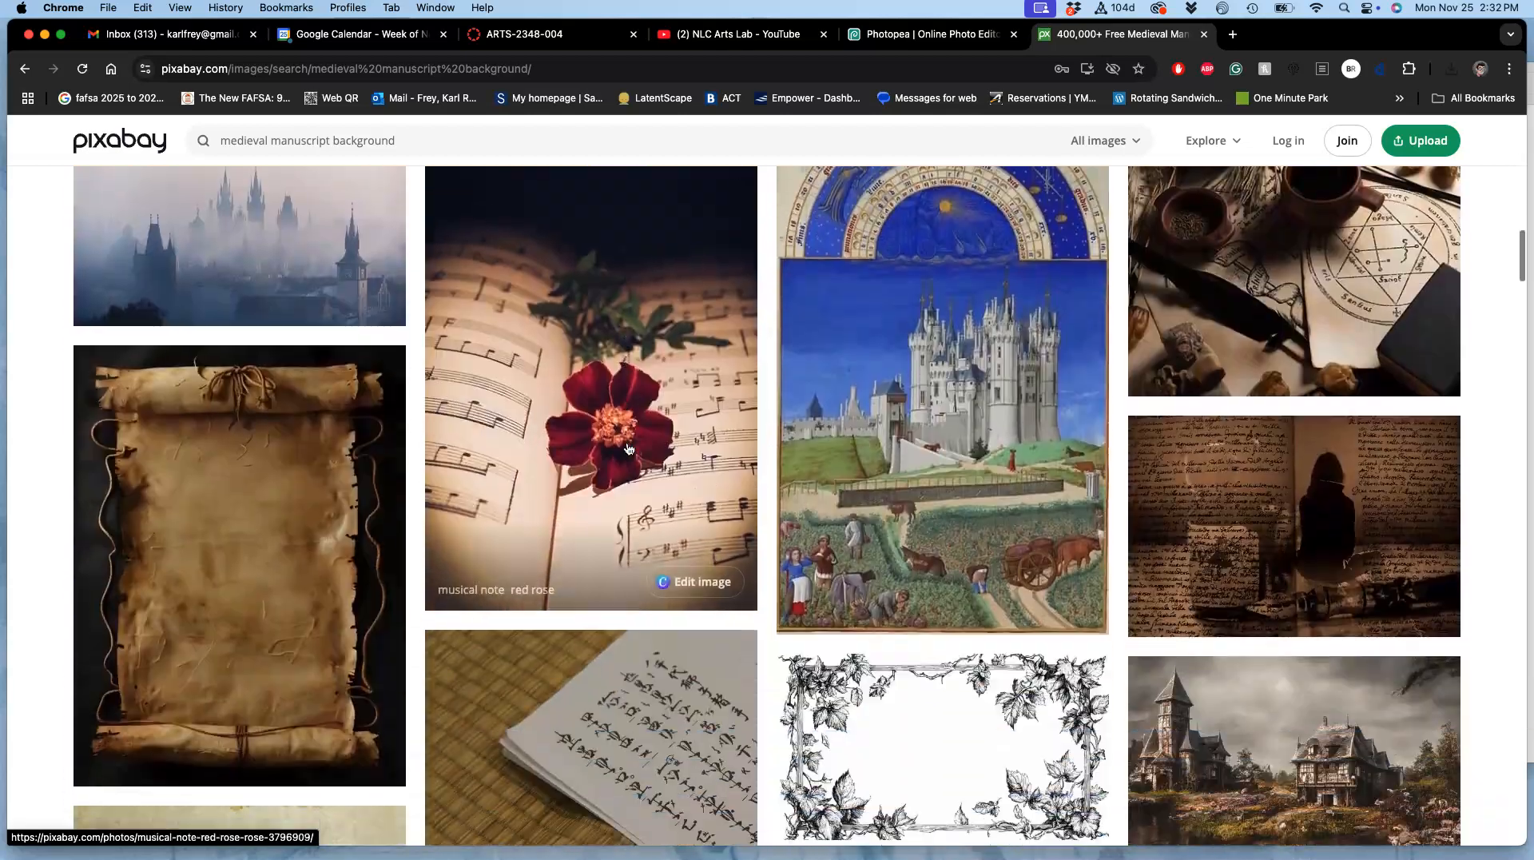
scroll(628, 449, down, 10)
scroll(625, 444, up, 4)
right_click(312, 454)
click(330, 464)
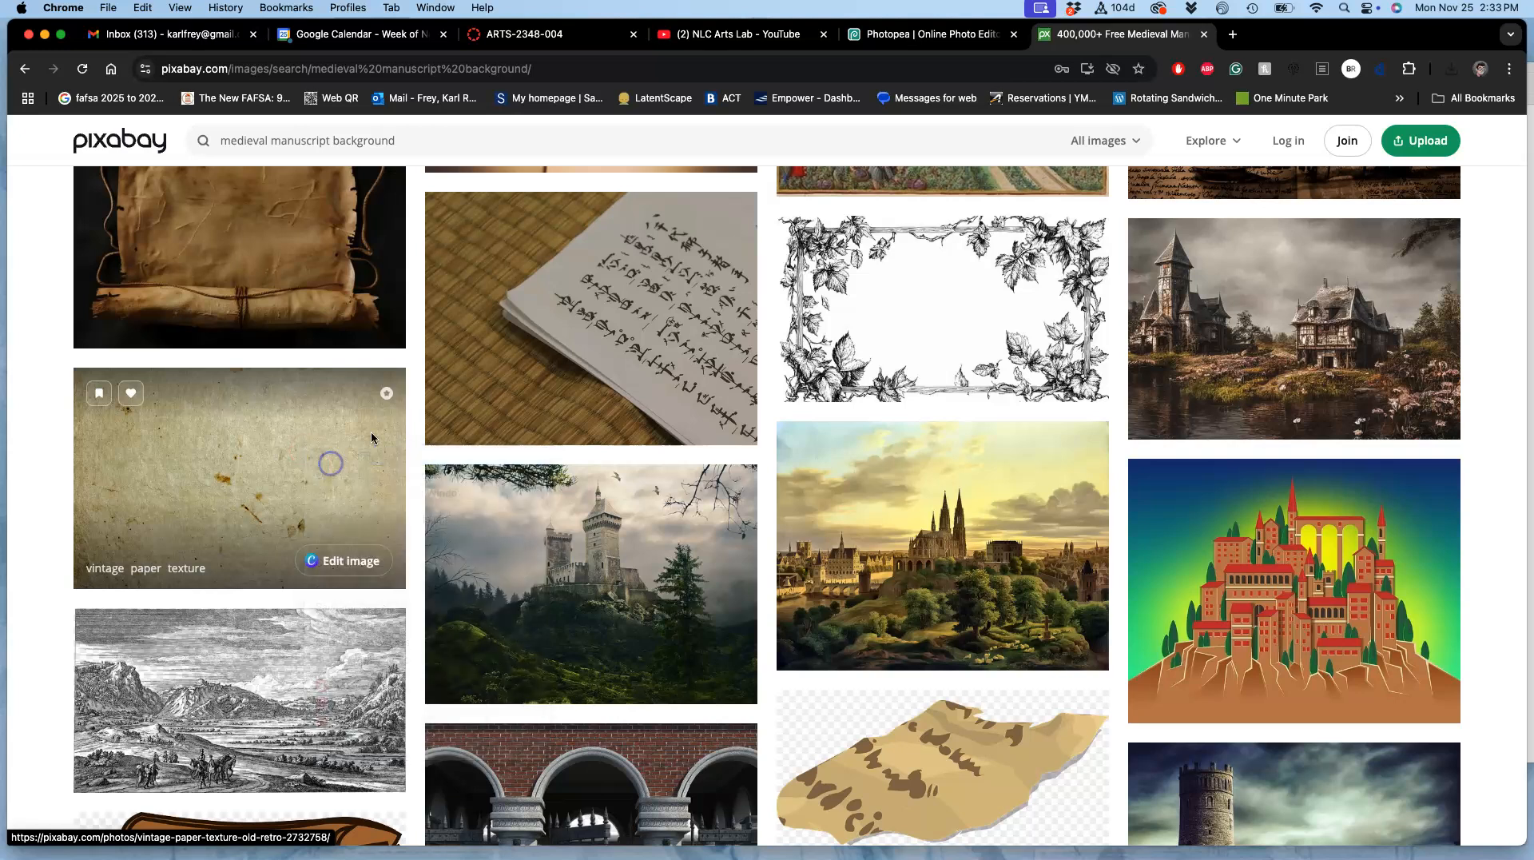
click(1295, 36)
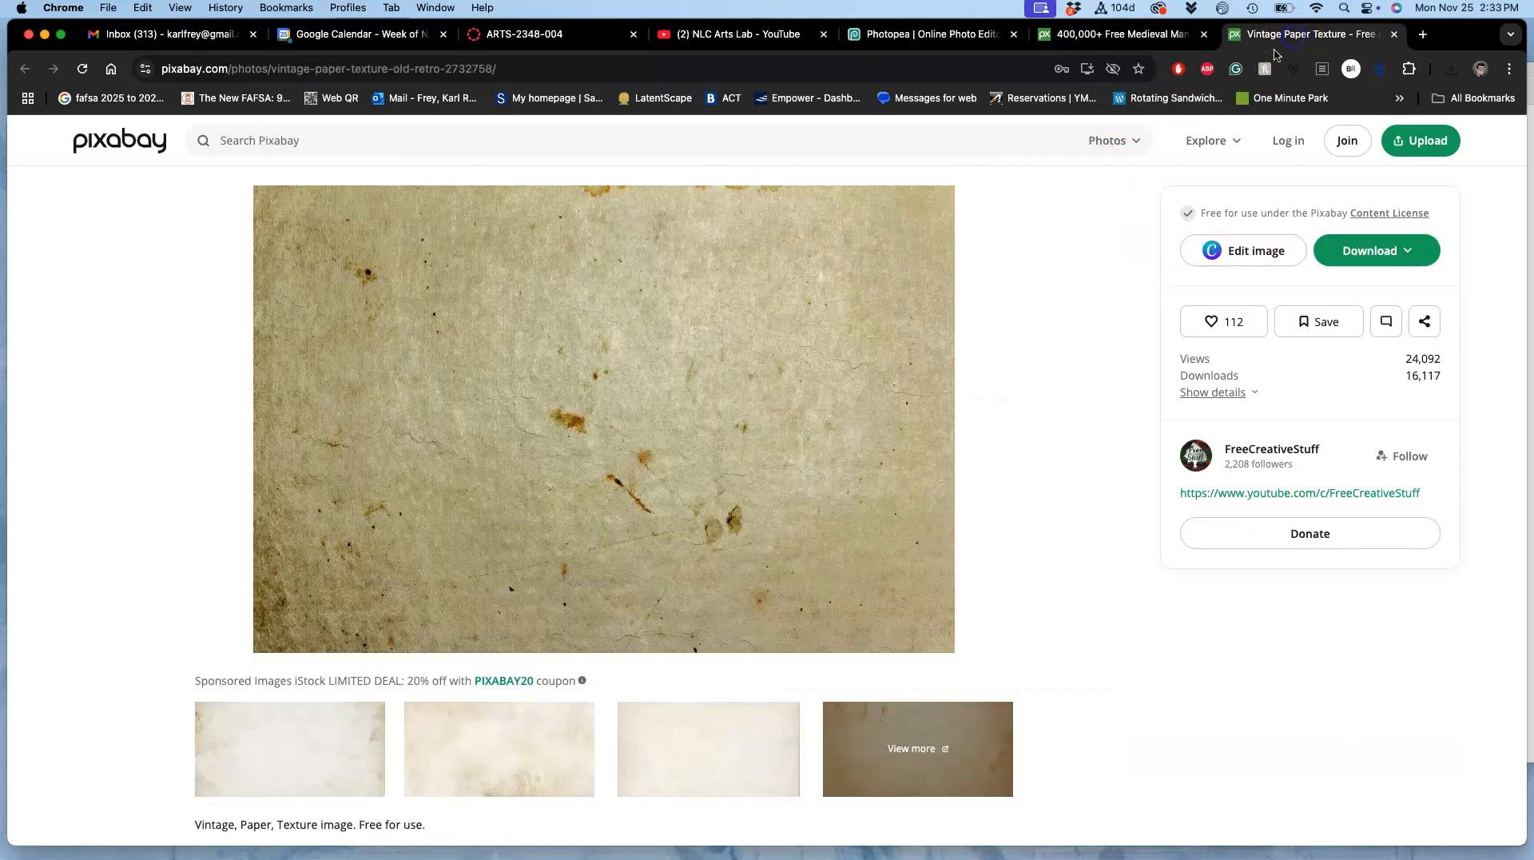
Step: Download the vintage paper texture as the 1920-pixel JPG
click(1349, 249)
click(1215, 348)
click(1211, 368)
click(1246, 452)
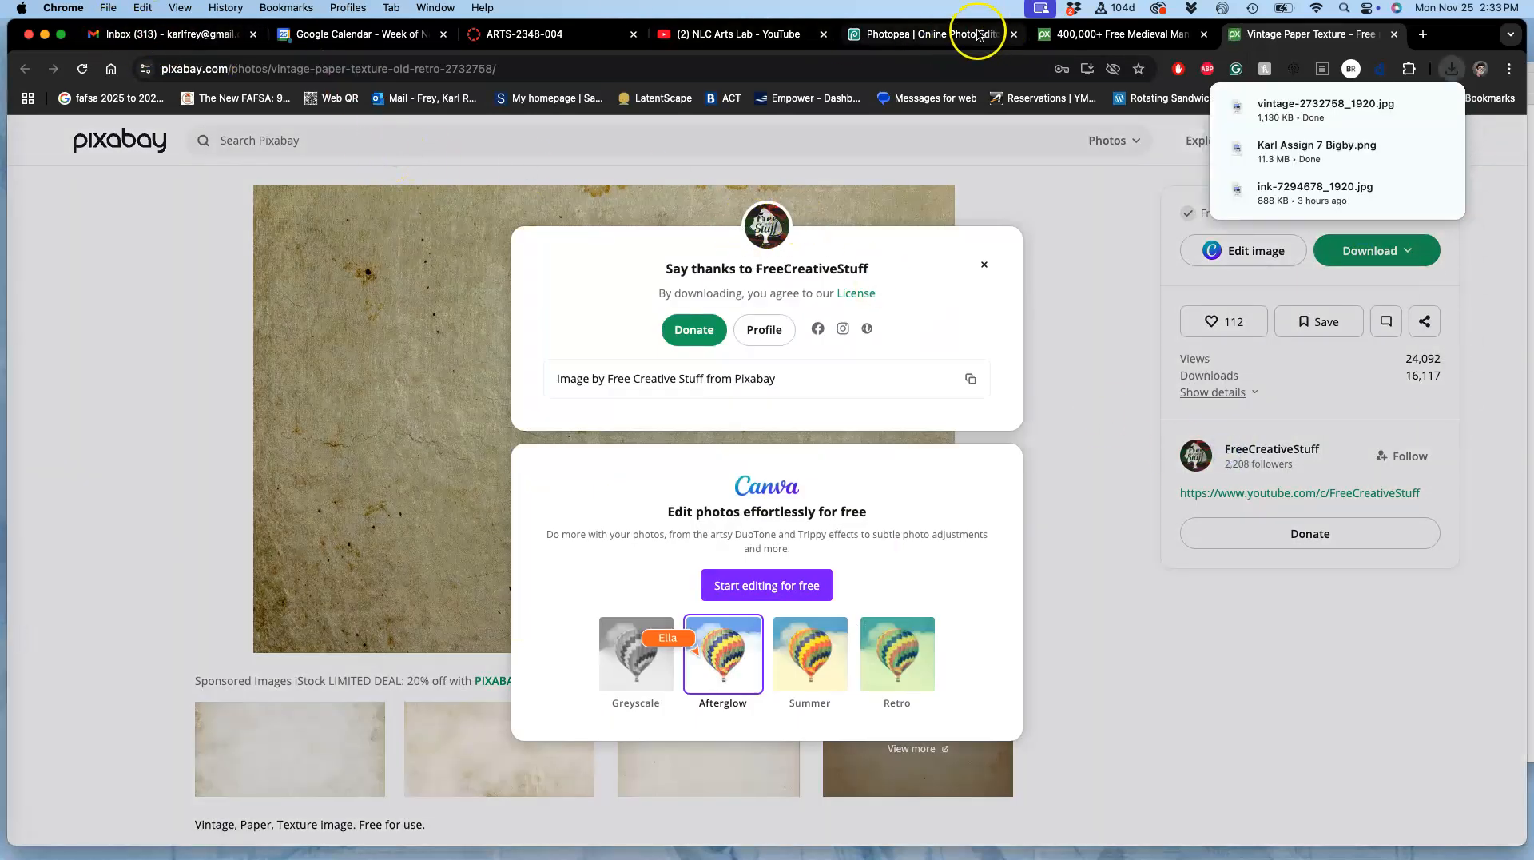
Step: Switch back to Photopea and place the downloaded vintage-2732758_1920 image from the Downloads folder into the cat document
click(935, 34)
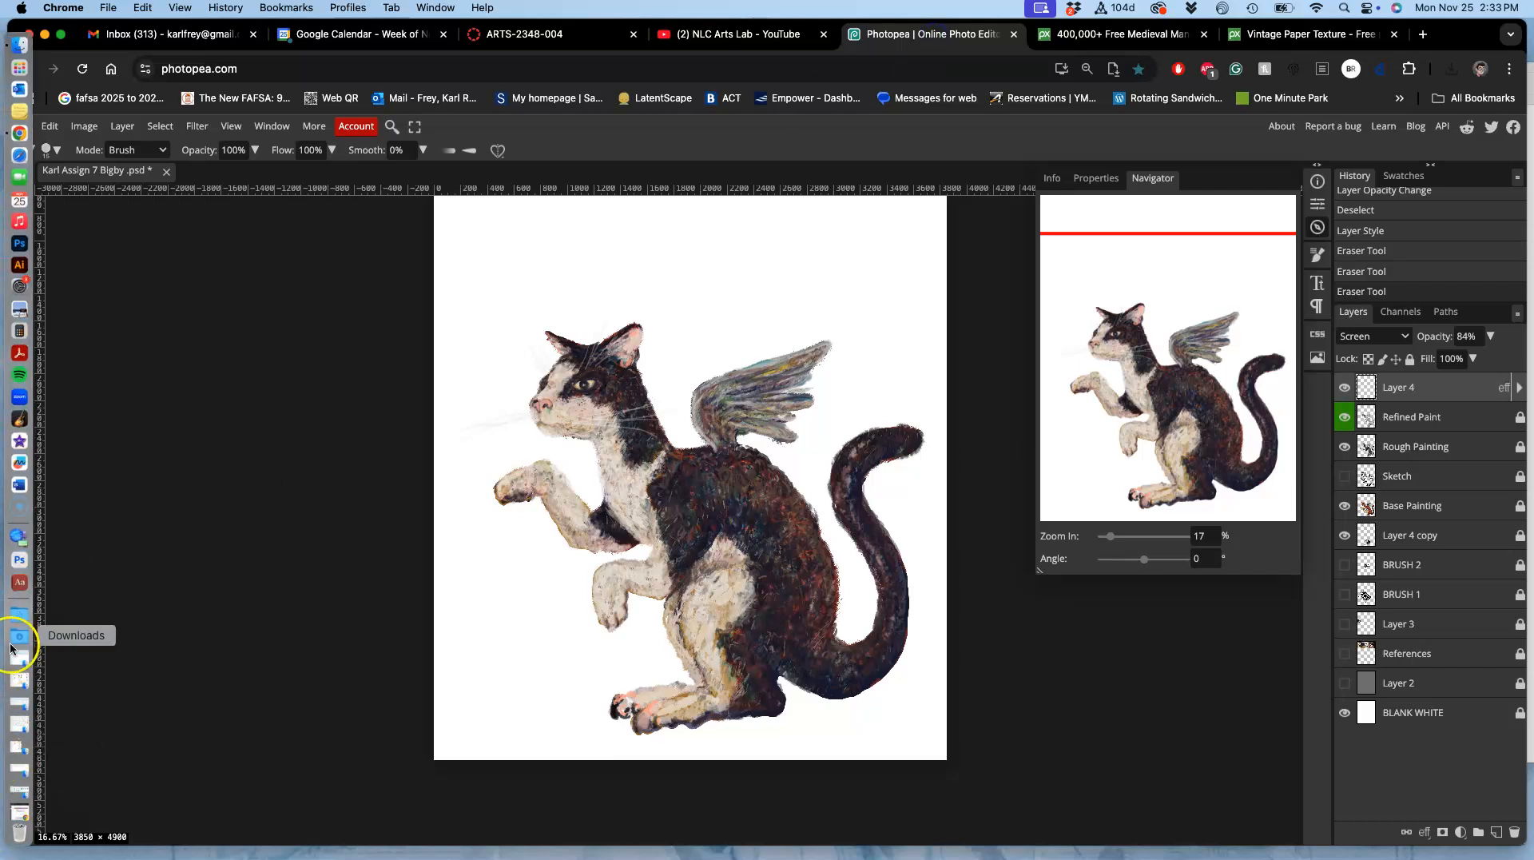
click(9, 647)
drag(118, 268, 497, 450)
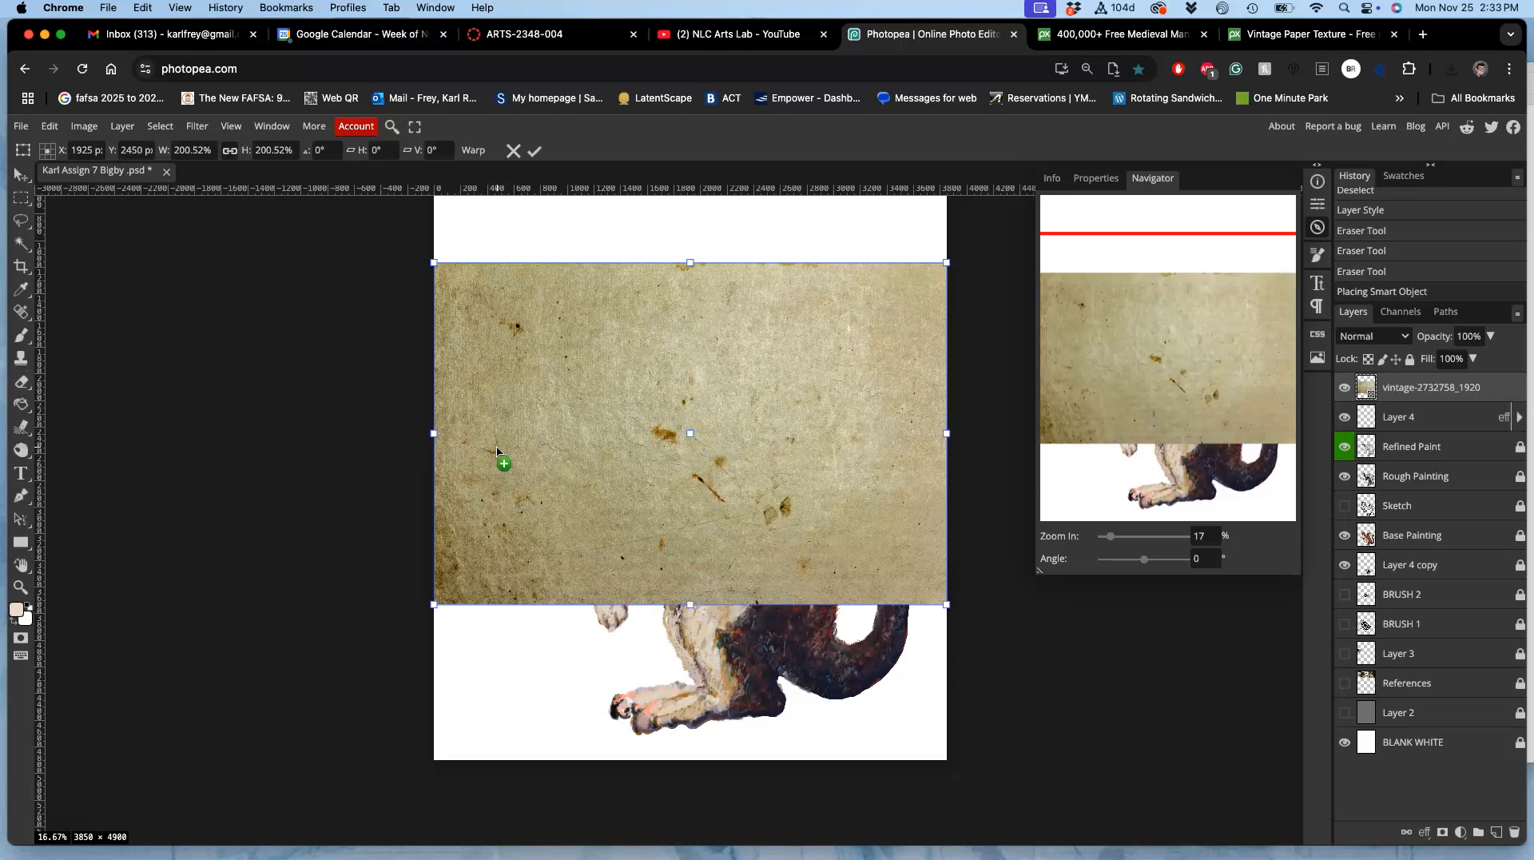
Step: Rotate the placed paper texture about 90° to portrait and stretch it to span the canvas width
drag(959, 603, 461, 790)
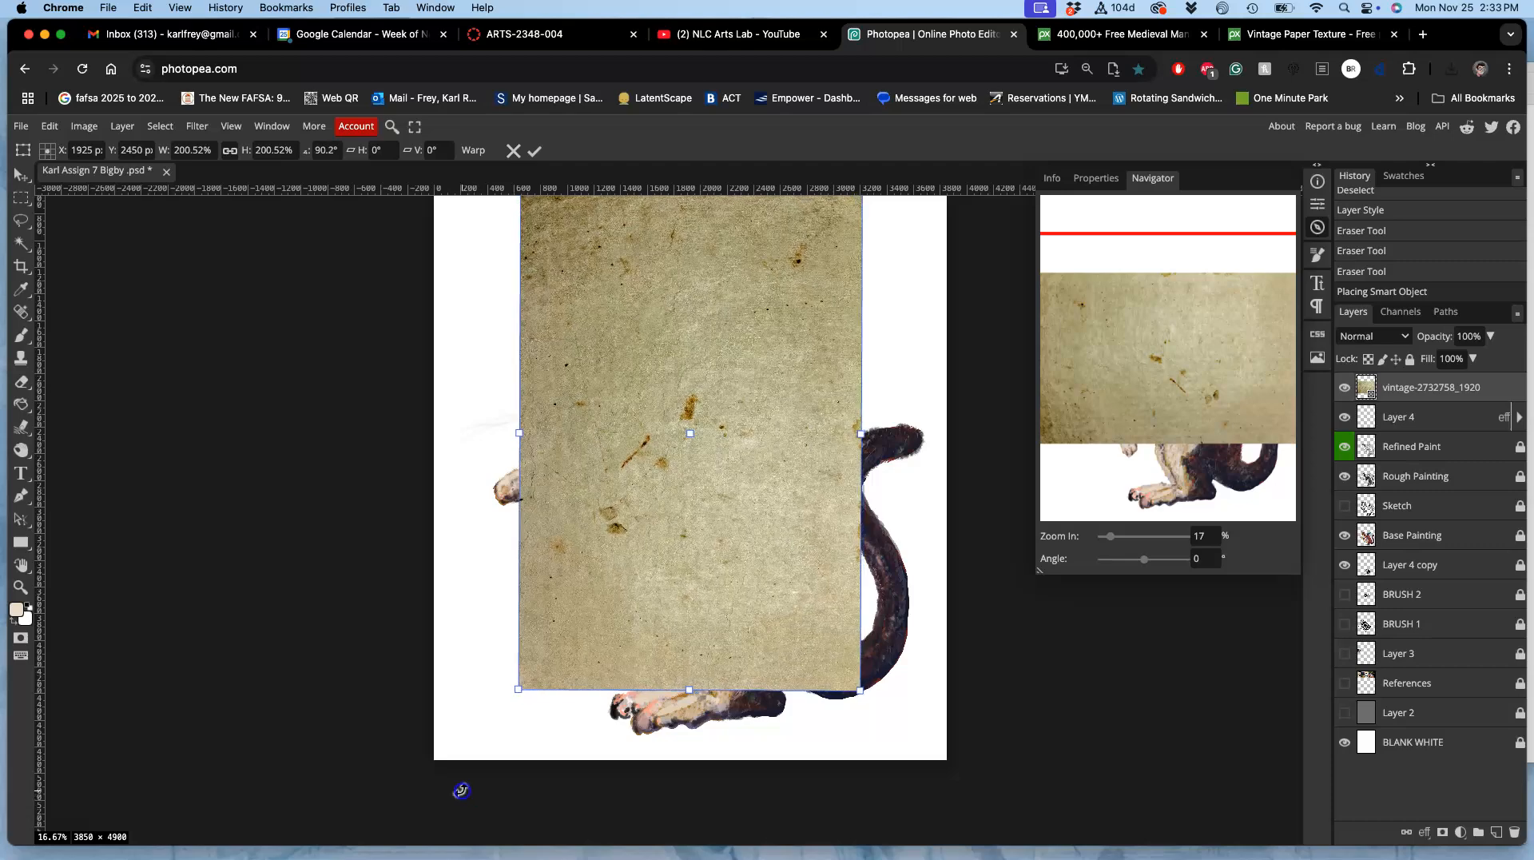
drag(858, 693, 1009, 781)
drag(521, 497, 432, 497)
Step: Align the paper texture with the canvas's upper edge, extend it to the lower edge, and apply the transform
scroll(520, 466, up, 3)
scroll(559, 455, up, 2)
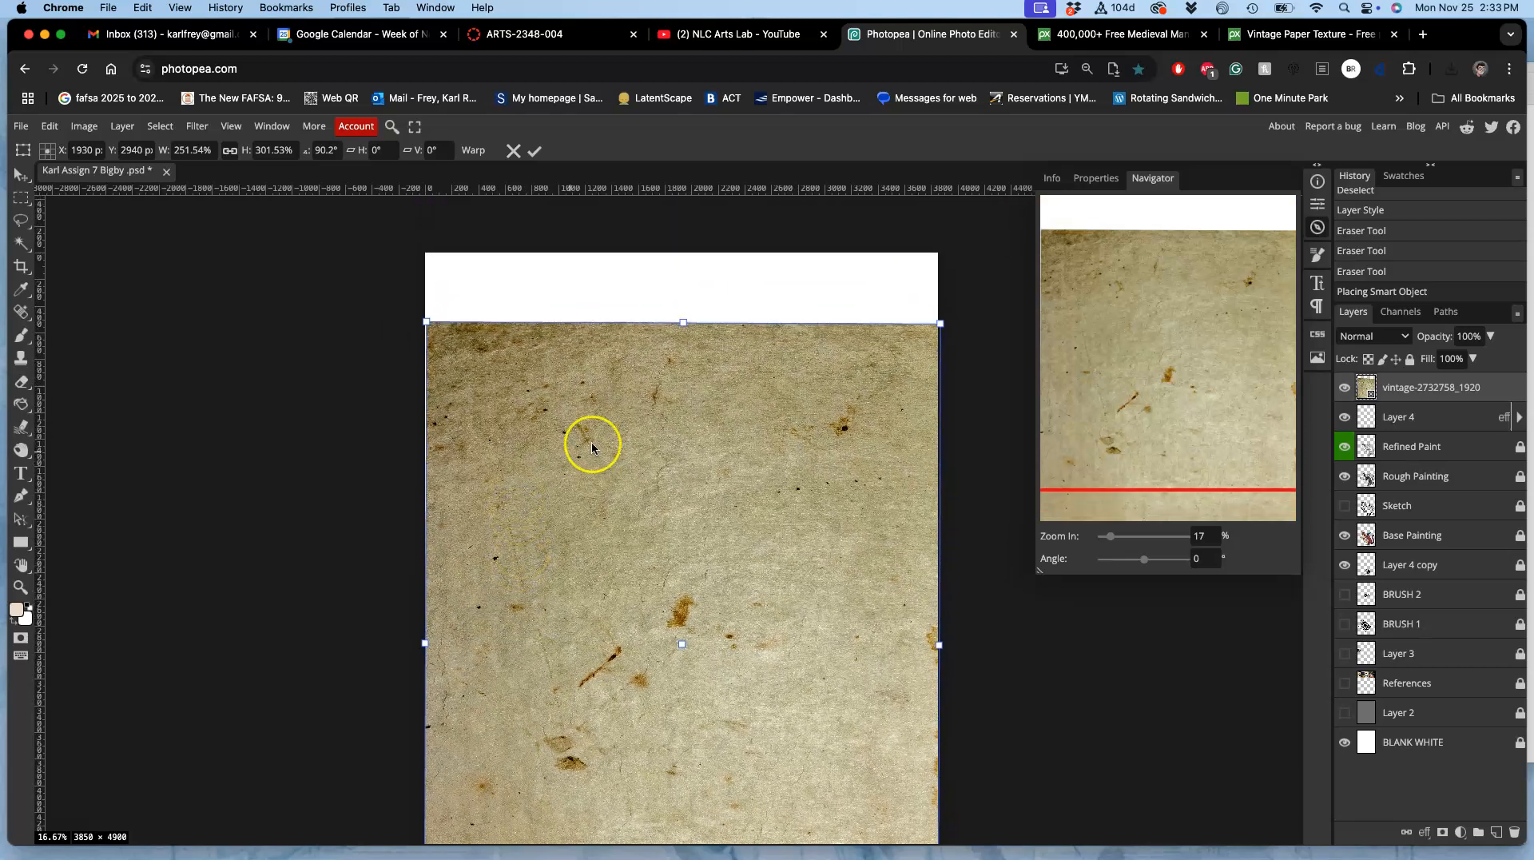
drag(641, 428, 640, 358)
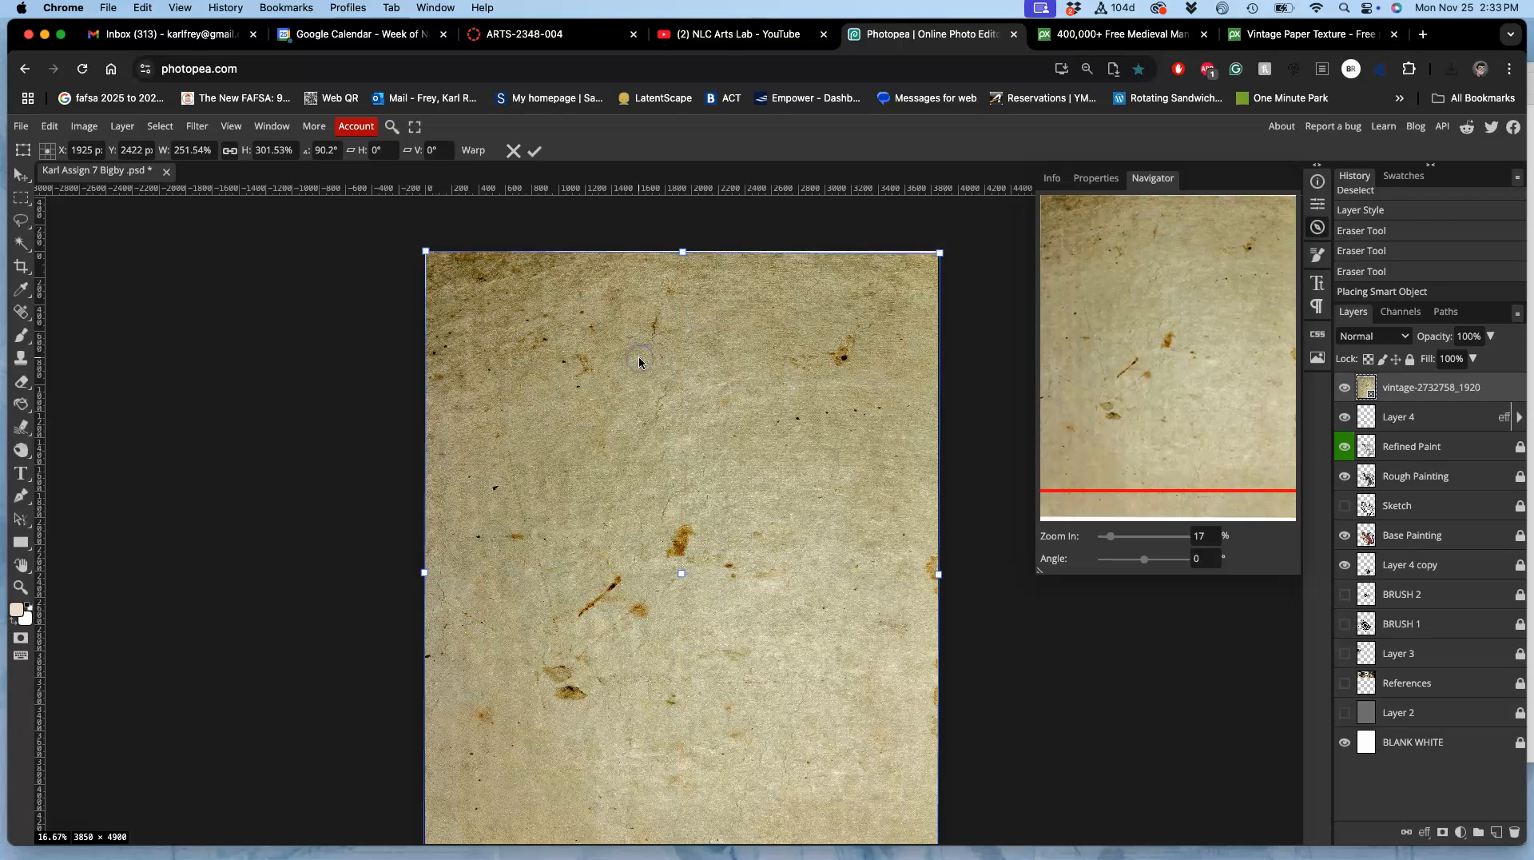
scroll(639, 363, down, 5)
scroll(640, 363, down, 2)
drag(678, 751, 678, 760)
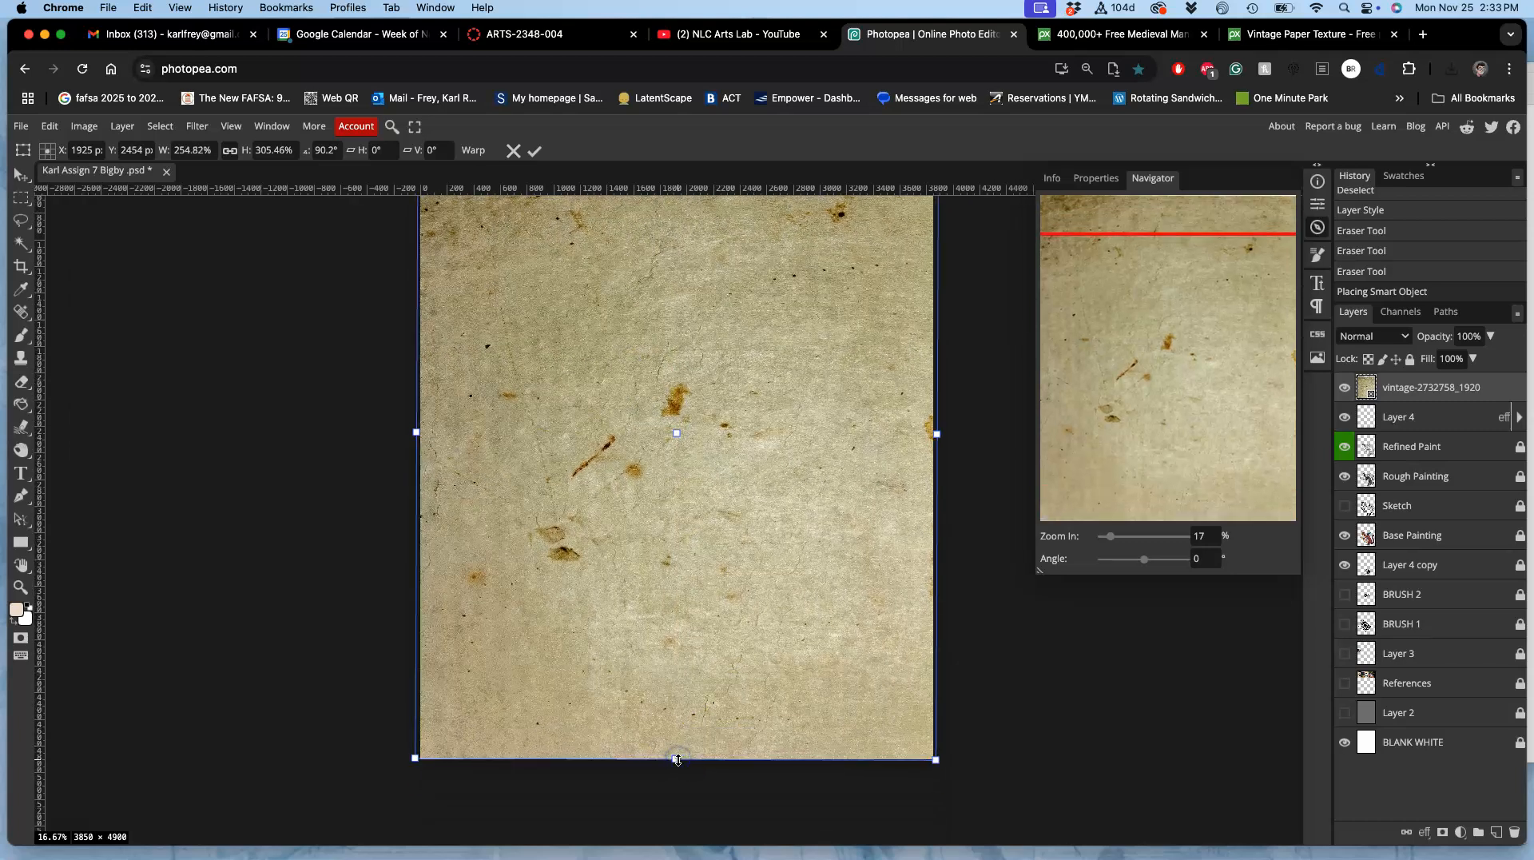
key(Return)
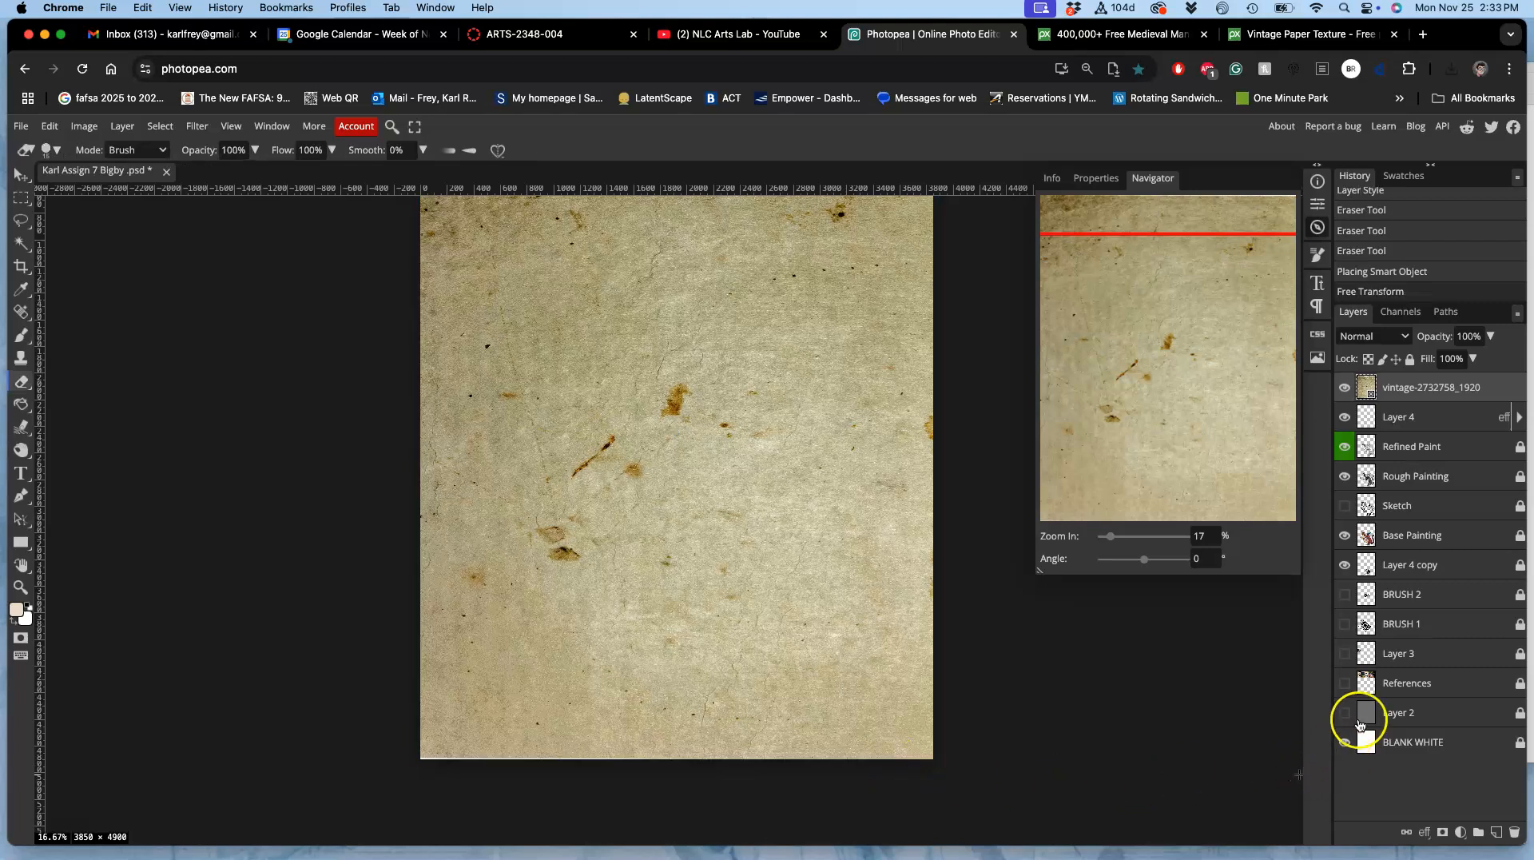
Step: Move the vintage paper layer down the stack to just above BLANK WHITE, behind the cat
key(super+bracketleft)
key(super+bracketleft)
key(super+bracketleft)
key(super+bracketleft)
key(super+bracketleft)
key(super+bracketleft)
key(super+bracketleft)
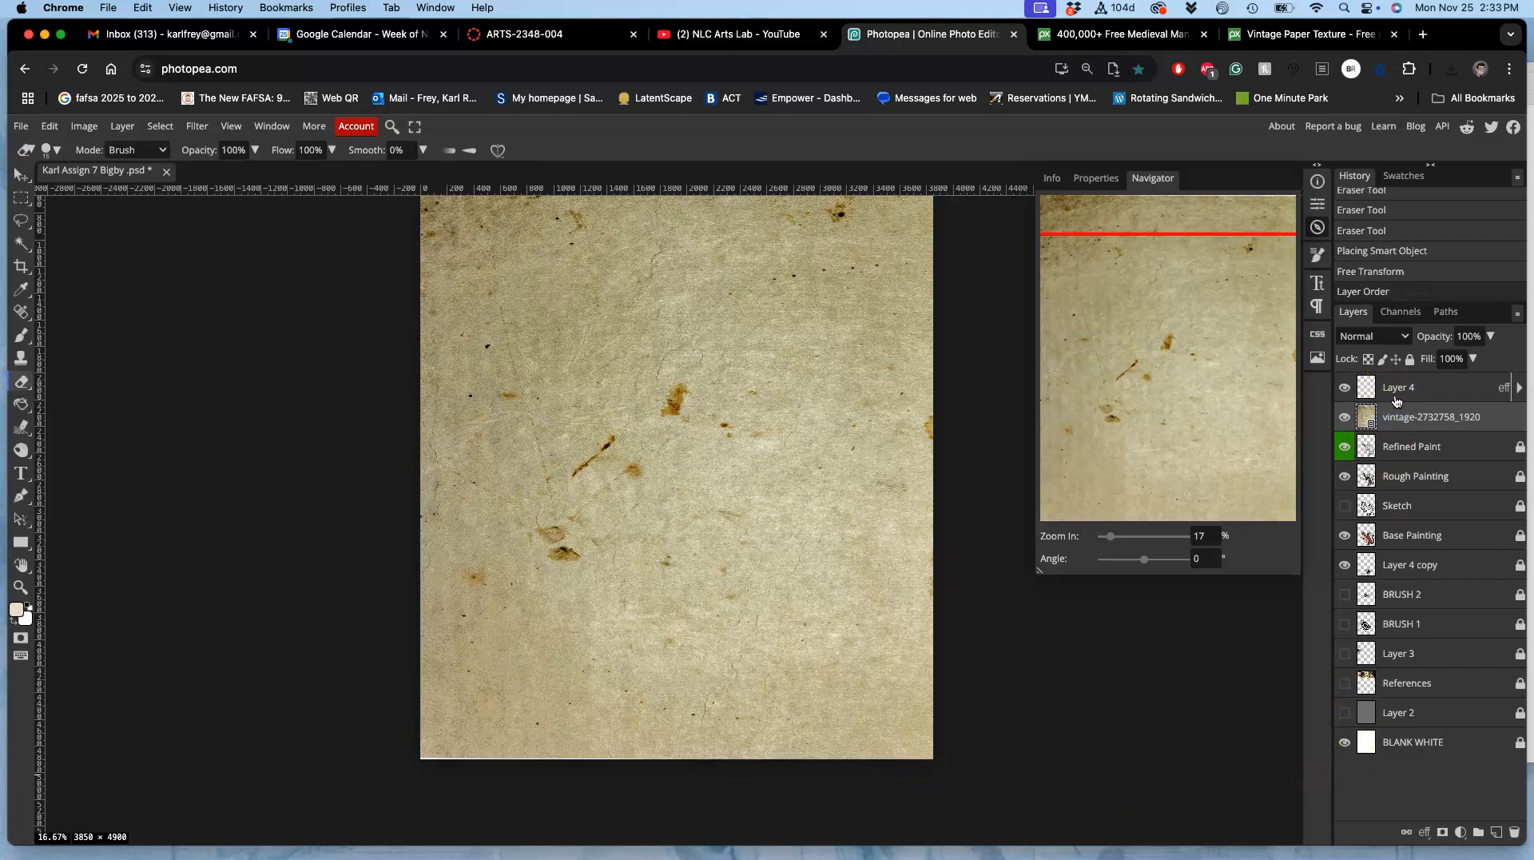
key(super+bracketleft)
key(super+bracketleft)
key(super+bracketleft)
key(super+bracketleft)
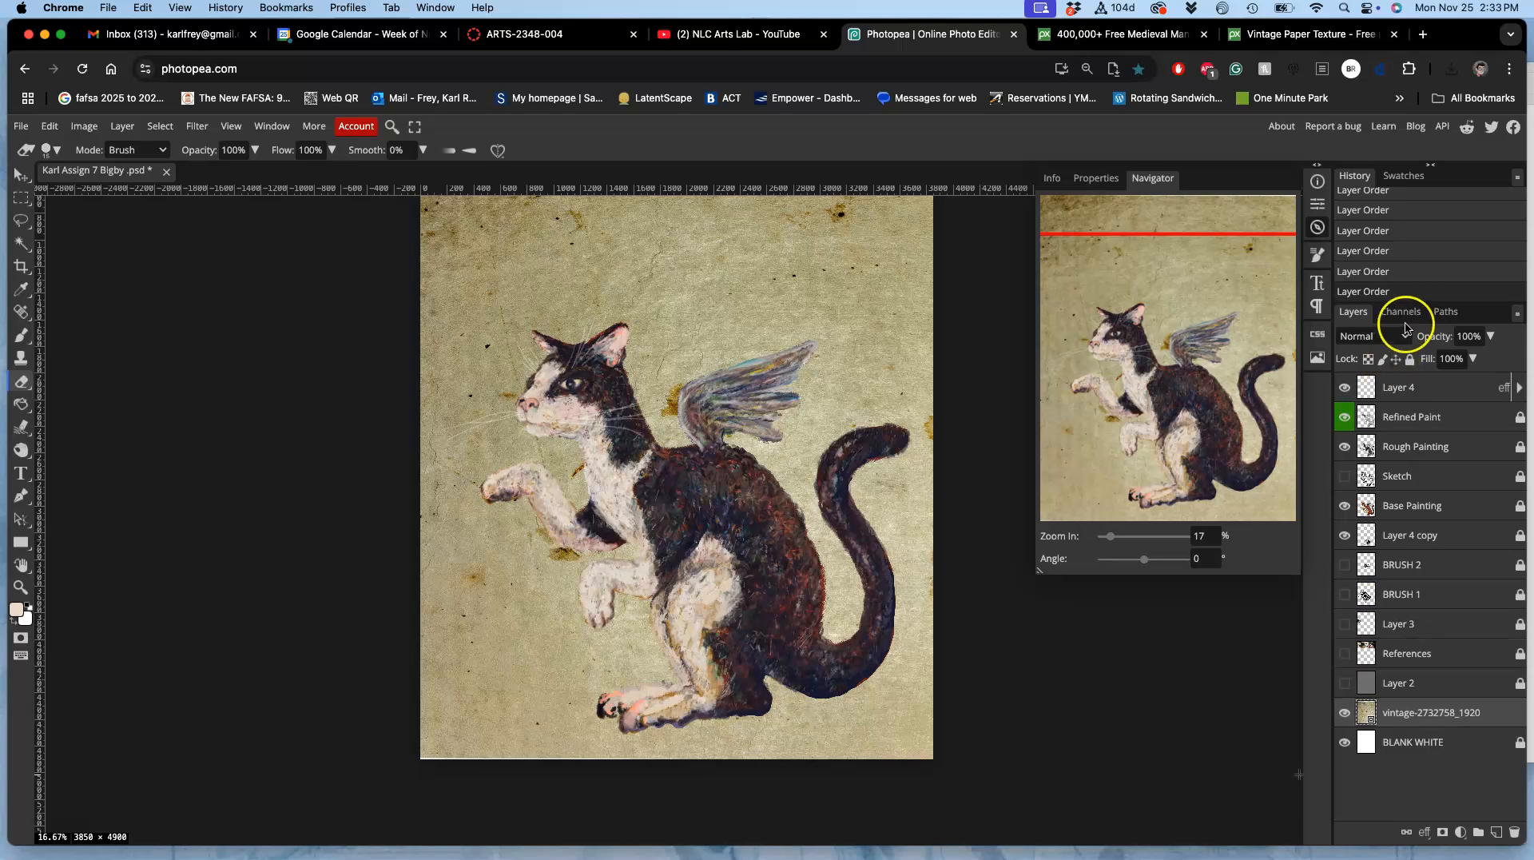
Step: Hide the vintage paper and BLANK WHITE layers, and merge all layers into a new top layer while keeping the originals
click(1345, 714)
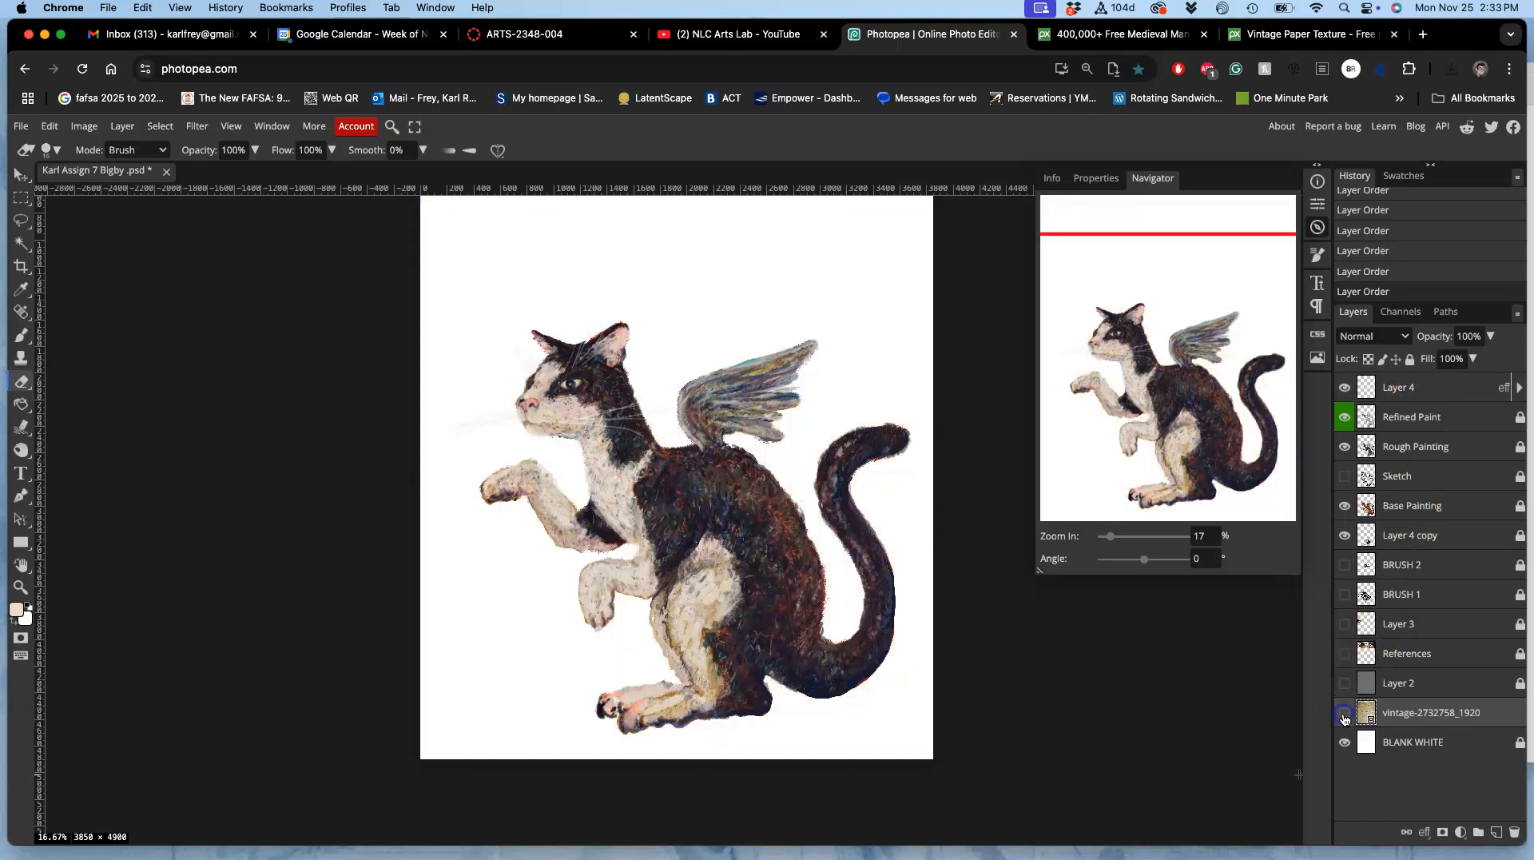
click(1344, 745)
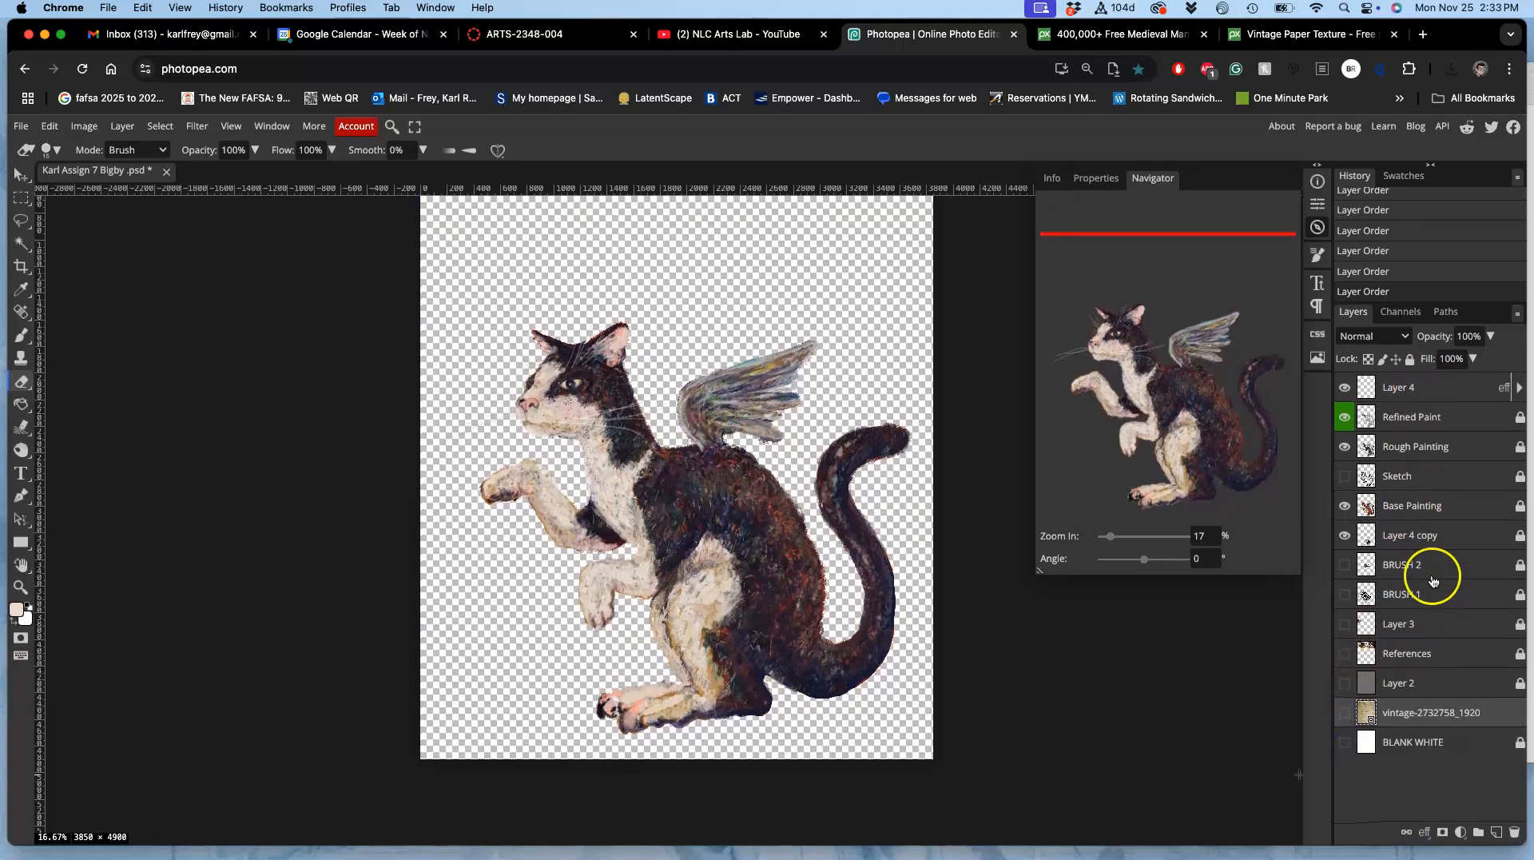
click(1427, 388)
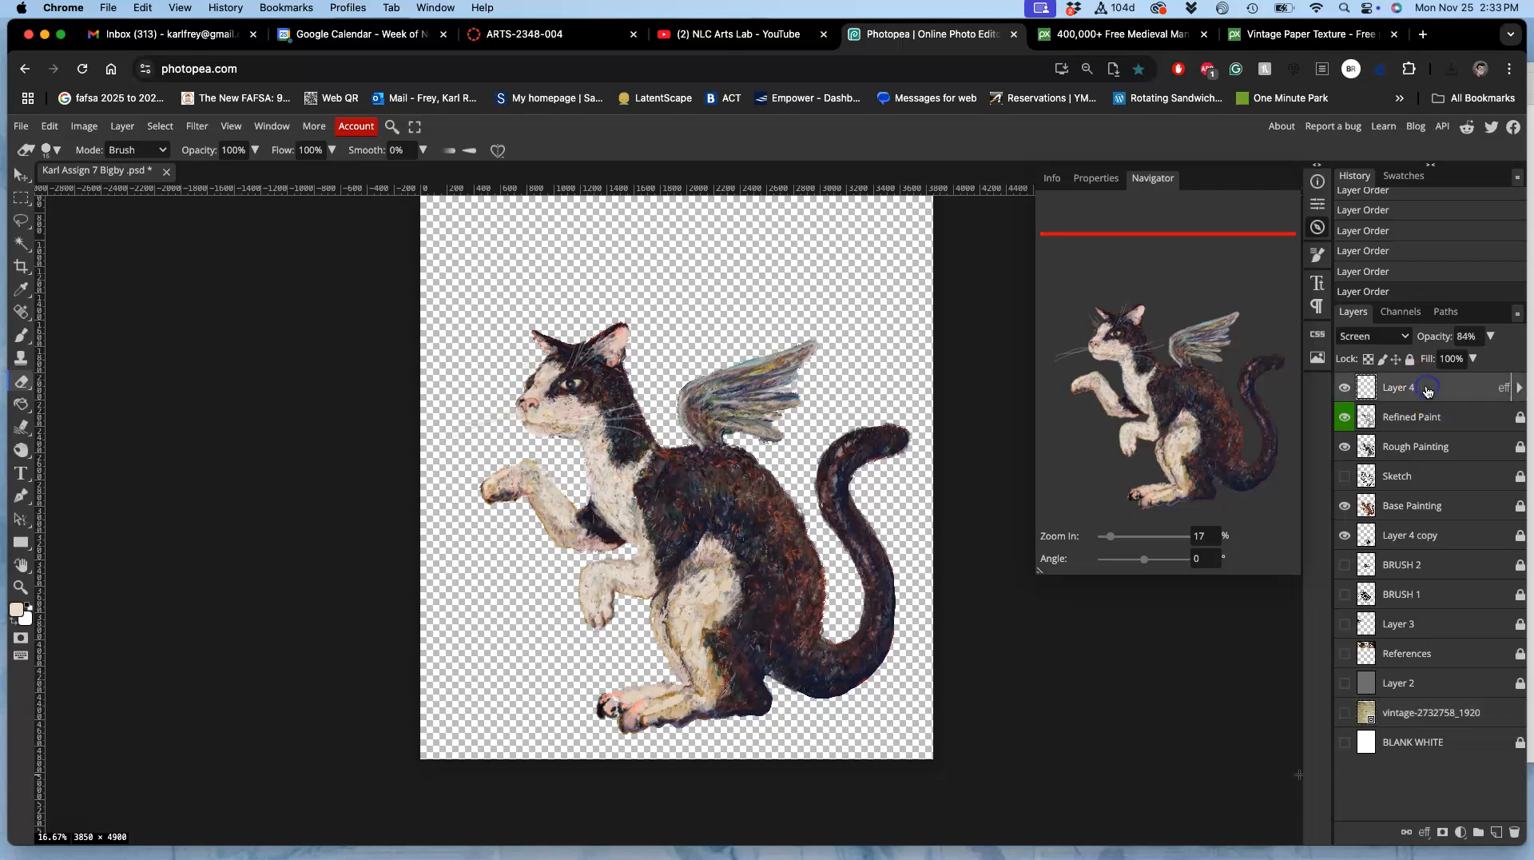
shift+click(1398, 743)
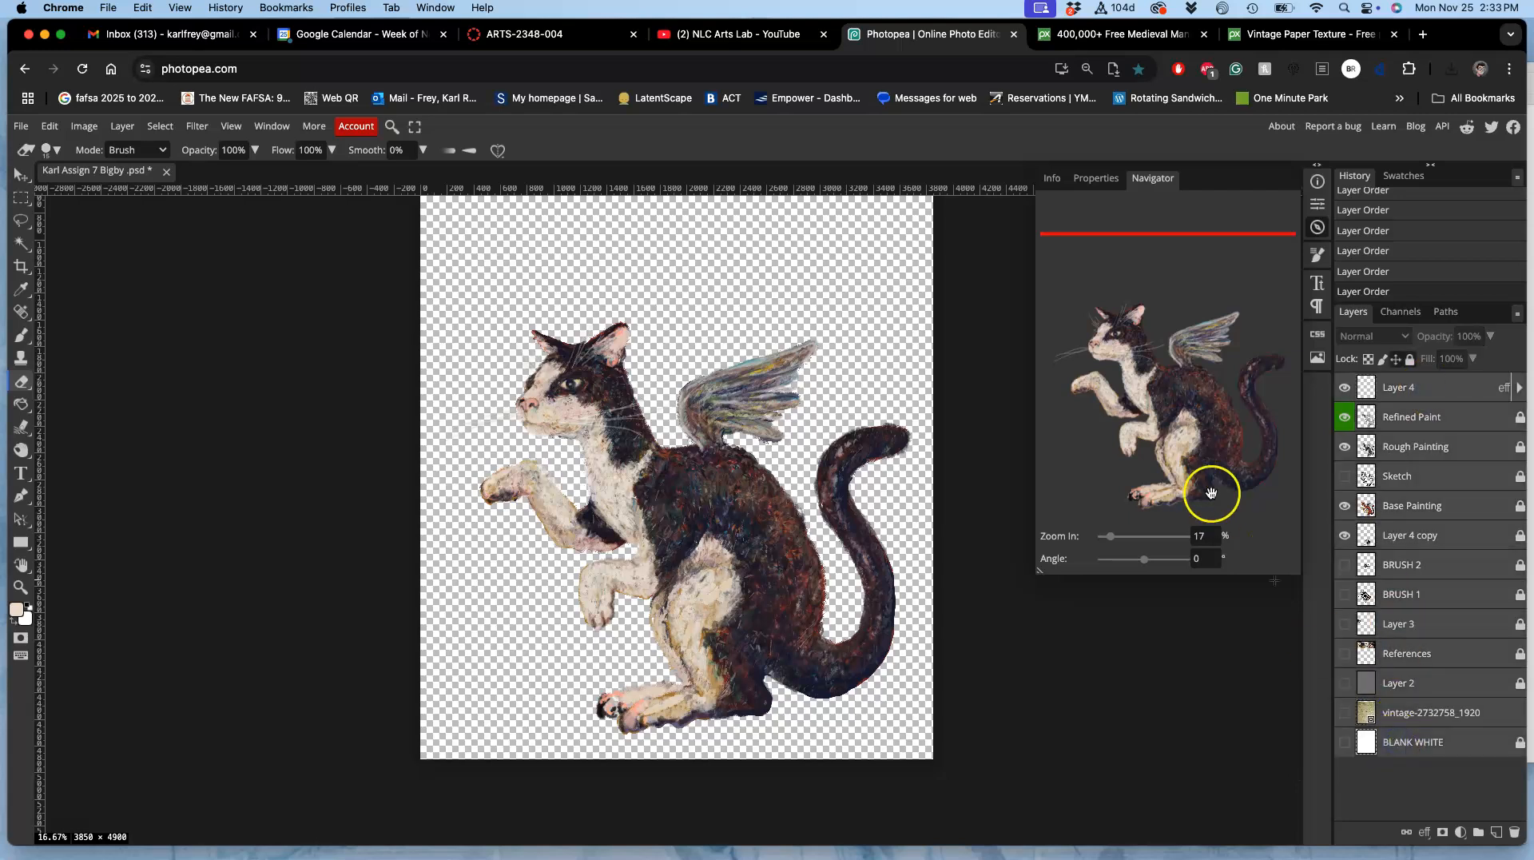
click(122, 126)
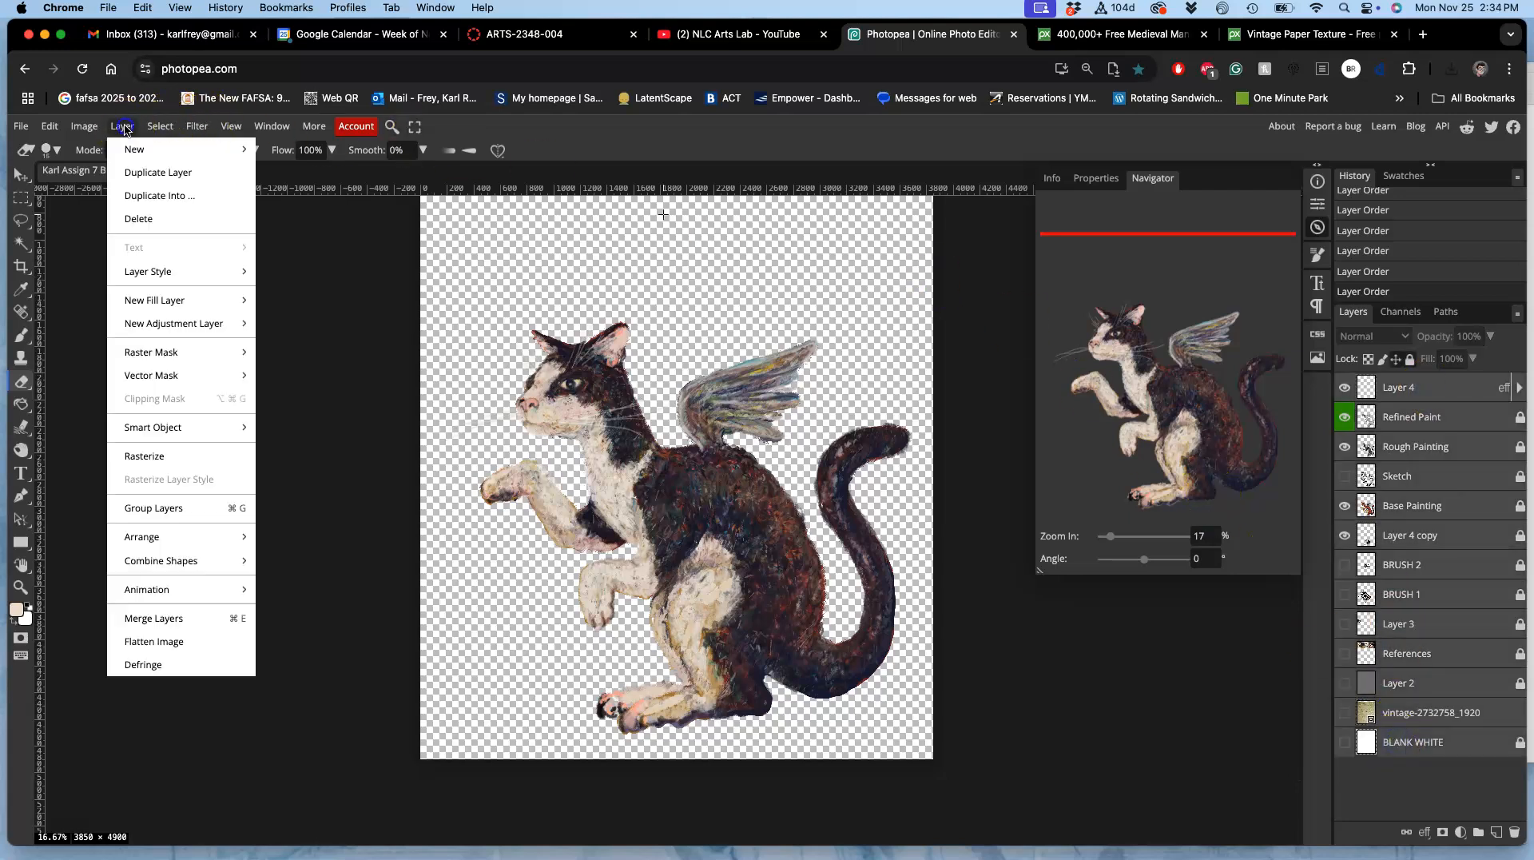
click(199, 620)
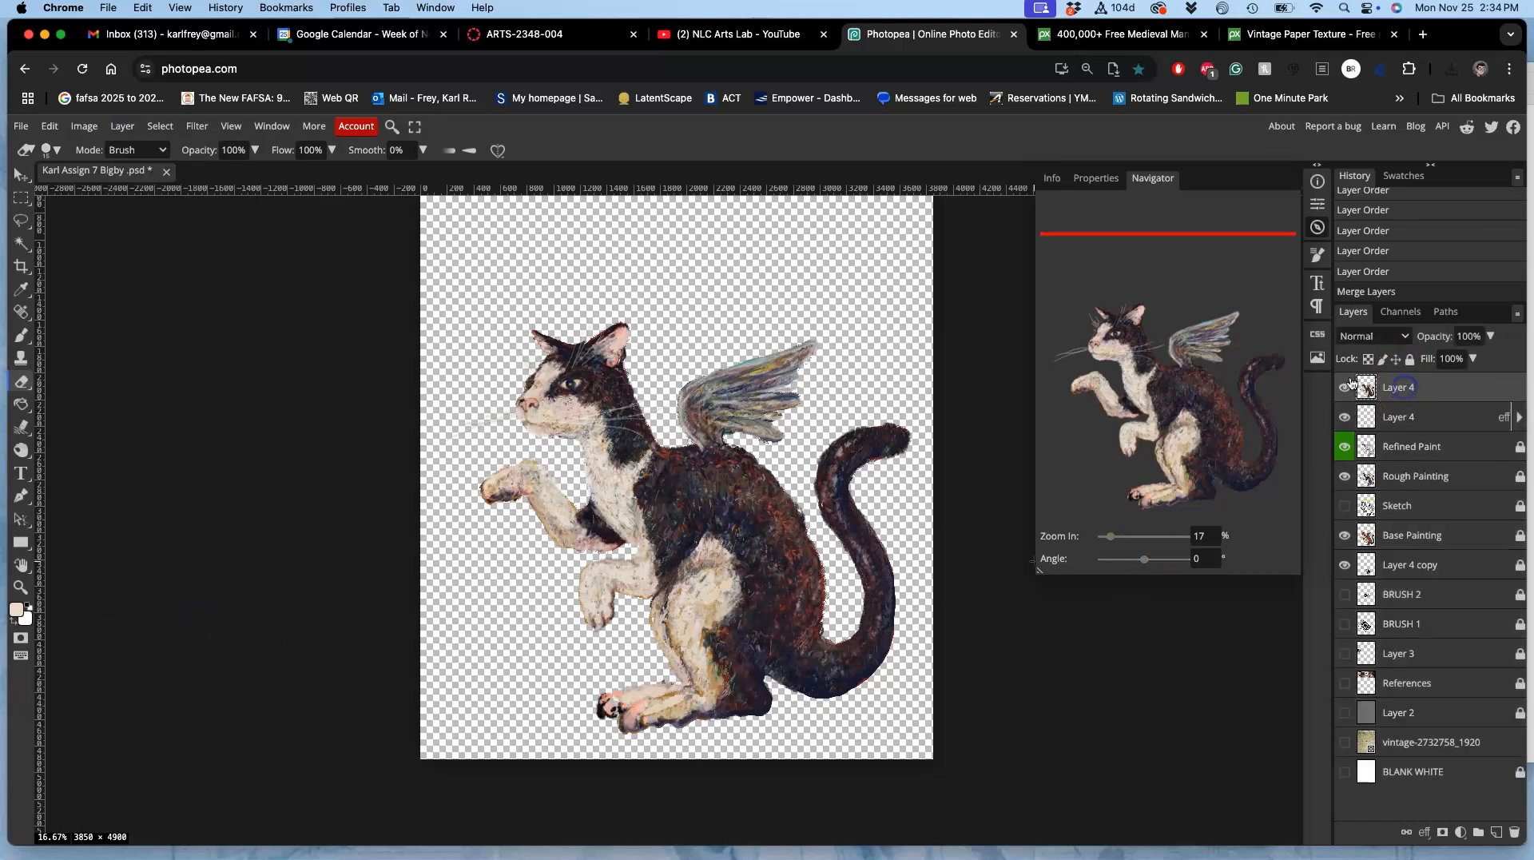
Step: Apply Auto Tone to the merged cat layer and show the vintage paper layer again
click(93, 128)
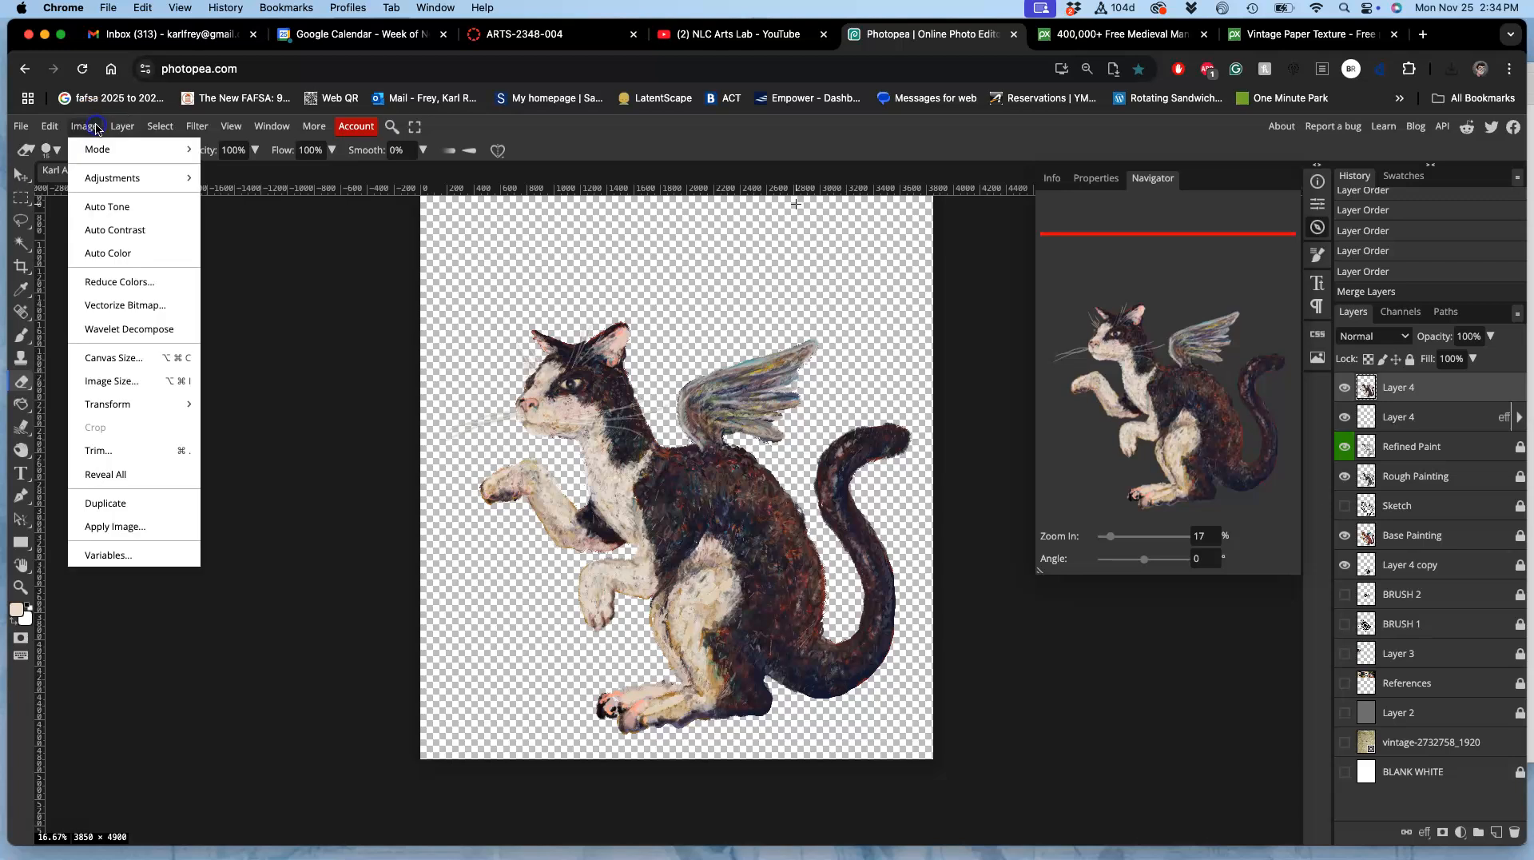
click(99, 206)
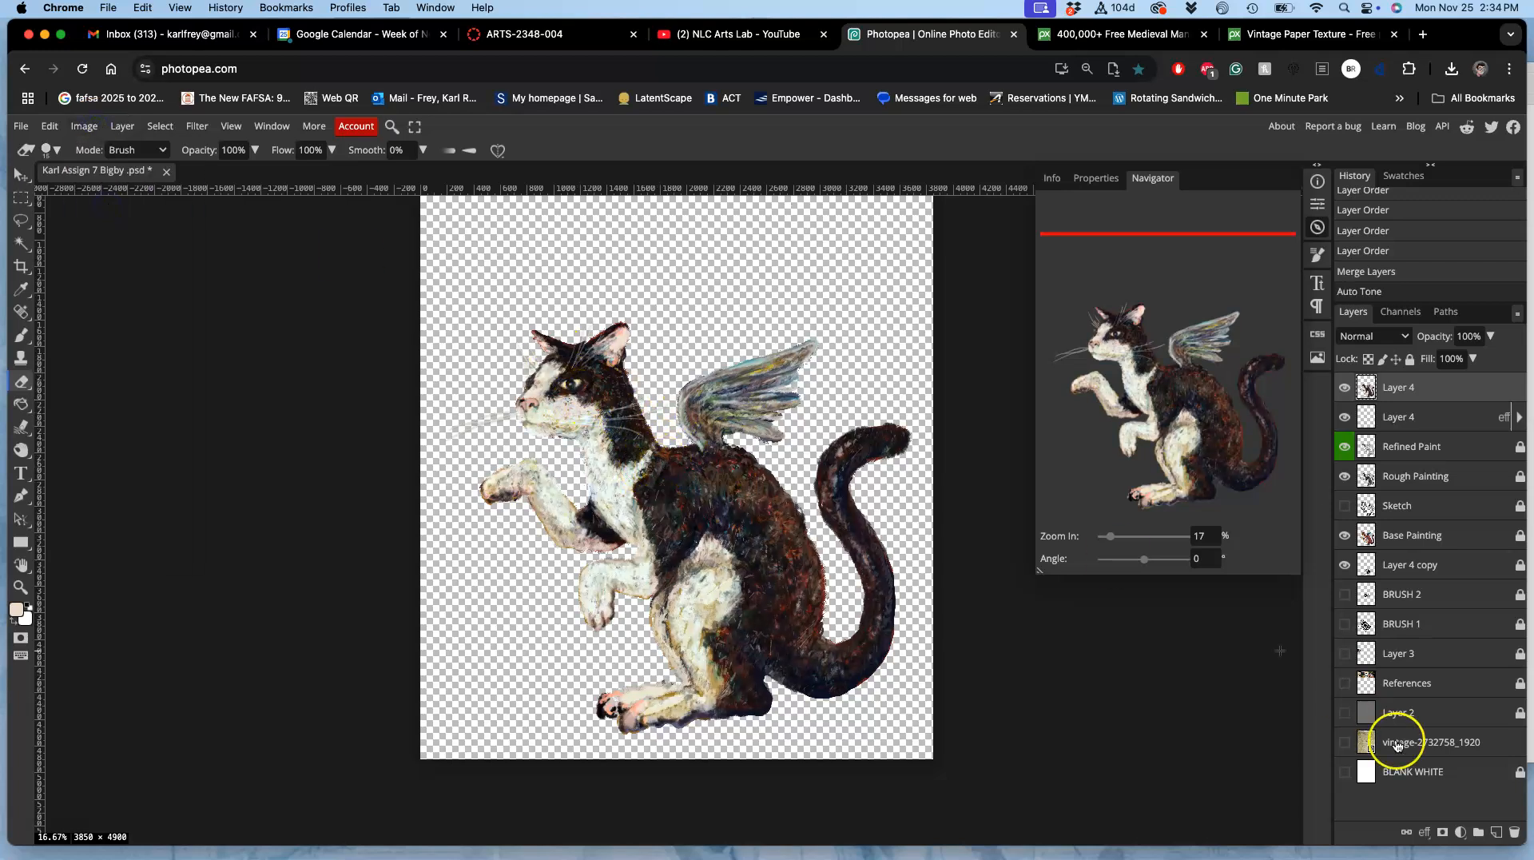
click(1345, 743)
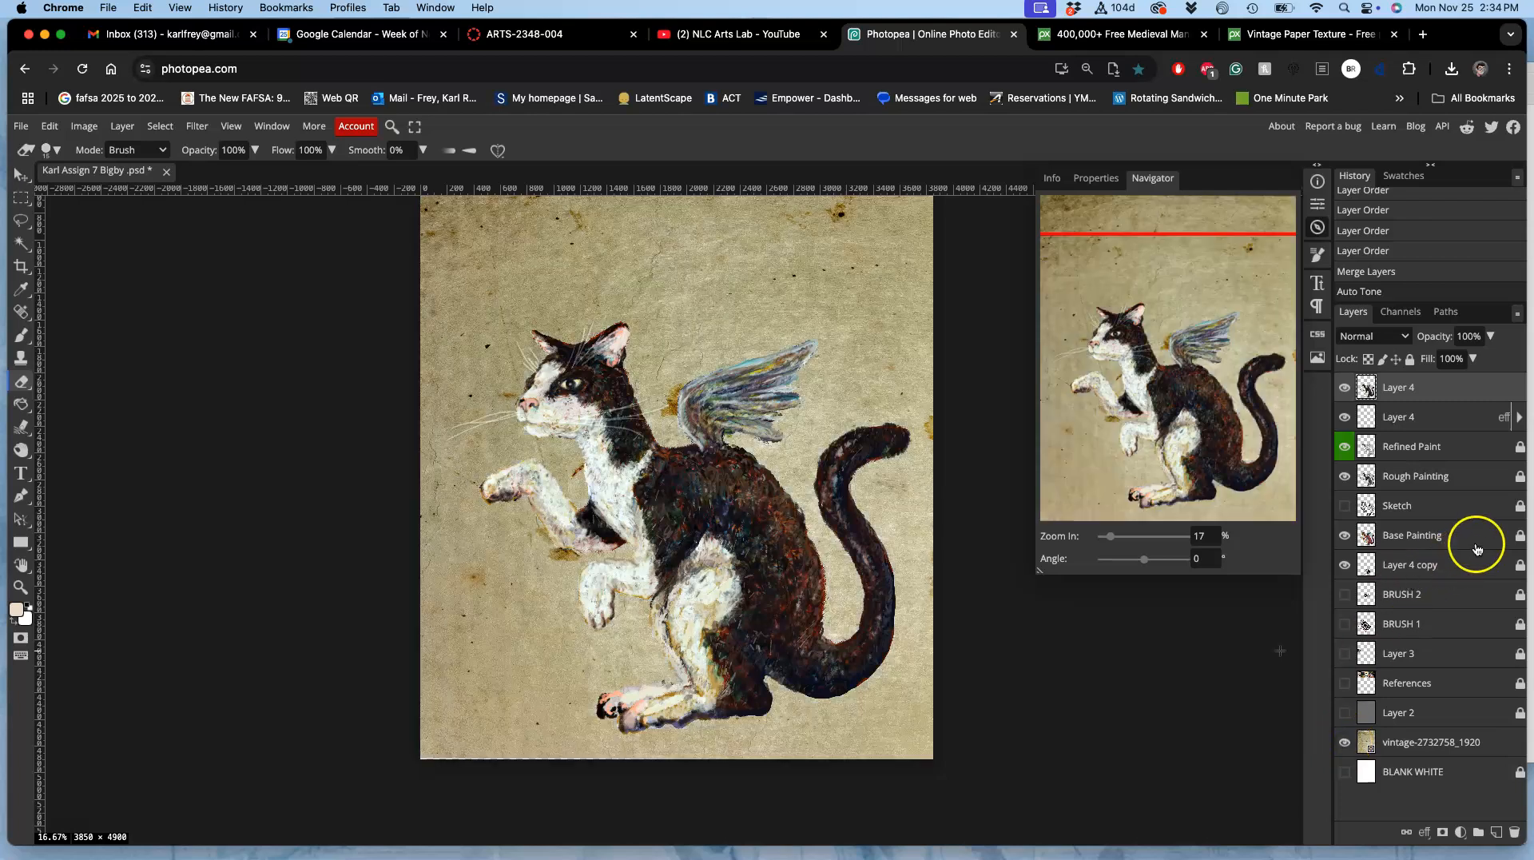
Step: Set the merged cat layer's blend mode to Pin Light and compare the painting with that layer hidden and shown
click(1388, 337)
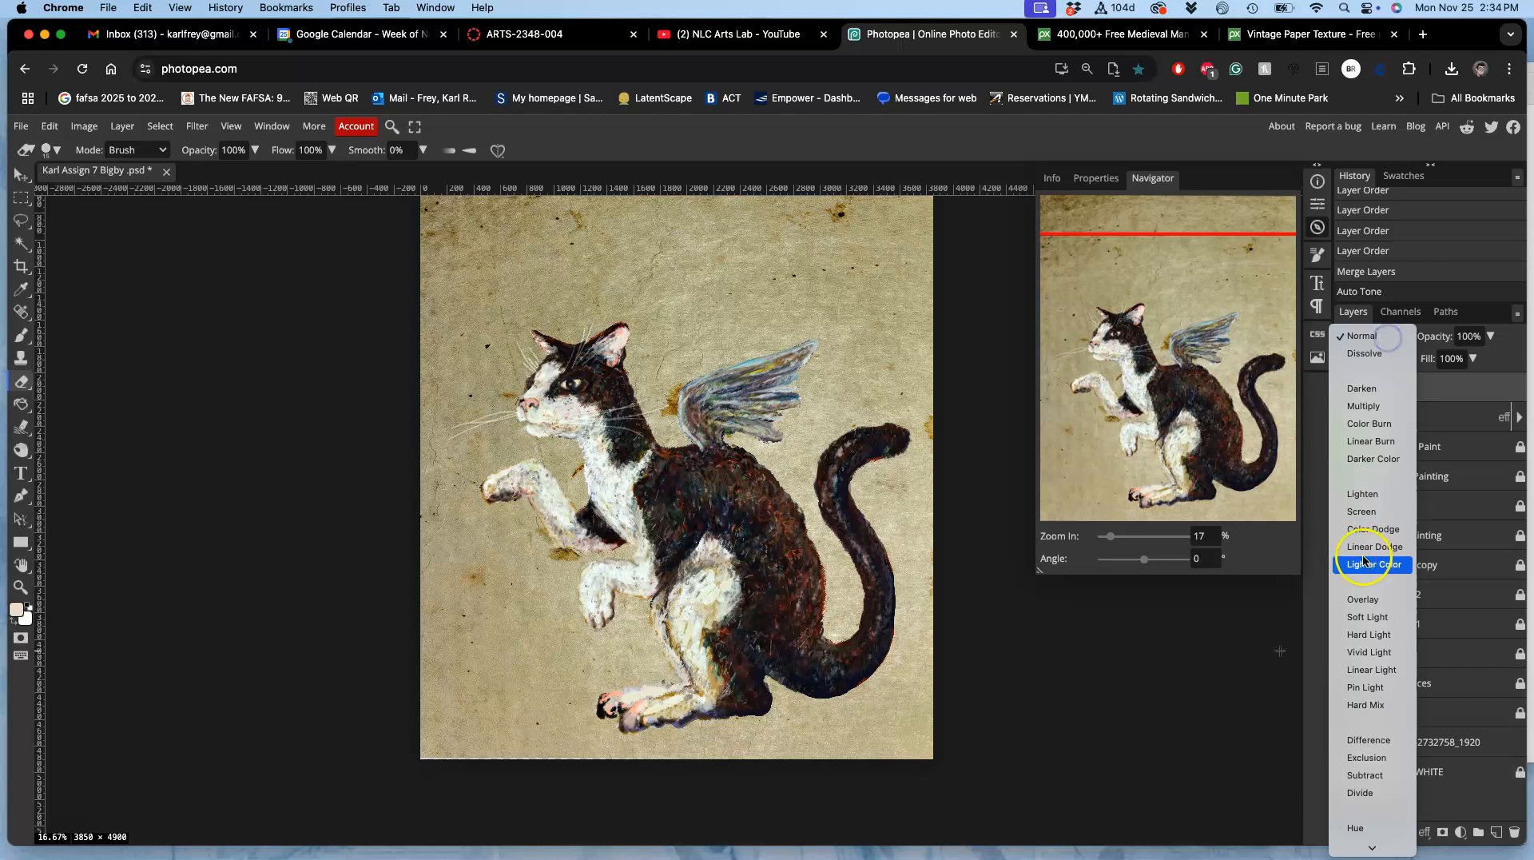
click(1347, 686)
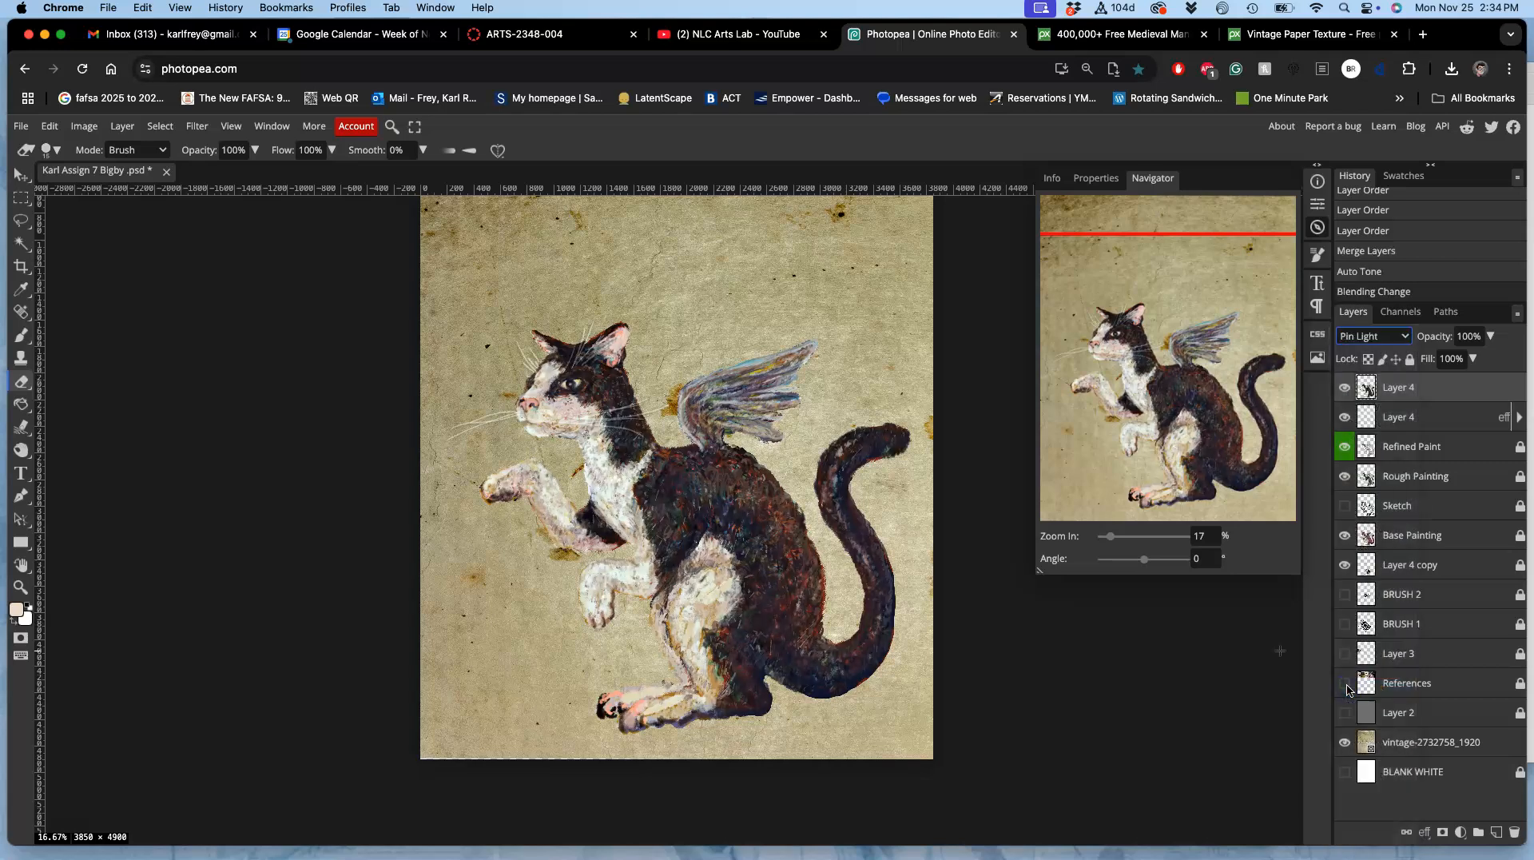
click(1346, 387)
click(1348, 388)
Step: Duplicate the merged cat layer, and set the copy's blend mode to Dissolve and its opacity to 62%
key(super+j)
click(1383, 336)
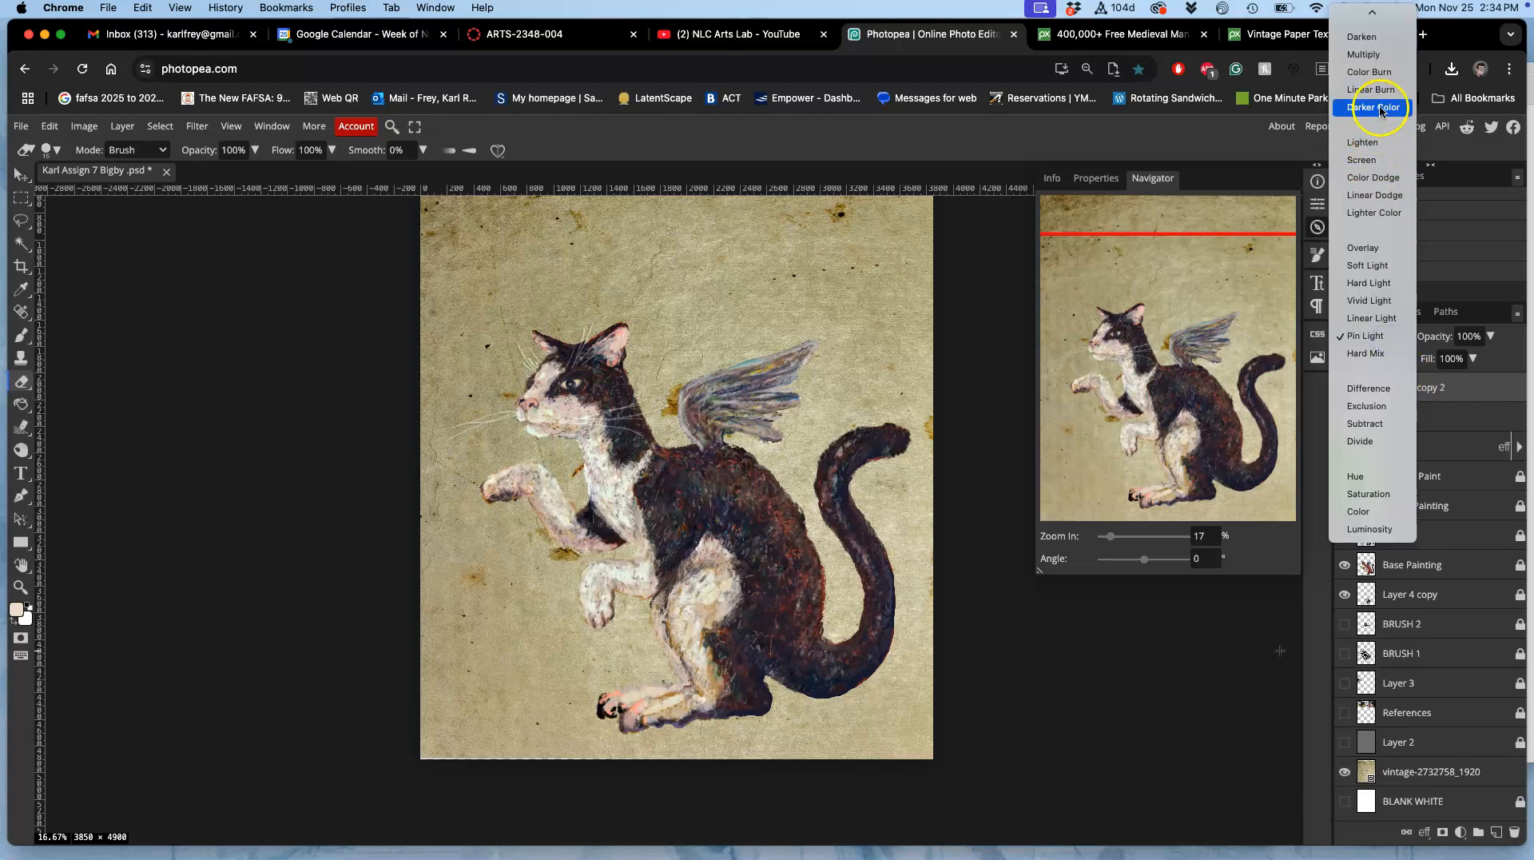
scroll(1374, 48, up, 2)
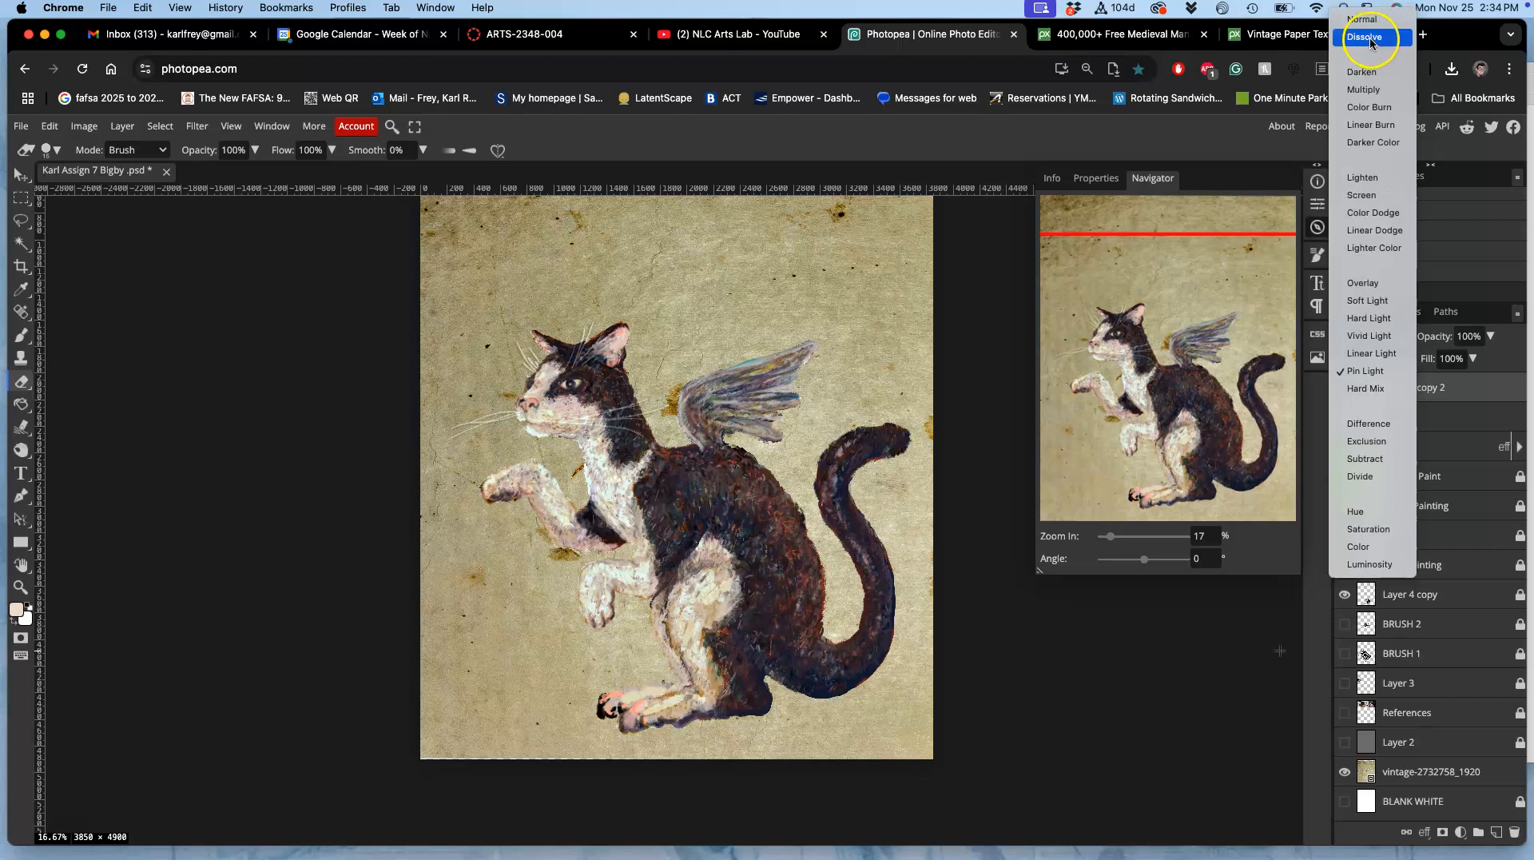
click(1371, 37)
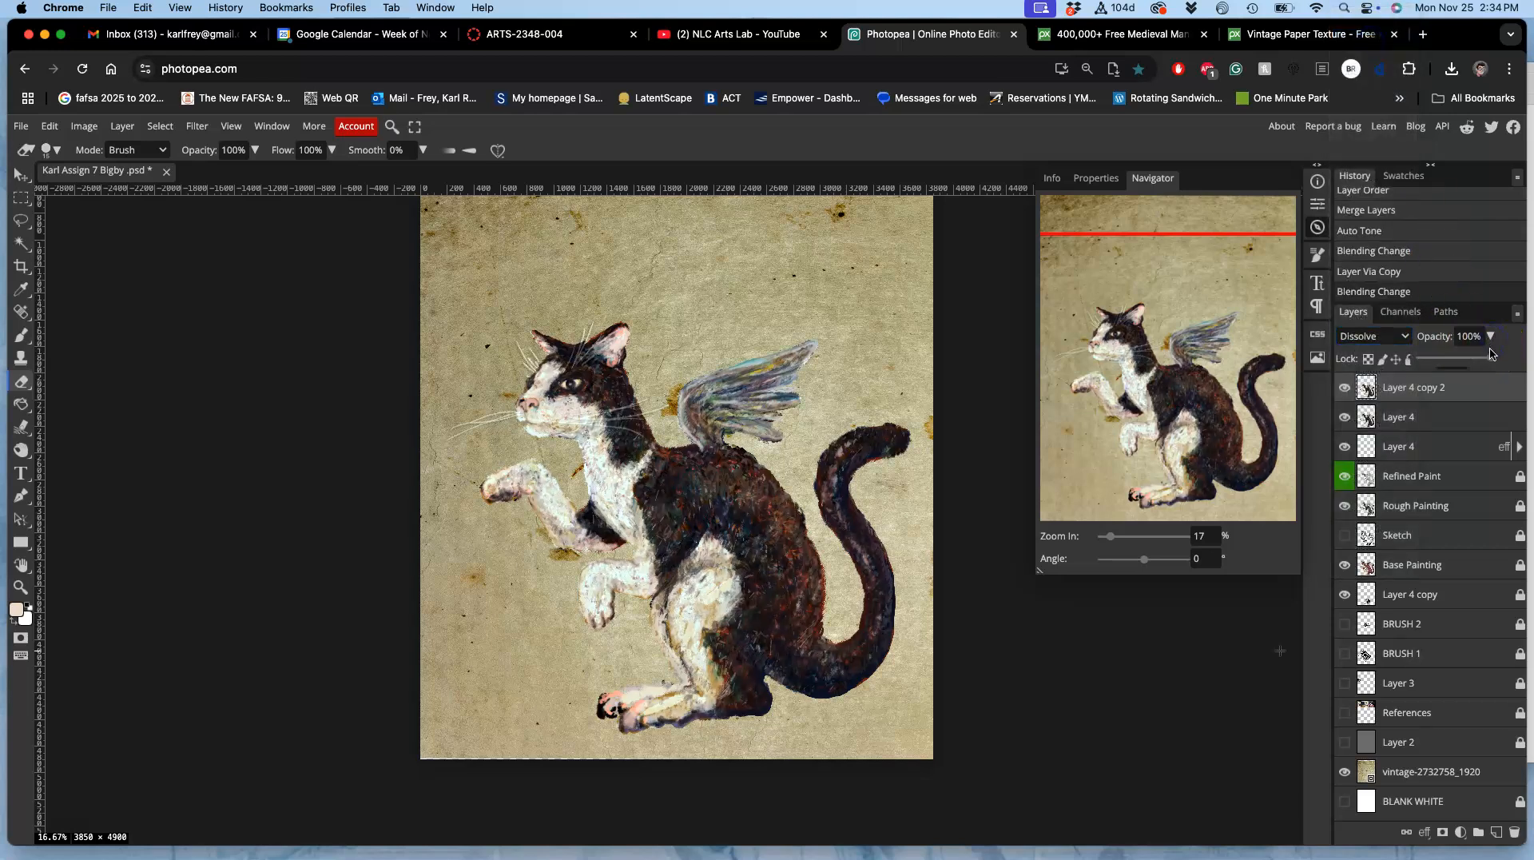
drag(1492, 358, 1460, 358)
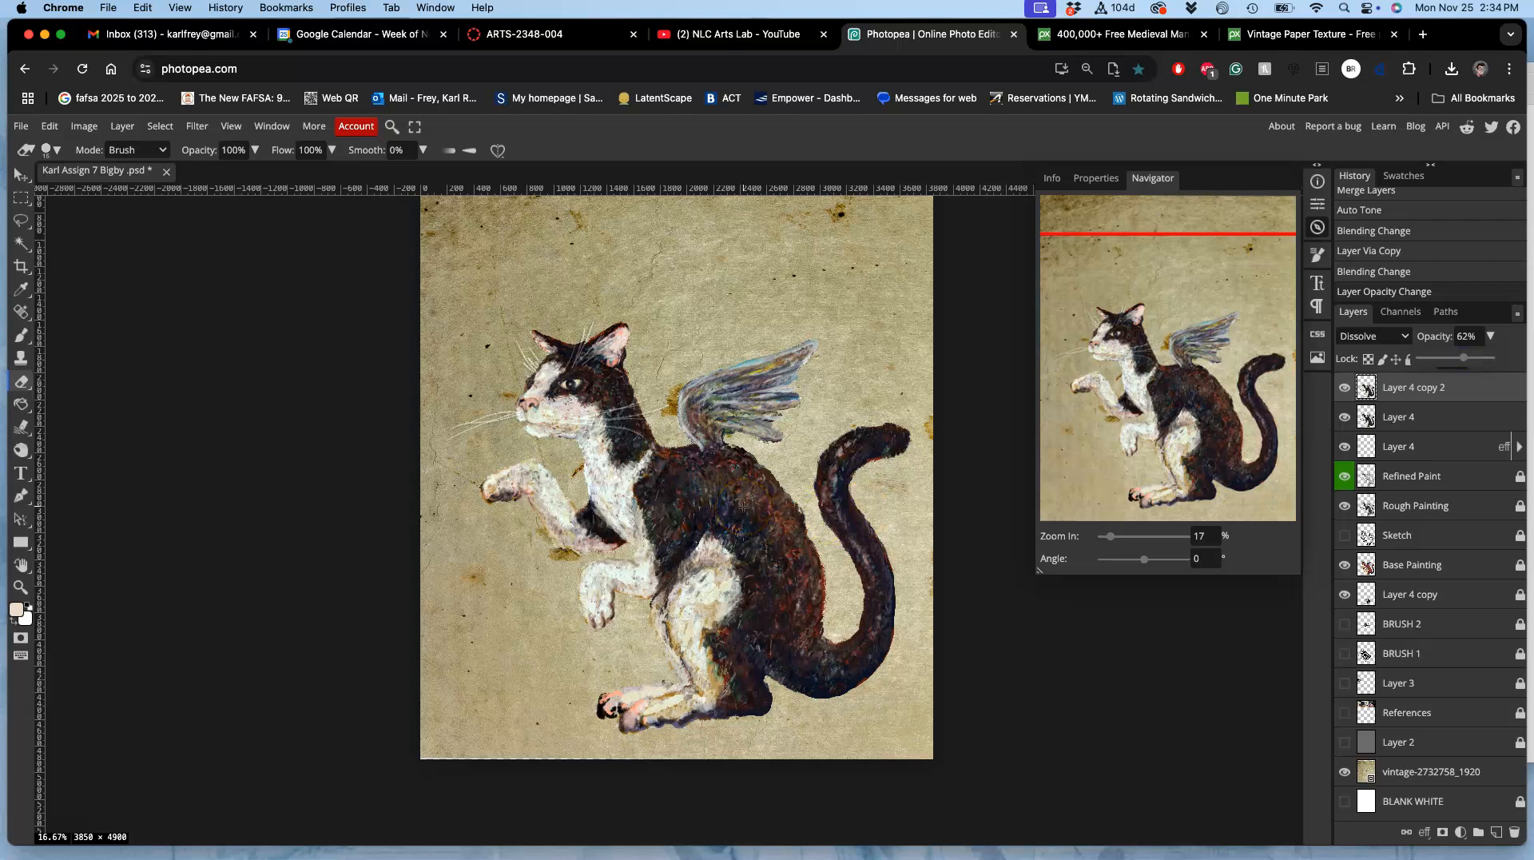
click(1006, 595)
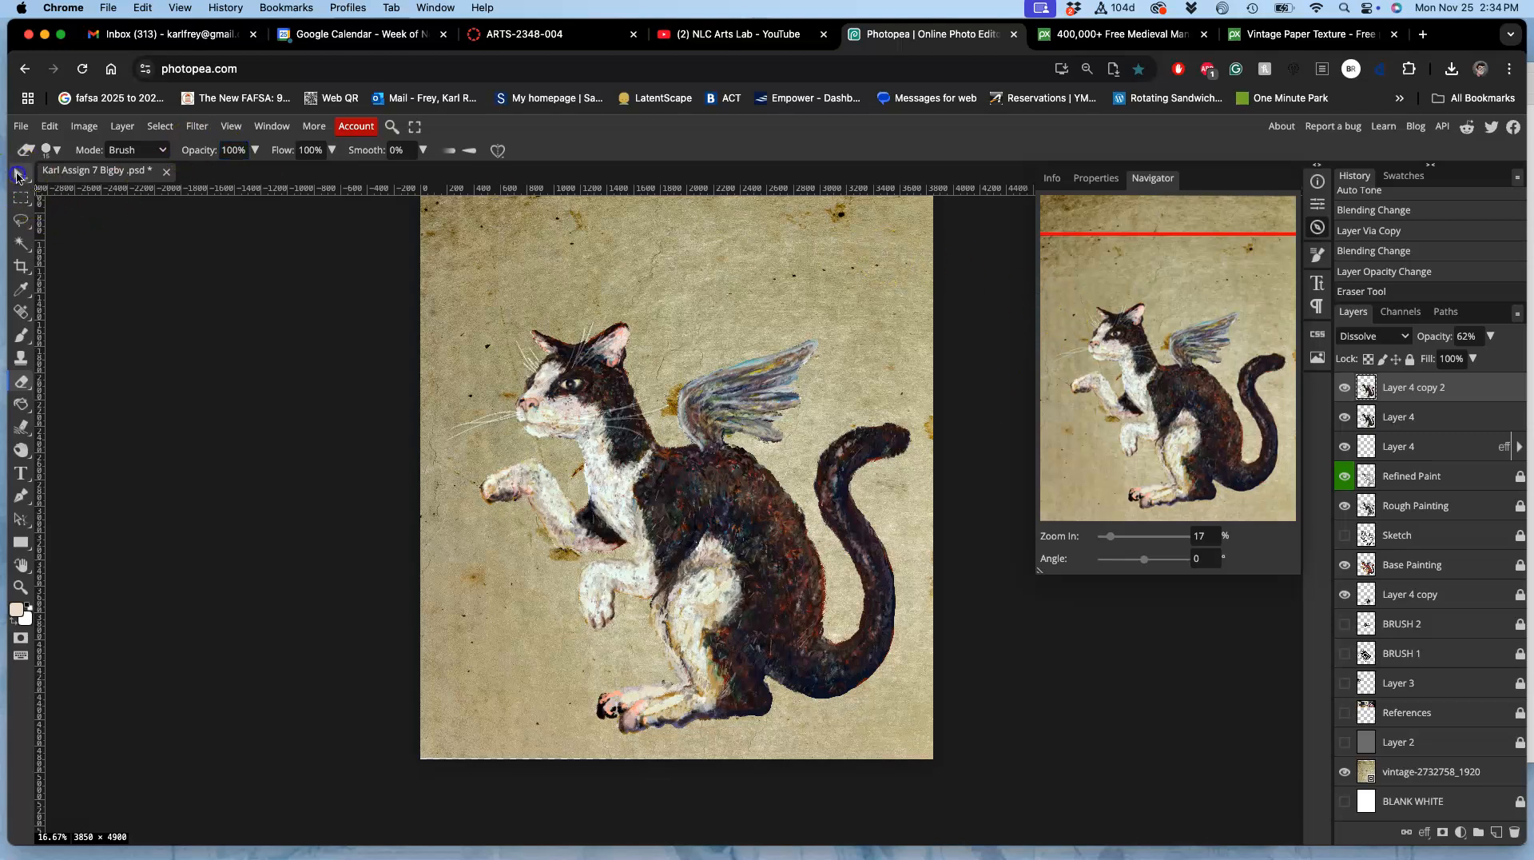
Step: Examine the cat's body, face and wing up close against the paper texture, and return to the whole painting
click(18, 175)
scroll(475, 484, up, 5)
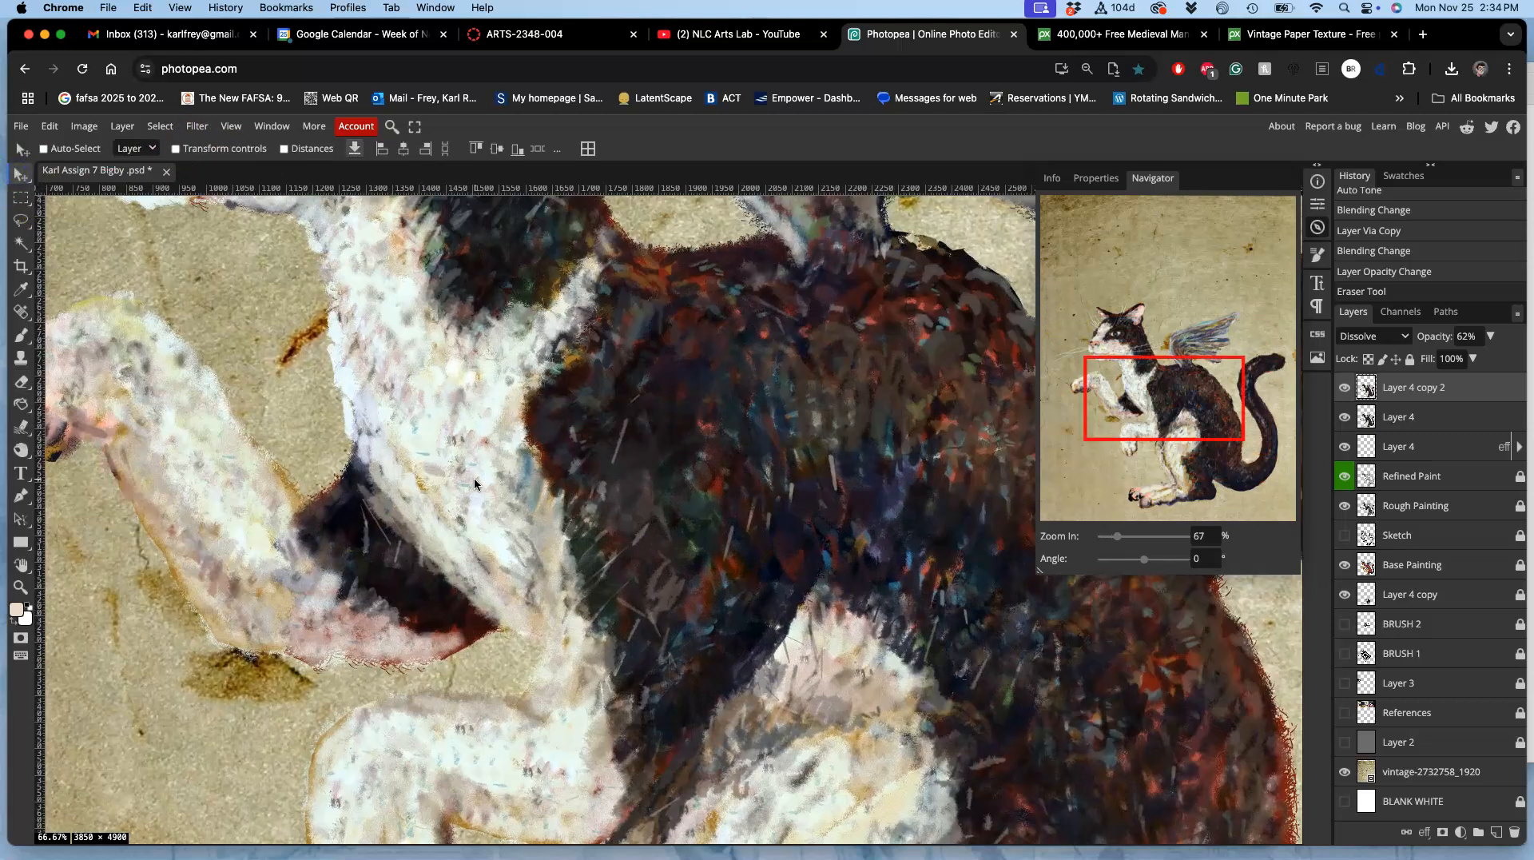
scroll(475, 483, left, 5)
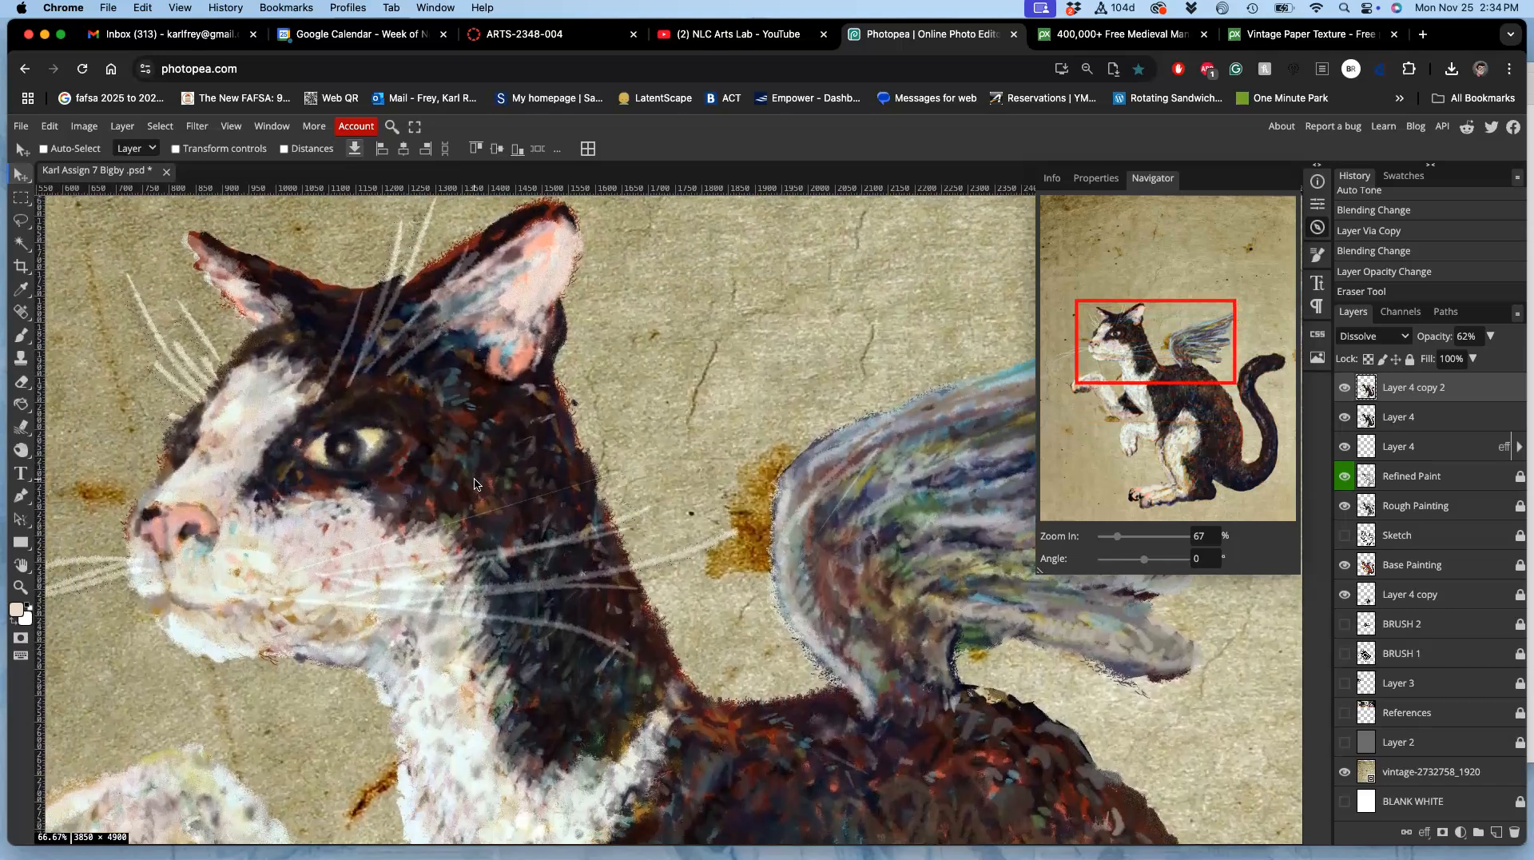
scroll(474, 483, down, 5)
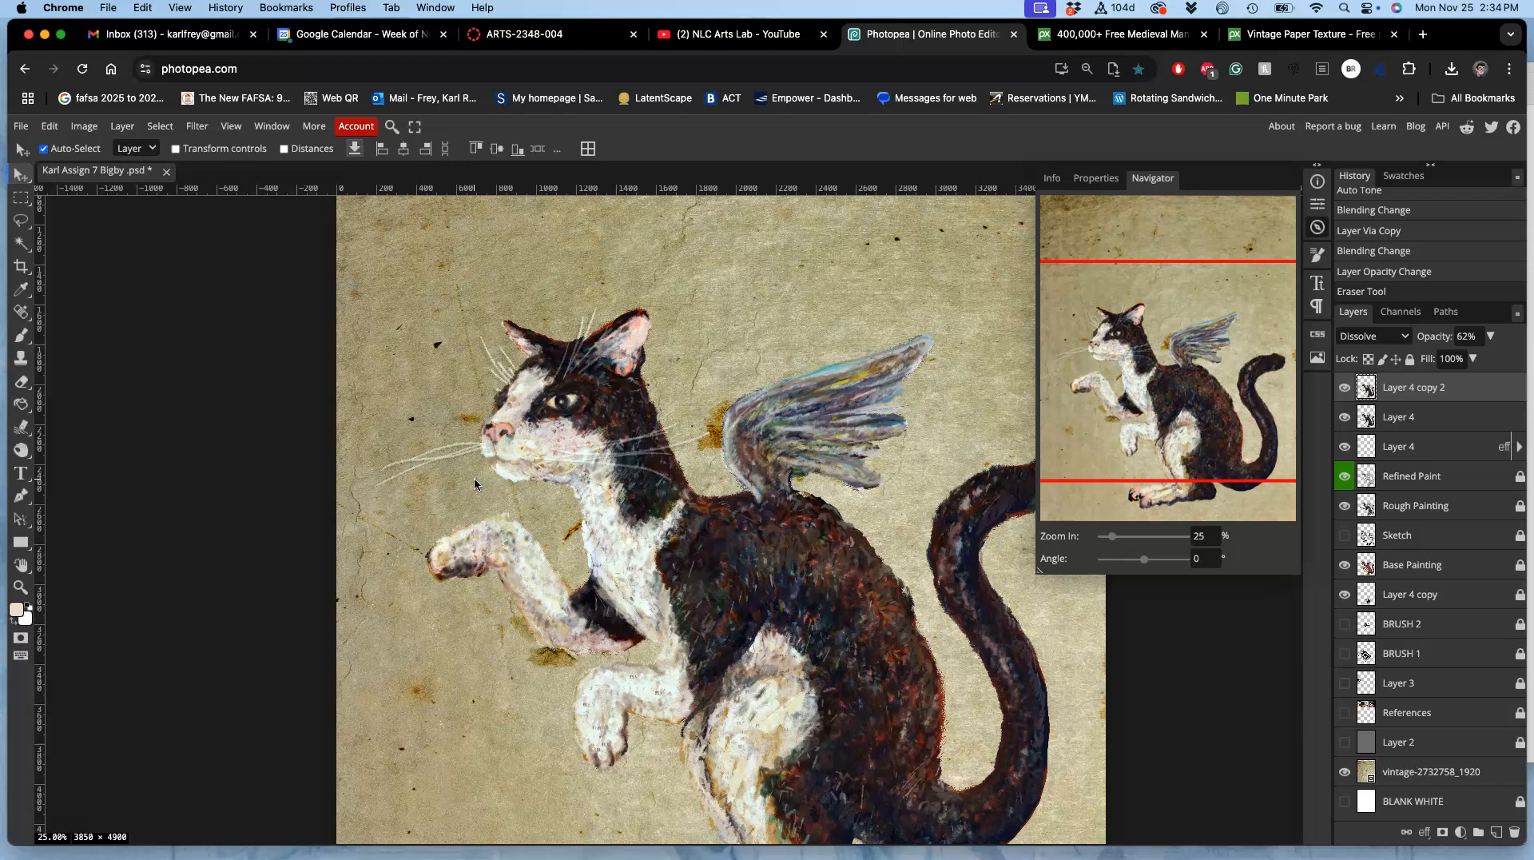
scroll(475, 483, down, 2)
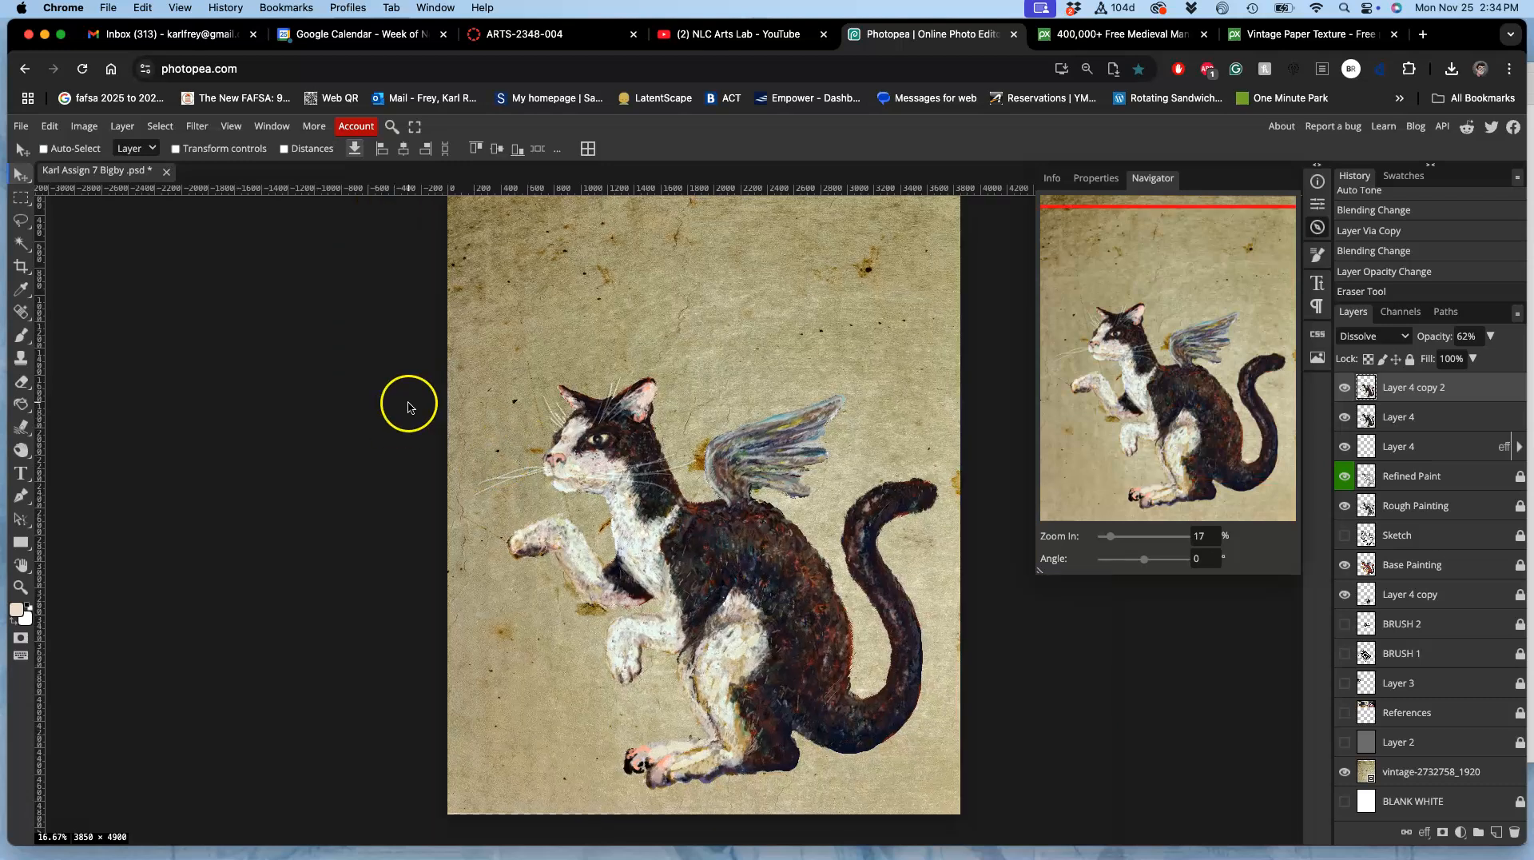
click(24, 128)
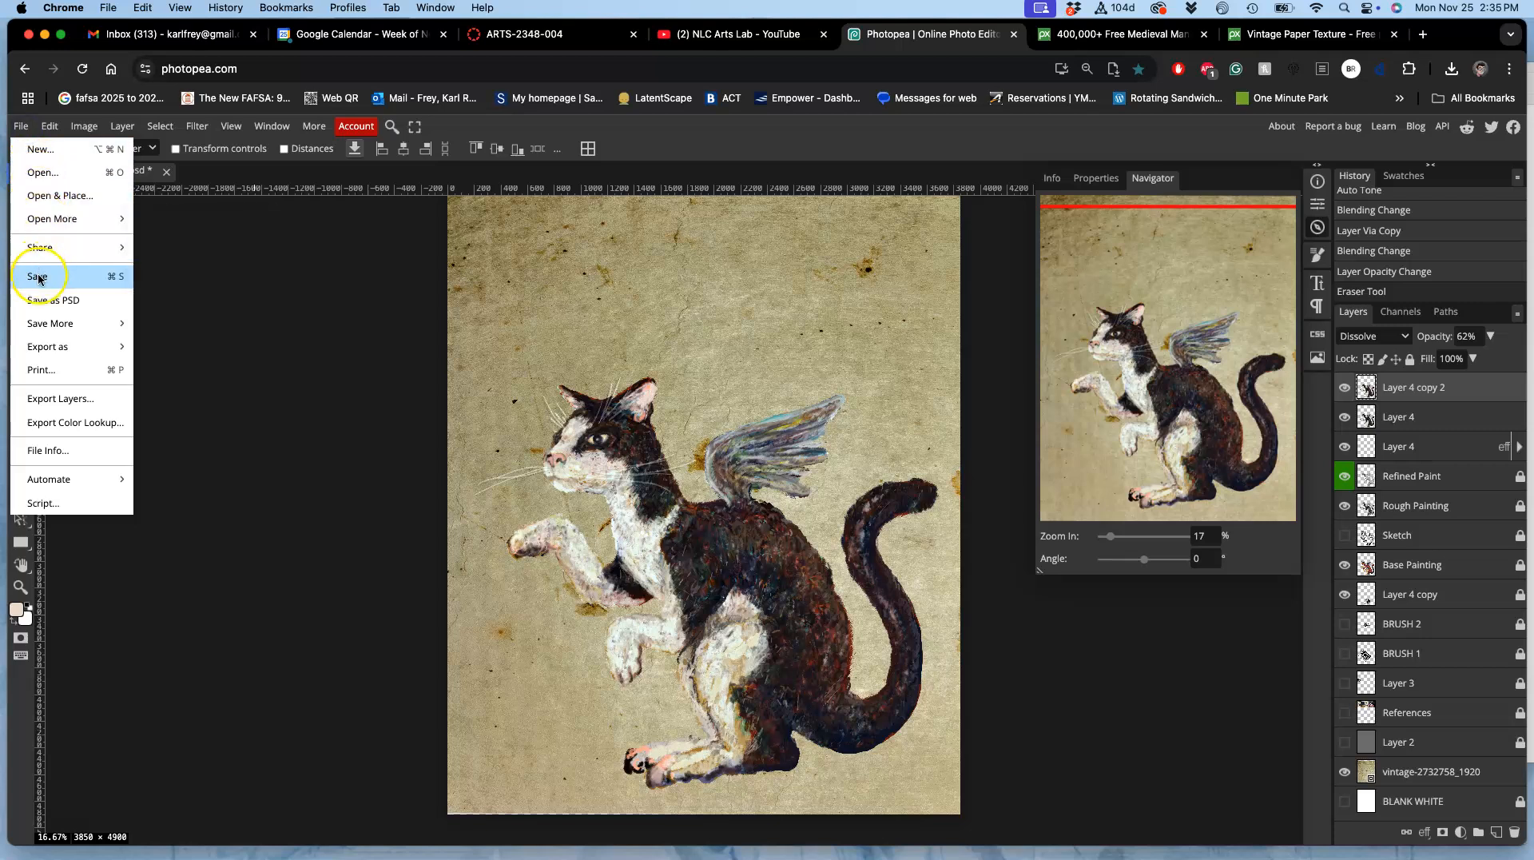
Step: Lower the vintage paper layer's opacity to 78% and show the BLANK WHITE layer beneath it
click(1415, 775)
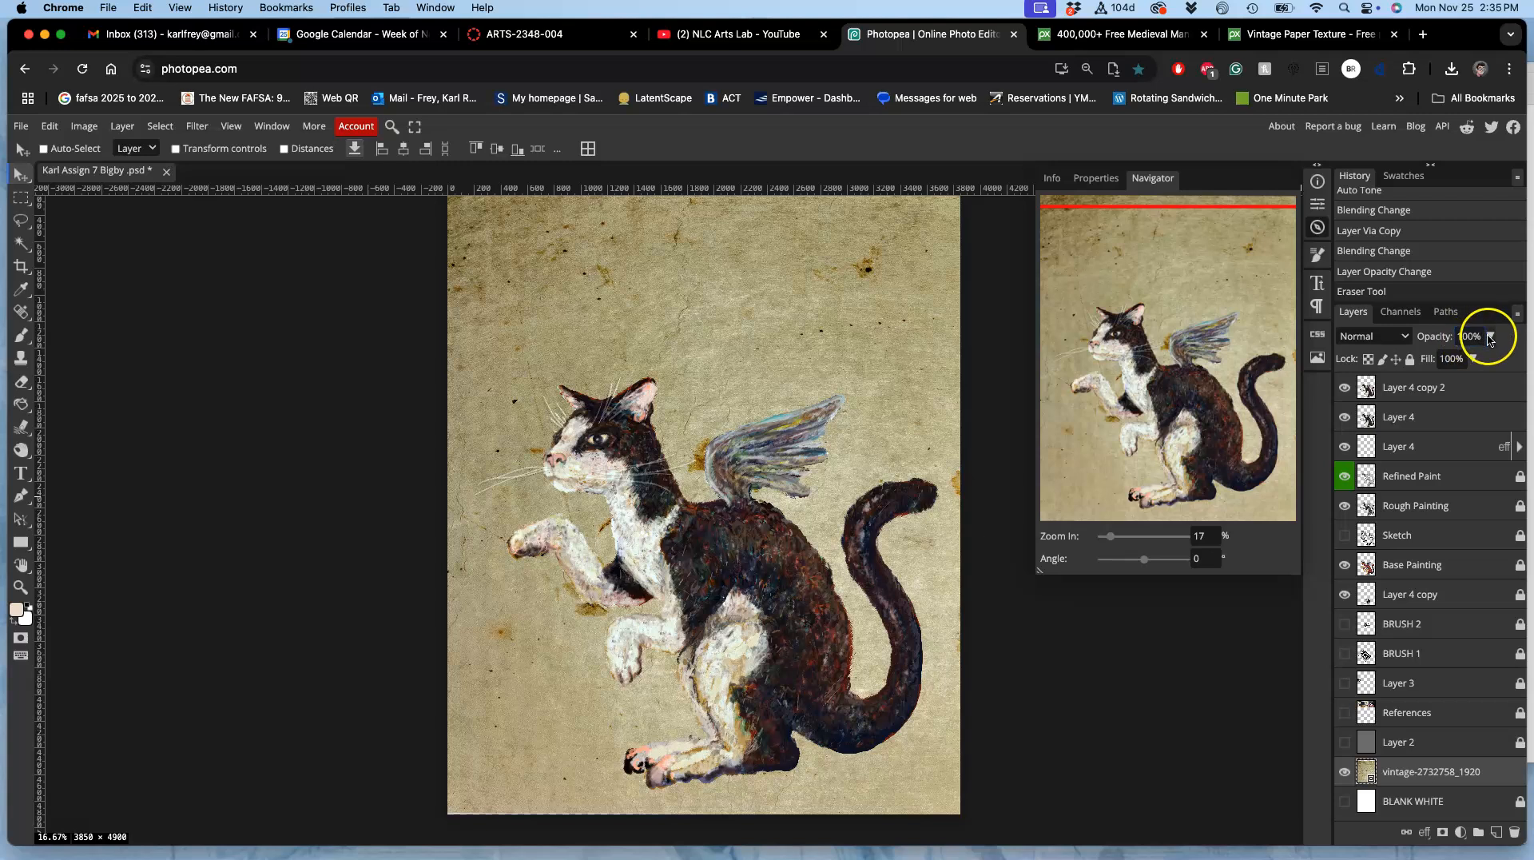
click(1469, 359)
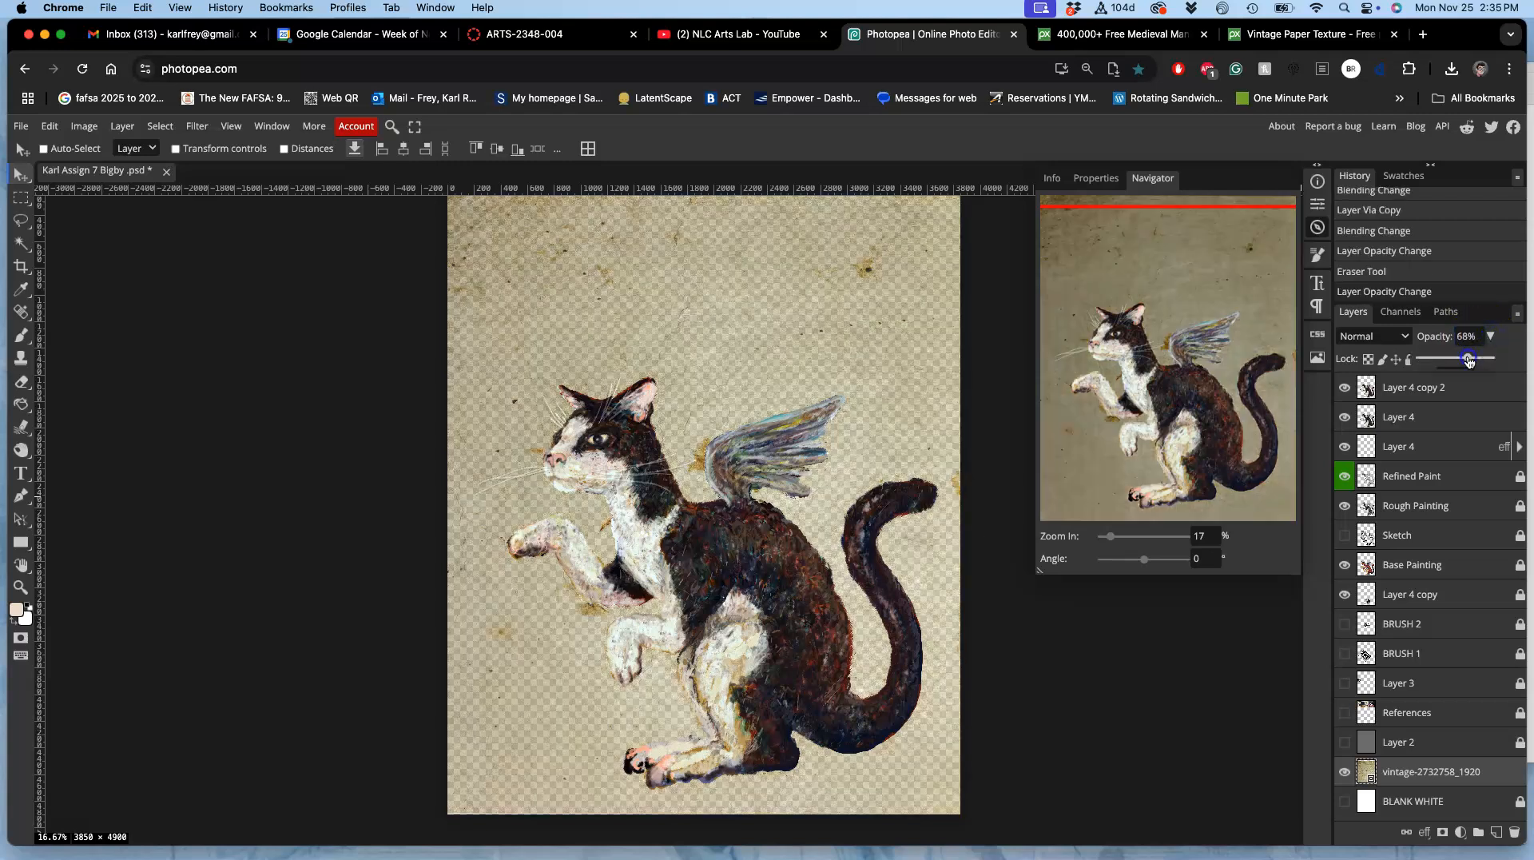
drag(1469, 358, 1477, 358)
click(1345, 802)
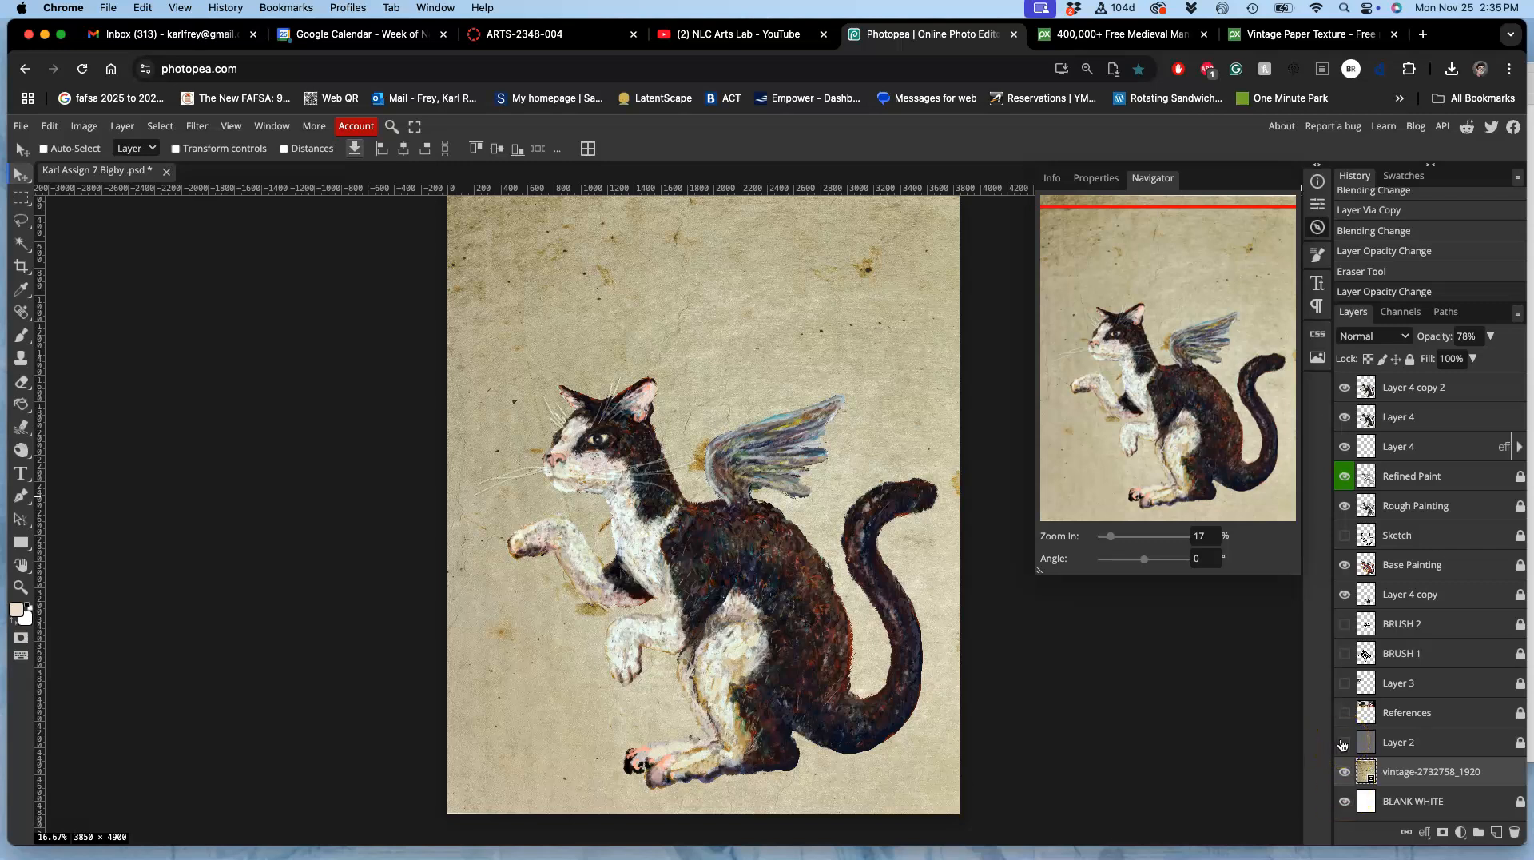
Step: Rasterize the vintage paper layer and warm its midtones with Color Balance, using Cyan-Red about 38 and Yellow-Blue -25
right_click(1443, 773)
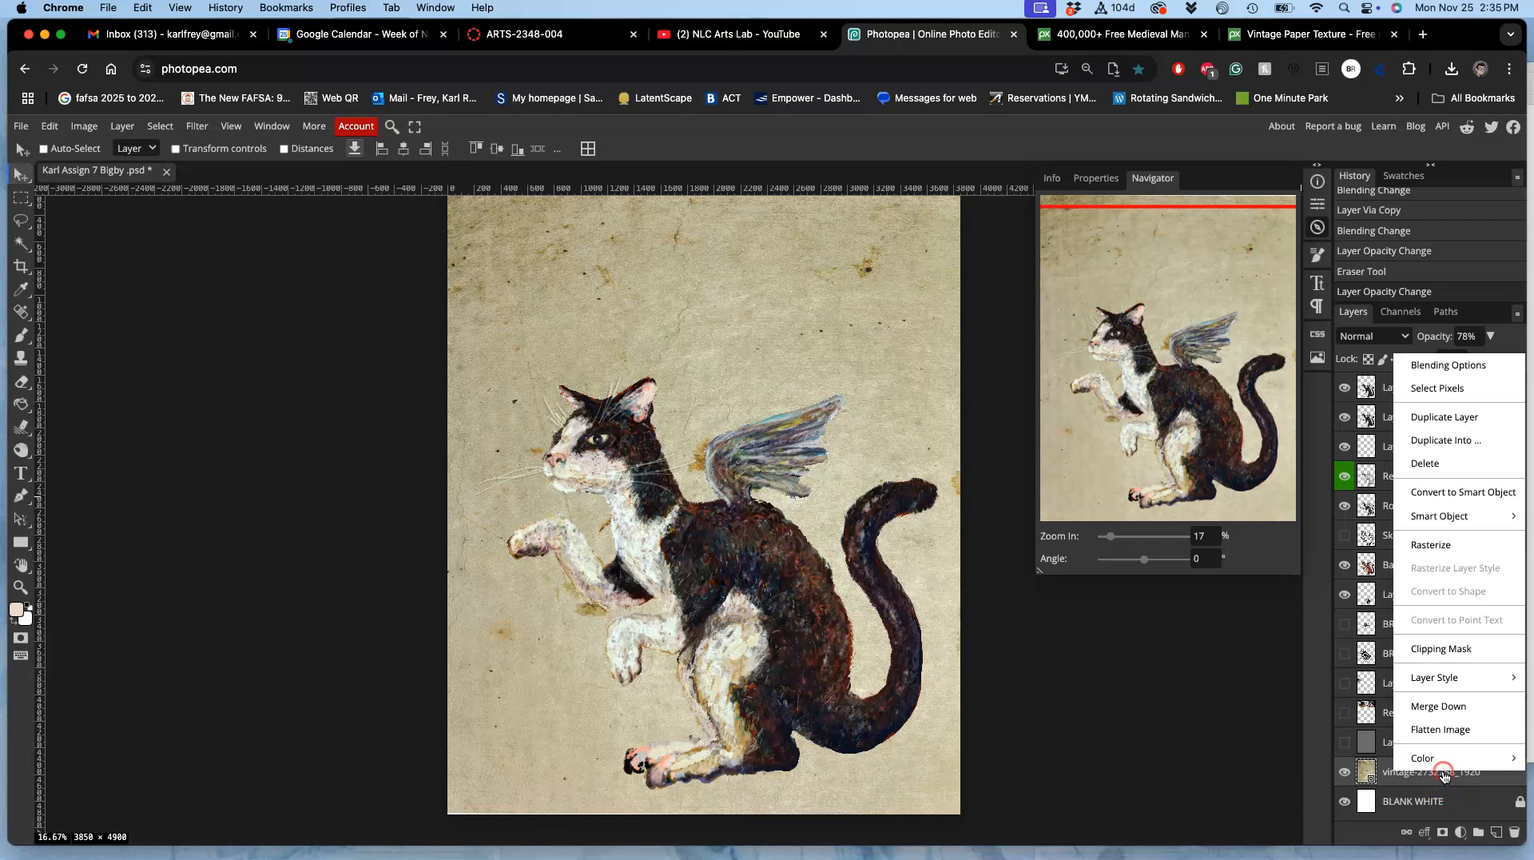
click(1431, 545)
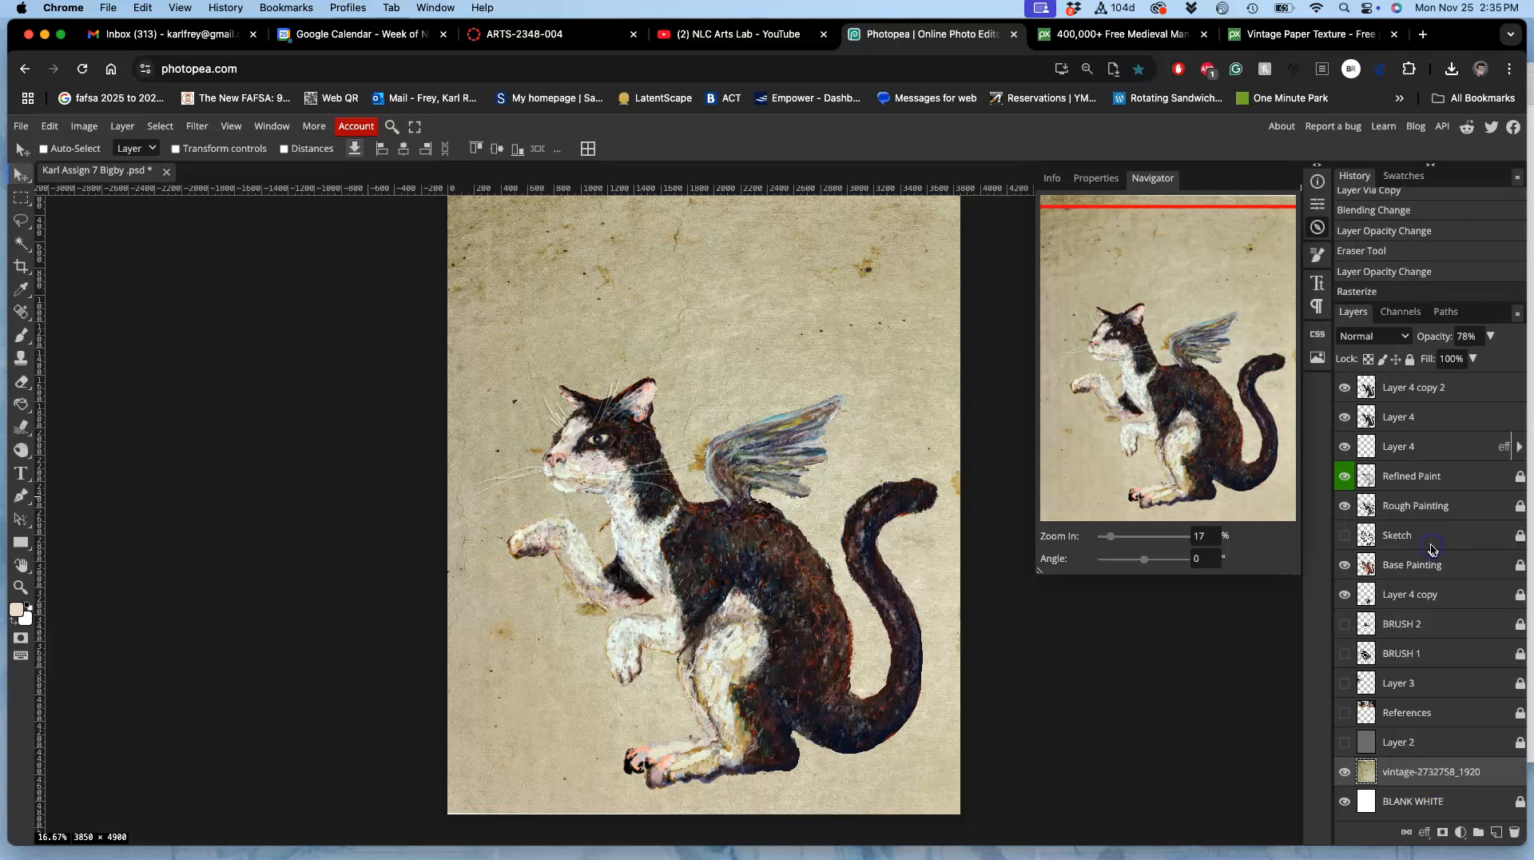
click(84, 126)
mouse_move(112, 178)
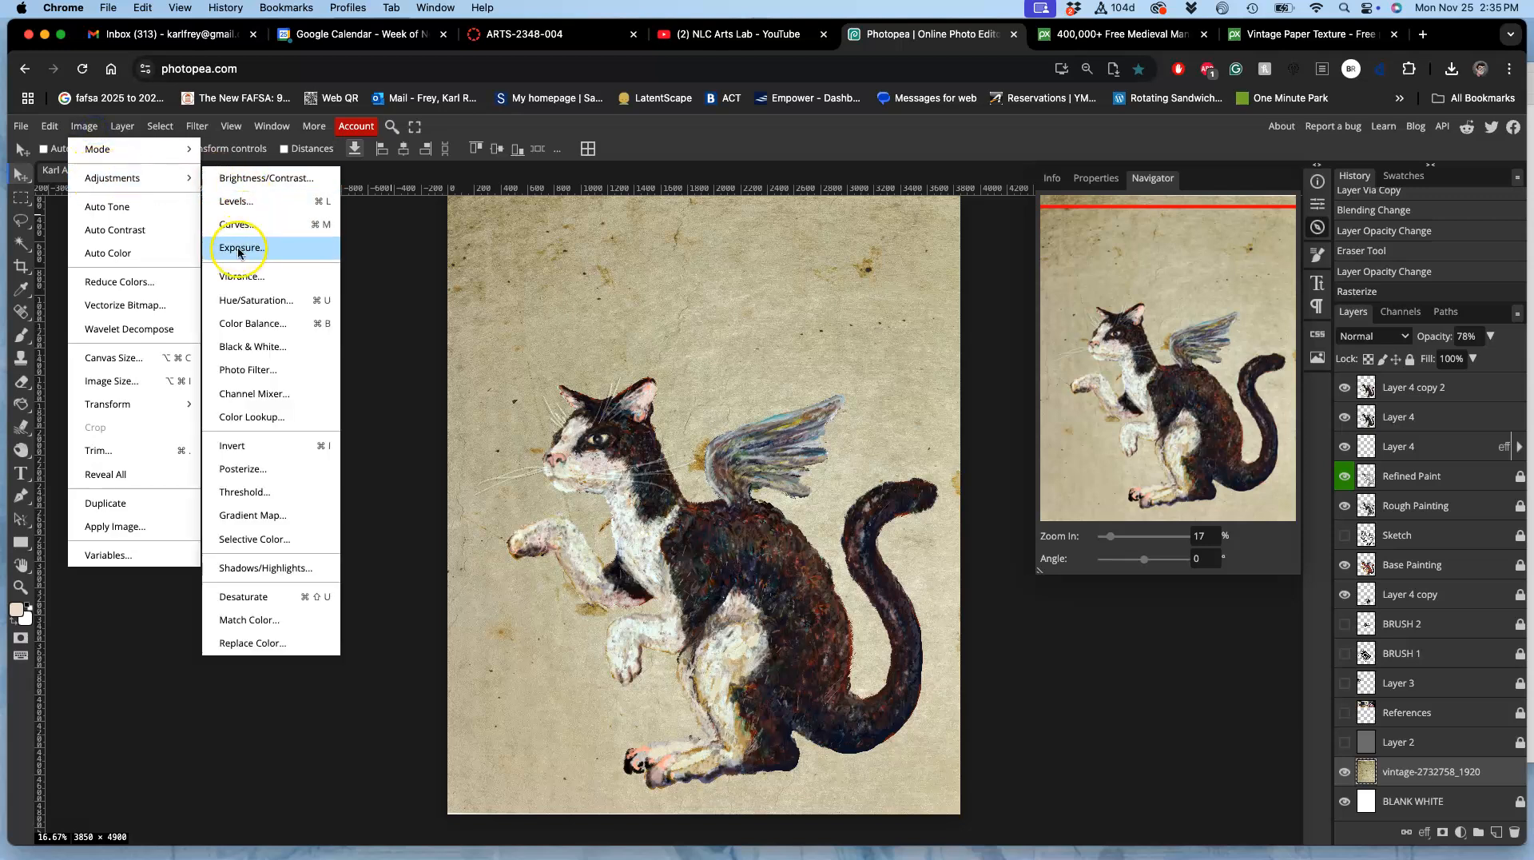
click(241, 323)
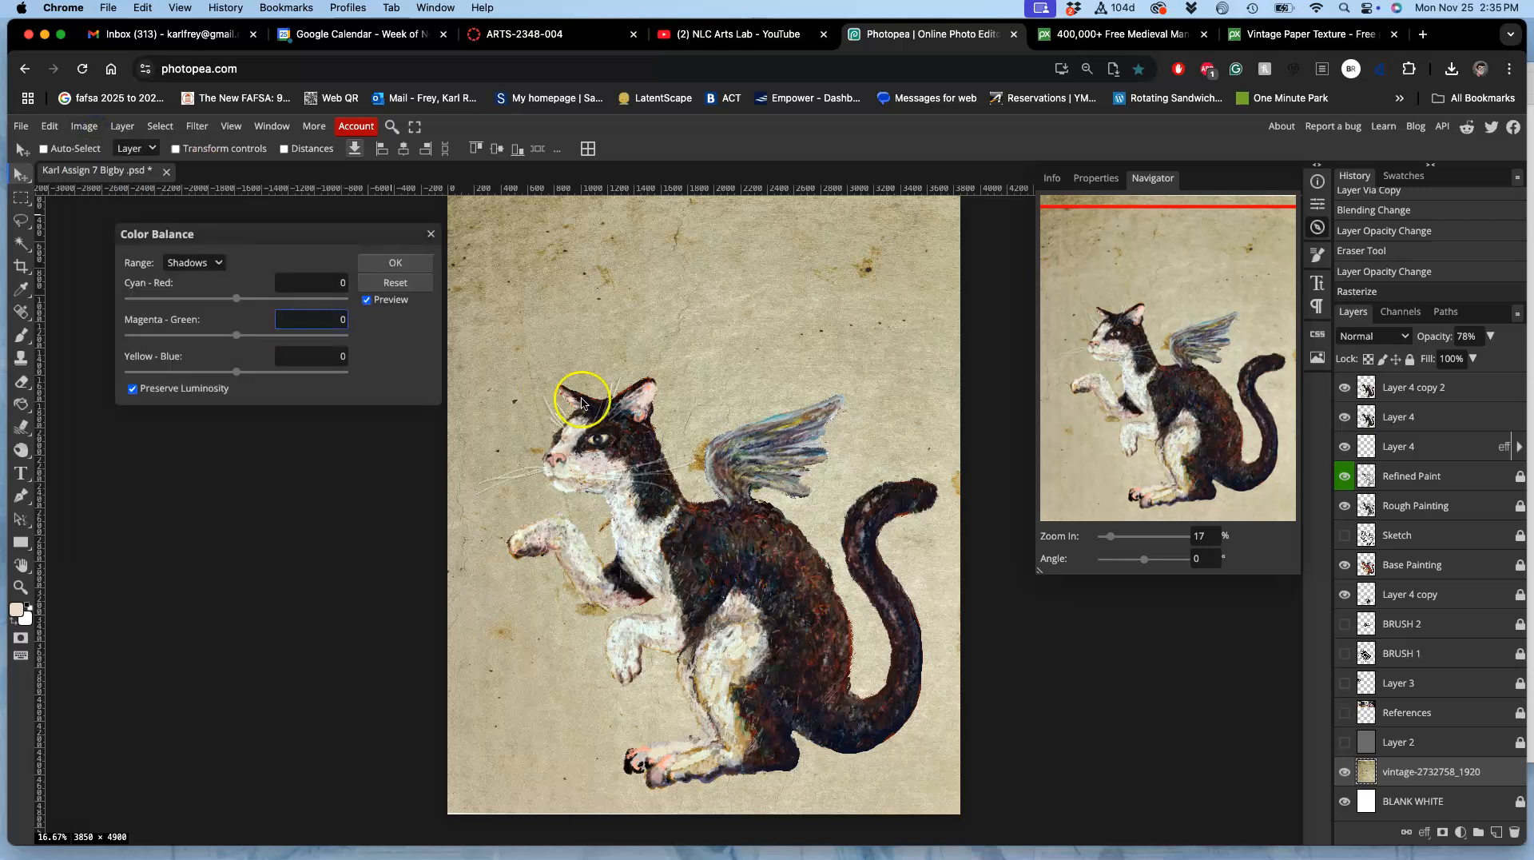
click(205, 264)
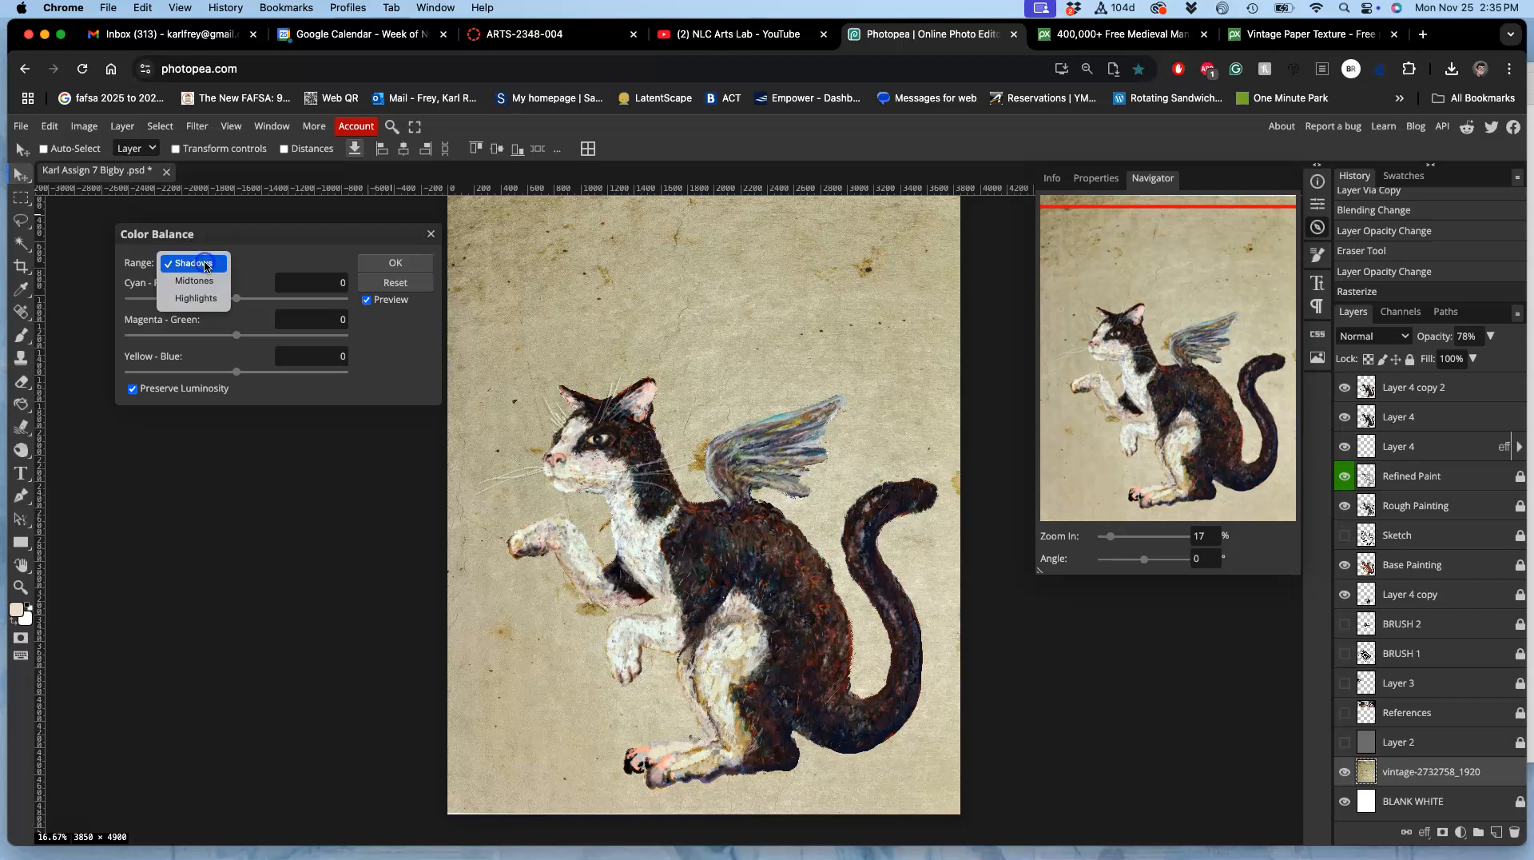
click(194, 280)
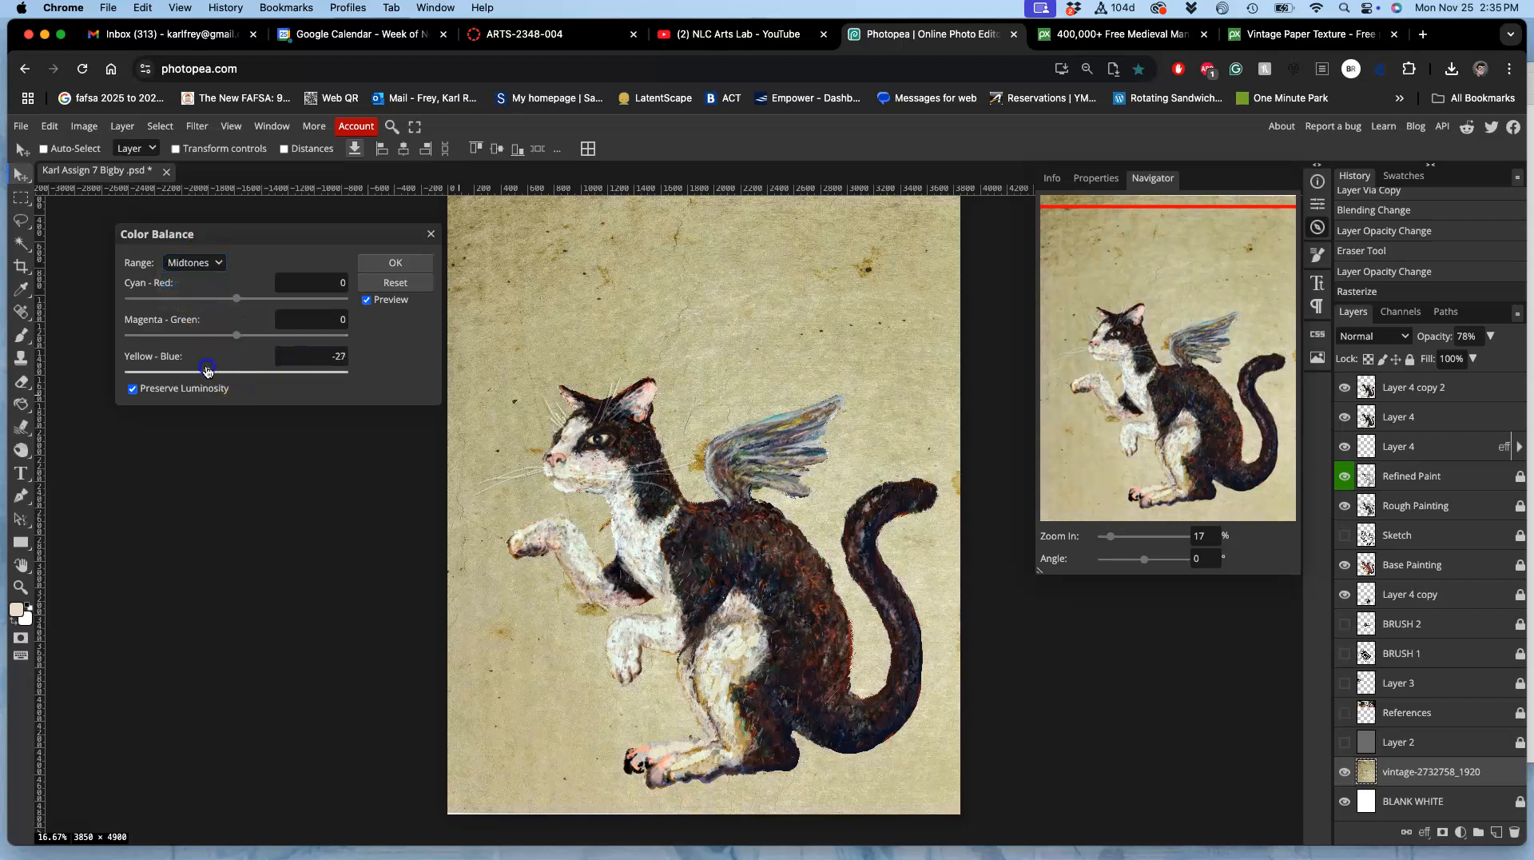
drag(236, 299, 236, 300)
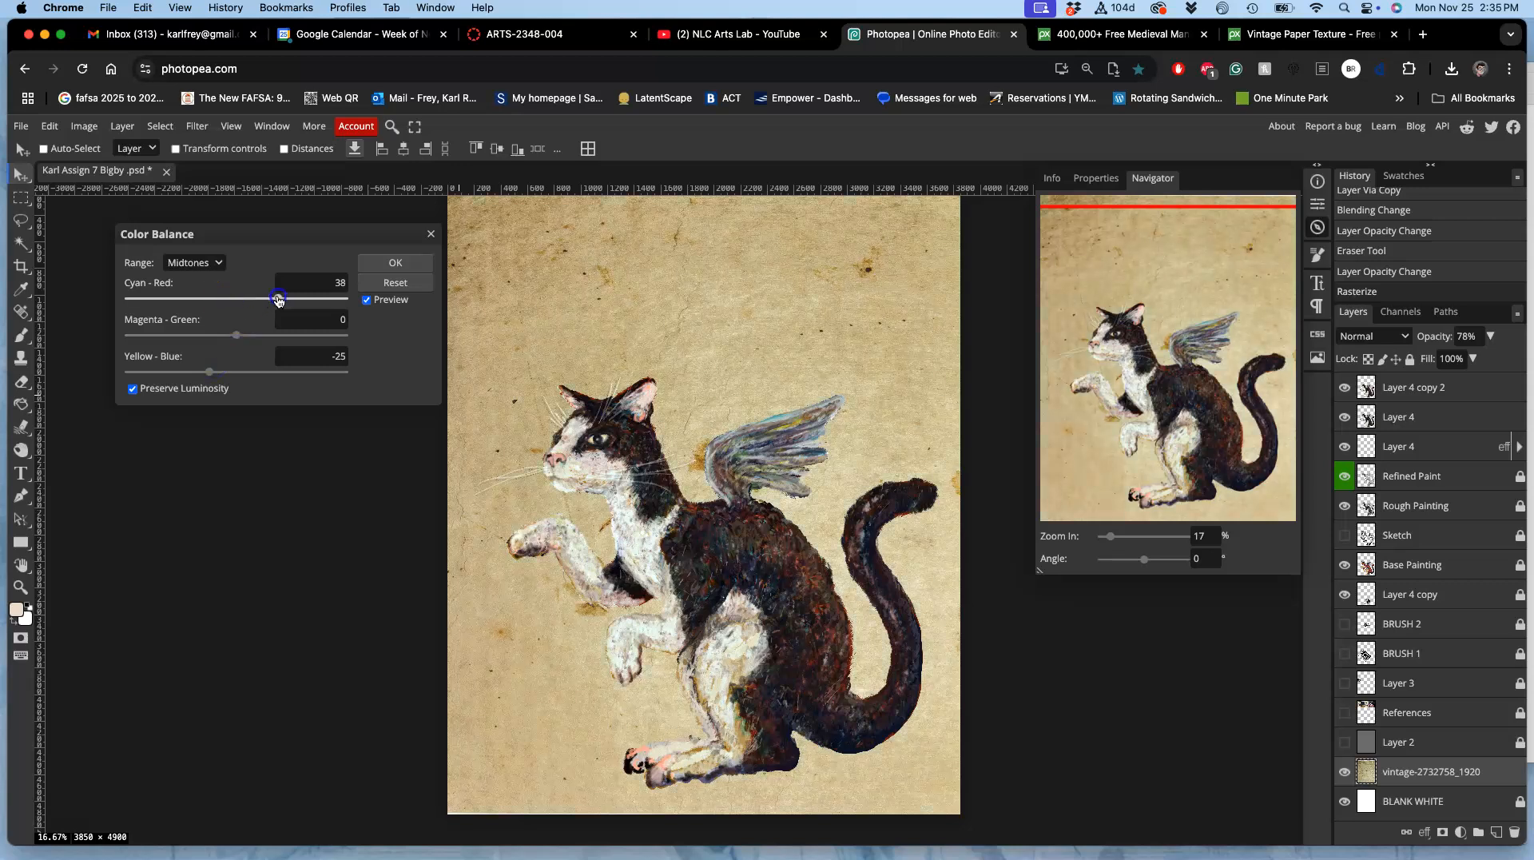
click(342, 318)
click(392, 266)
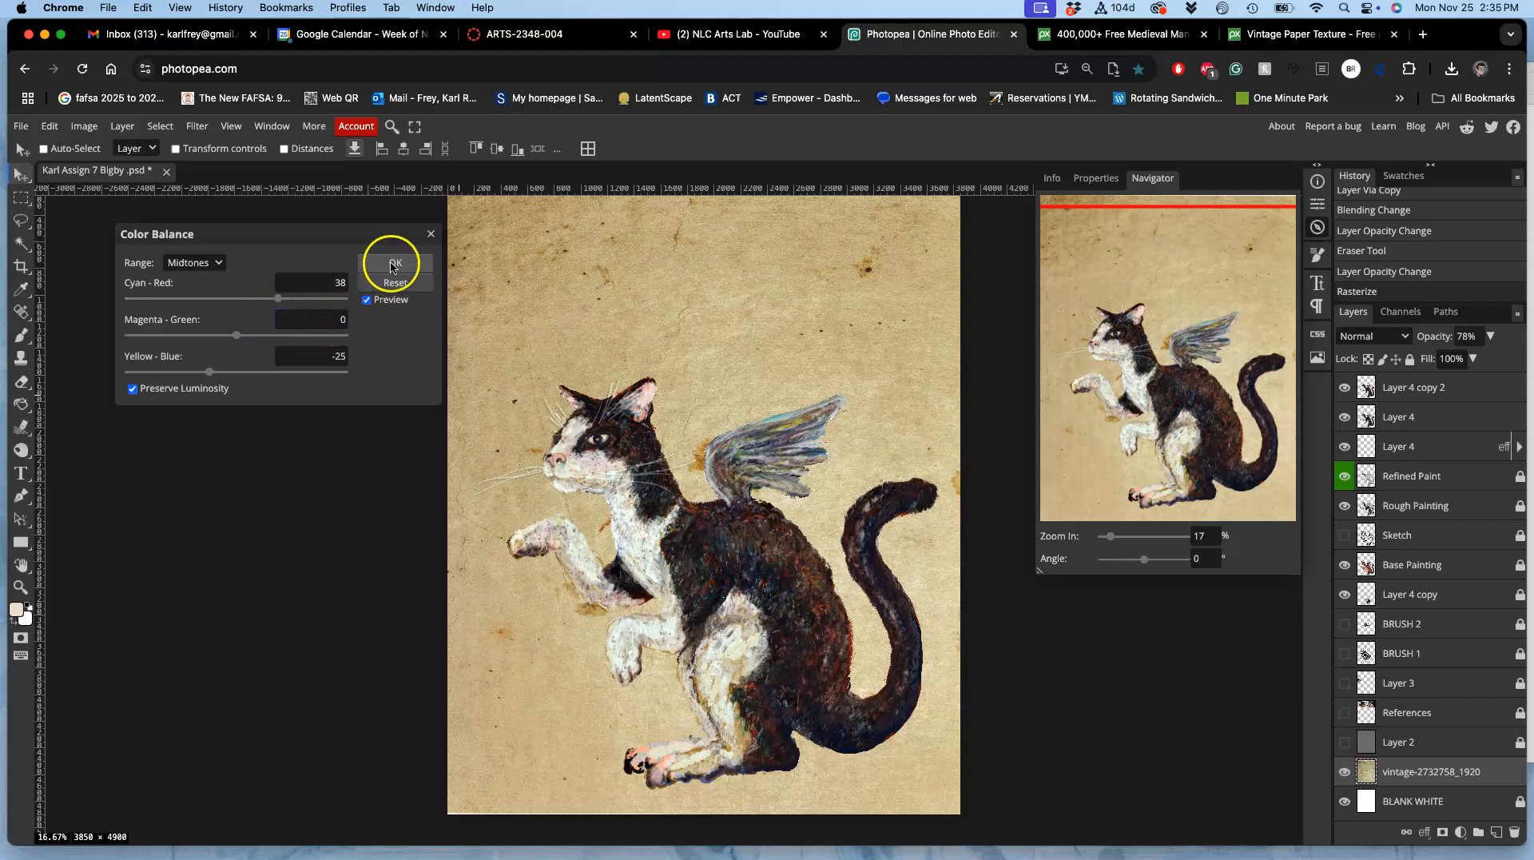
Step: Brighten the vintage paper layer with Levels by setting the midtone input to 1.66
click(84, 126)
mouse_move(106, 171)
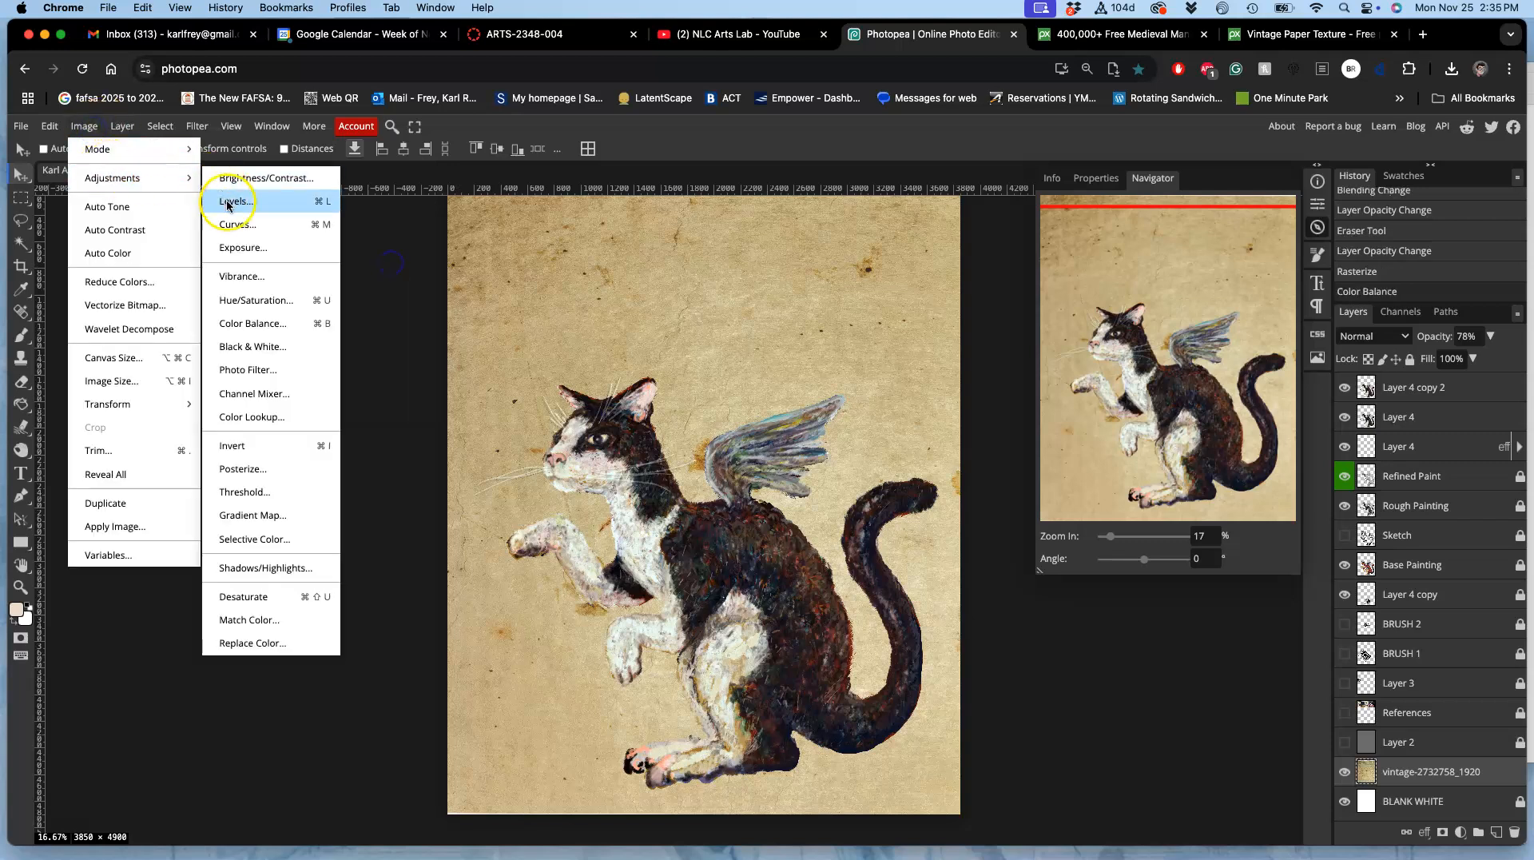
click(229, 199)
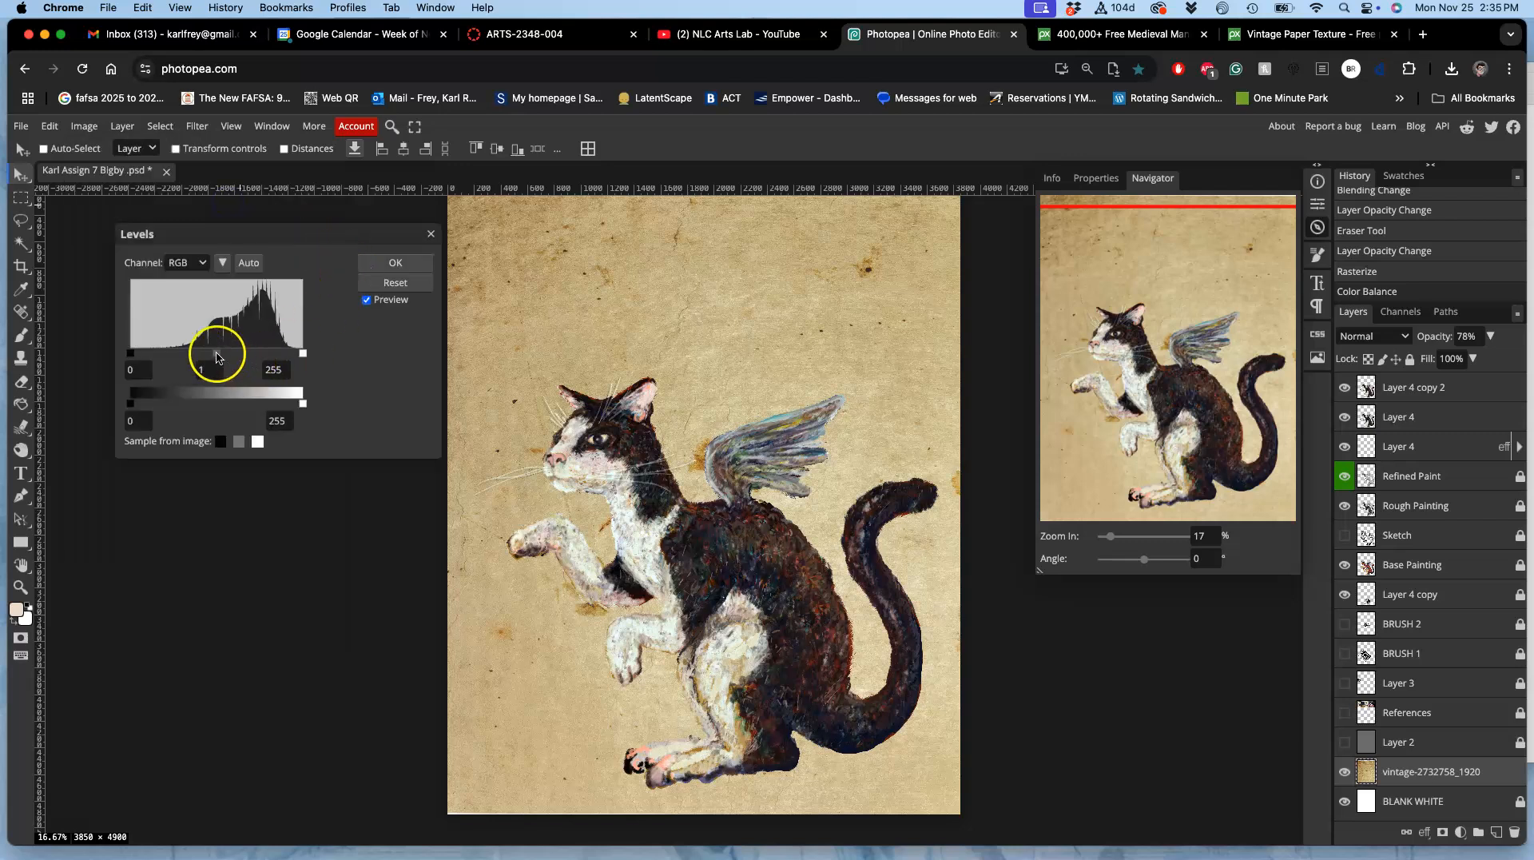
drag(200, 356, 196, 355)
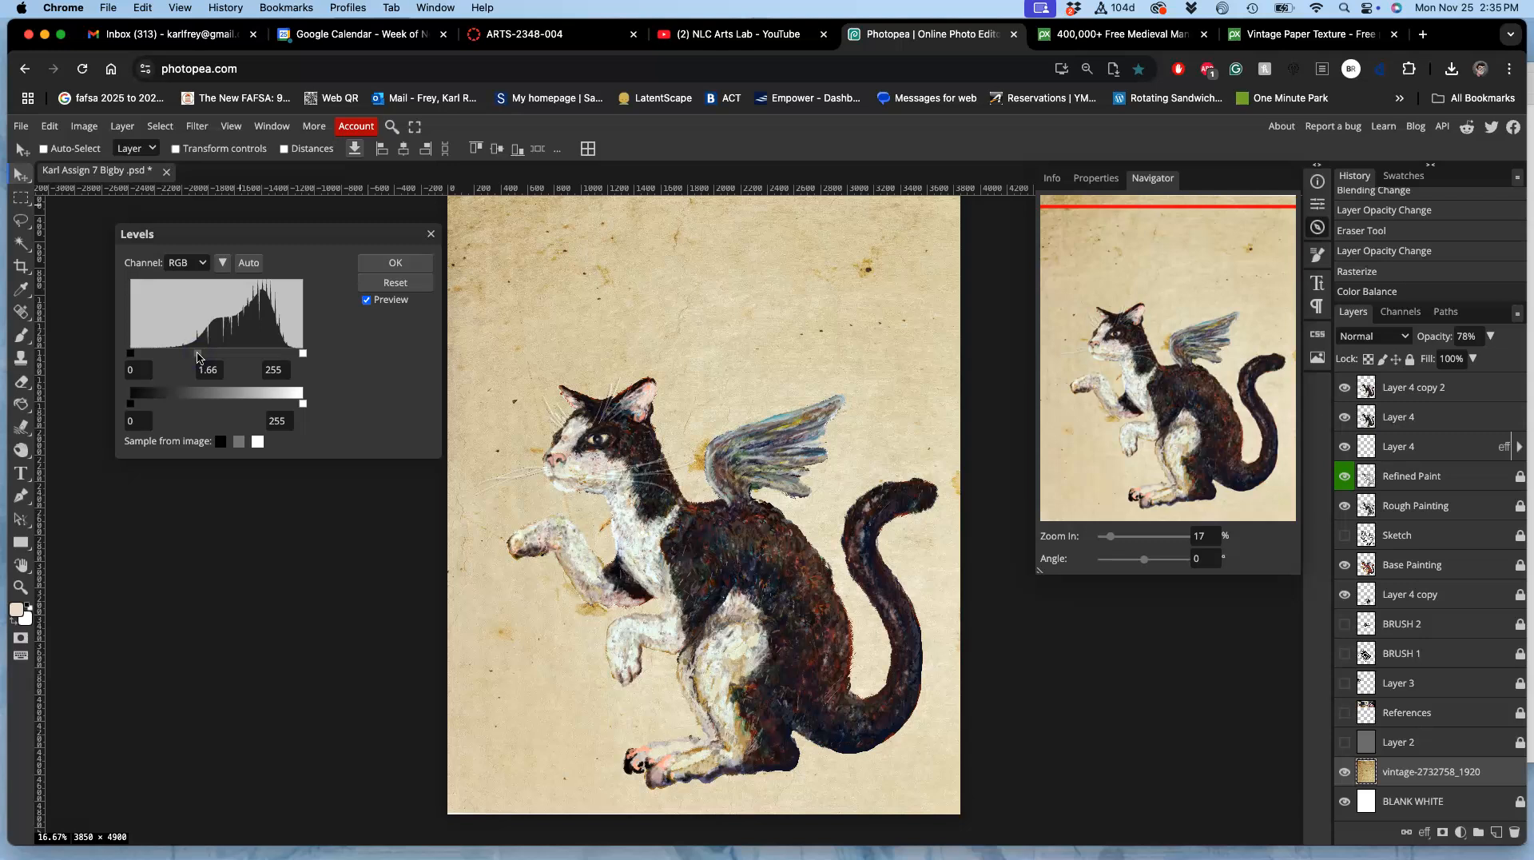
click(384, 267)
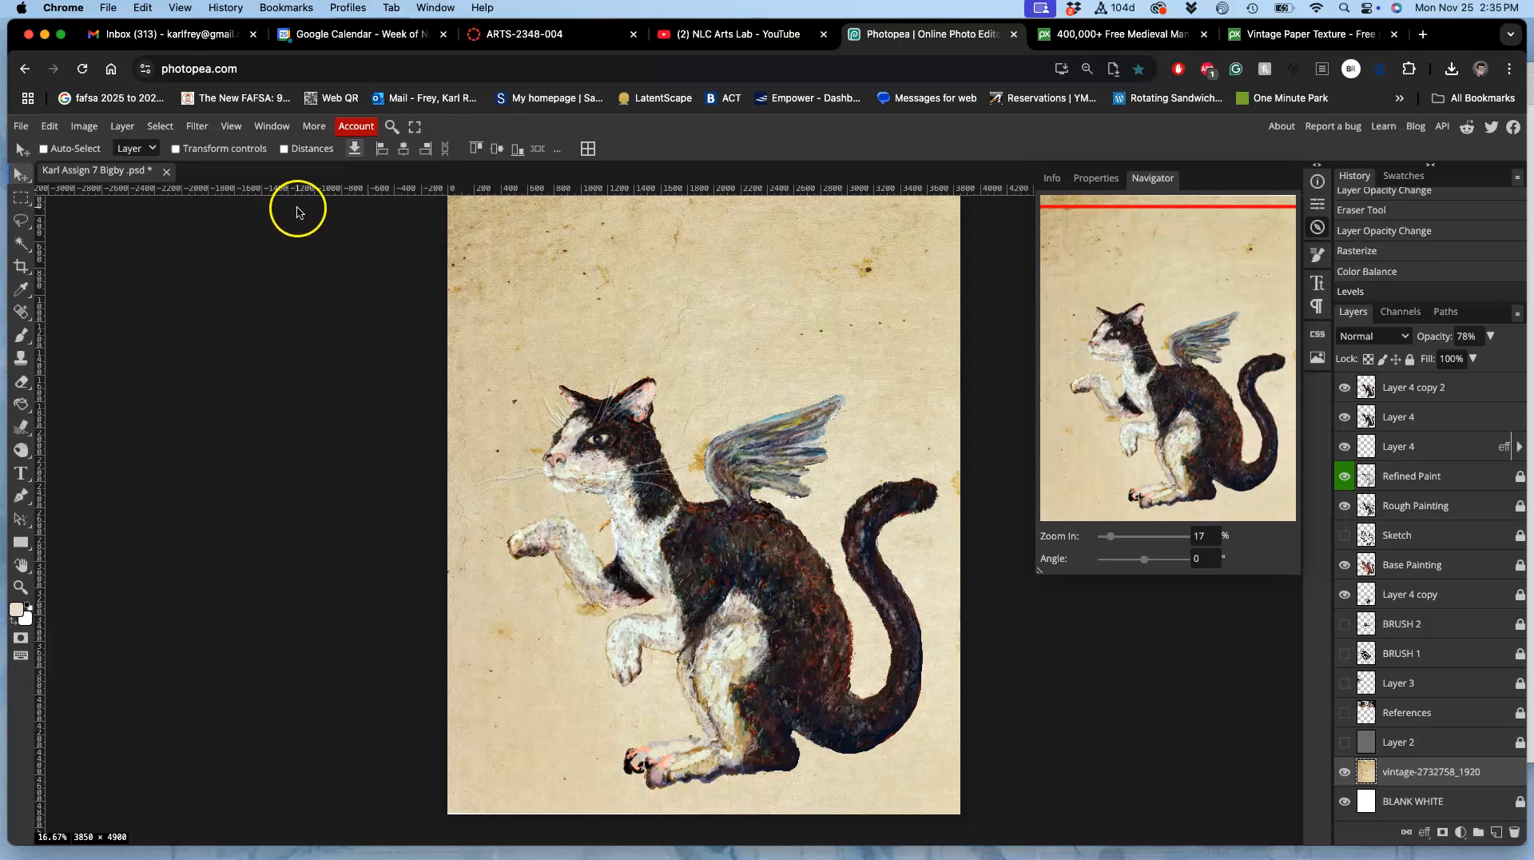
Step: Add a Drop Shadow to the upper Layer 4 with about 73% opacity, a 120° angle independent of the global angle, and 115 px size
scroll(288, 254, down, 3)
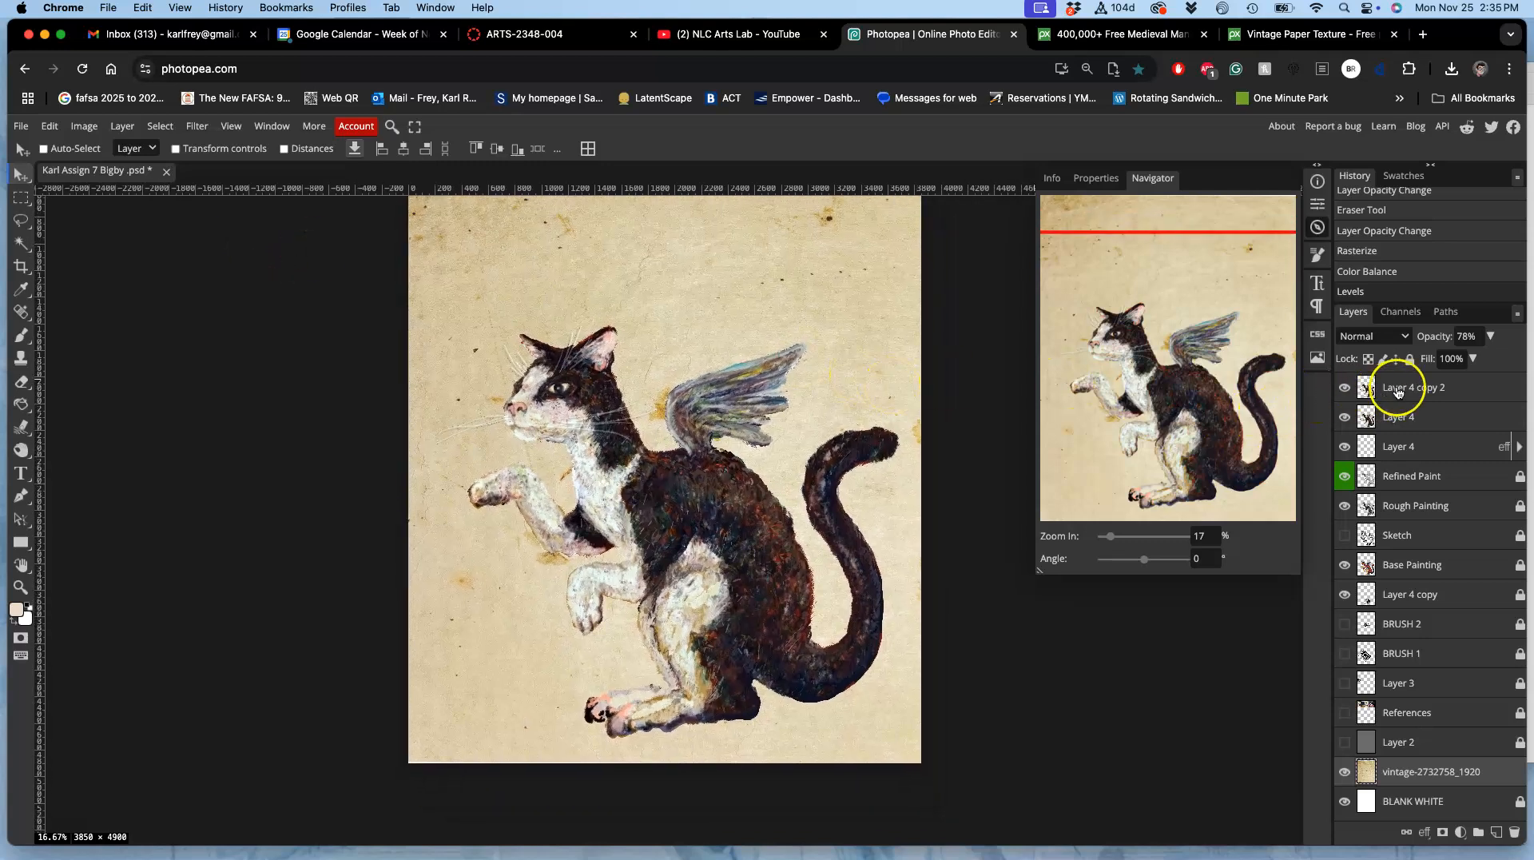
click(1412, 391)
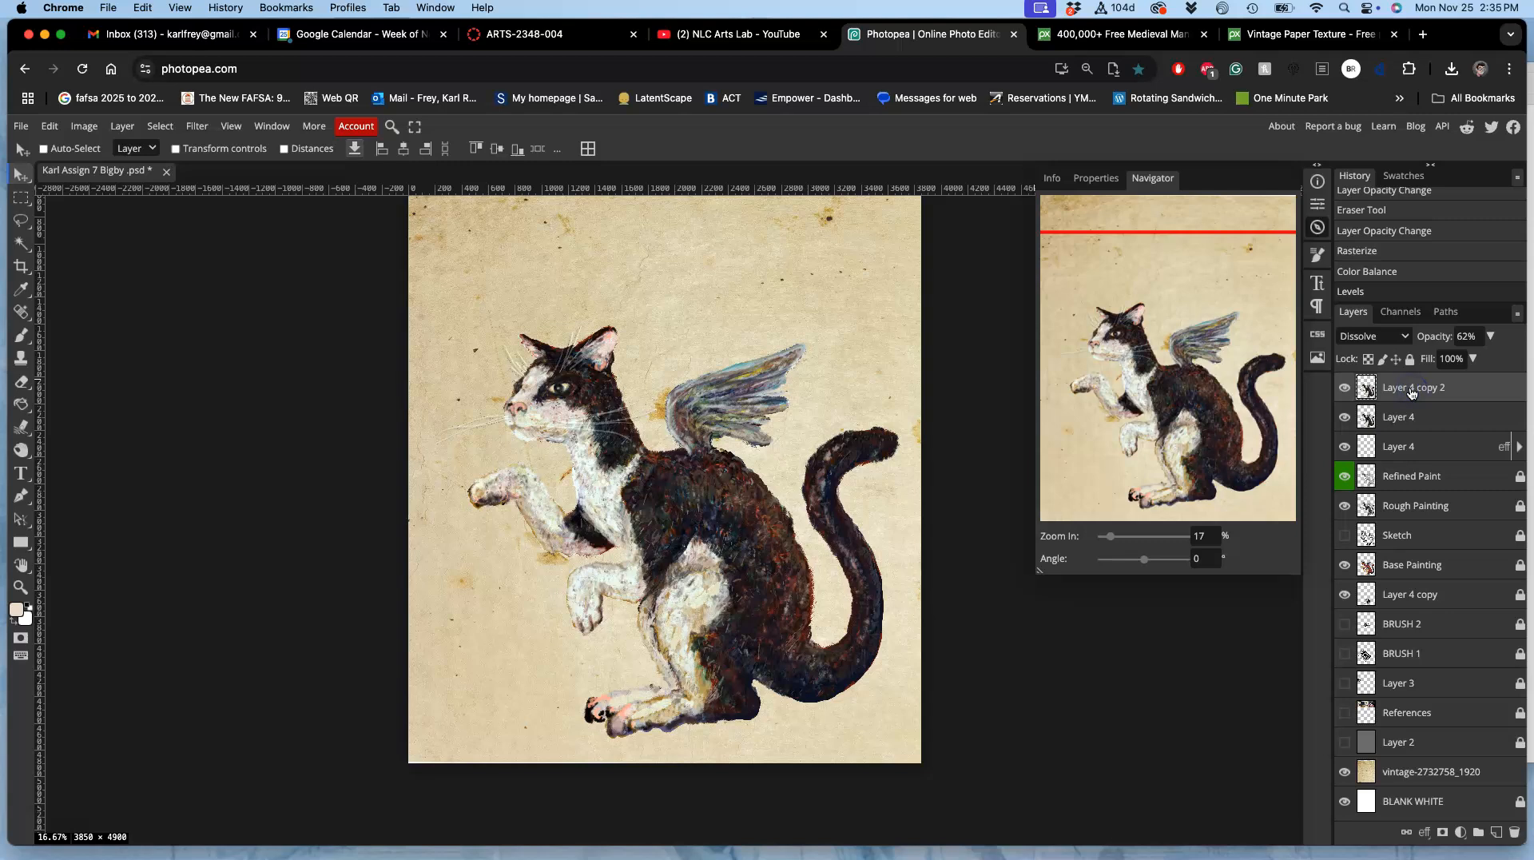
double_click(1422, 421)
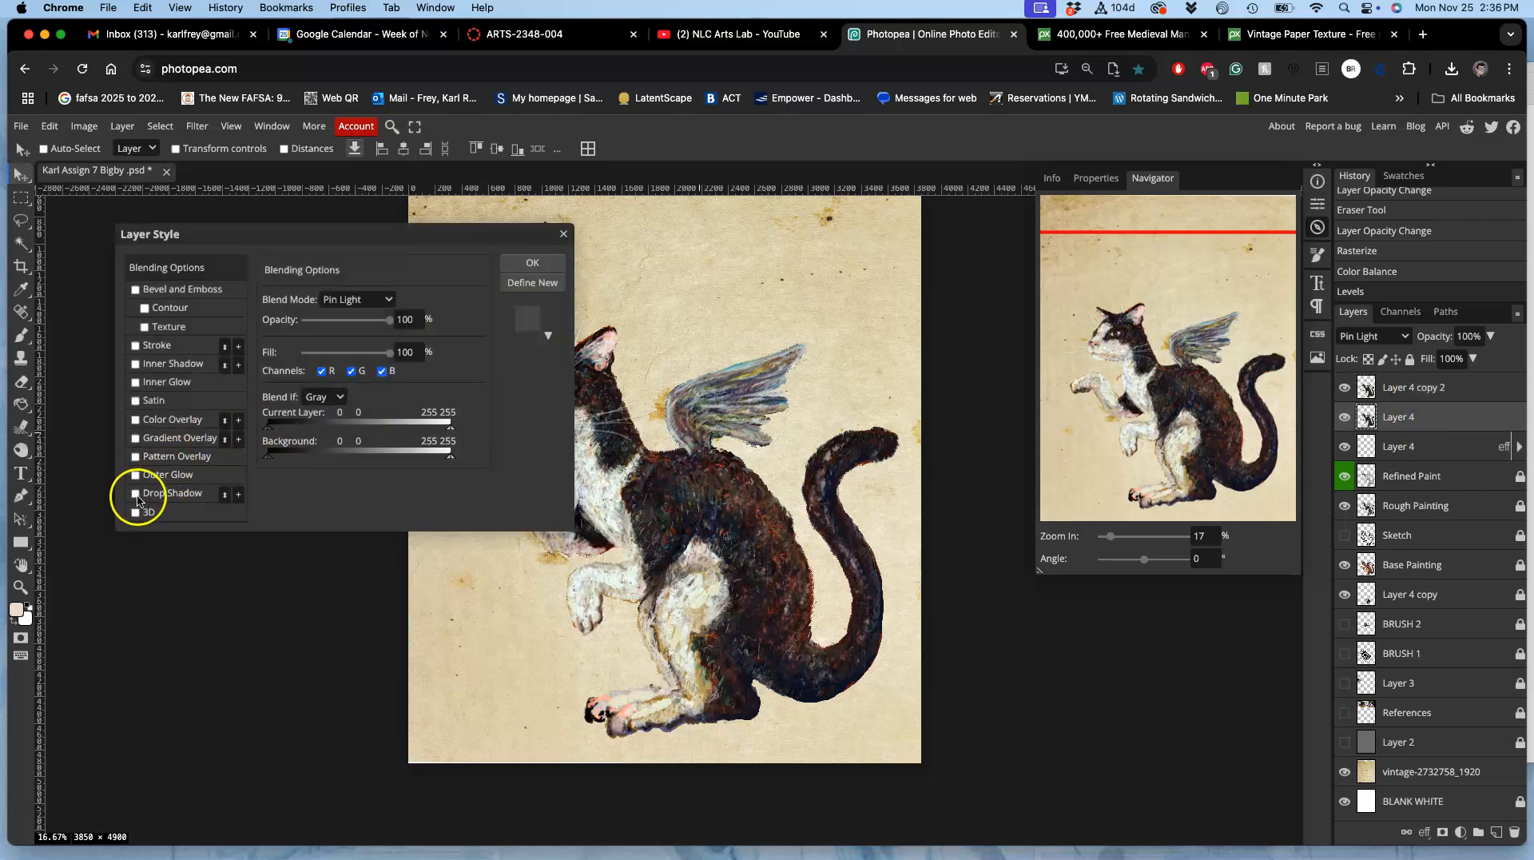
click(156, 495)
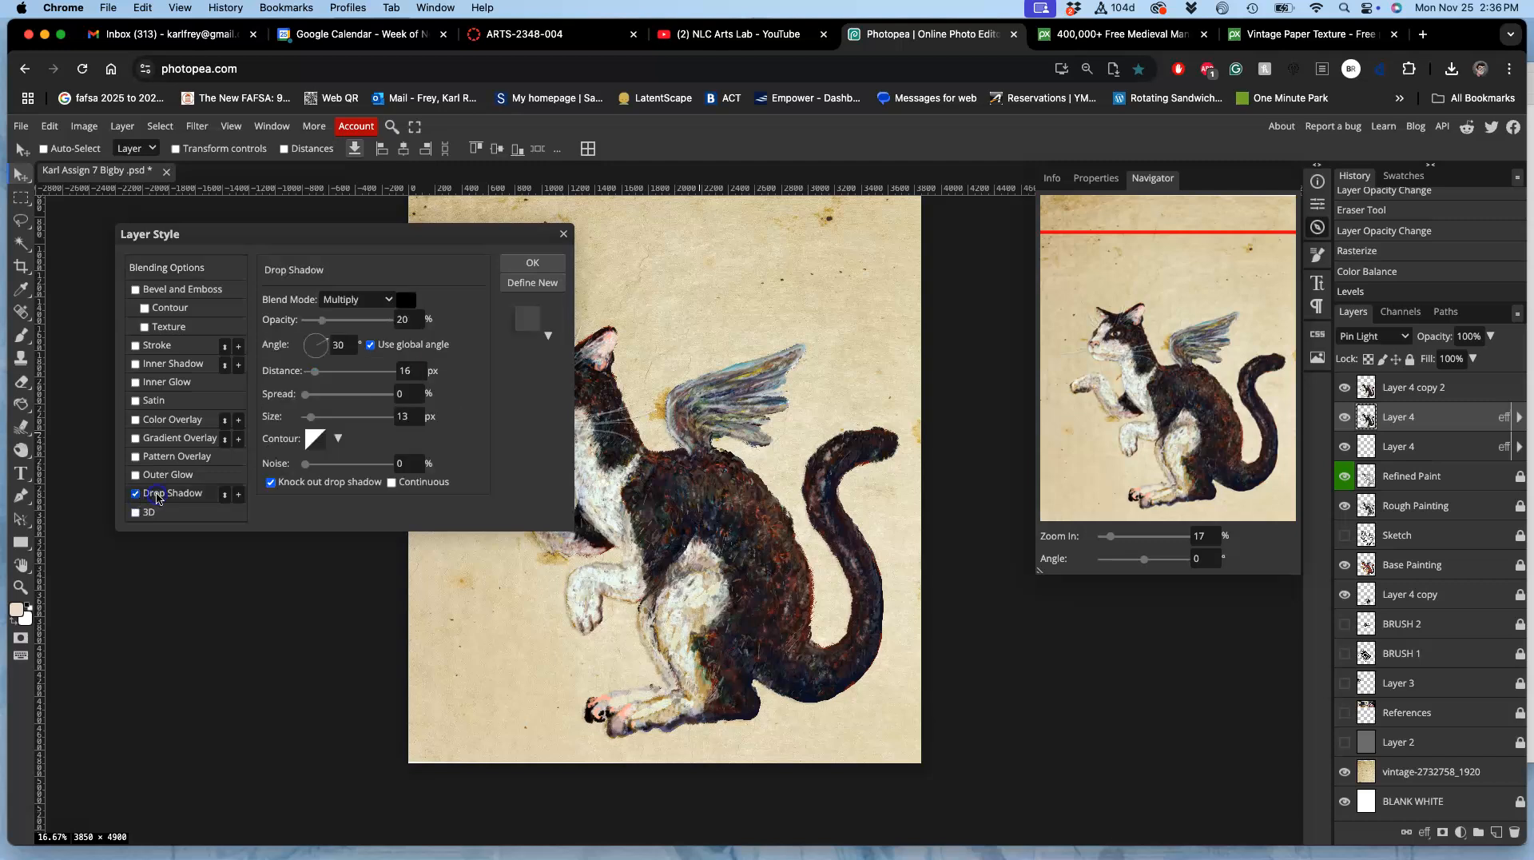
click(342, 327)
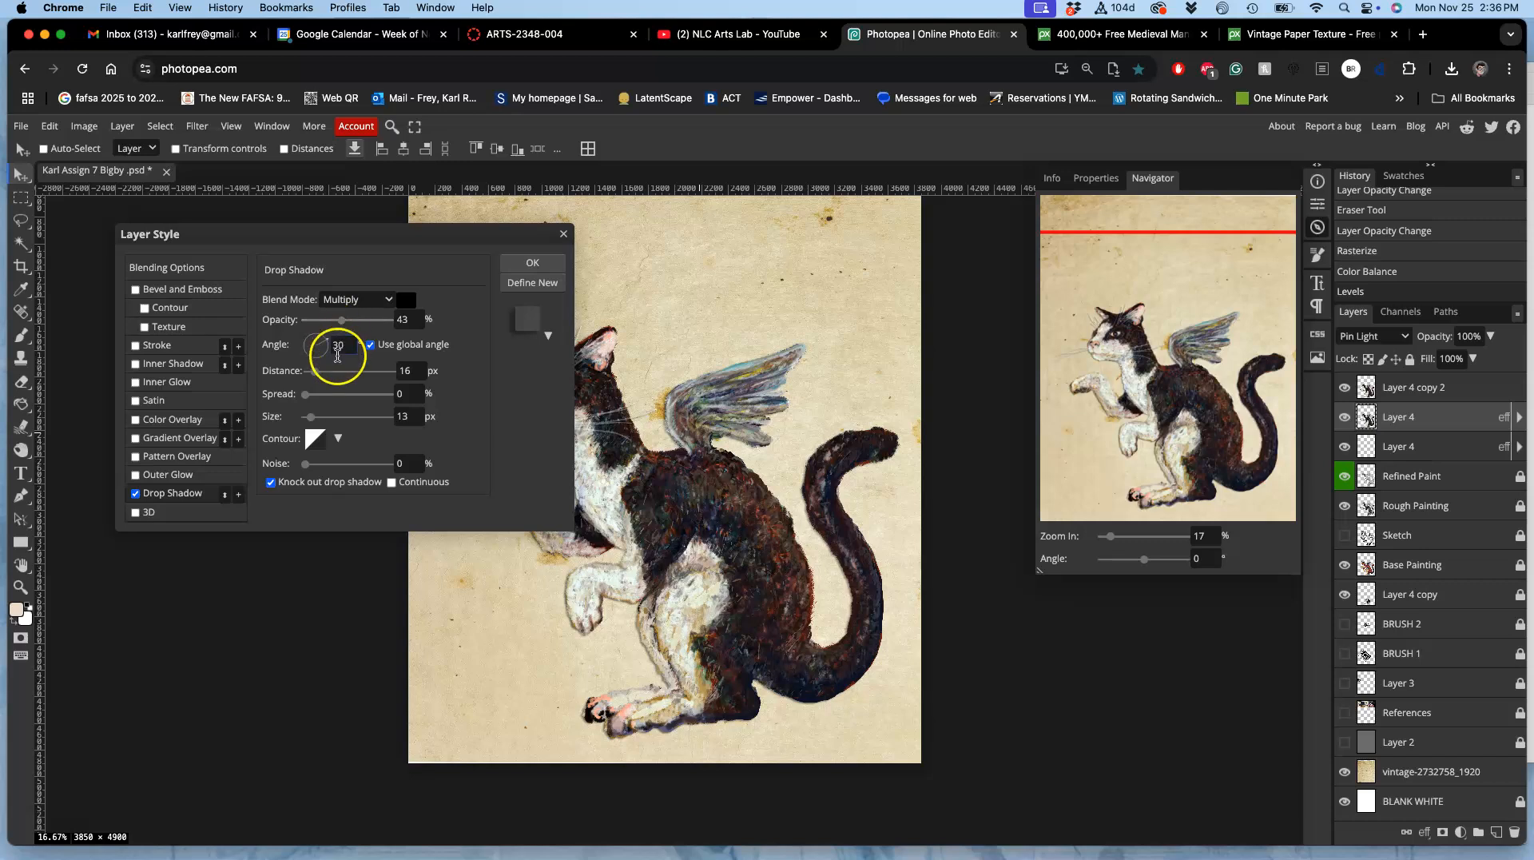
click(330, 417)
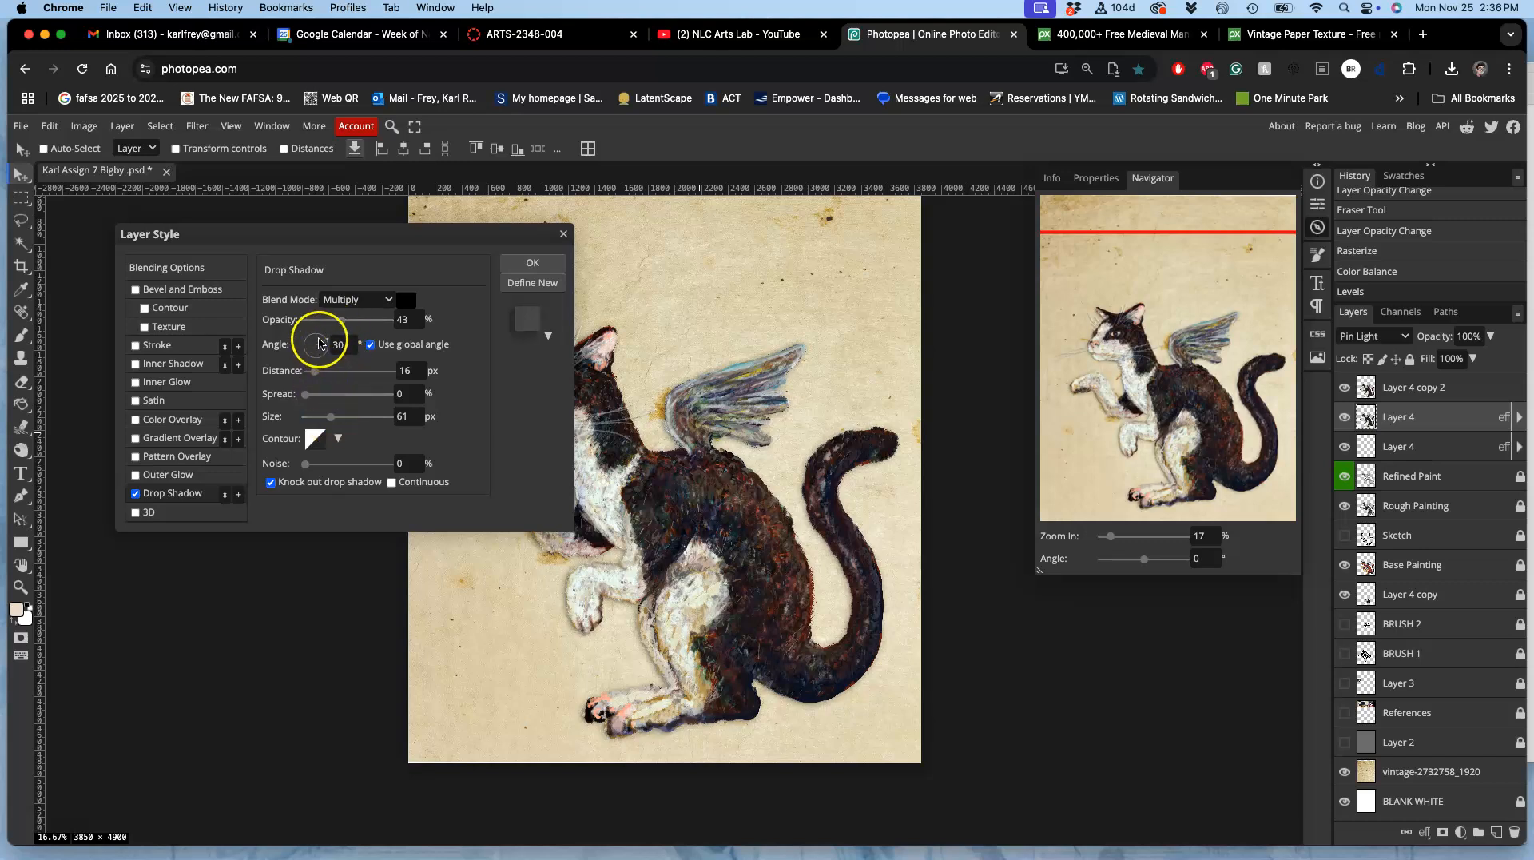
click(369, 345)
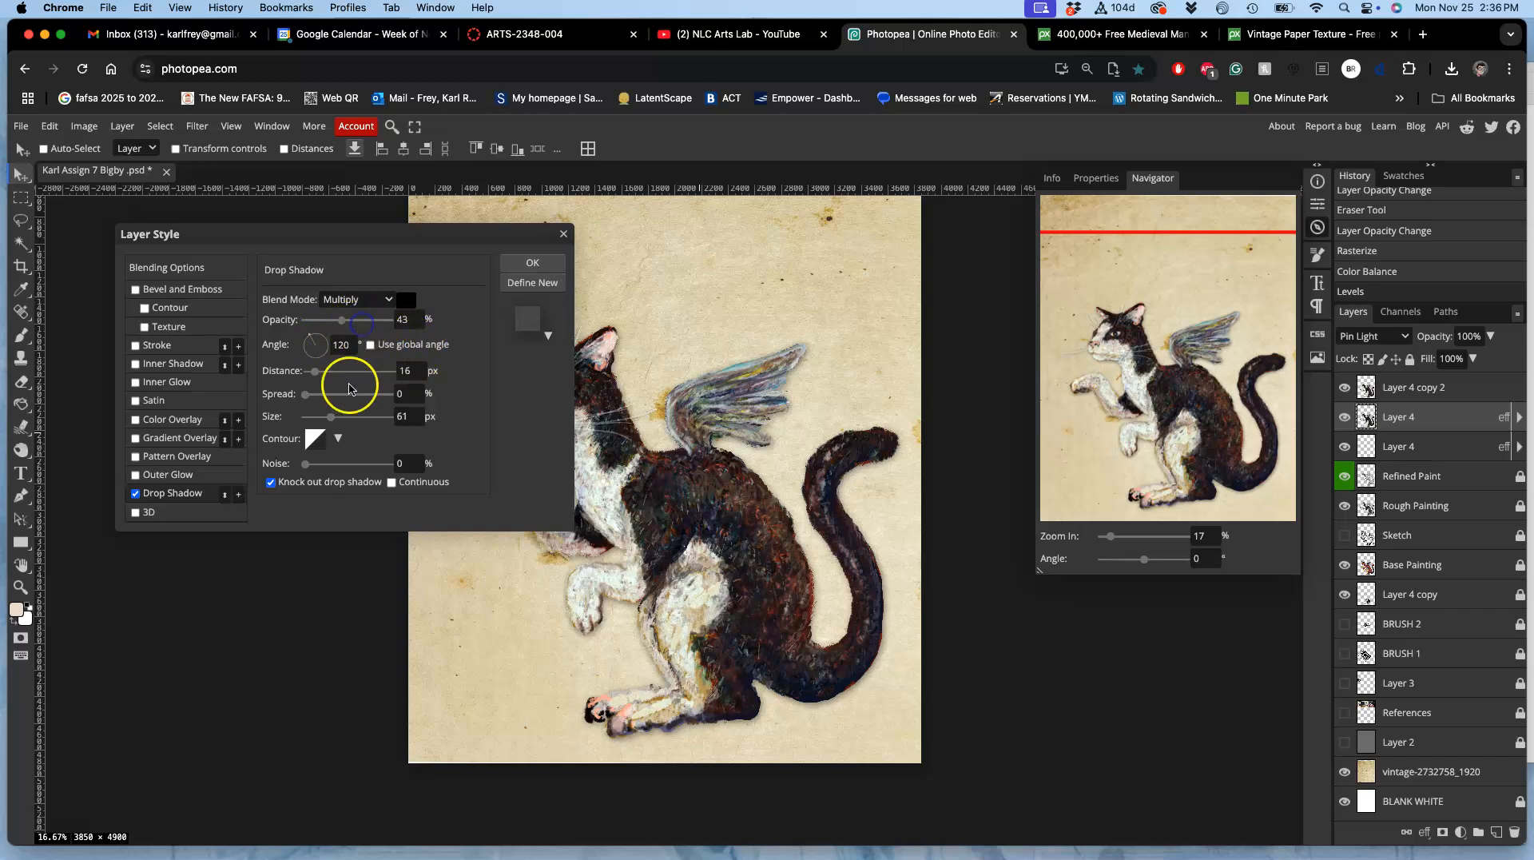
click(355, 423)
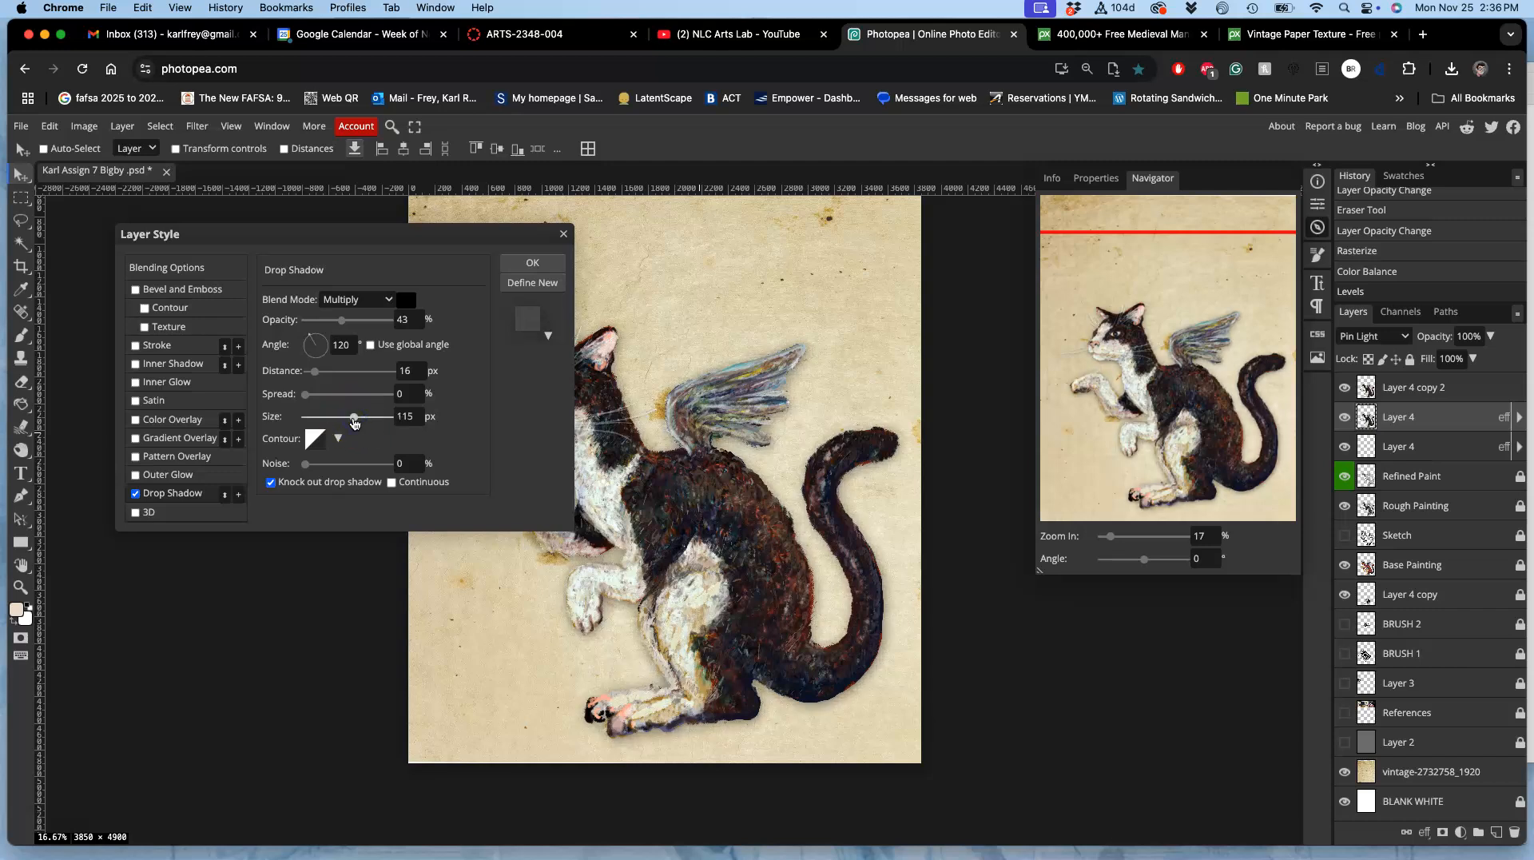
click(368, 321)
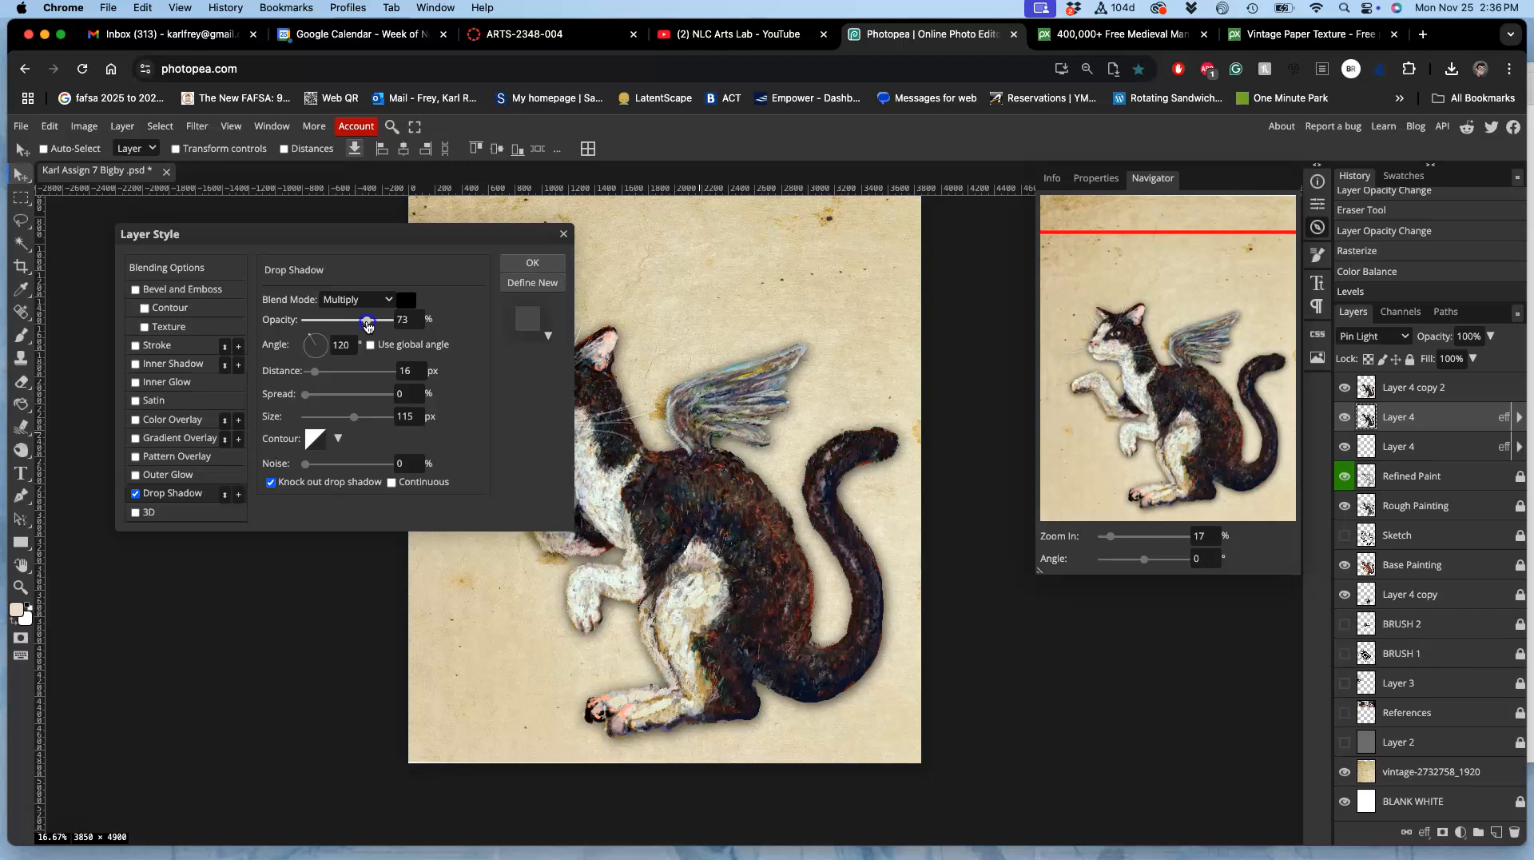
drag(368, 323, 366, 323)
click(521, 266)
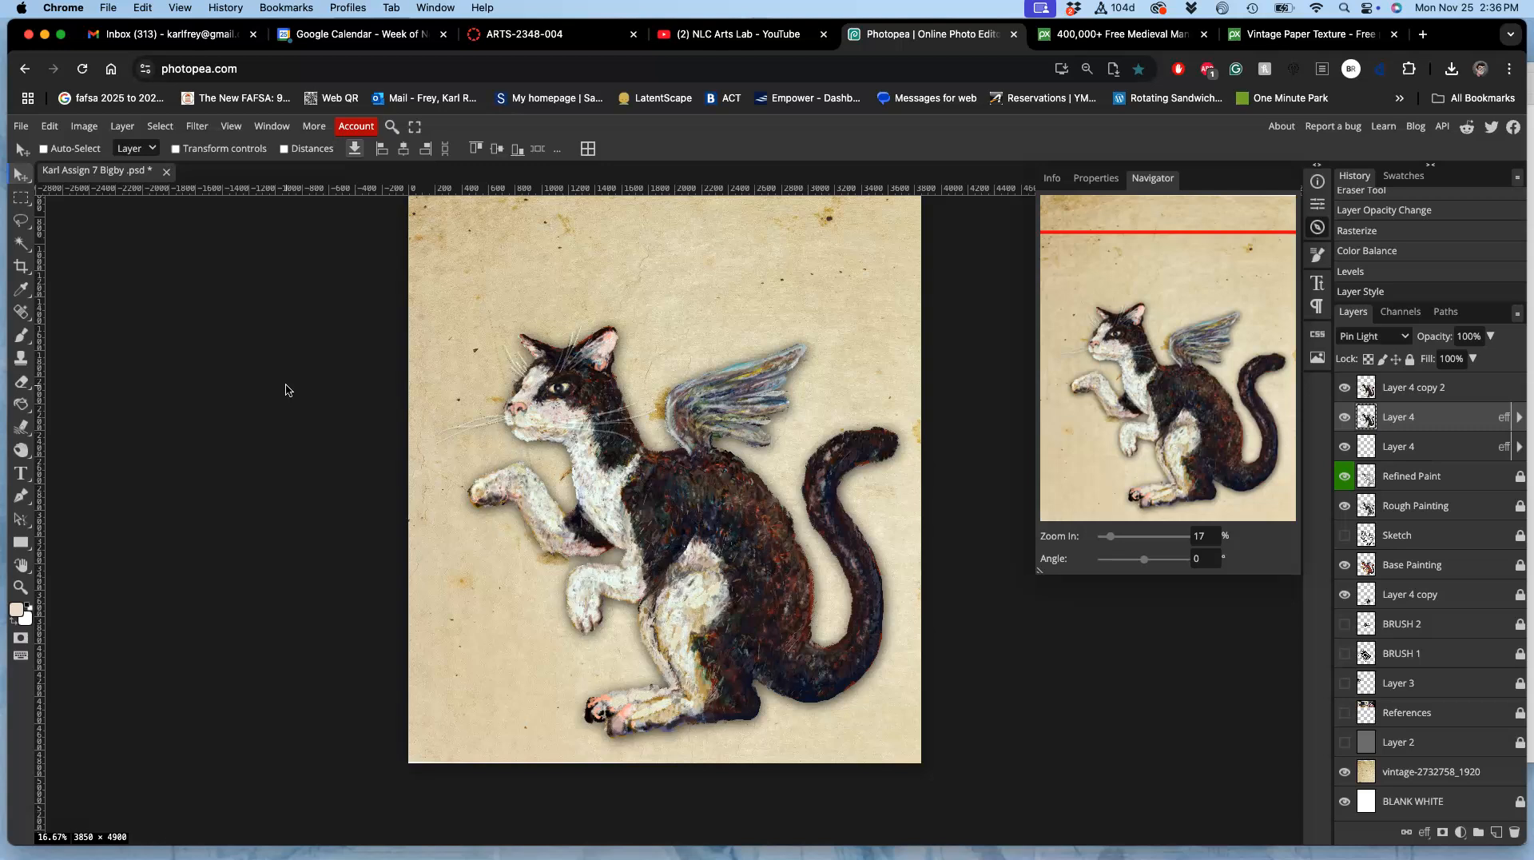
Step: Save the winged cat document with its paper background and drop shadow
scroll(285, 390, right, 2)
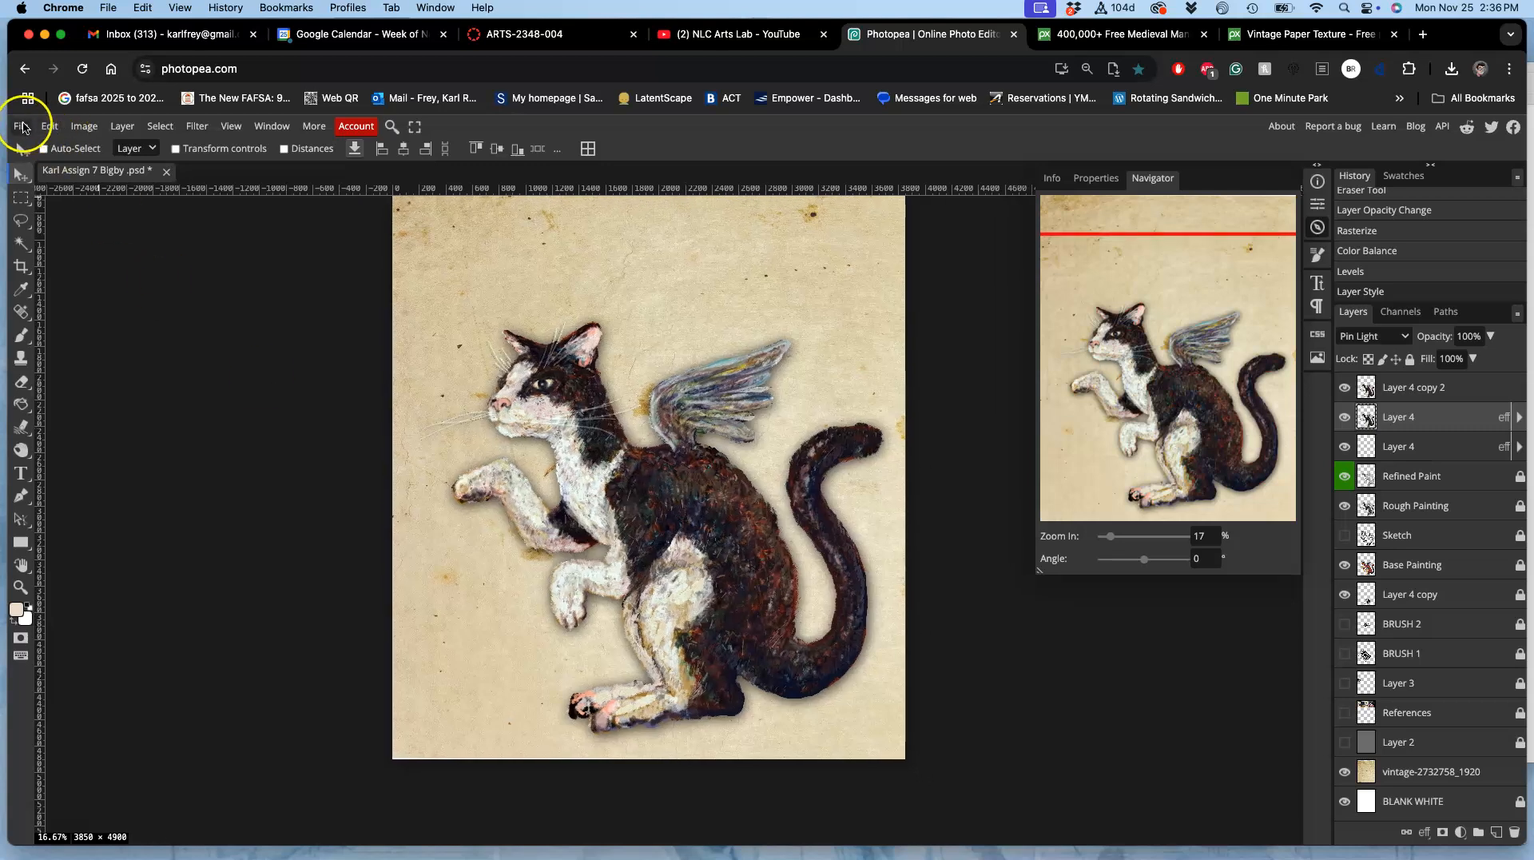
click(21, 127)
click(38, 276)
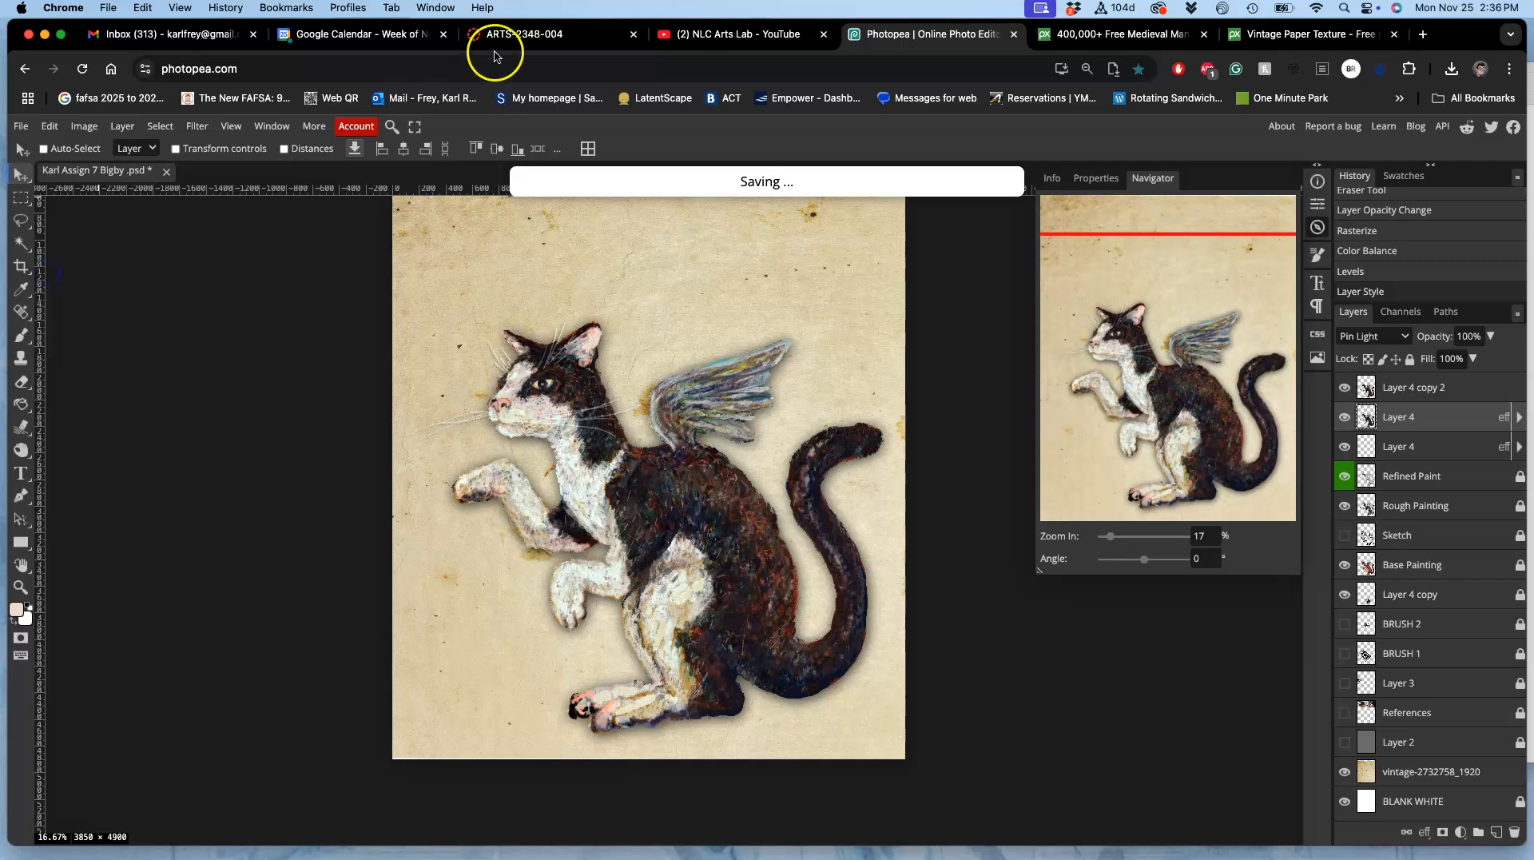
Step: Switch to the ARTS-2348-004 Canvas course and open the Assignment #7 (Digital Painting) discussion from the assignment sheets
click(528, 34)
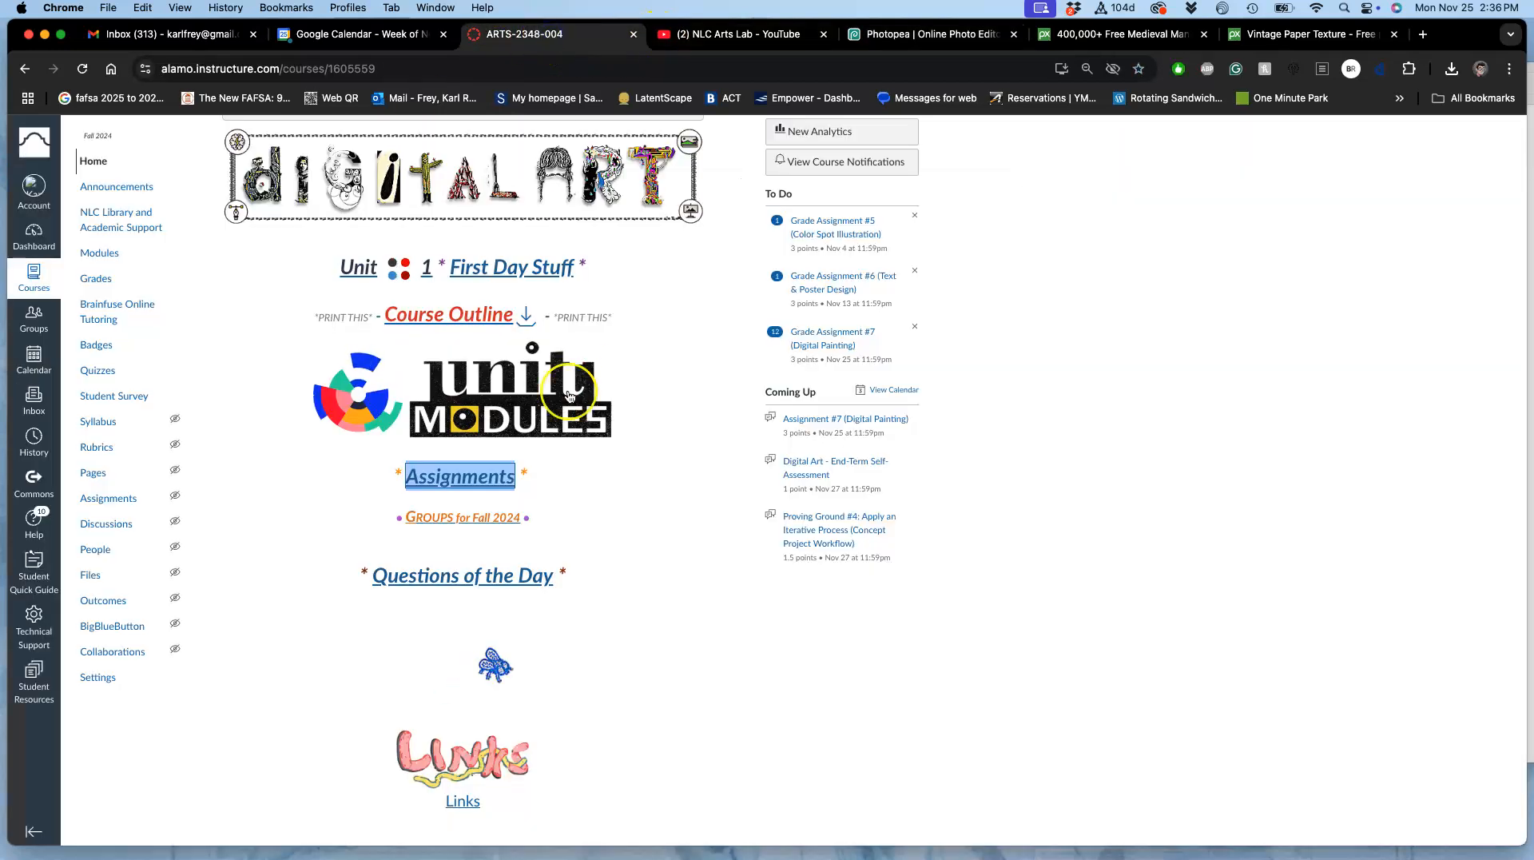
click(460, 472)
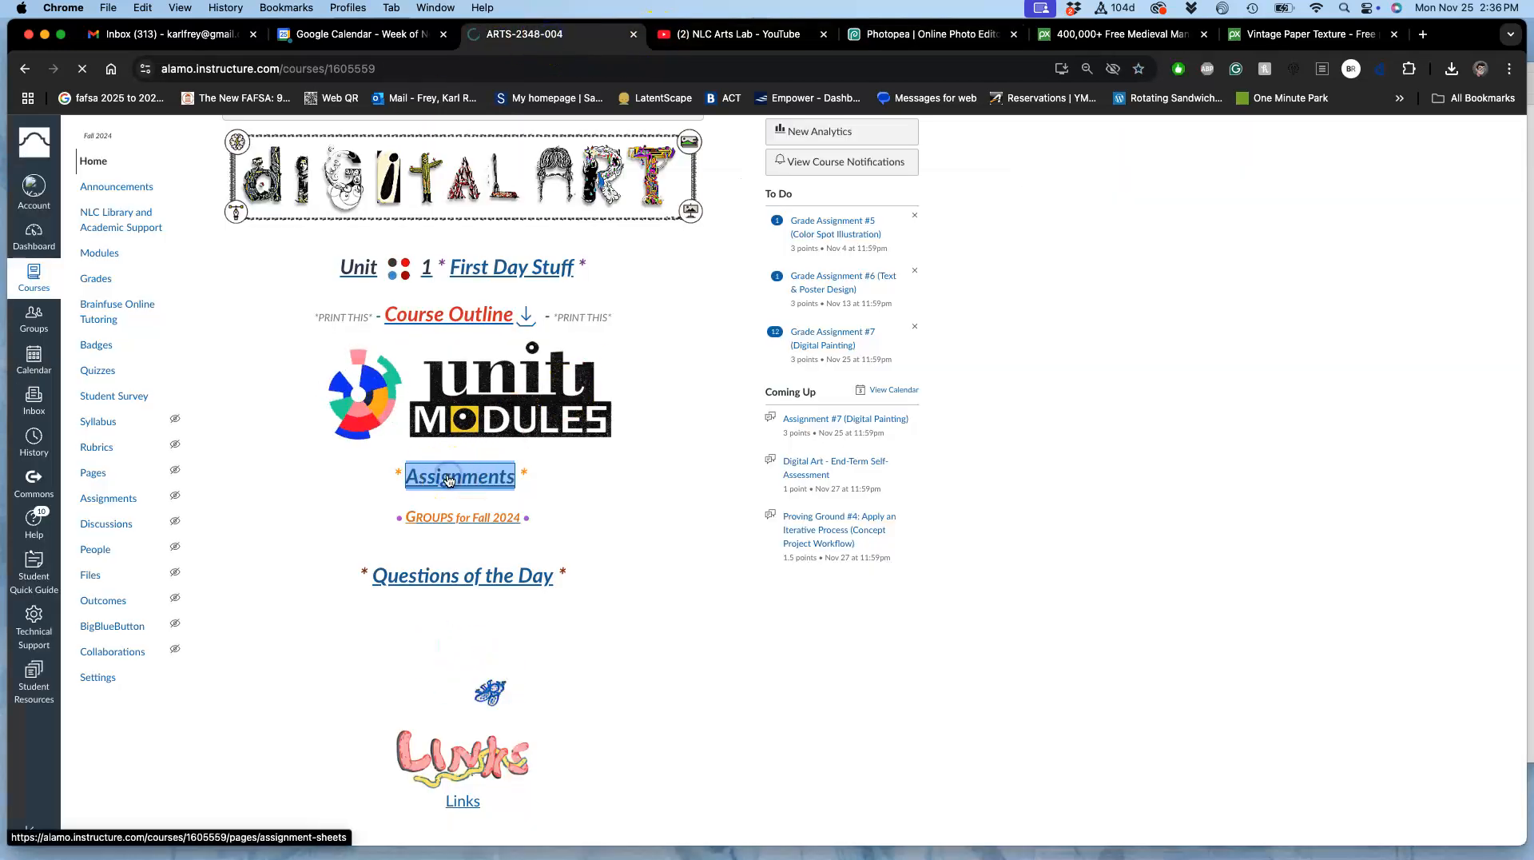
scroll(449, 480, down, 10)
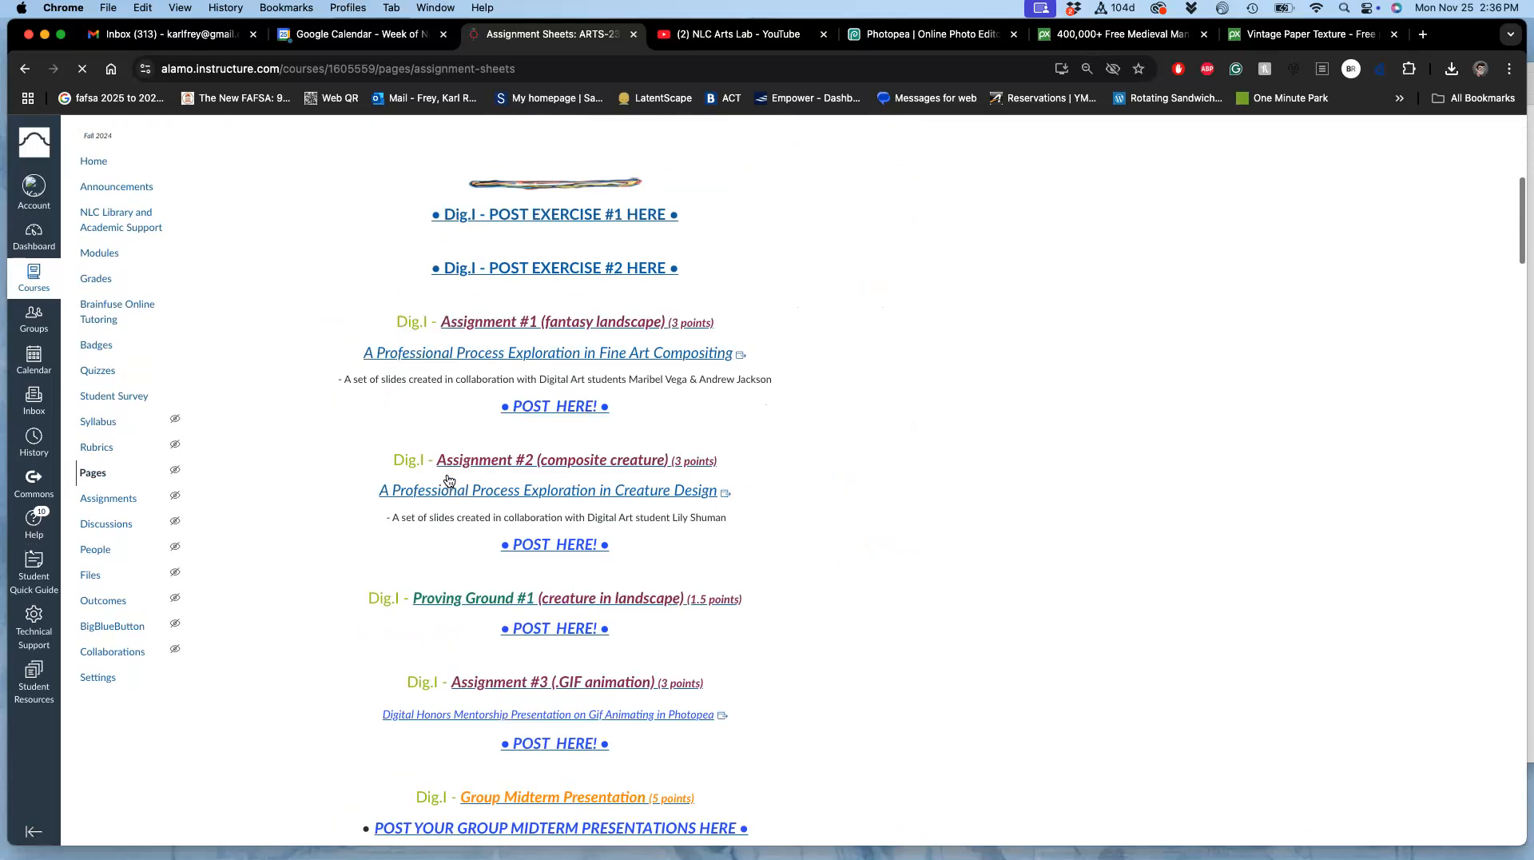
scroll(449, 479, down, 20)
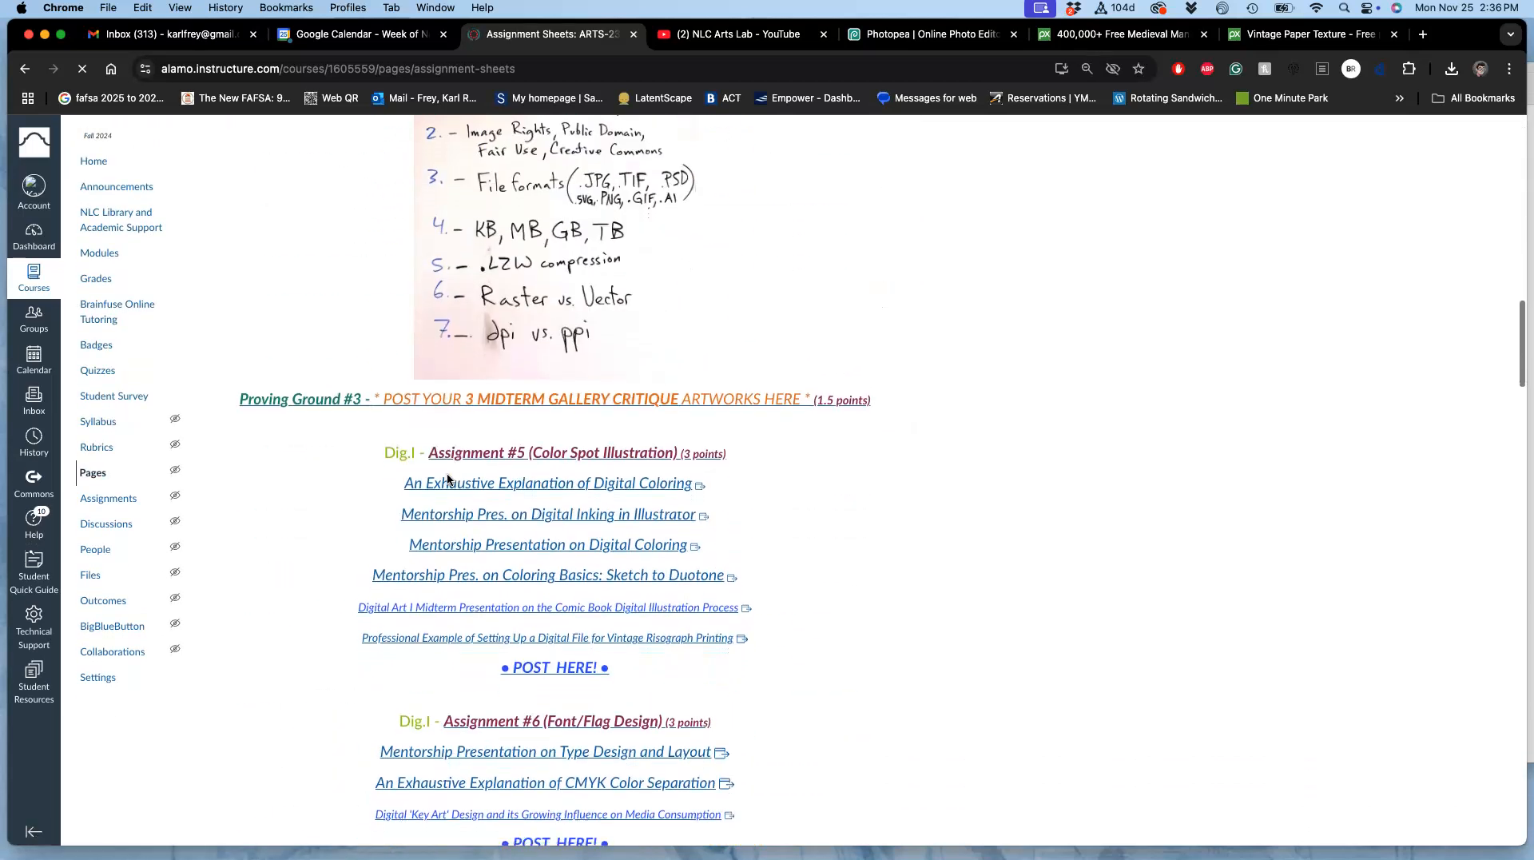
click(525, 480)
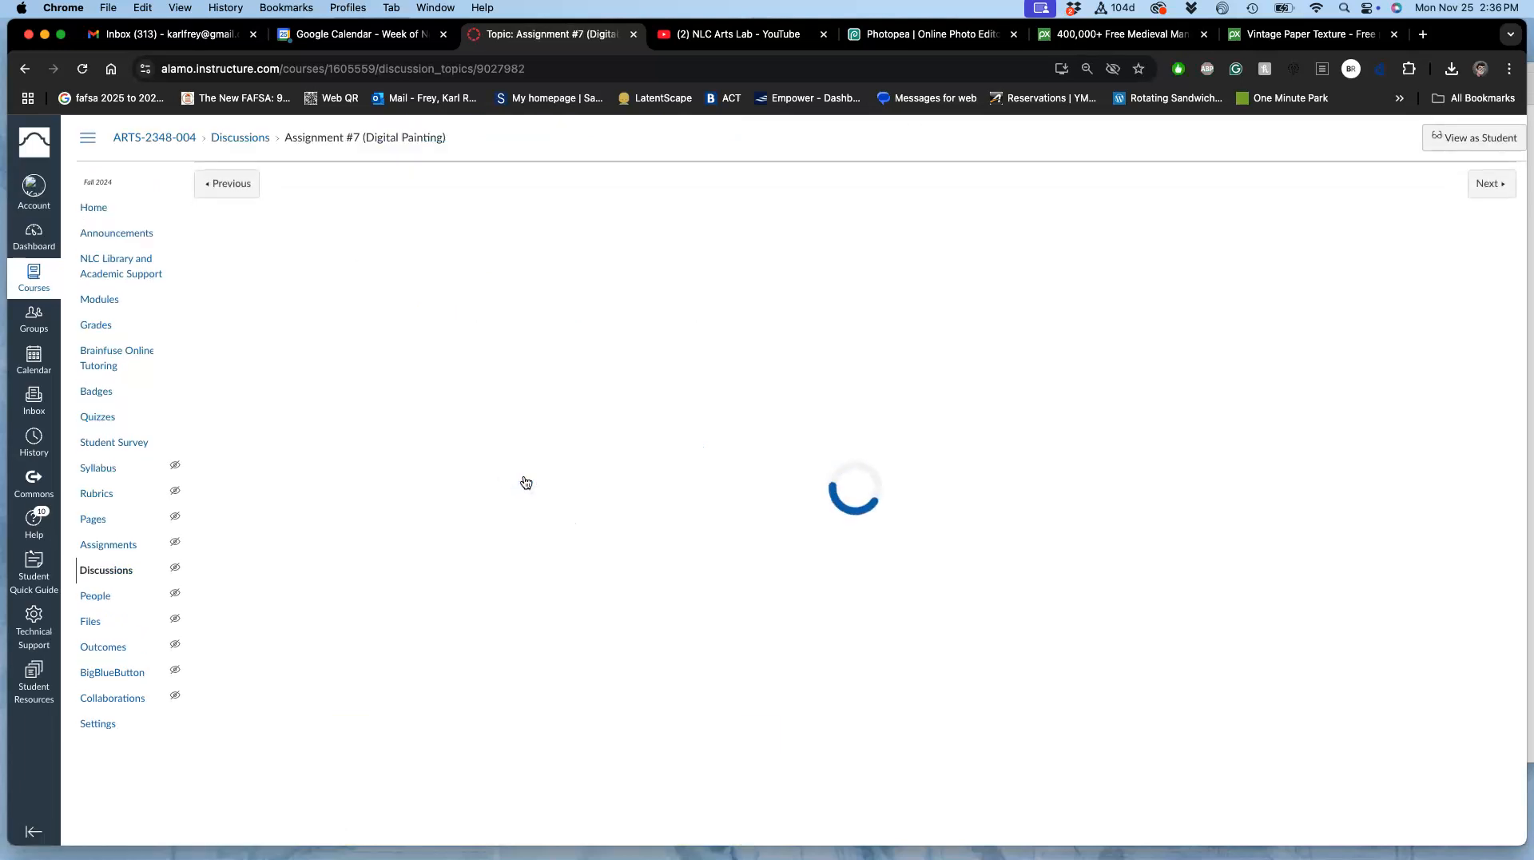
Step: Find the Instructor Demo post in the discussion and open it for editing
scroll(896, 569, down, 15)
scroll(896, 570, down, 20)
scroll(896, 570, down, 5)
scroll(896, 570, up, 10)
scroll(896, 571, up, 8)
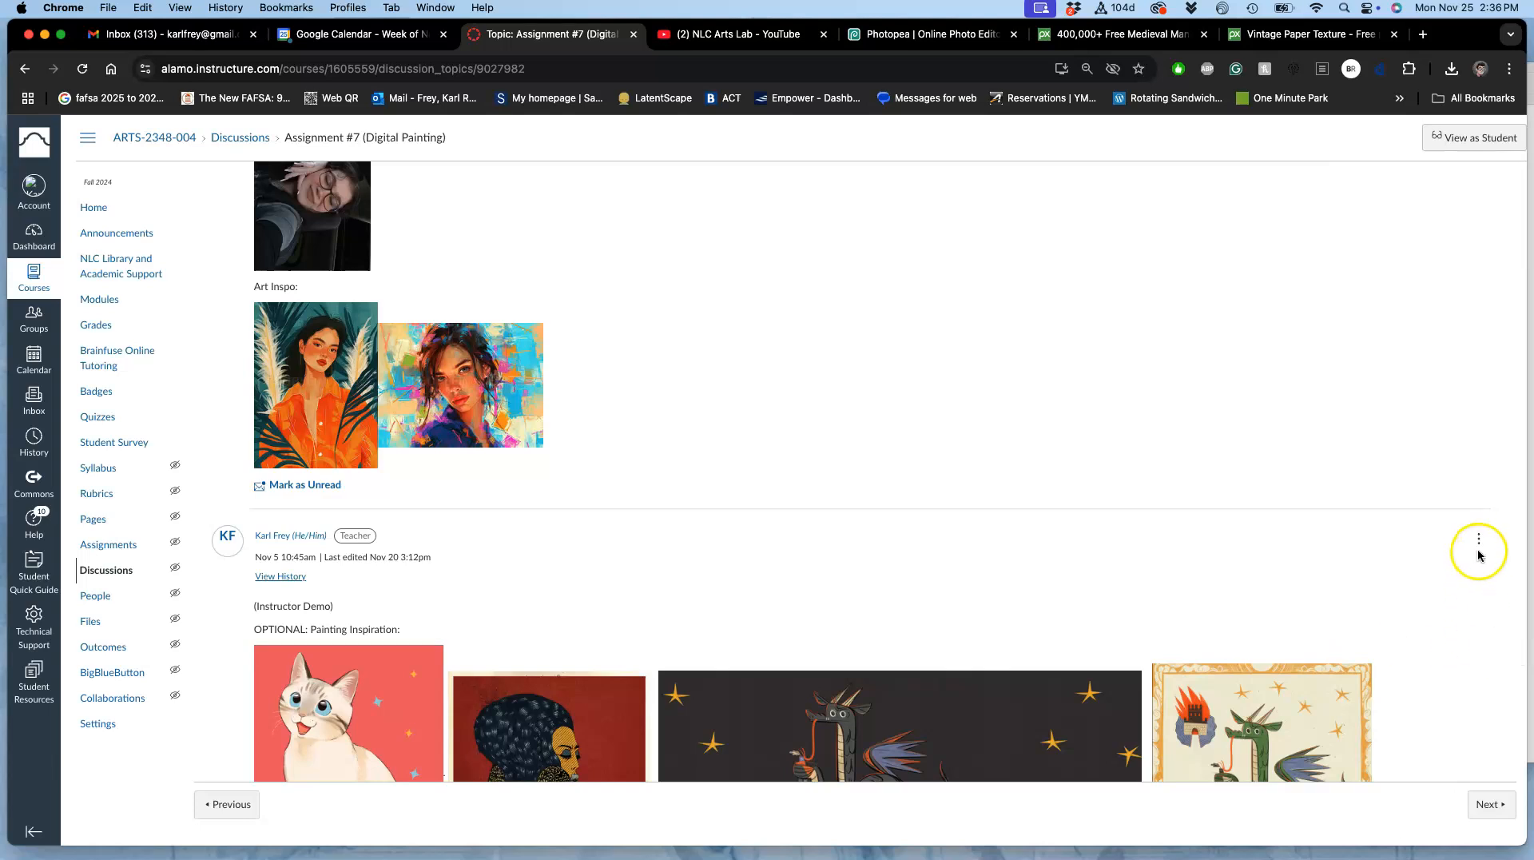
click(1479, 539)
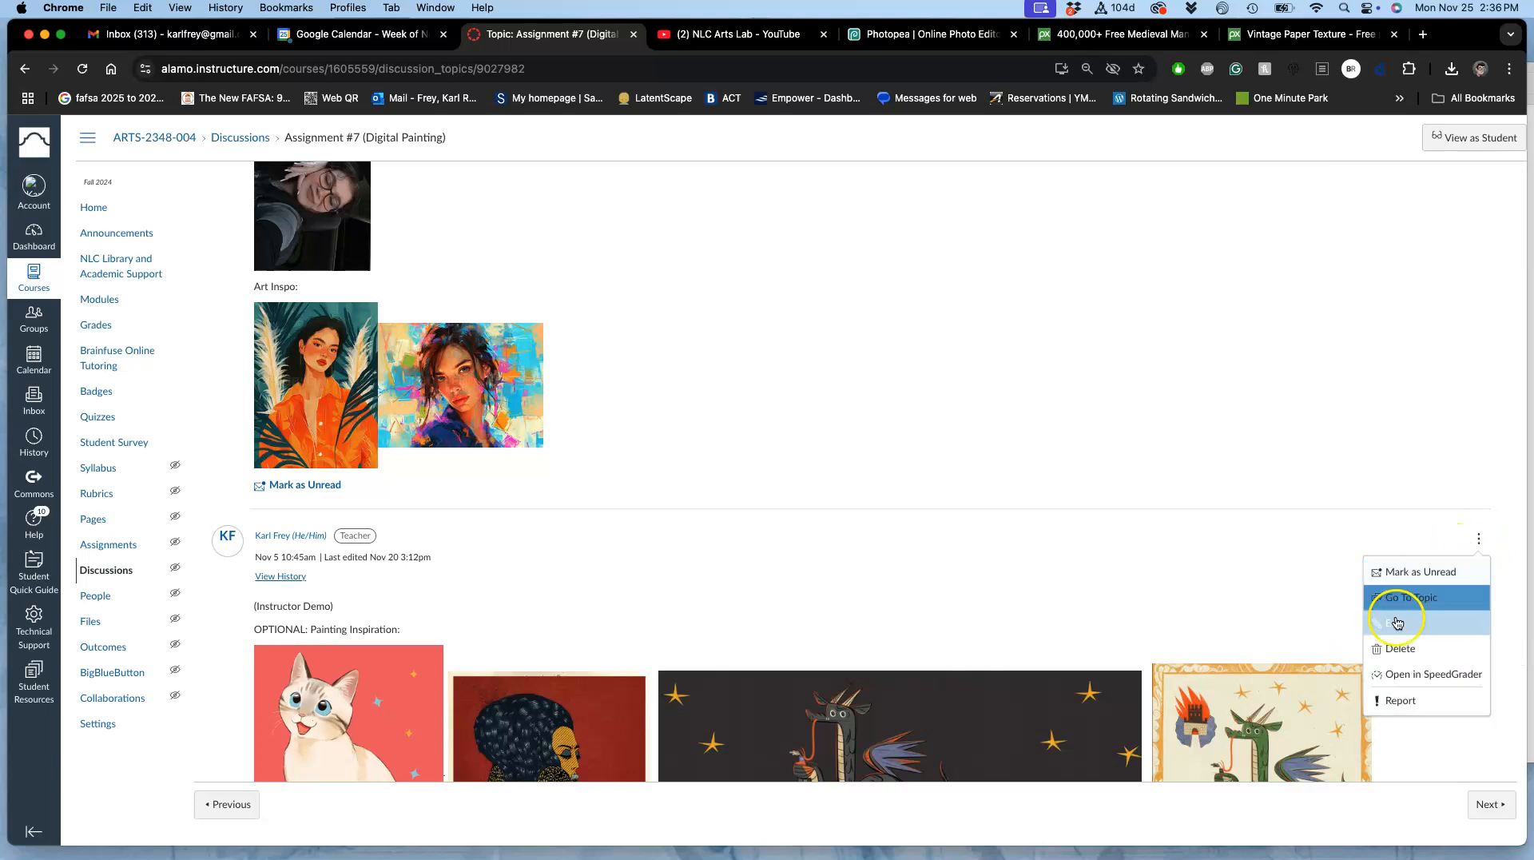
click(1397, 623)
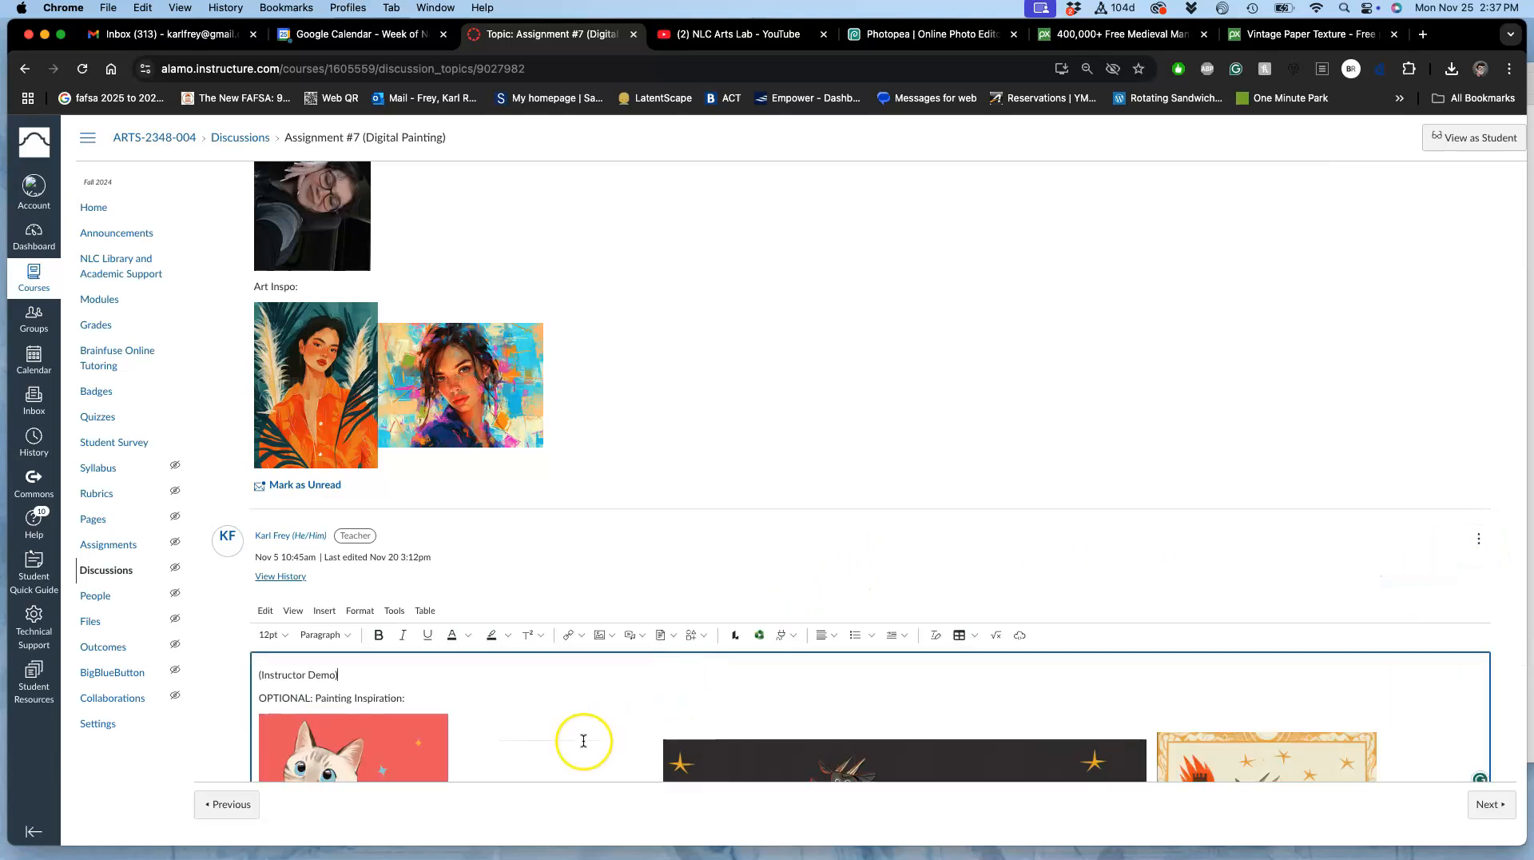
Step: Copy the "Requirement #1: At least one Photo Reference:" line and paste it below the last painting image at the post's end
scroll(583, 741, down, 10)
click(627, 667)
key(Return)
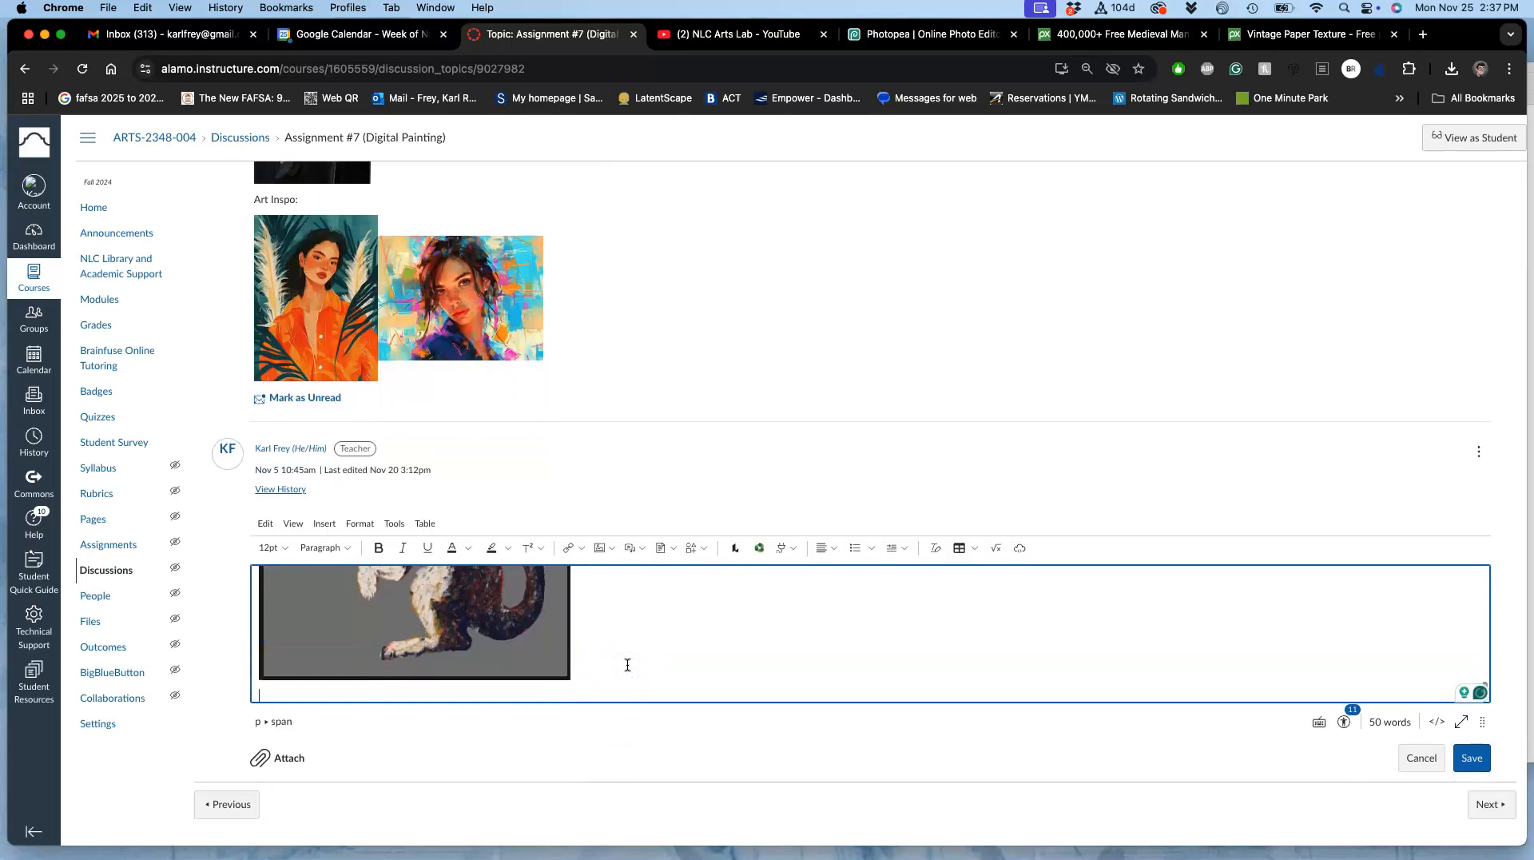
scroll(627, 665, up, 10)
scroll(627, 665, up, 5)
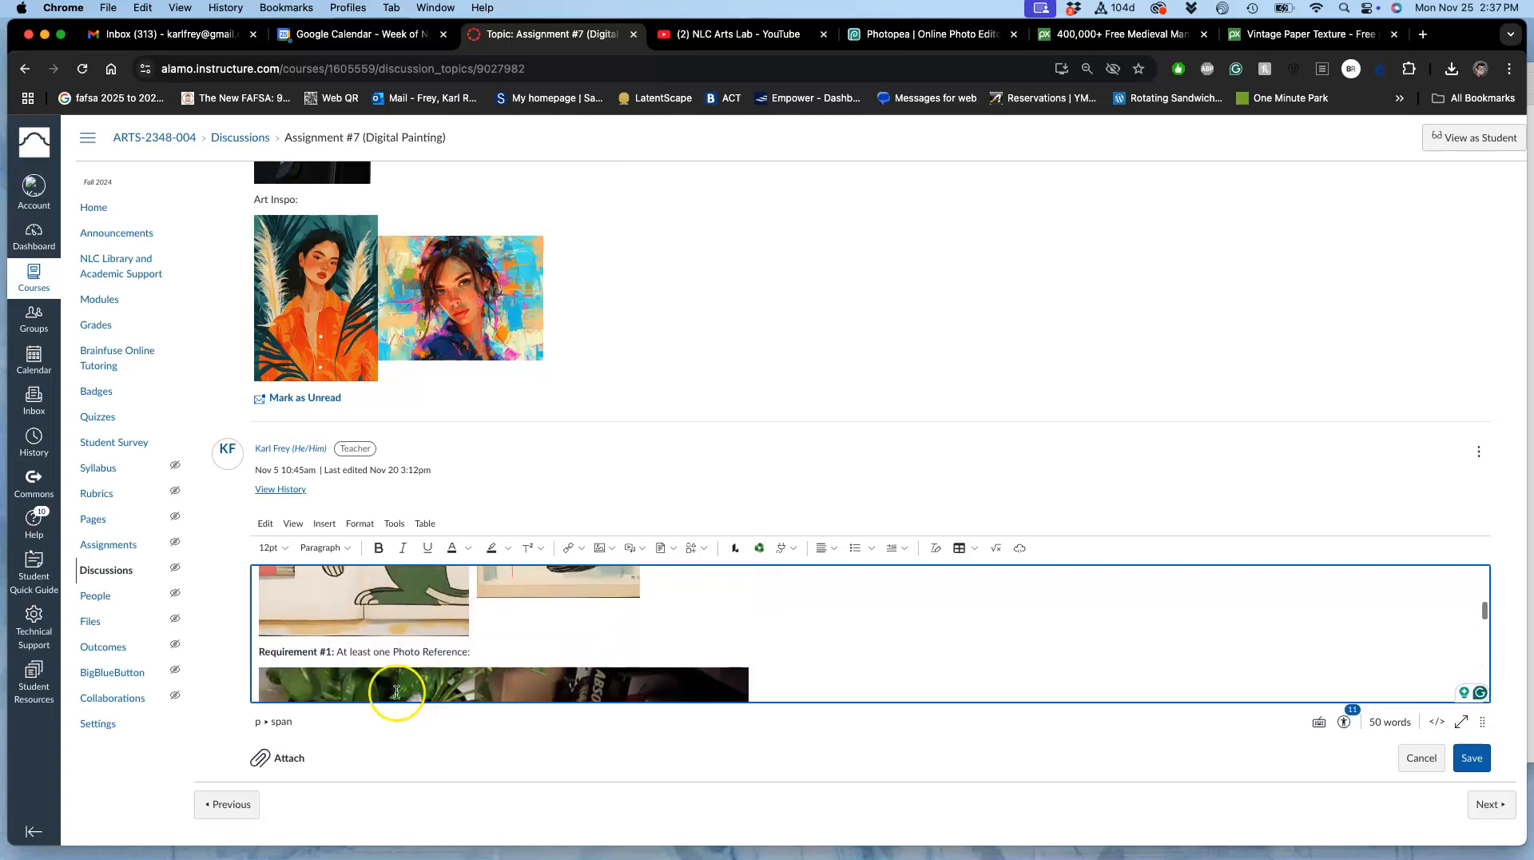
drag(475, 652, 277, 650)
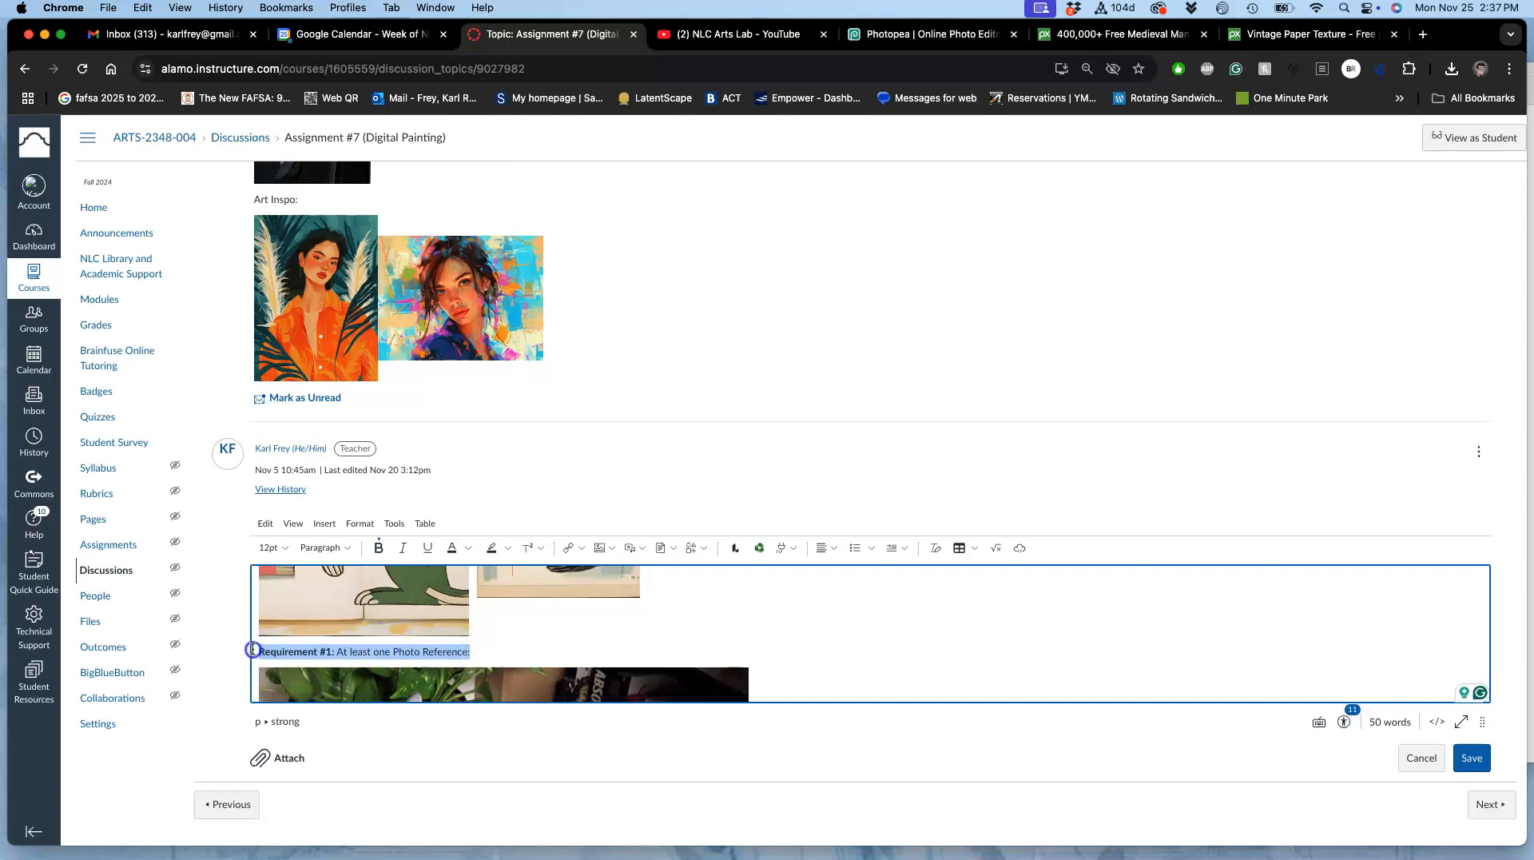
scroll(430, 679, down, 8)
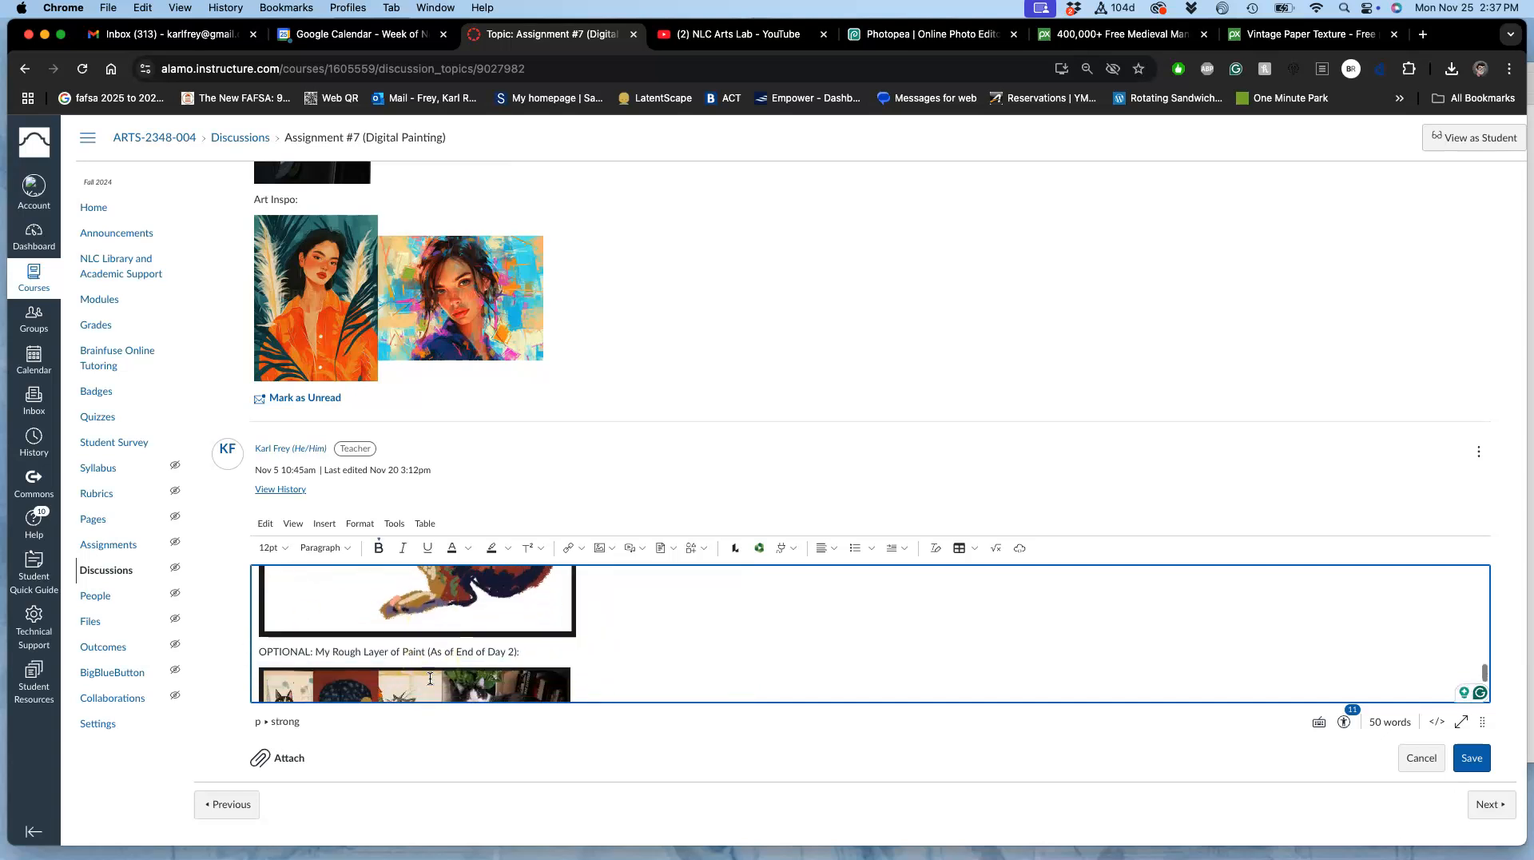
scroll(430, 679, down, 5)
click(385, 683)
text(Requirement #1: At least one Photo Reference:)
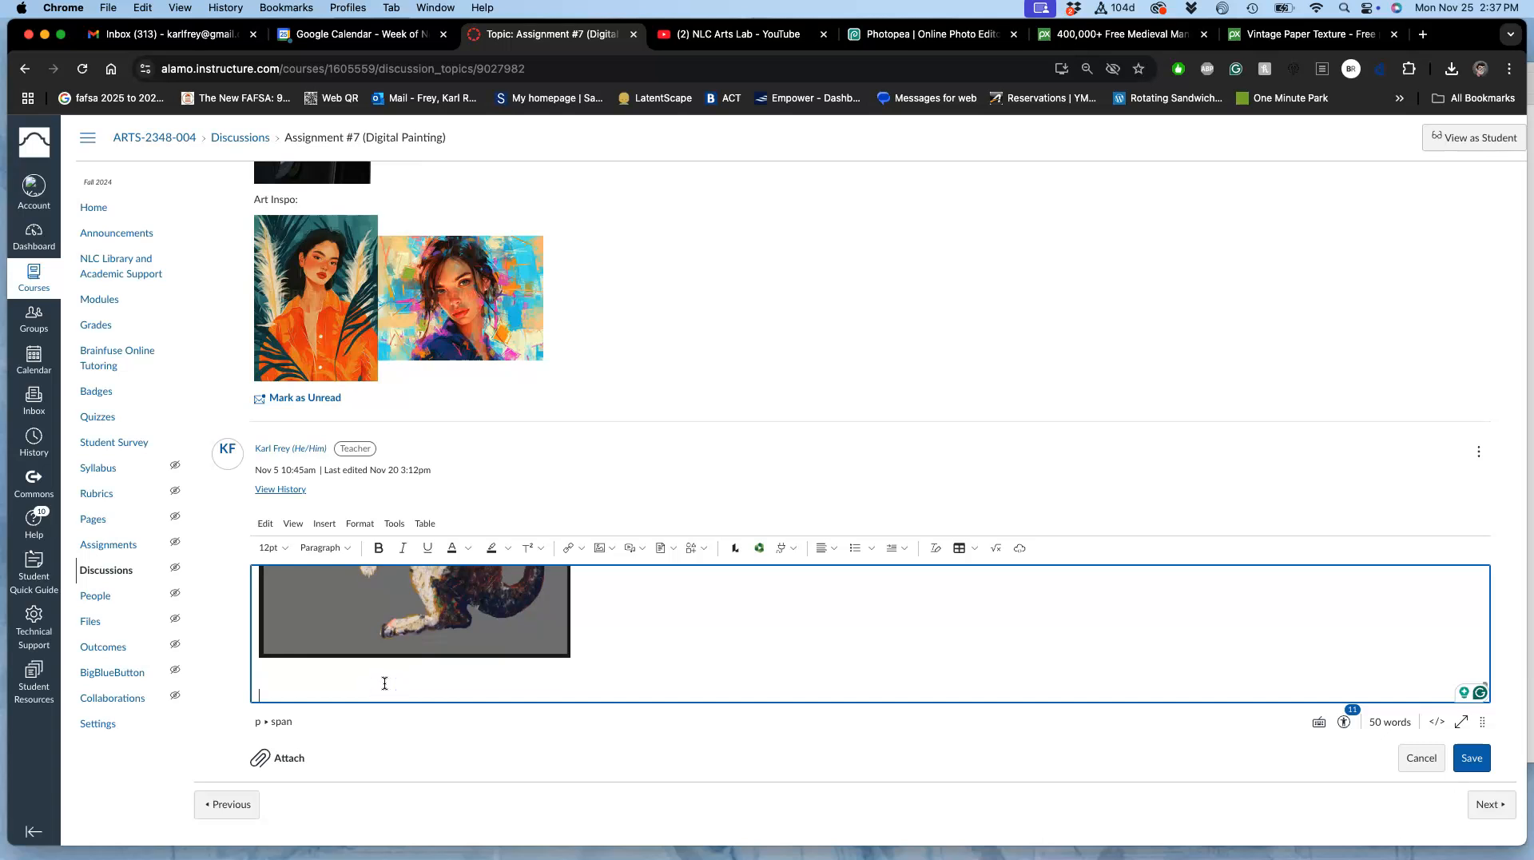
Step: Change the pasted line to "Requirement #2: "Finished" Digital Painting with White or Blank Background:"
click(332, 696)
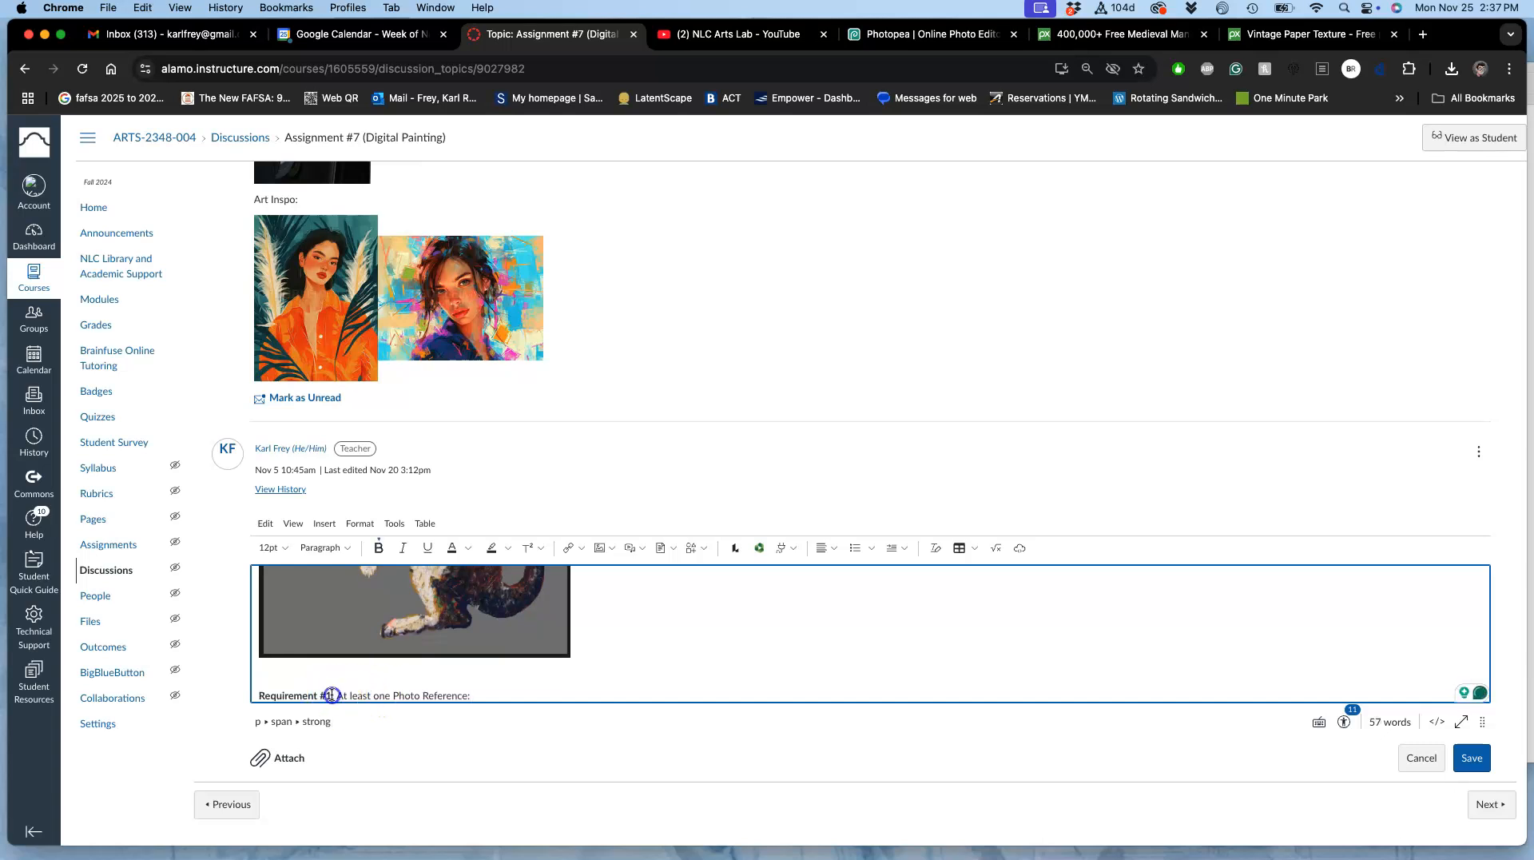
key(BackSpace)
text(2)
click(470, 695)
drag(470, 695, 378, 674)
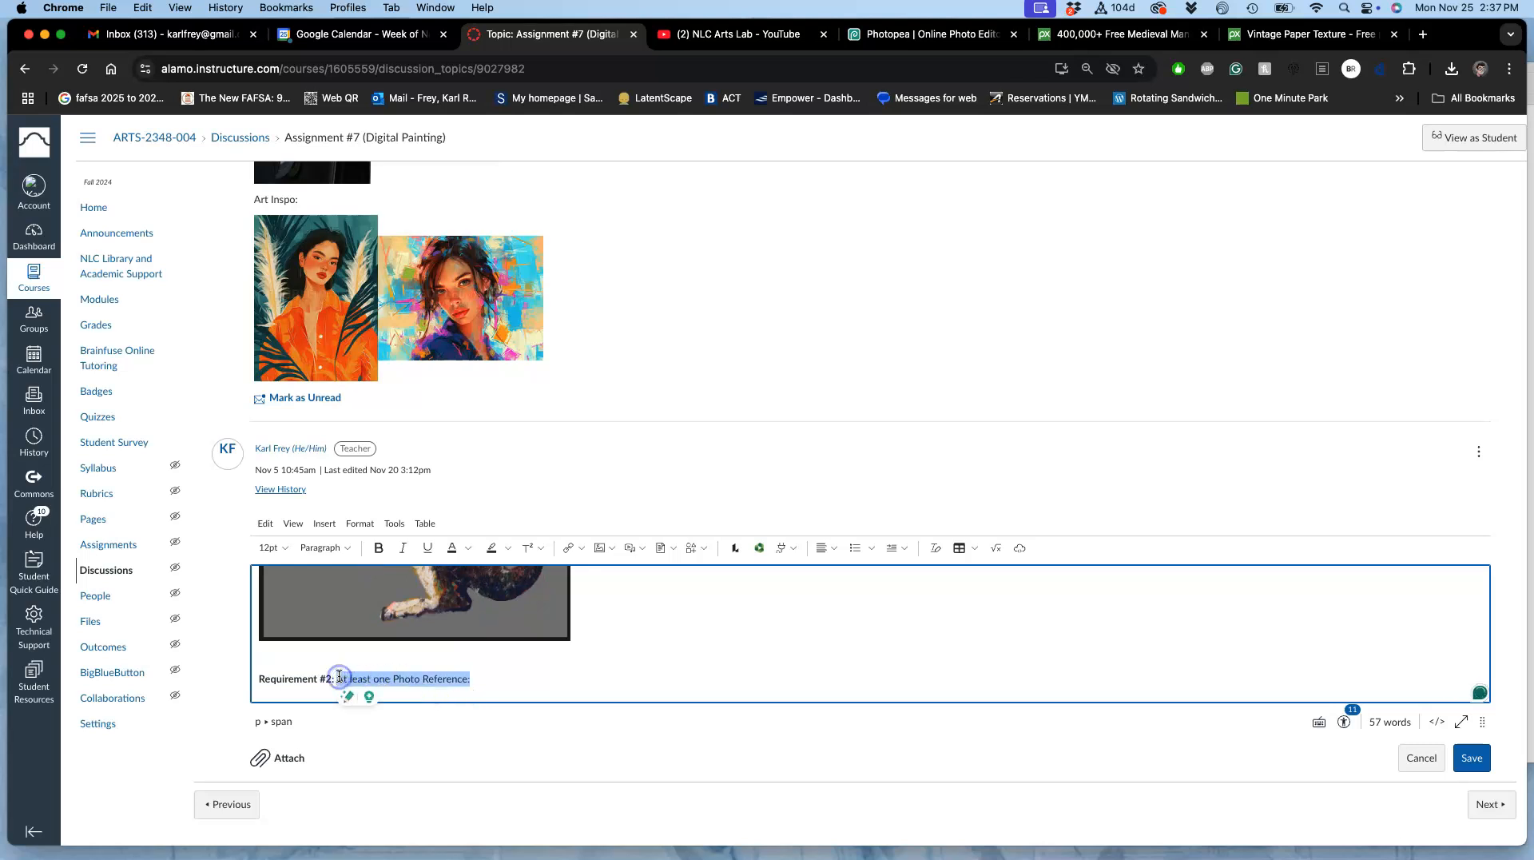
key(BackSpace)
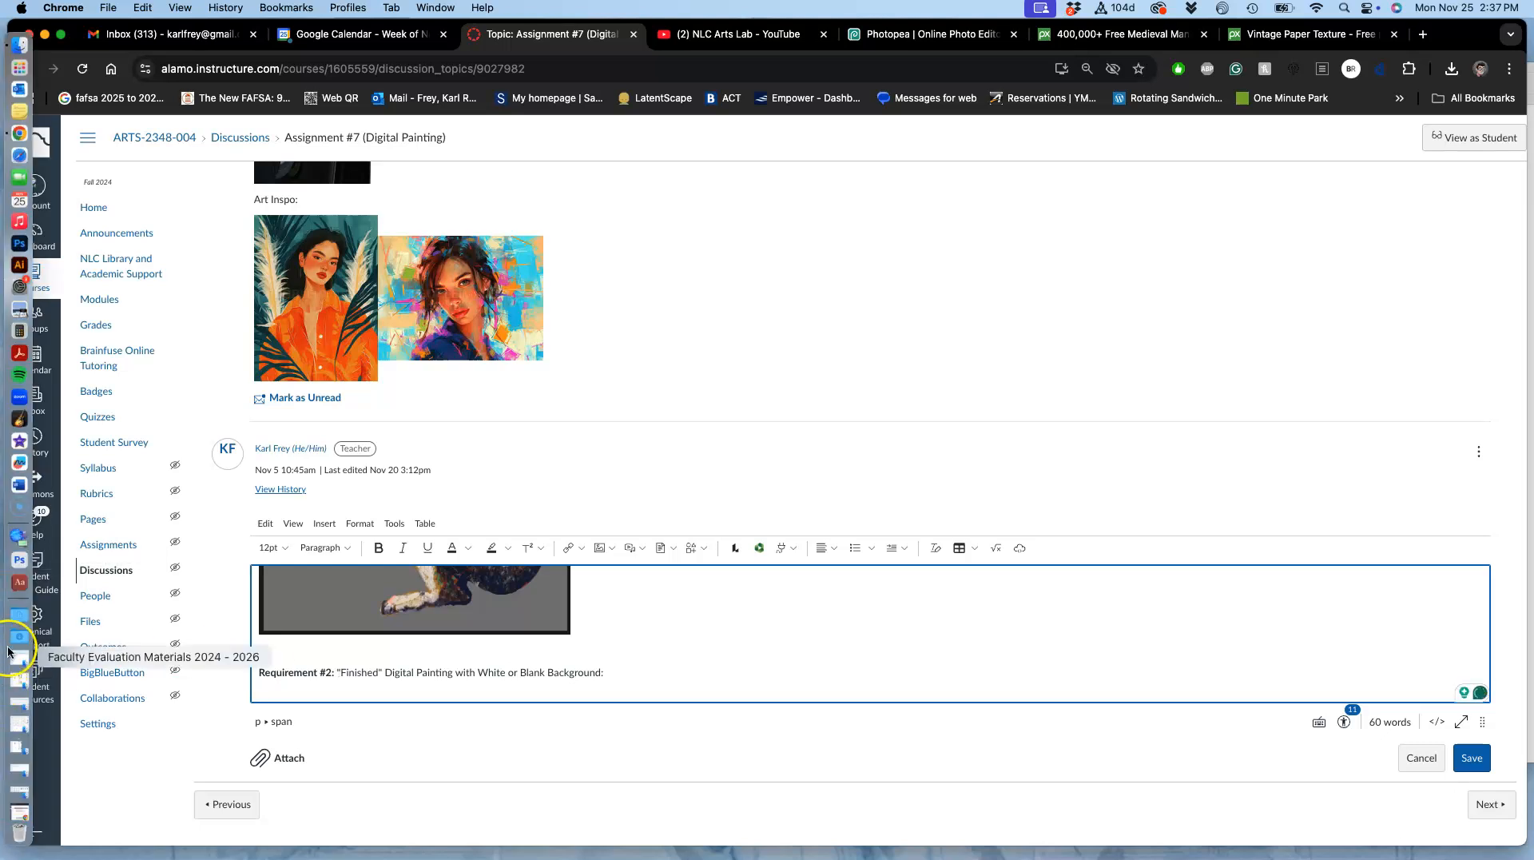
Step: Insert the white-background cat painting under the Requirement #2 line and shrink it to roughly a third of the editor's width
click(18, 637)
drag(199, 269, 440, 678)
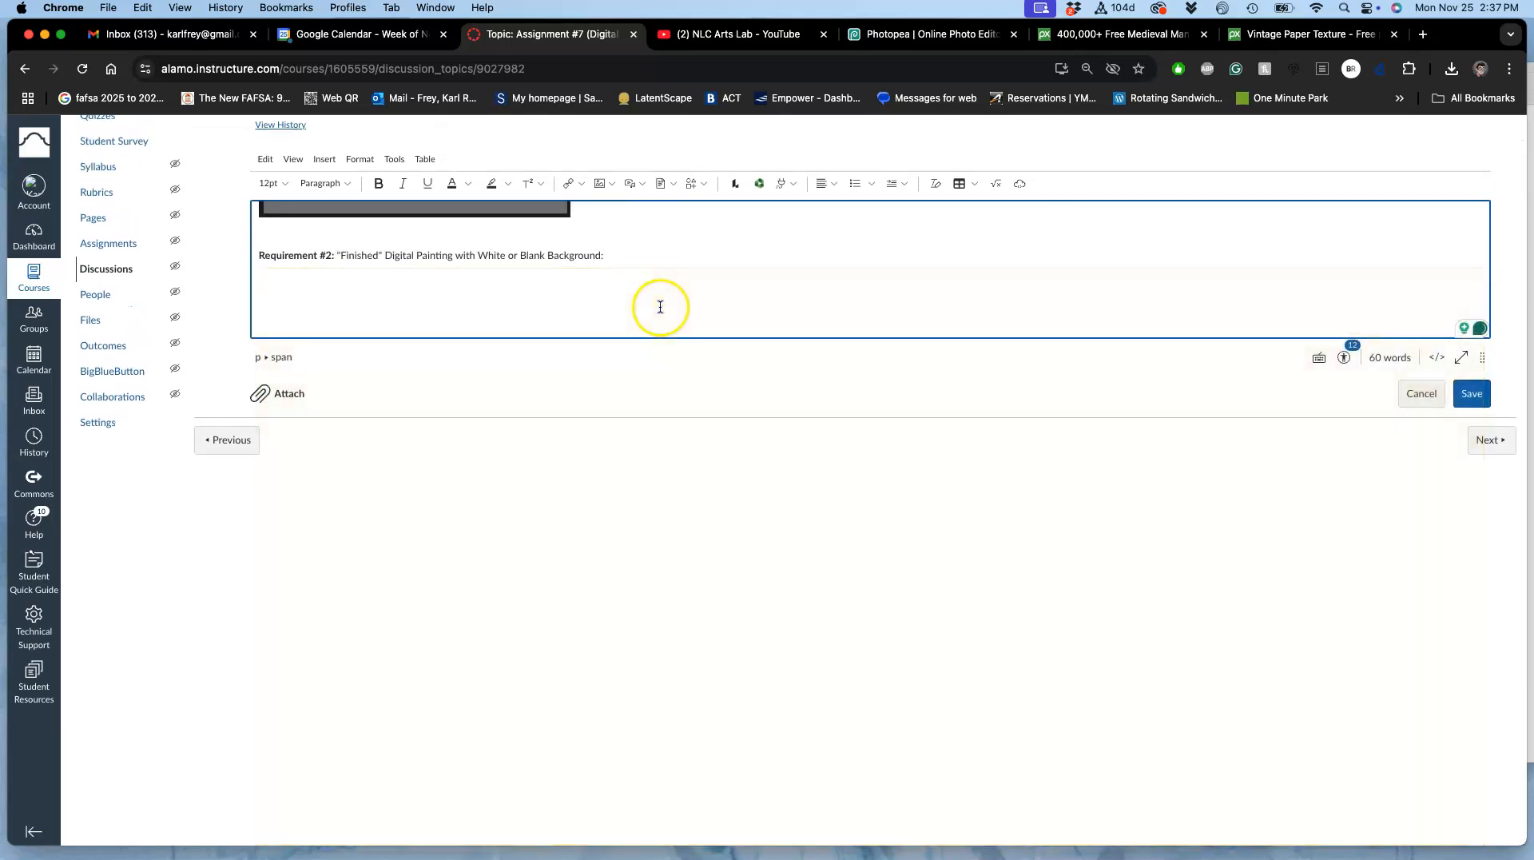
click(660, 306)
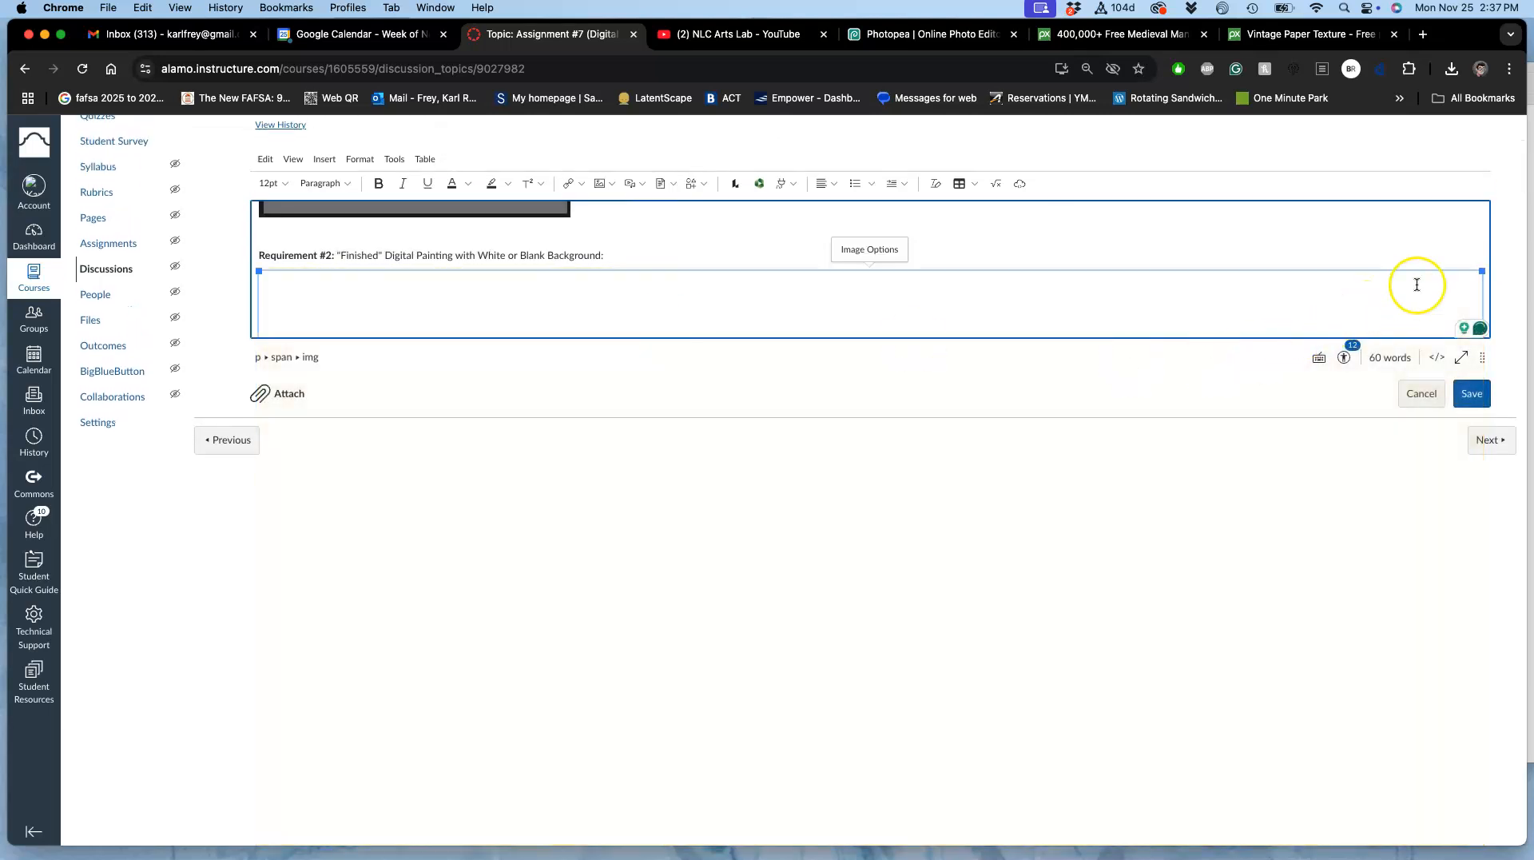
drag(1276, 267, 454, 290)
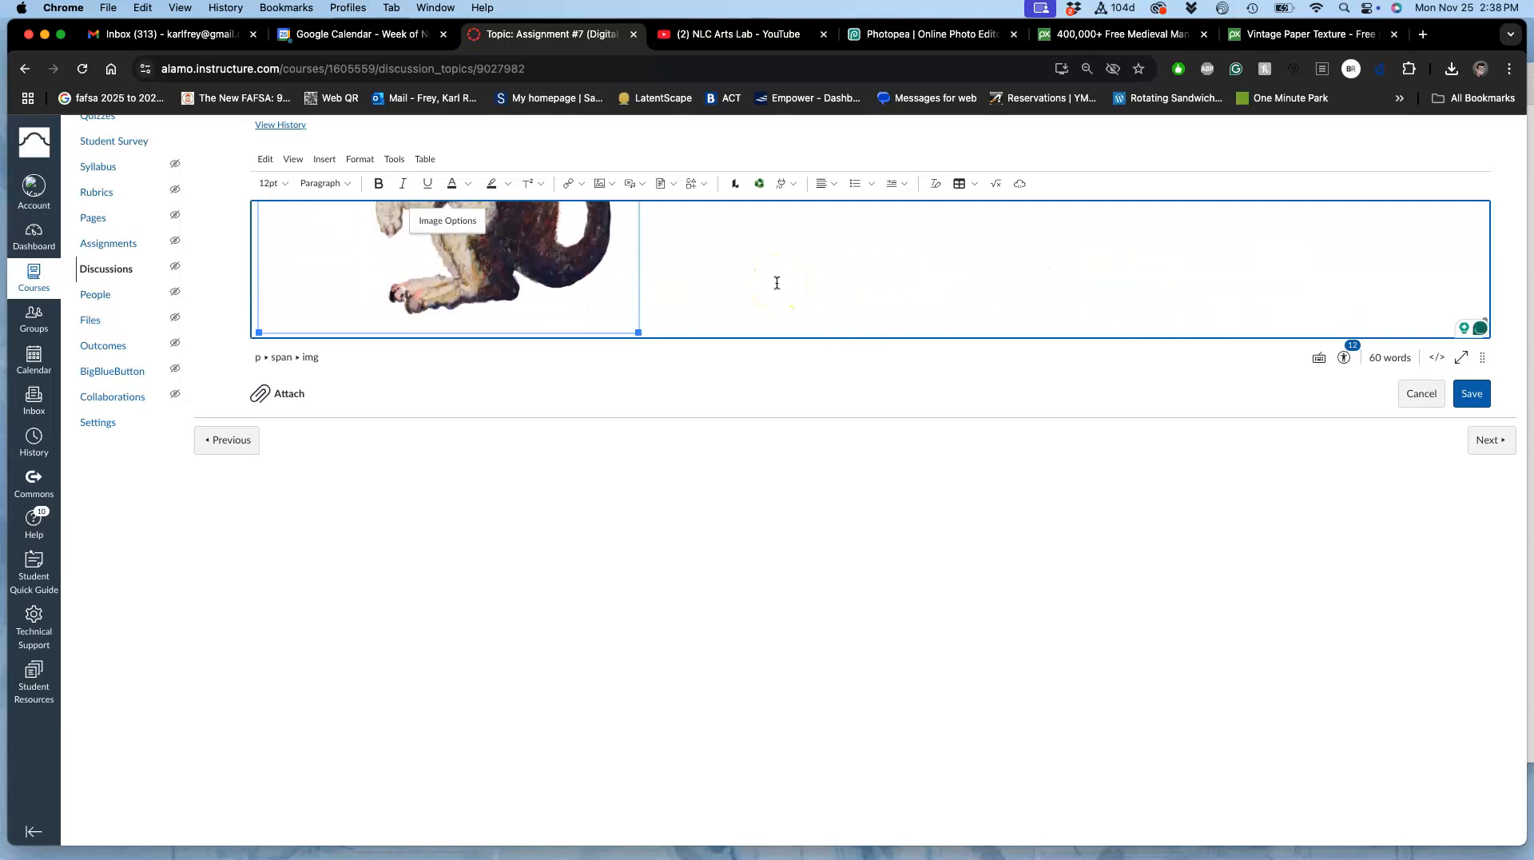
Step: Paste the copied "Requirement #1: At least one Photo Reference:" line on a new line below the white-background cat painting
click(682, 276)
key(Return)
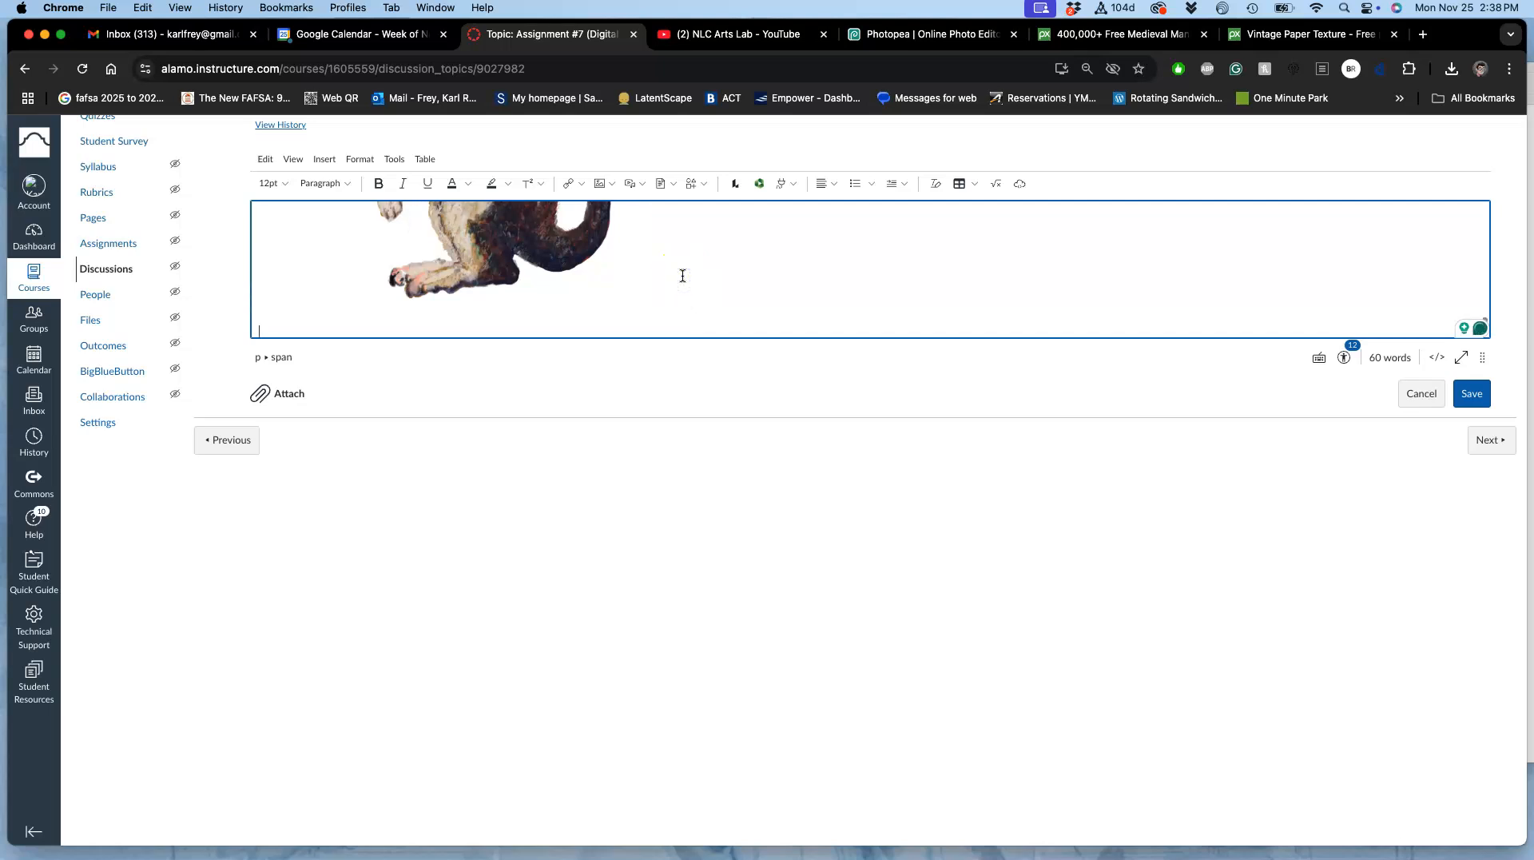
text(Requirement #1: At least one Photo Reference:)
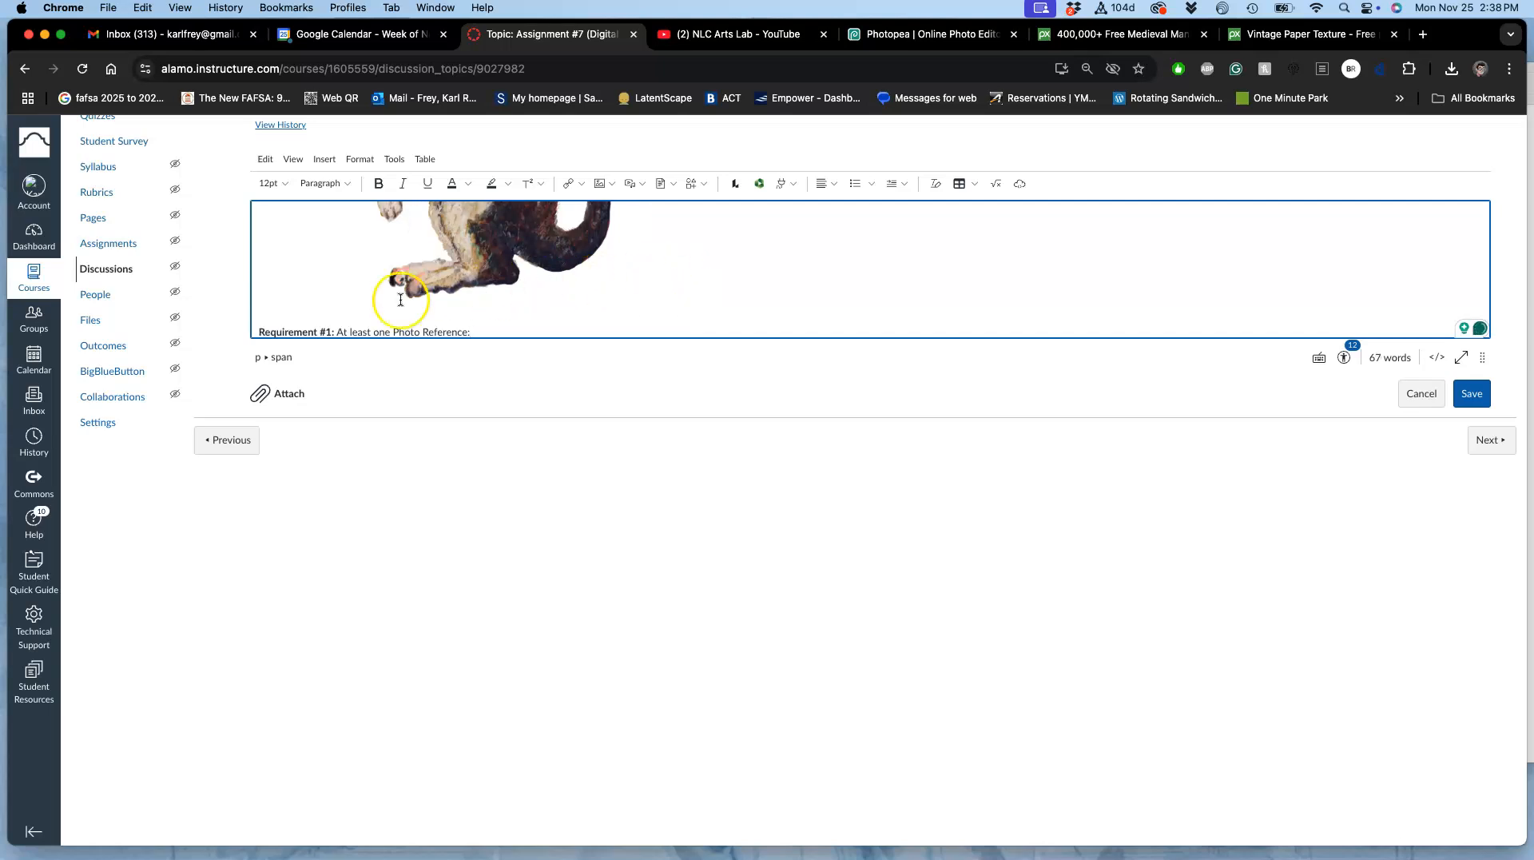
Step: Replace the pasted line with "OPTIONAL: Post with Background:" and start an empty line beneath it
drag(334, 330, 257, 315)
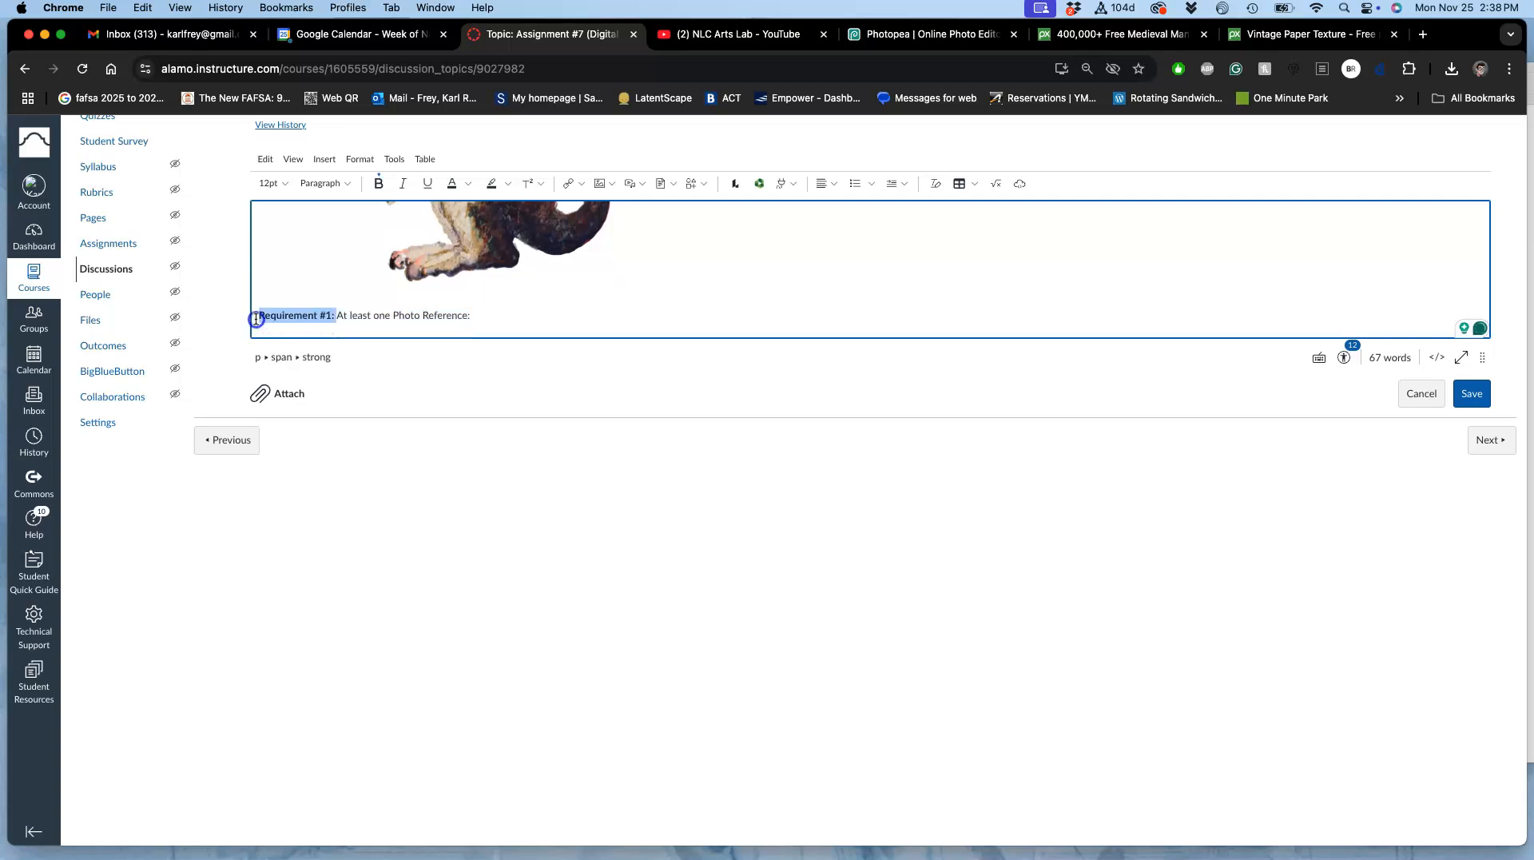
click(472, 315)
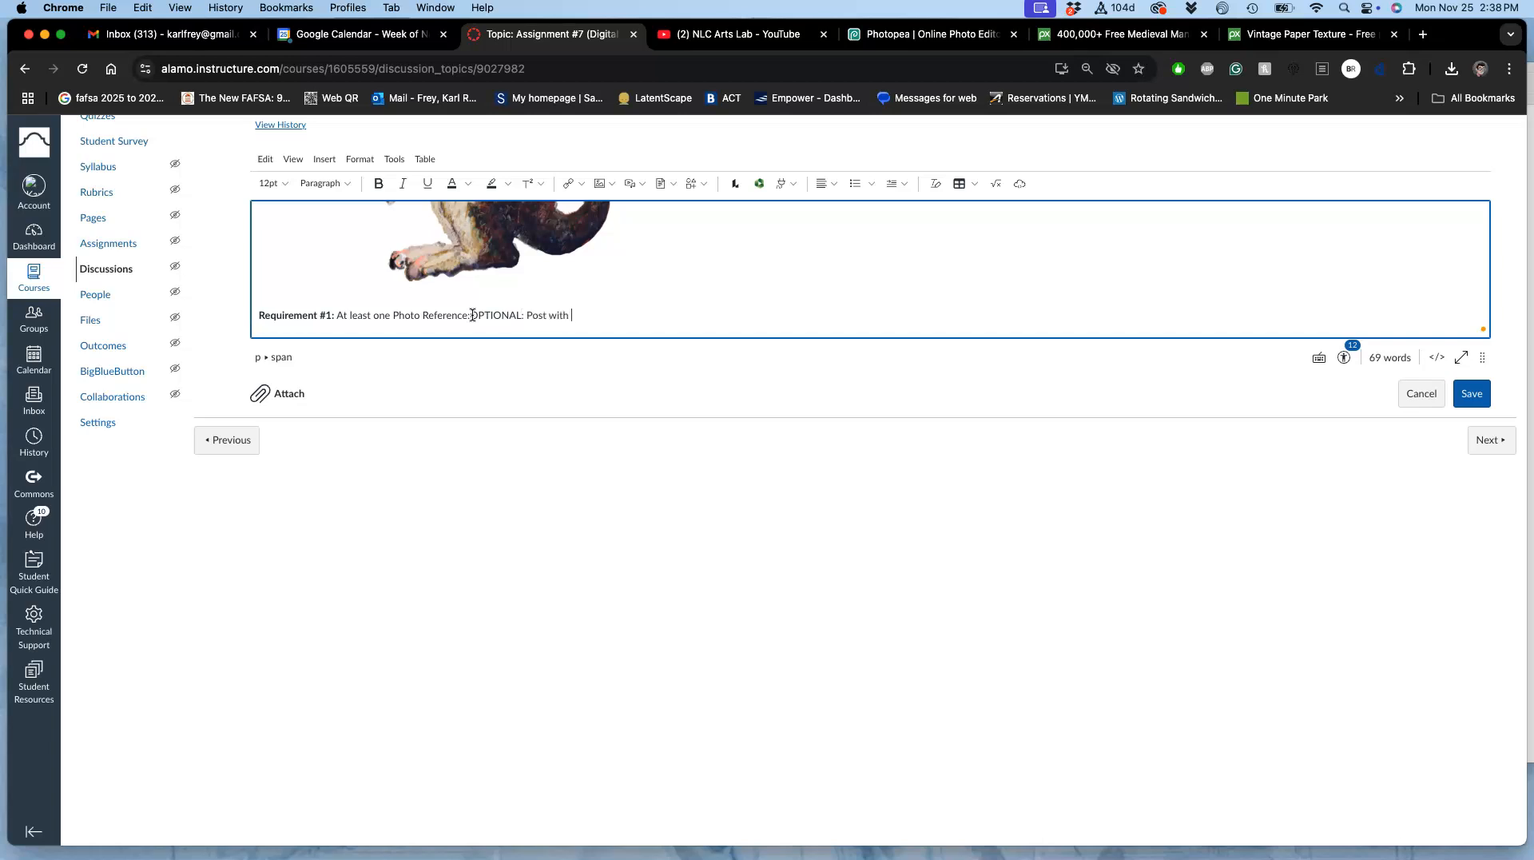
click(466, 316)
drag(440, 314, 268, 314)
key(BackSpace)
click(357, 312)
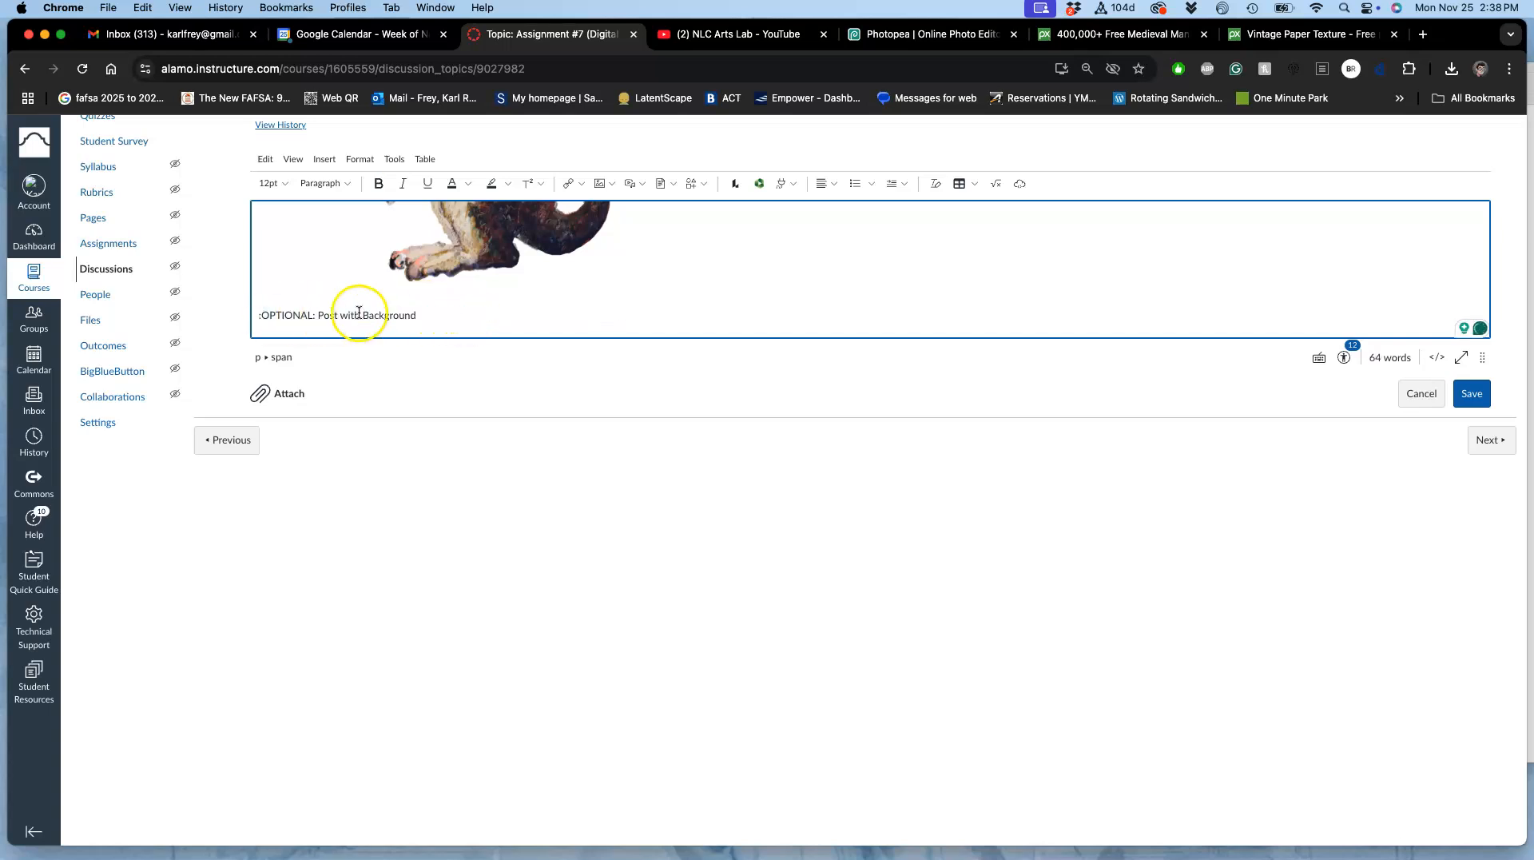
click(421, 315)
key(Return)
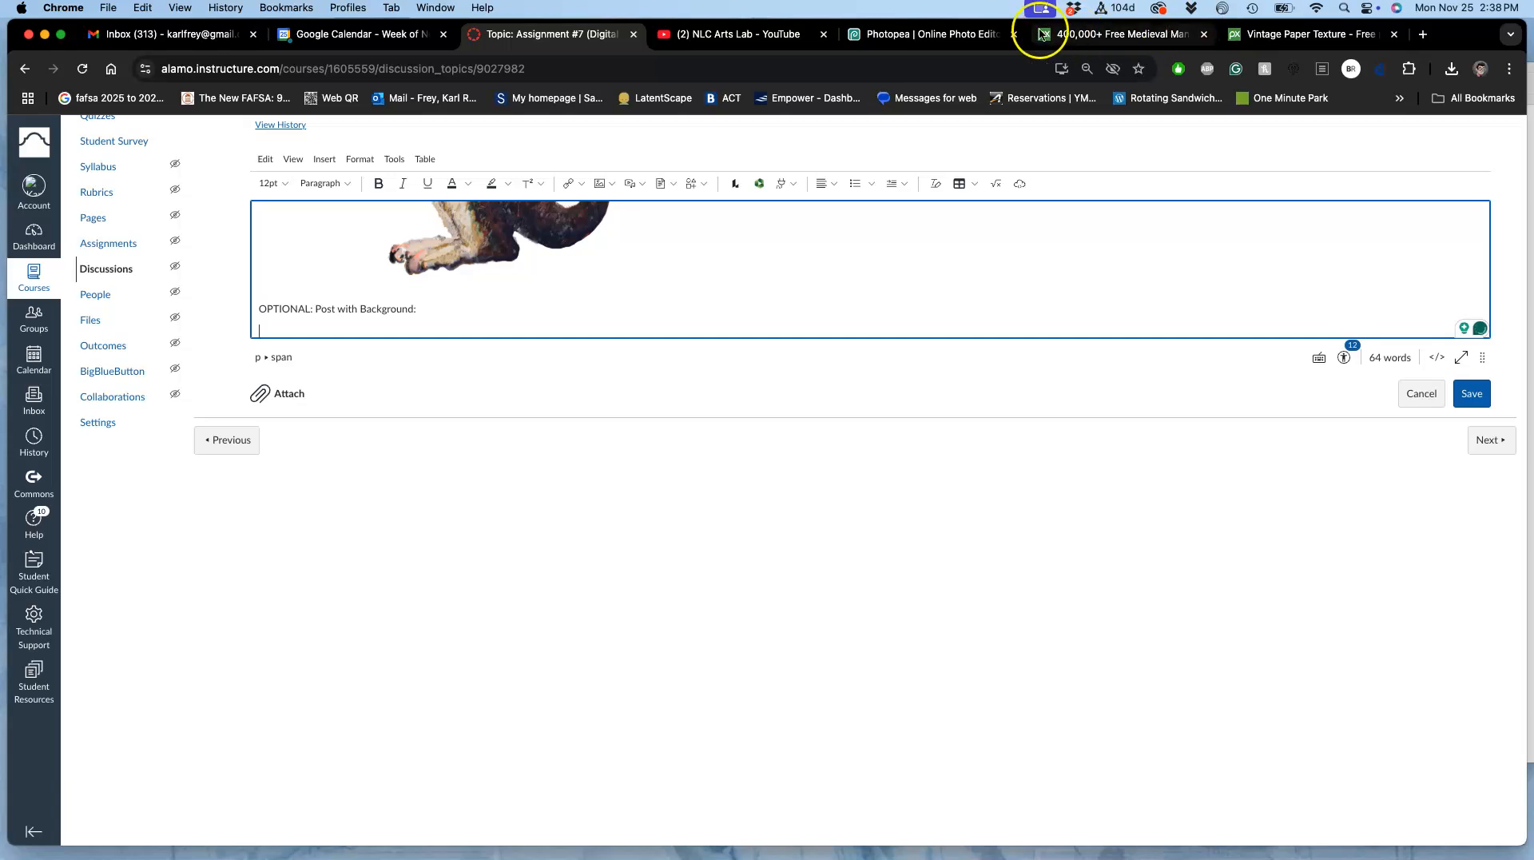
Step: Switch to Photopea and crop the painting to about 3634 × 3733 px, trimming the empty paper above and to the left of the cat
click(959, 35)
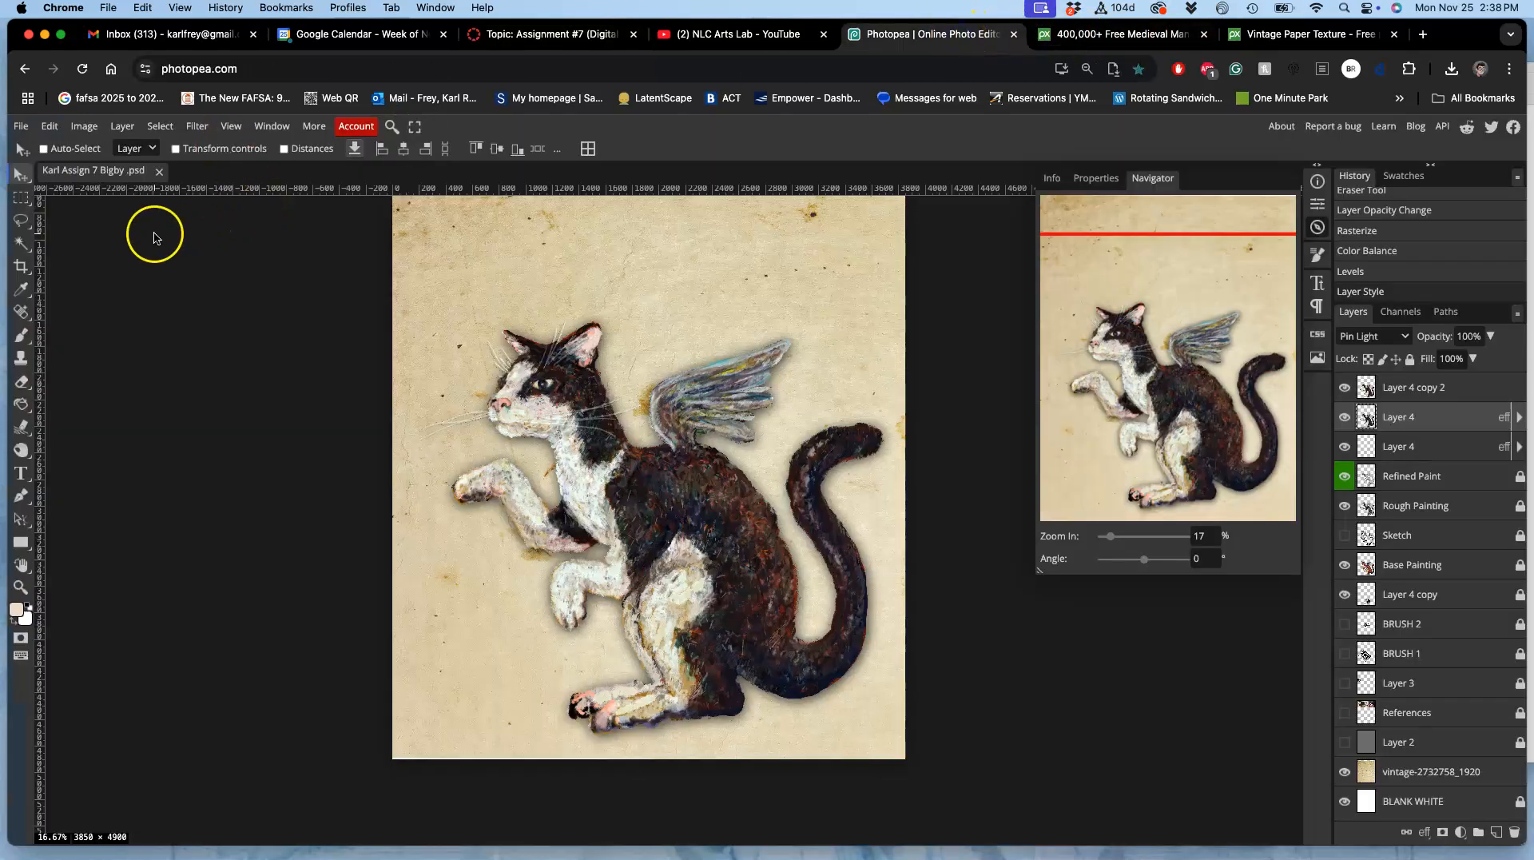
click(22, 267)
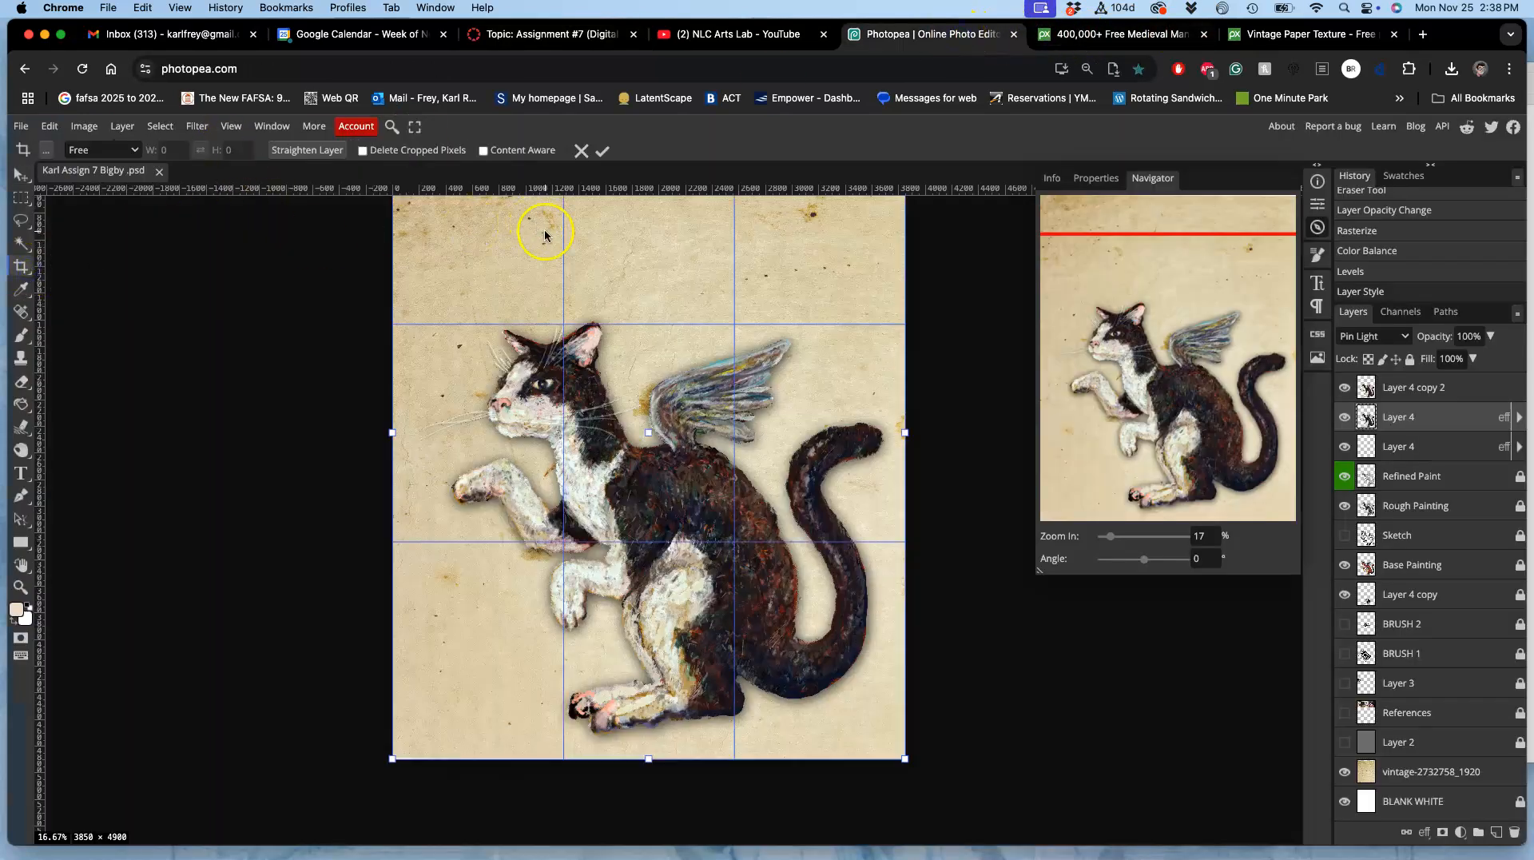
scroll(552, 236, up, 5)
drag(609, 245, 611, 402)
scroll(611, 401, down, 4)
scroll(611, 401, down, 2)
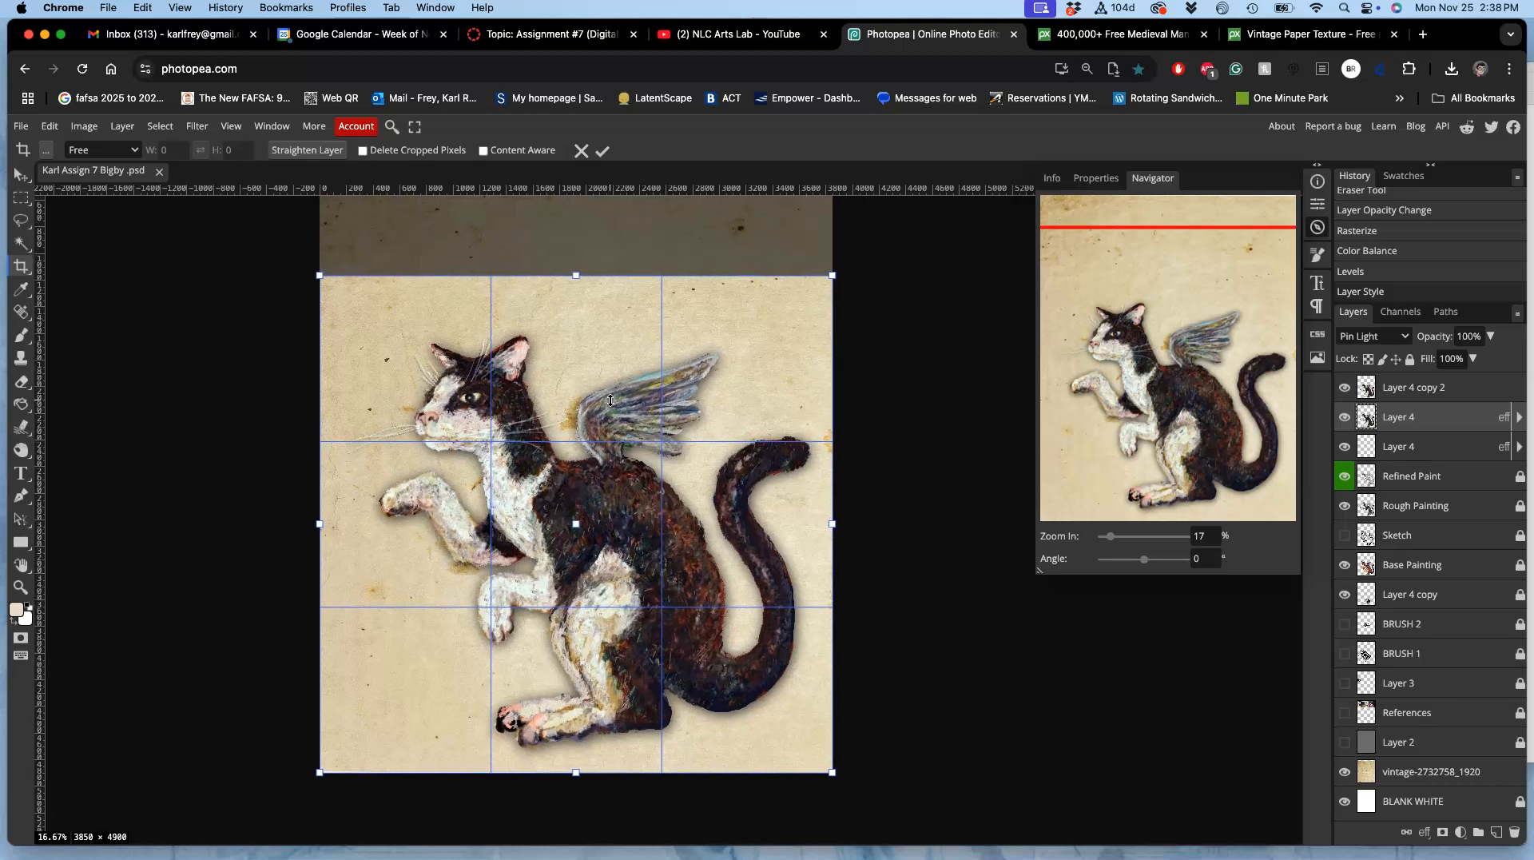
drag(319, 519, 348, 519)
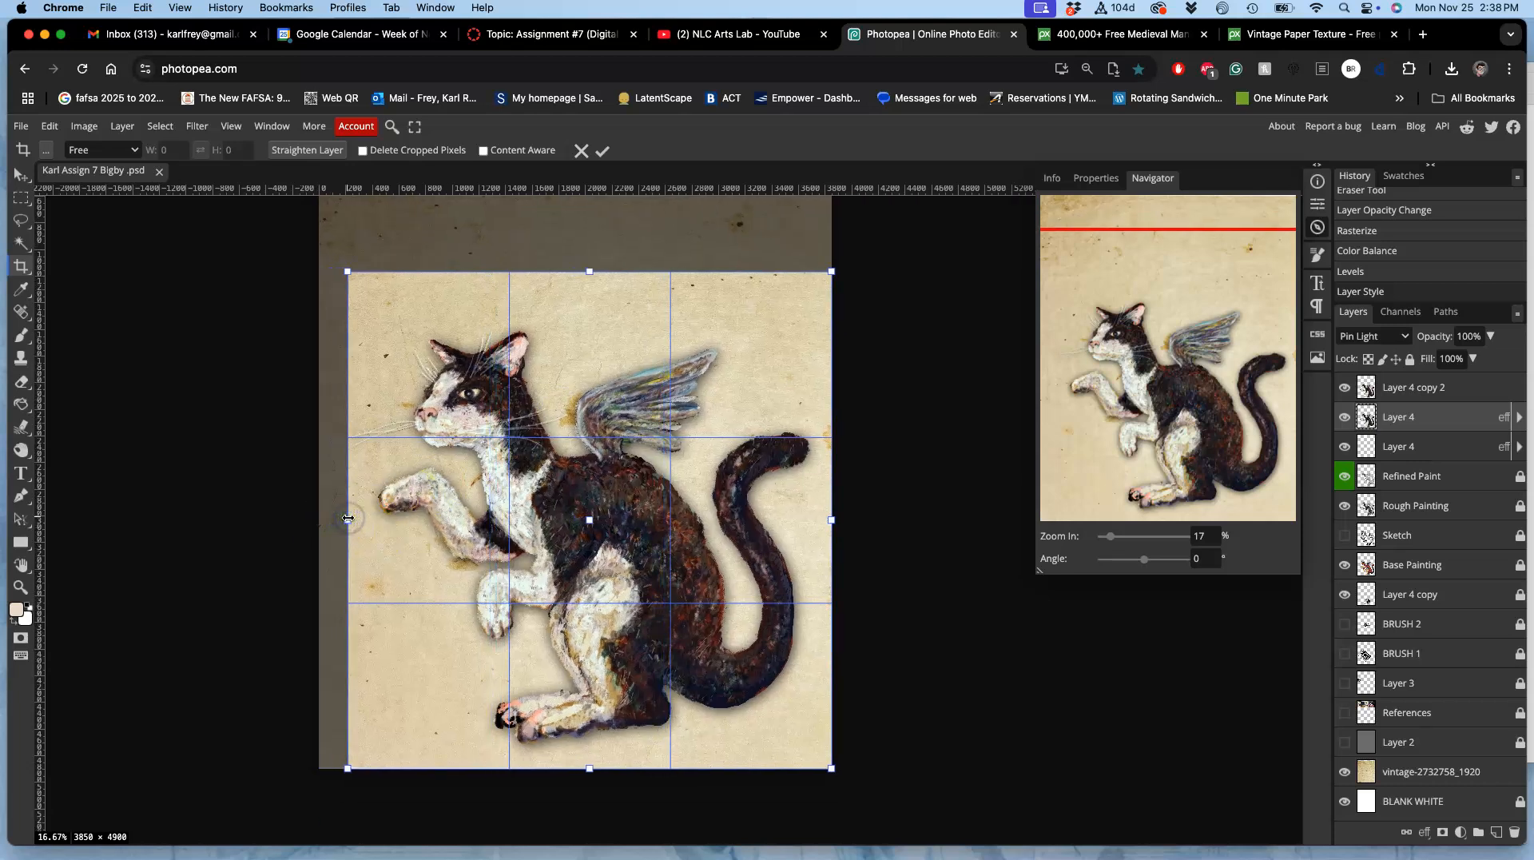
key(Return)
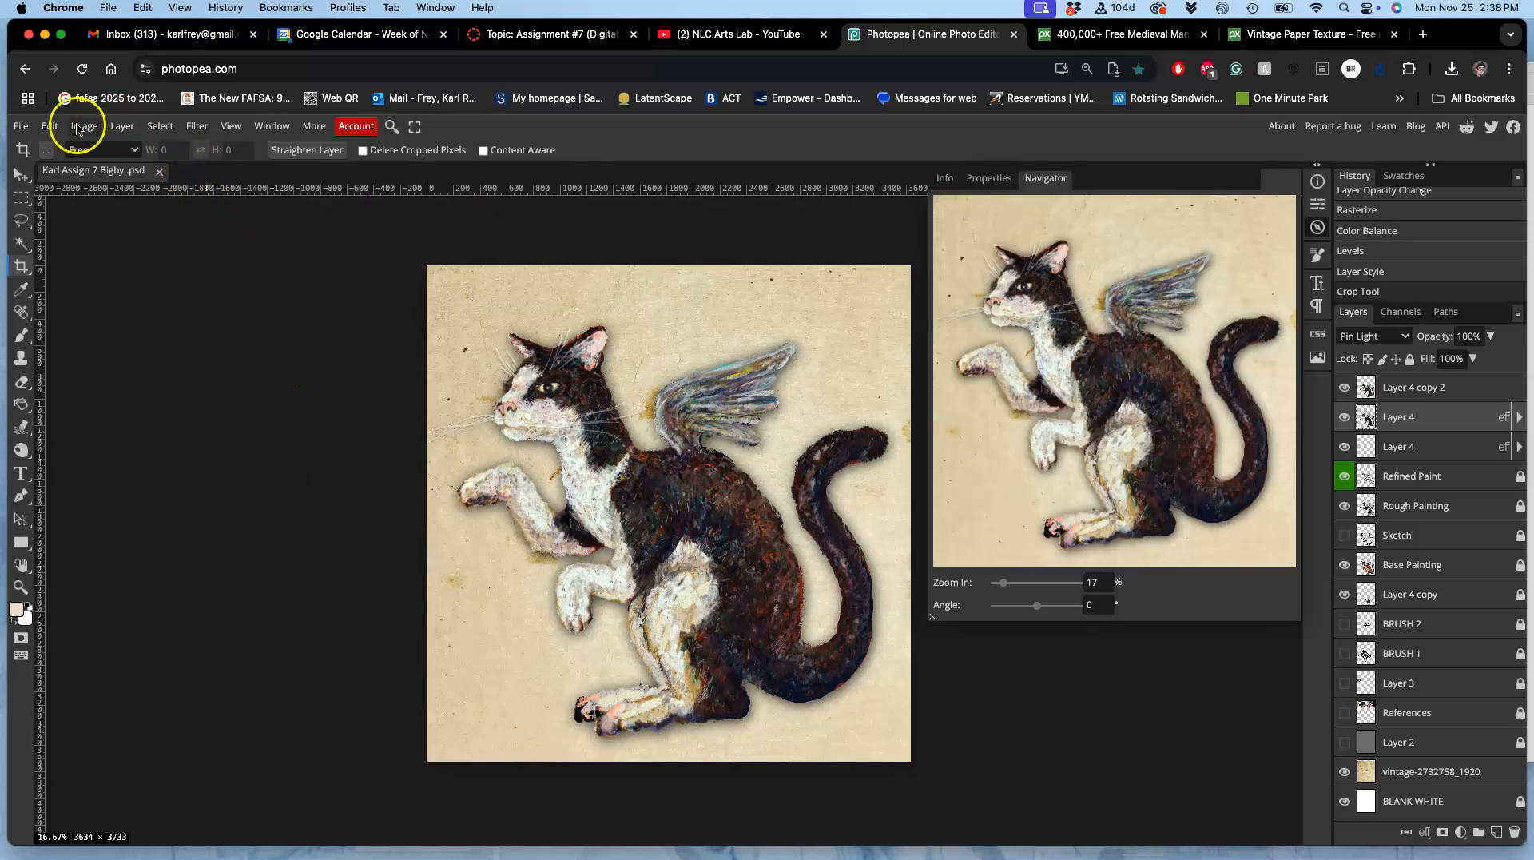
Step: Export the cropped vintage-paper painting as a JPG at 70% quality and dismiss the ad-blocker notice
click(24, 128)
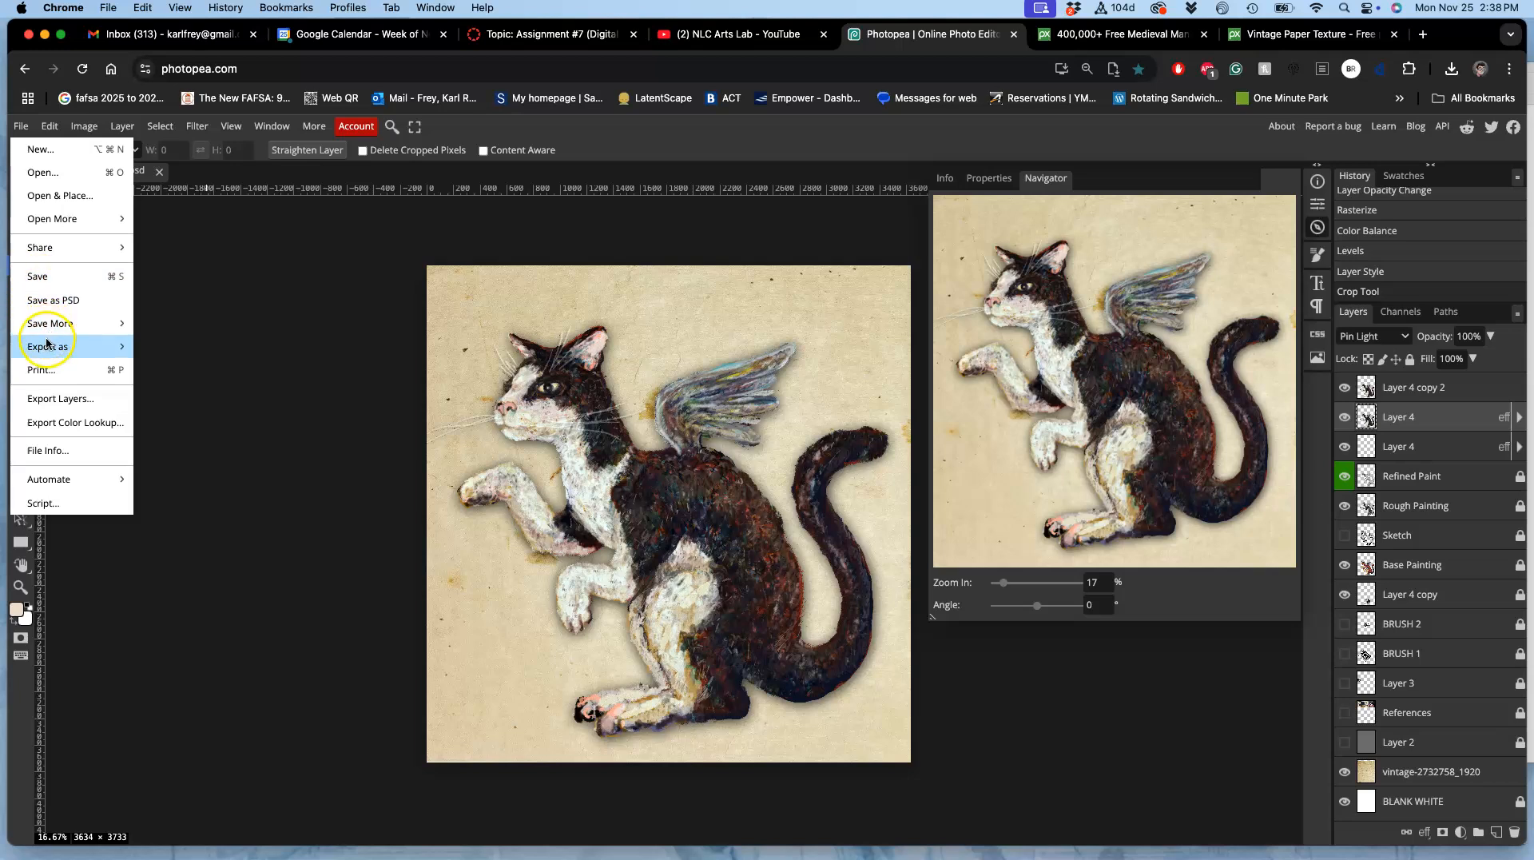
mouse_move(46, 346)
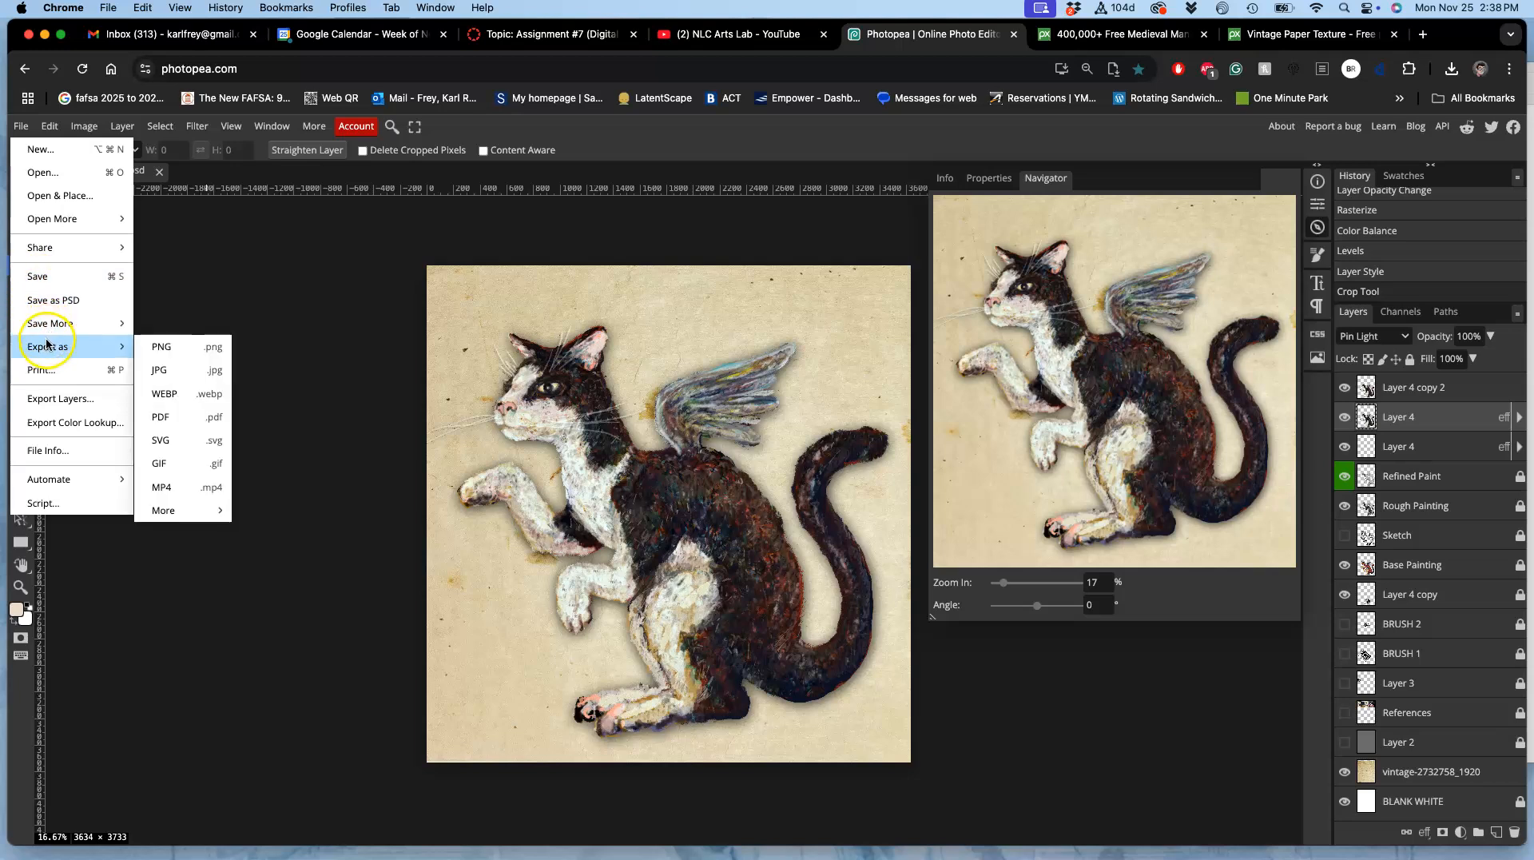
click(171, 363)
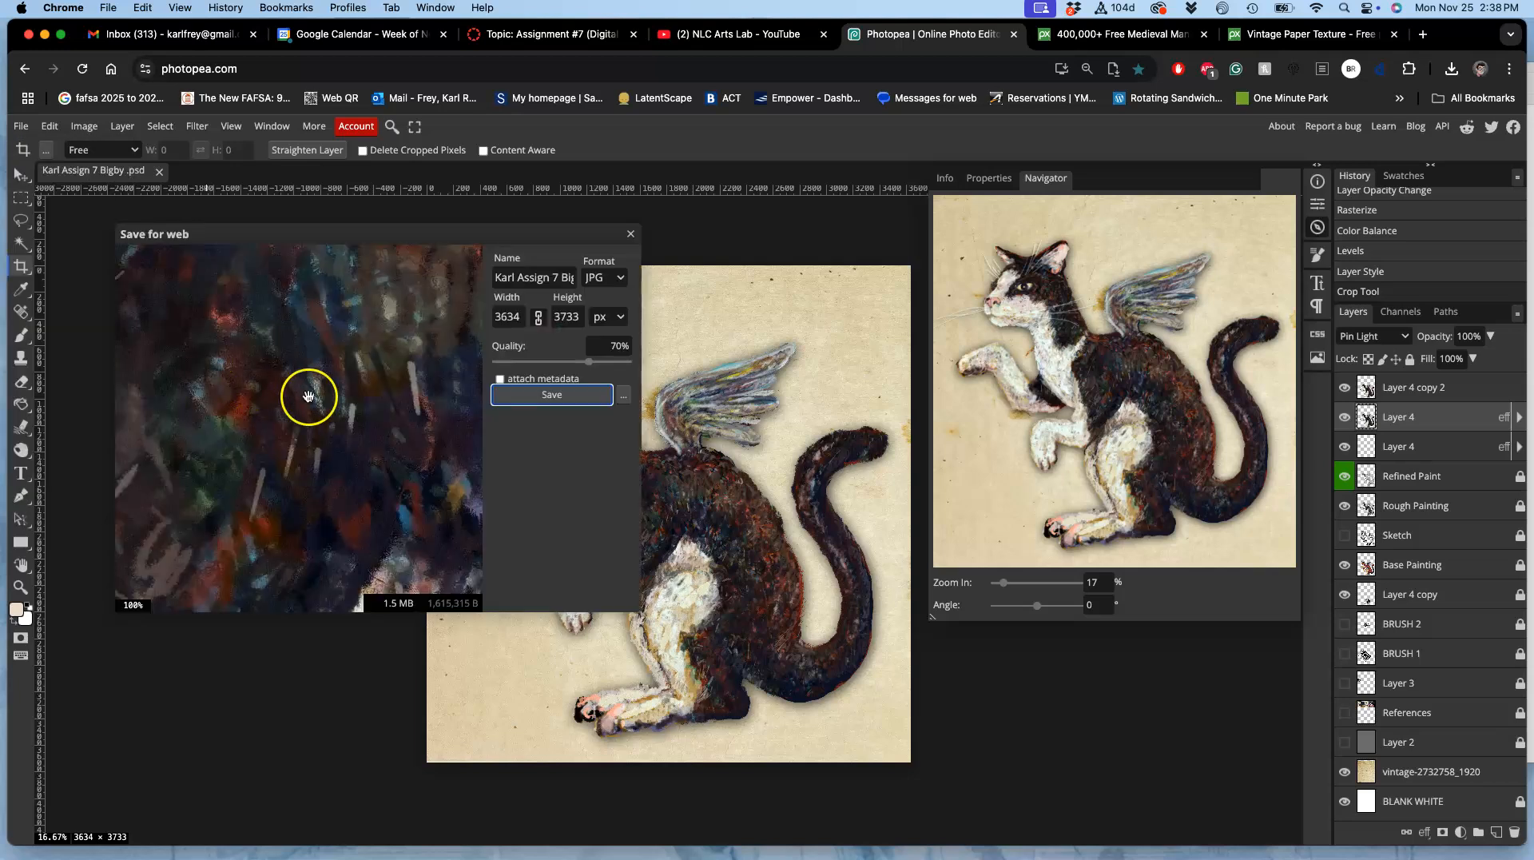
click(532, 394)
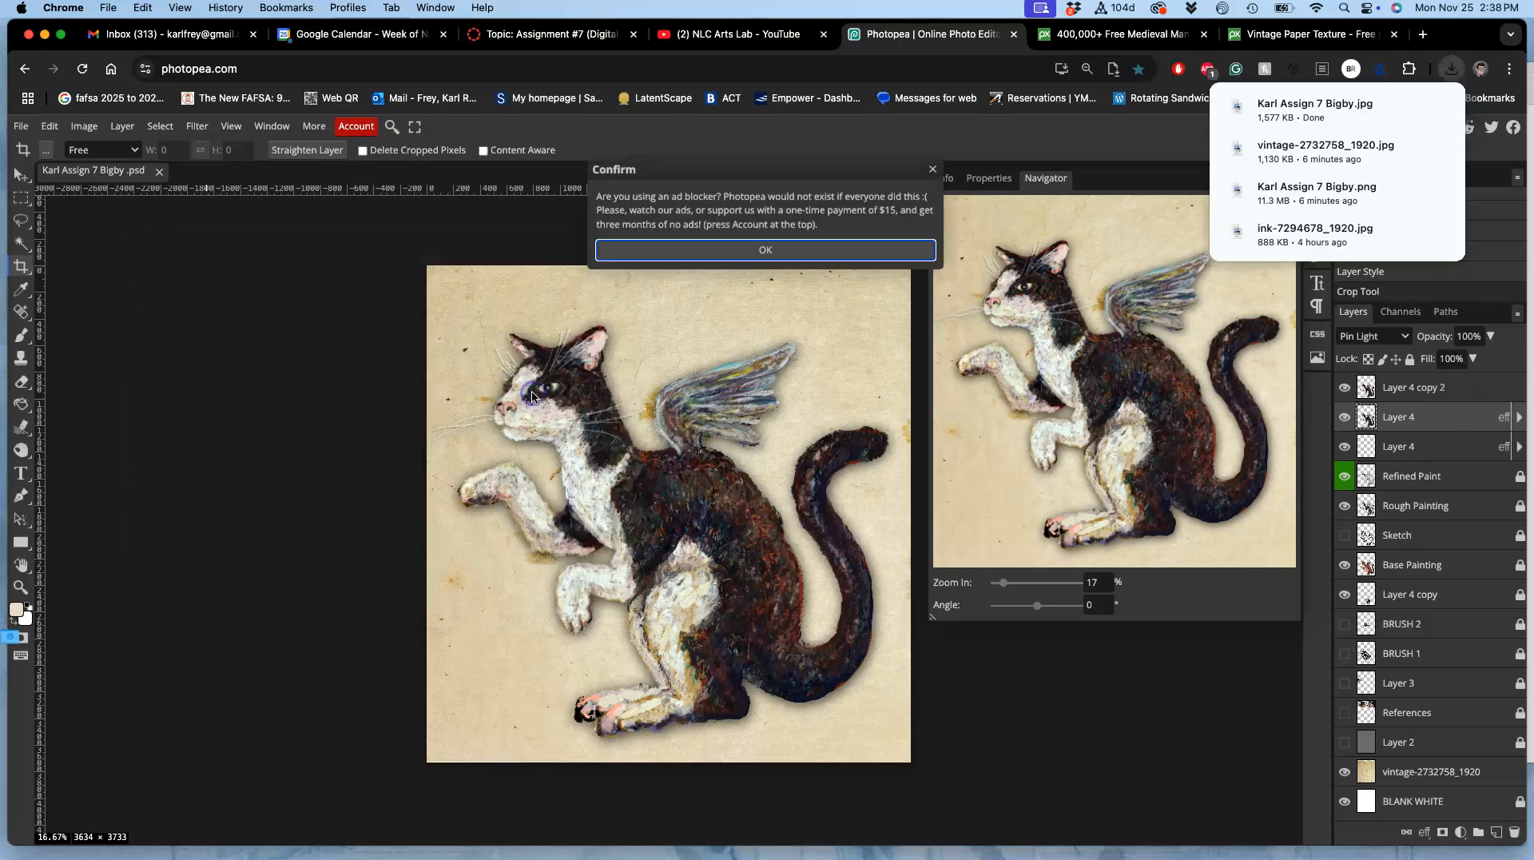
click(635, 270)
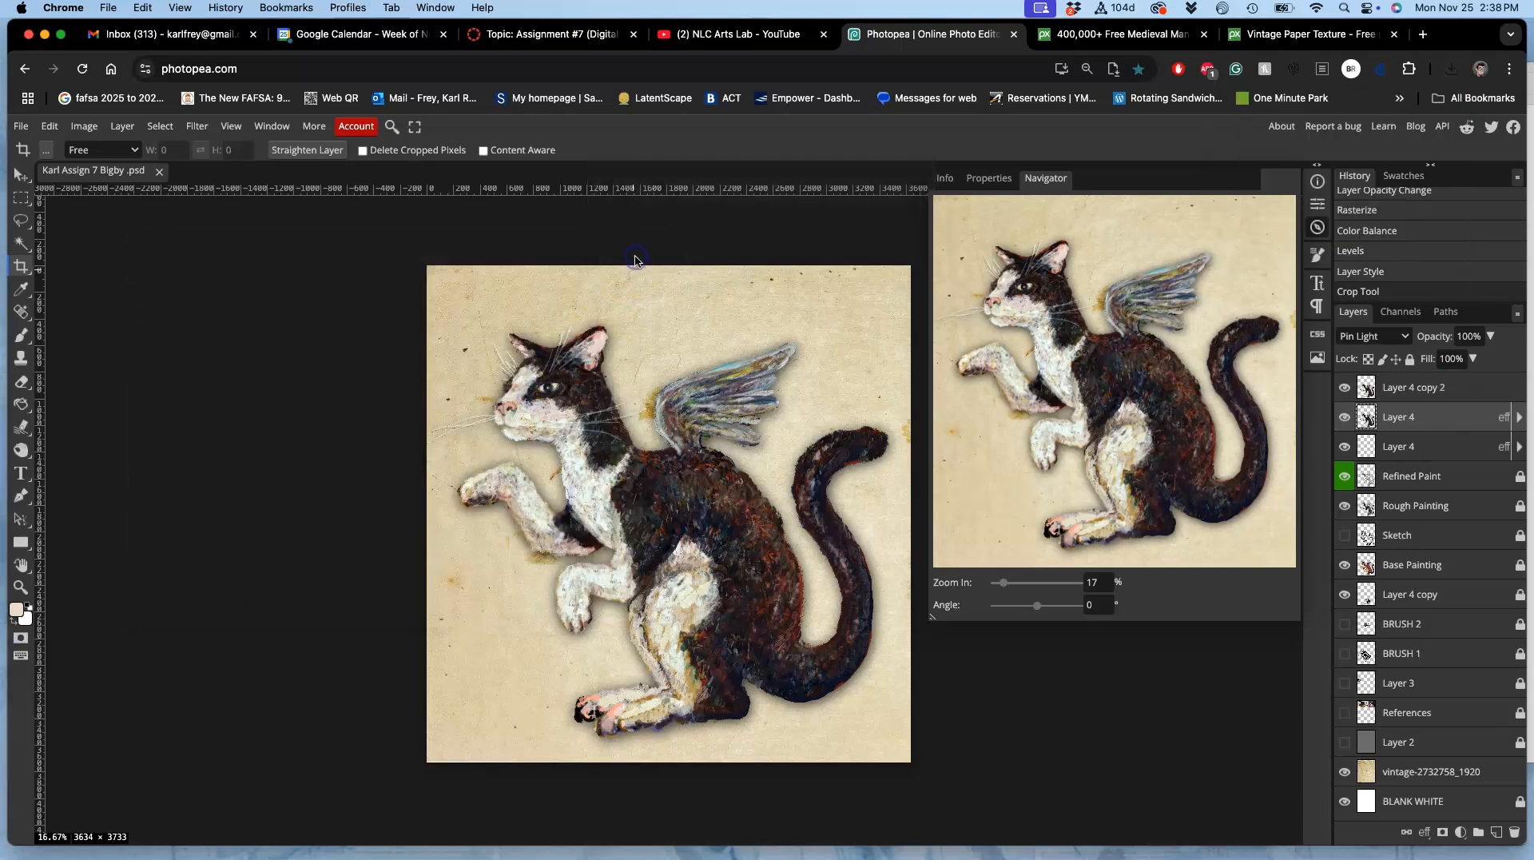
Step: Return to the Canvas discussion post and insert the exported vintage-paper JPG under the "OPTIONAL: Post with Background:" line
click(549, 40)
mouse_move(19, 665)
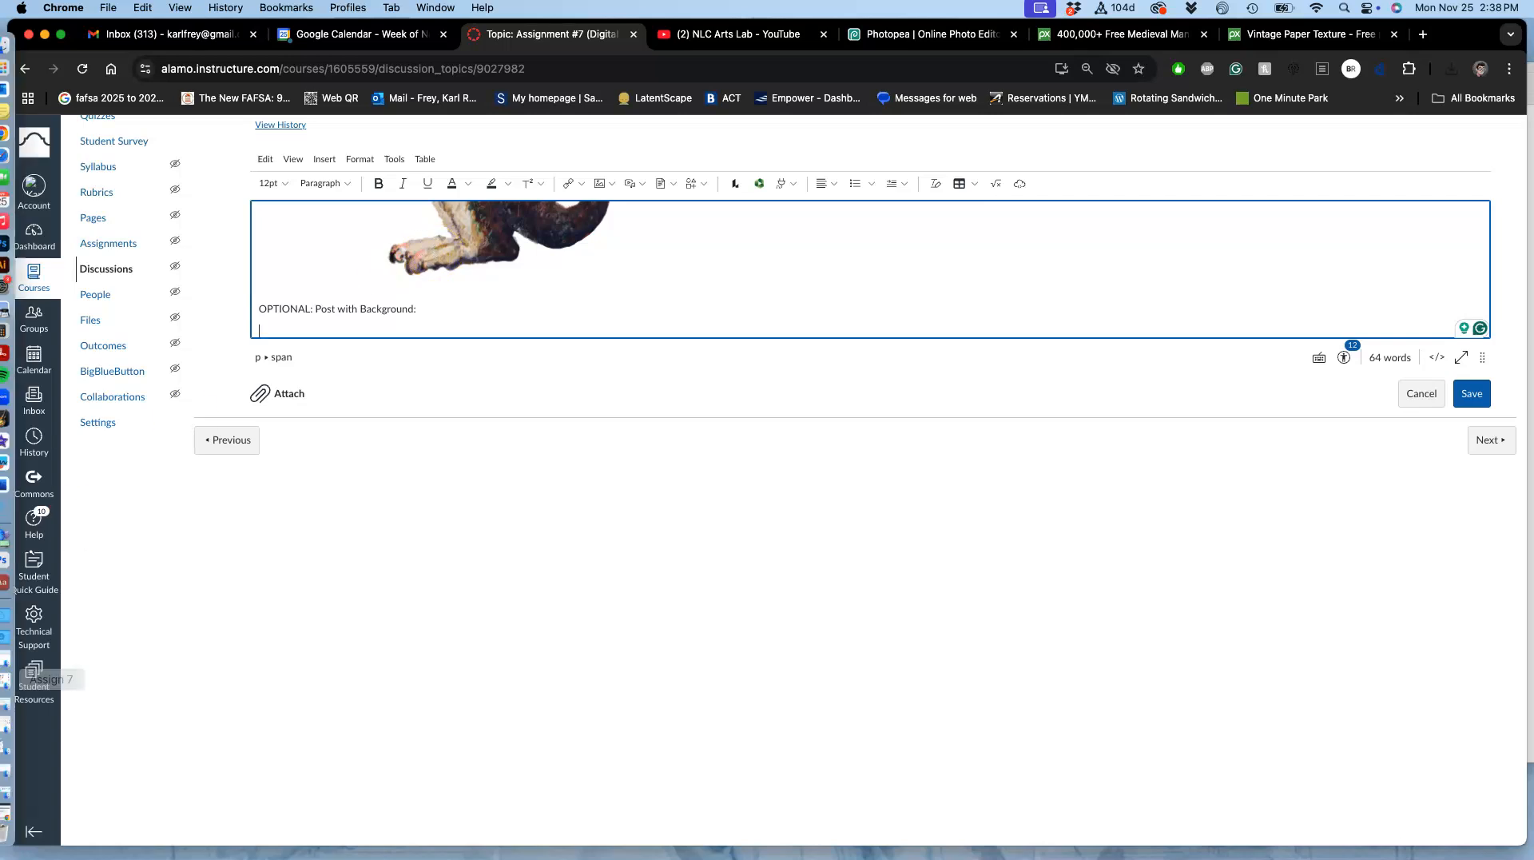
click(17, 636)
drag(132, 274, 317, 318)
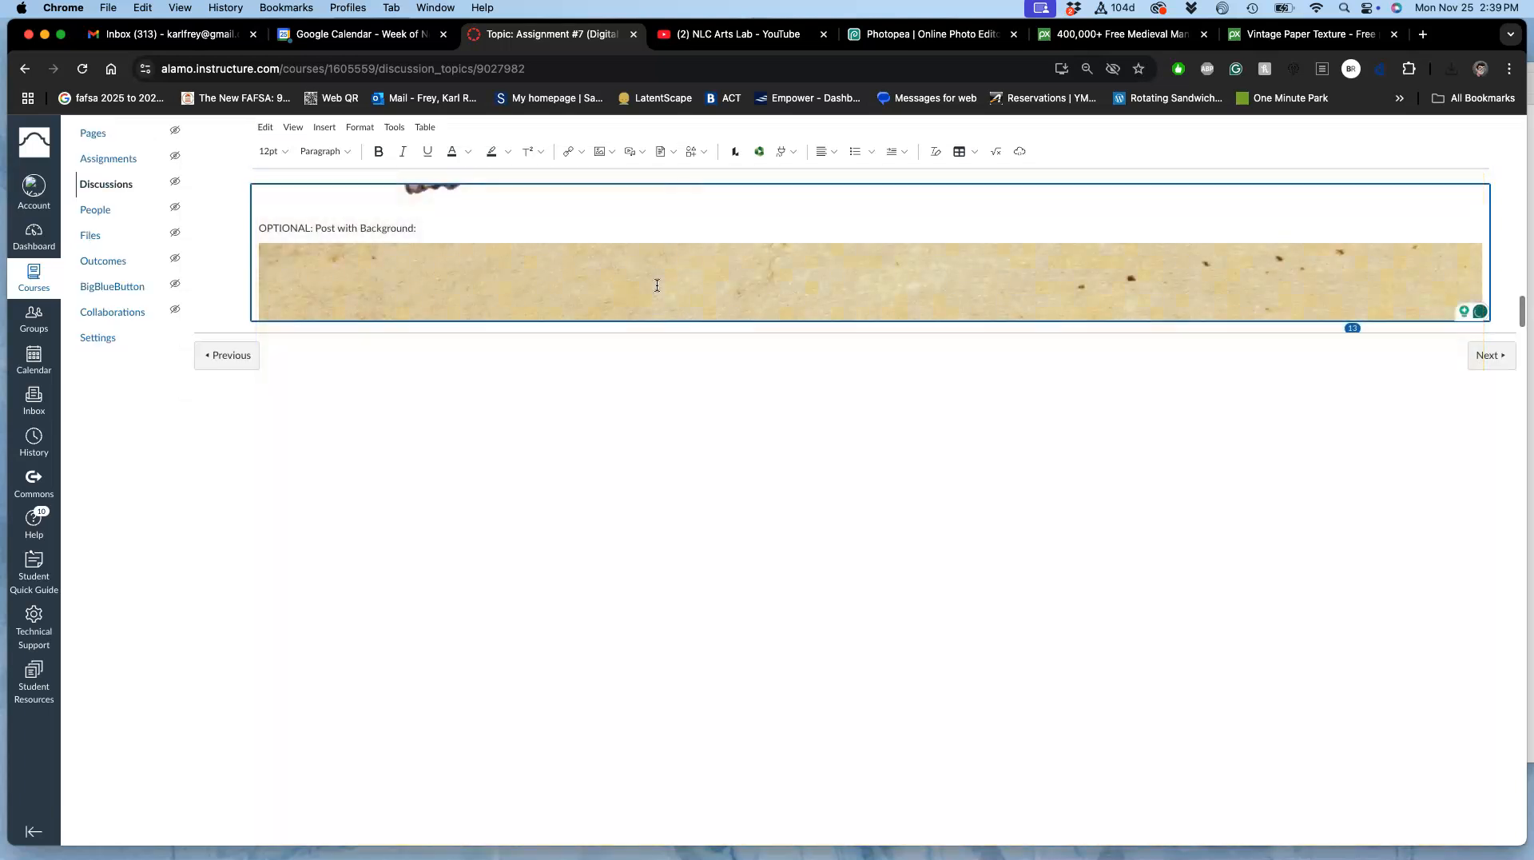
Step: Shrink the inserted vintage-paper painting to a little under half the editor's width and save the post
click(657, 285)
drag(1484, 243, 640, 288)
scroll(1172, 264, down, 3)
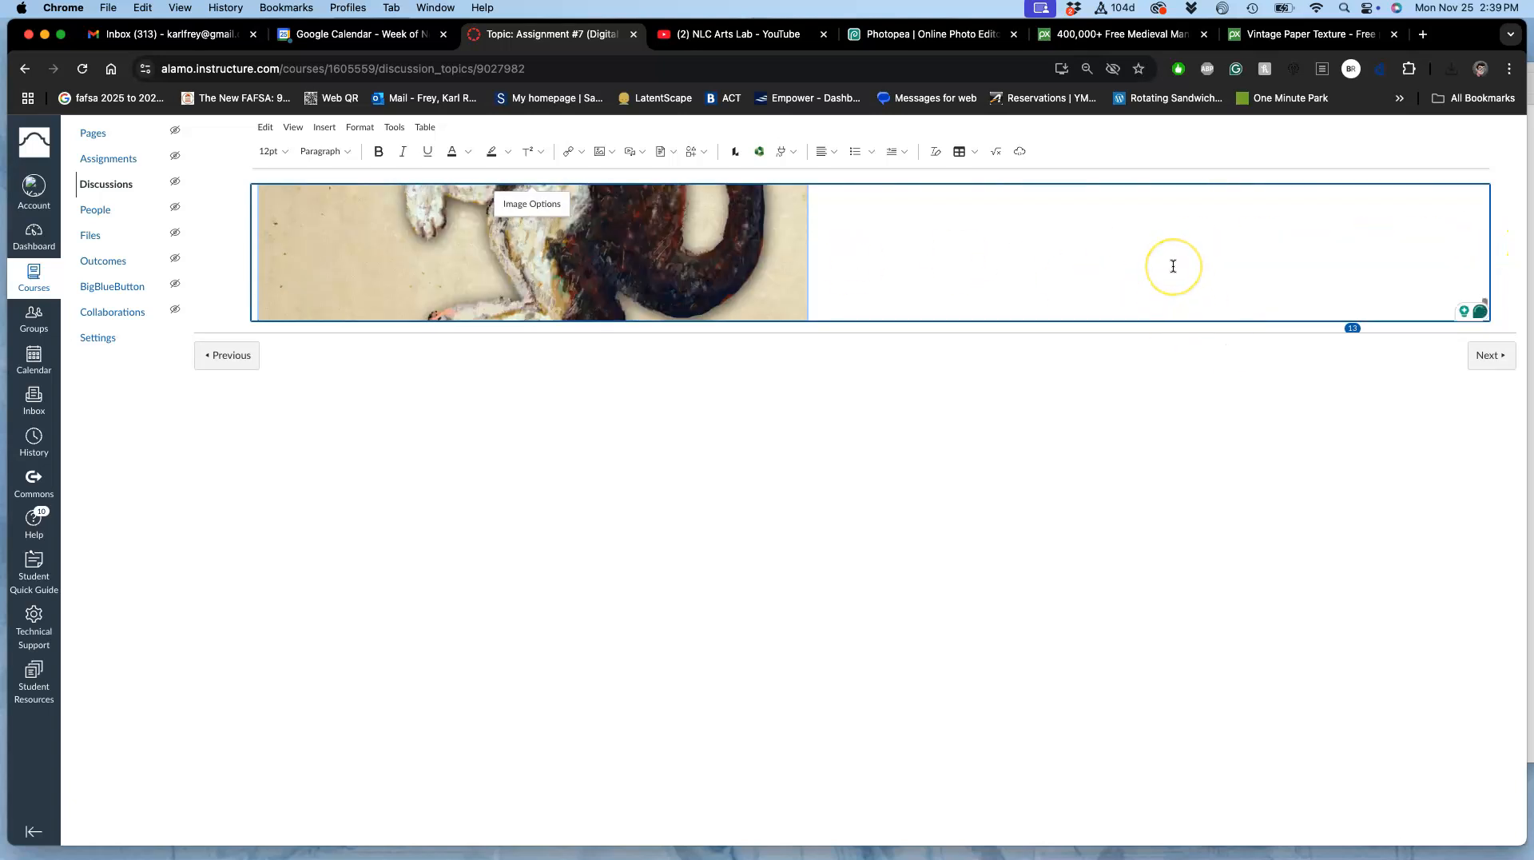
scroll(1173, 266, down, 2)
click(1468, 311)
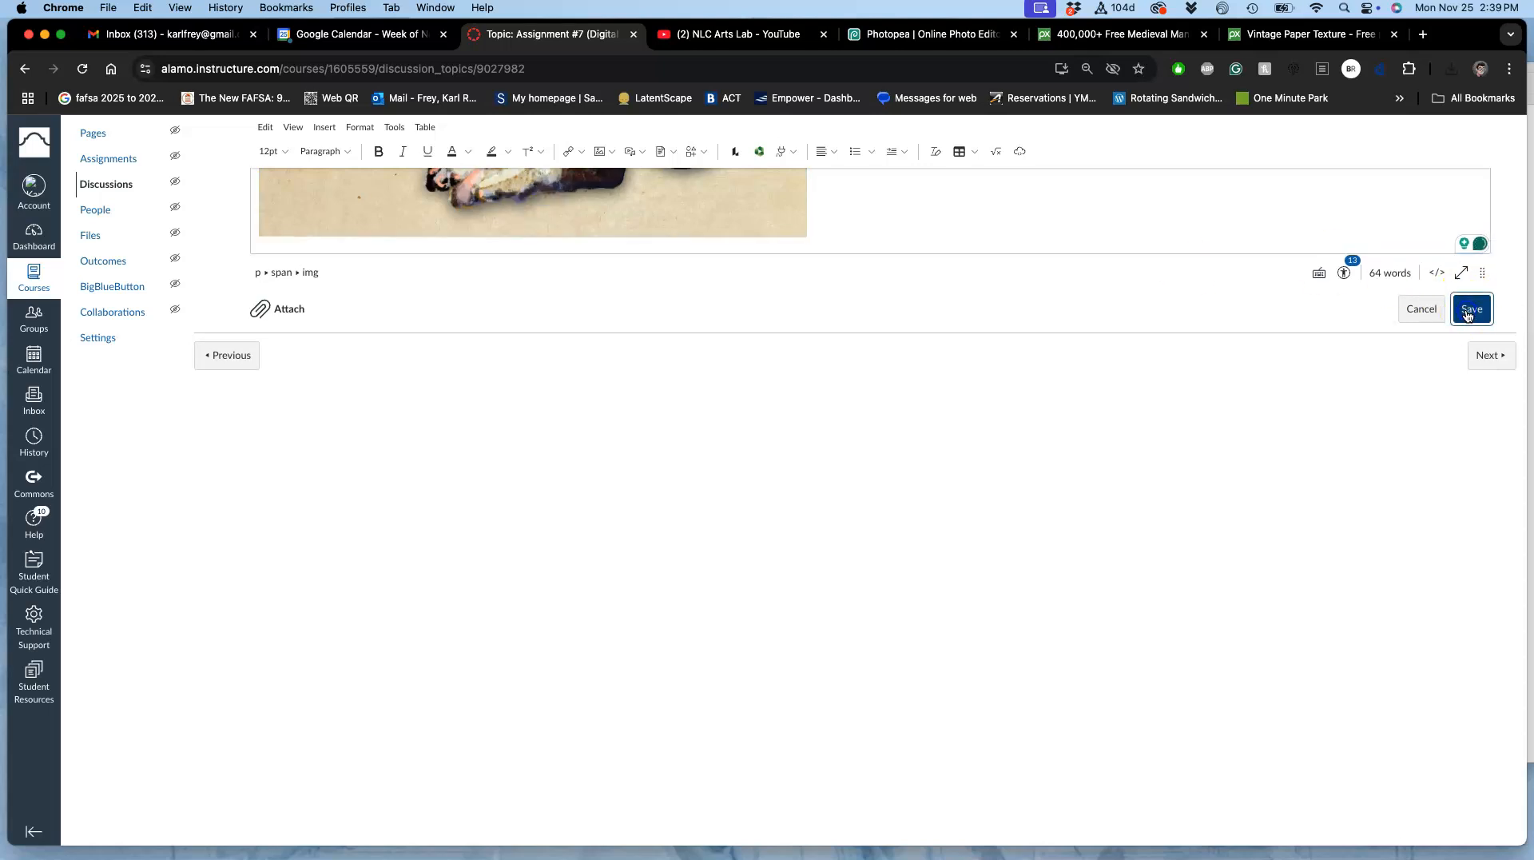